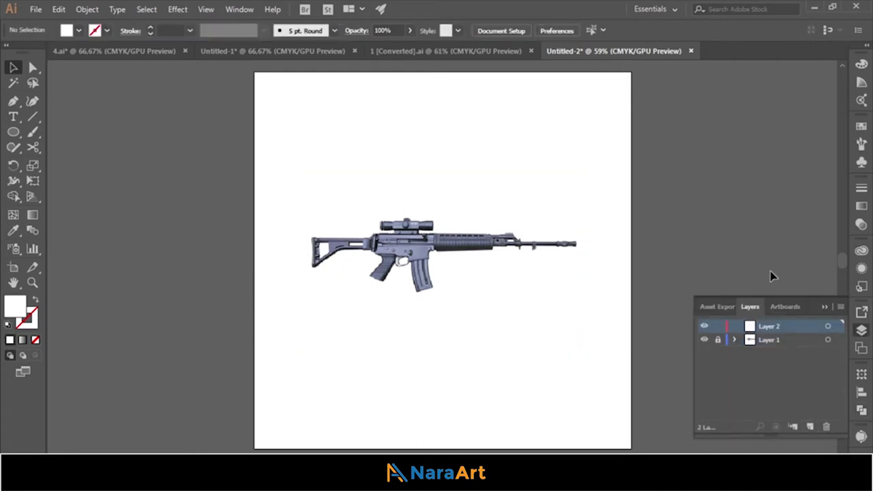
- Zoom in and start the Pen outline along the grip's bottom and around the trigger guard
key(ctrl+plus)
key(ctrl+plus)
key(ctrl+plus)
drag(604, 384, 720, 381)
key(p)
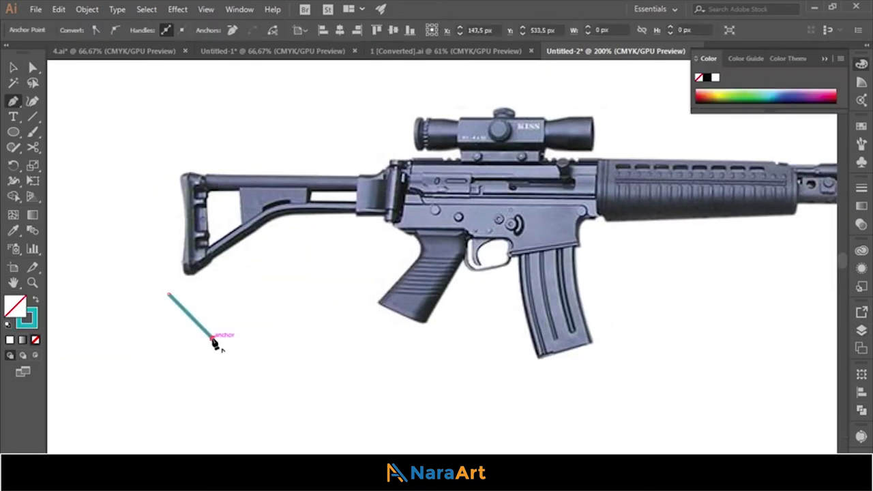
key(ctrl+plus)
key(ctrl+plus)
click(316, 346)
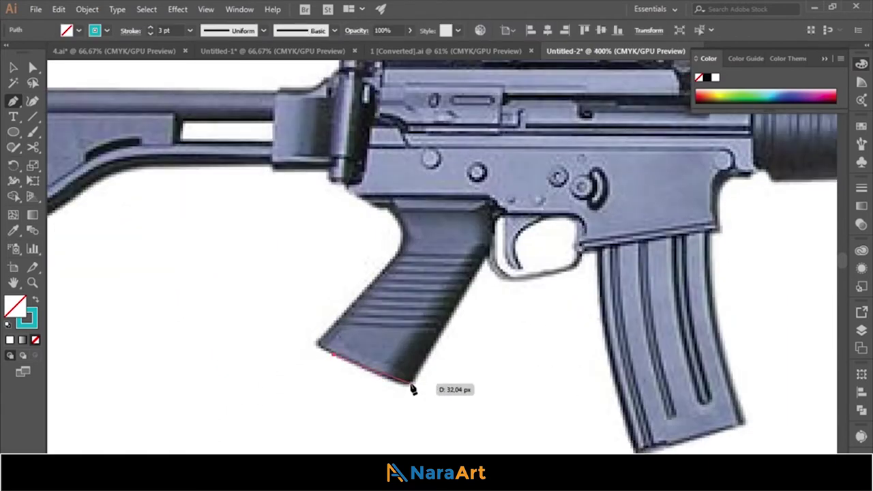
drag(488, 256, 513, 285)
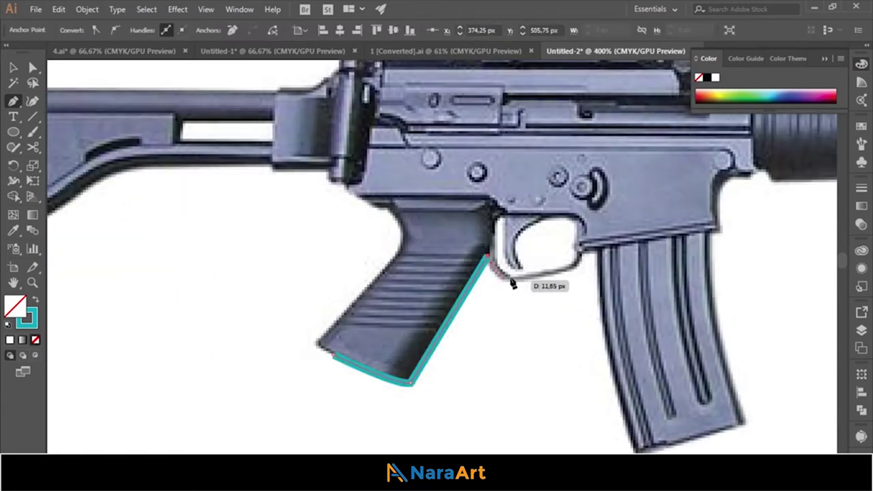
drag(583, 256, 578, 276)
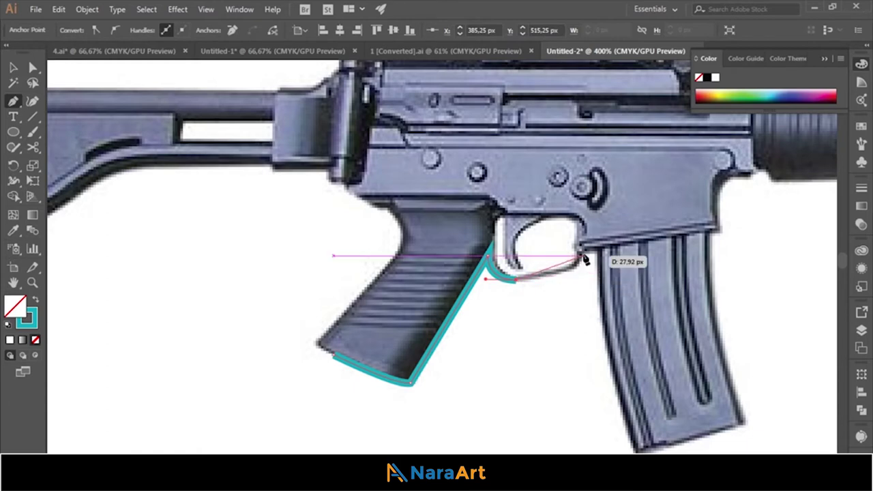
- Trace the outline around the magazine, ending with a sharp corner at its top
scroll(613, 307, down, 2)
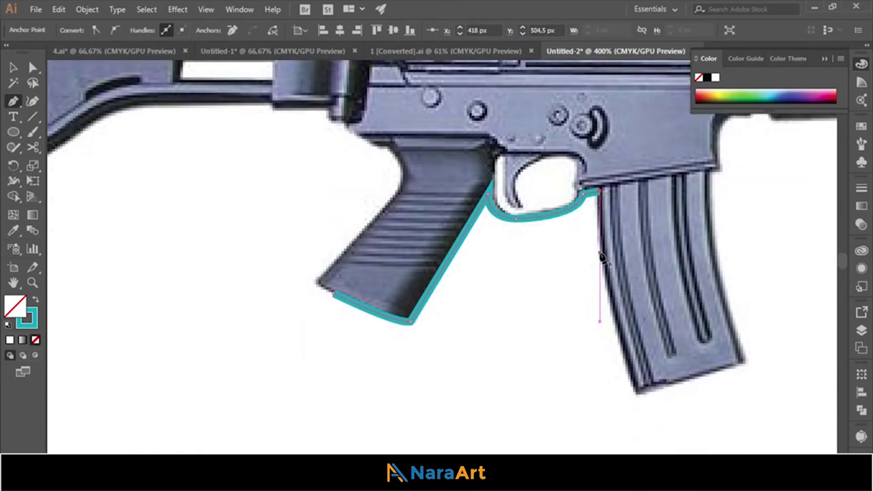
scroll(634, 341, down, 1)
drag(638, 347, 675, 418)
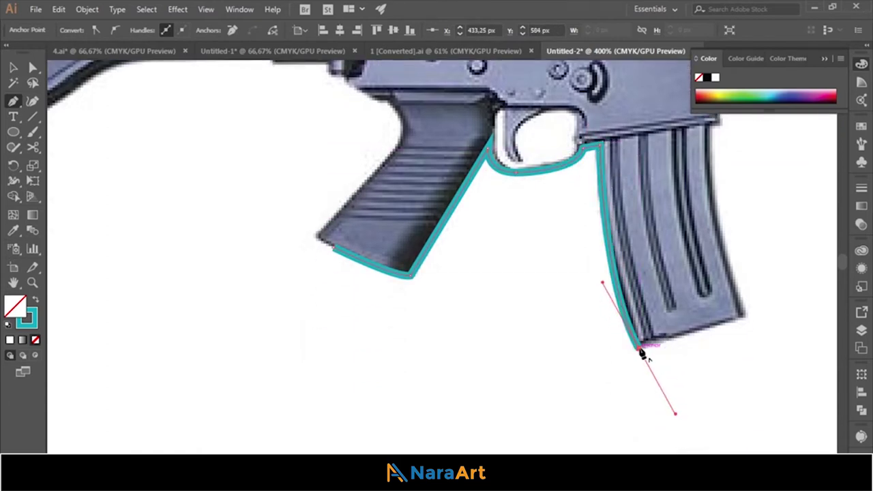
click(744, 318)
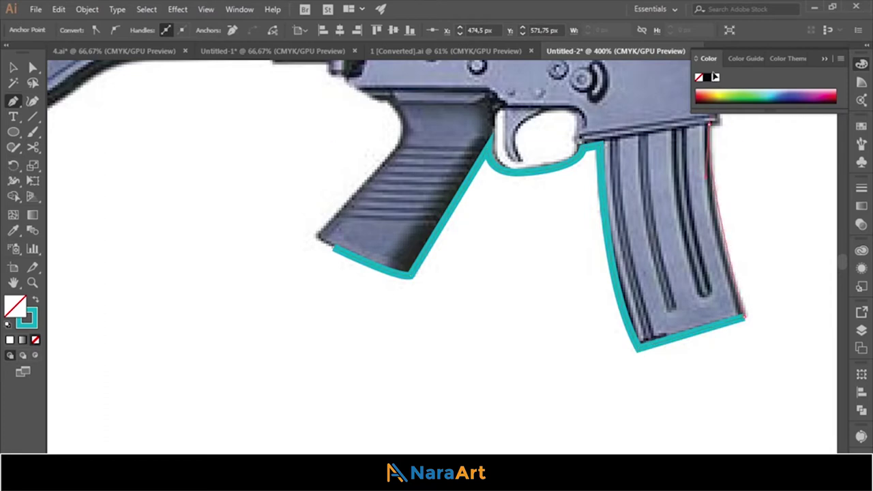
scroll(709, 205, up, 3)
mouse_move(709, 283)
mouse_down()
mouse_move(718, 208)
mouse_move(746, 233)
mouse_move(764, 223)
mouse_move(775, 236)
mouse_up()
click(709, 284)
- Trace the step under the handguard's front and along its underside
scroll(586, 341, right, 10)
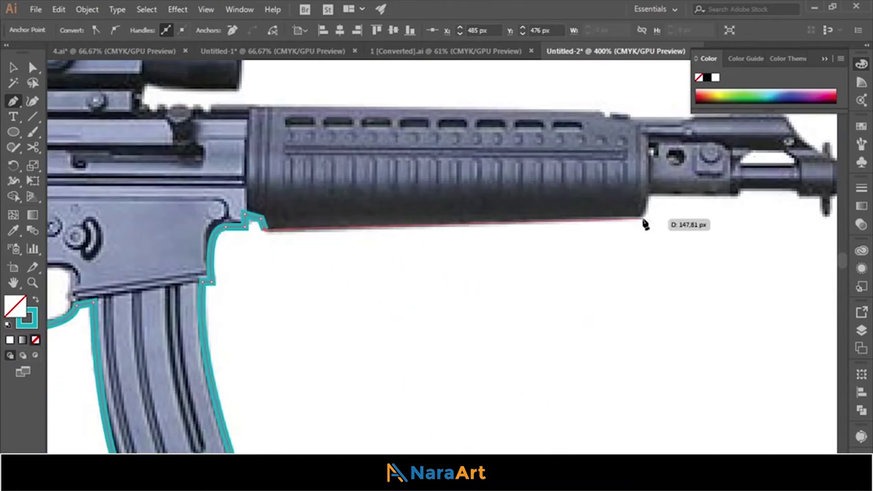
click(644, 219)
click(646, 196)
click(740, 194)
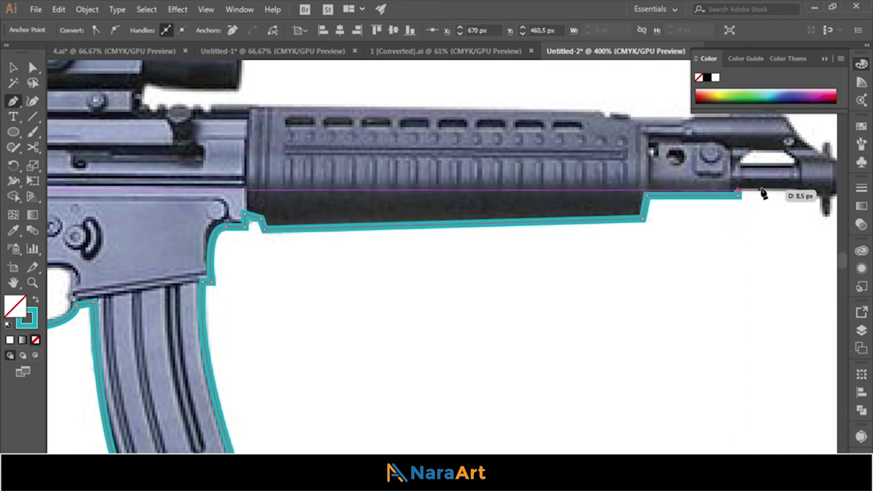
click(796, 194)
- Extend the outline along the barrel's underside and around the barrel bracket
scroll(819, 436, right, 2)
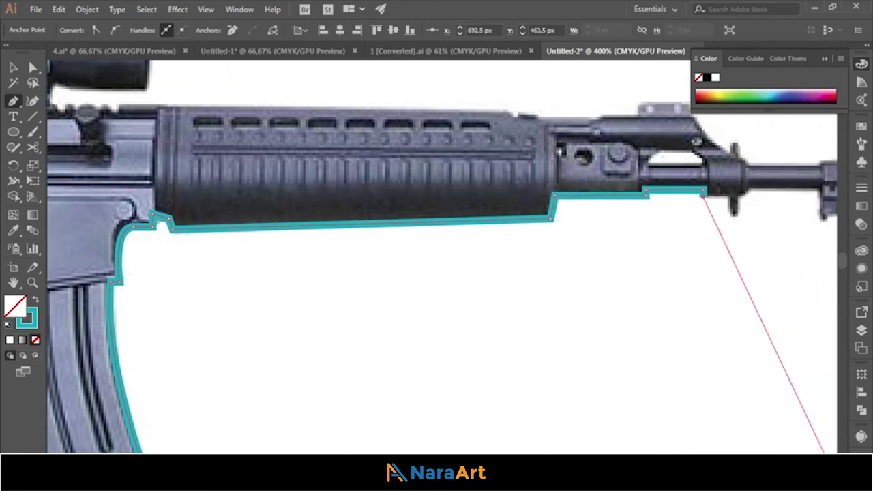
scroll(818, 436, right, 3)
click(593, 195)
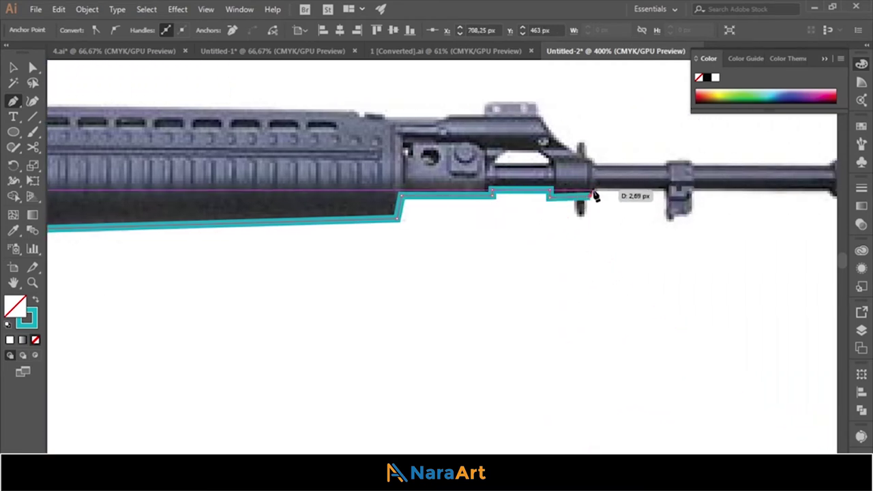
click(666, 192)
click(667, 216)
click(693, 191)
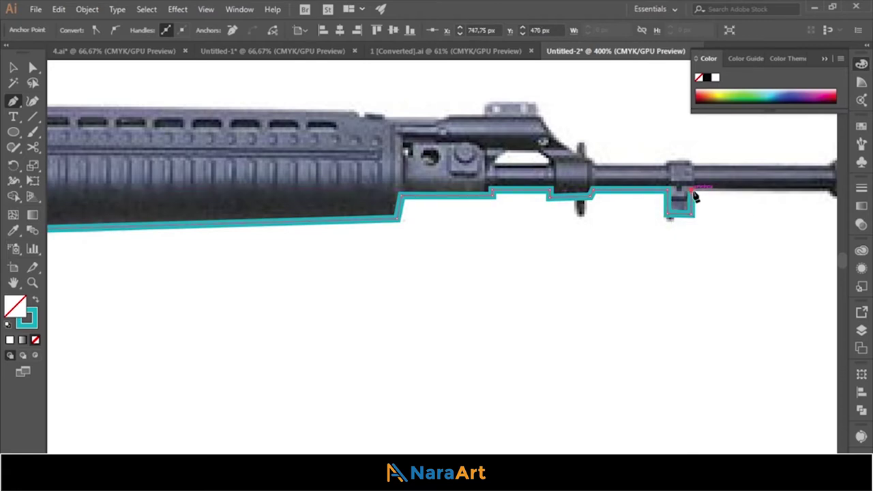
click(829, 192)
- Step the outline around the barrel ring and place corners at the muzzle's base
scroll(819, 436, right, 3)
scroll(818, 436, right, 2)
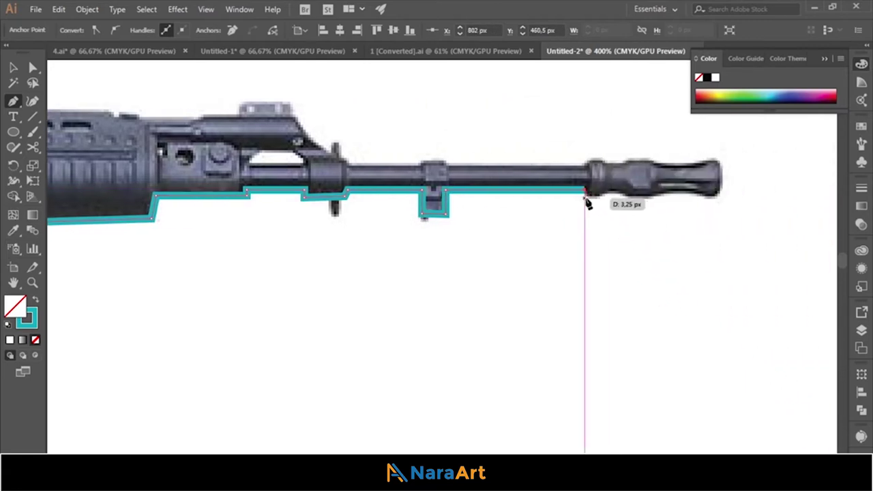
click(585, 199)
click(604, 199)
click(626, 191)
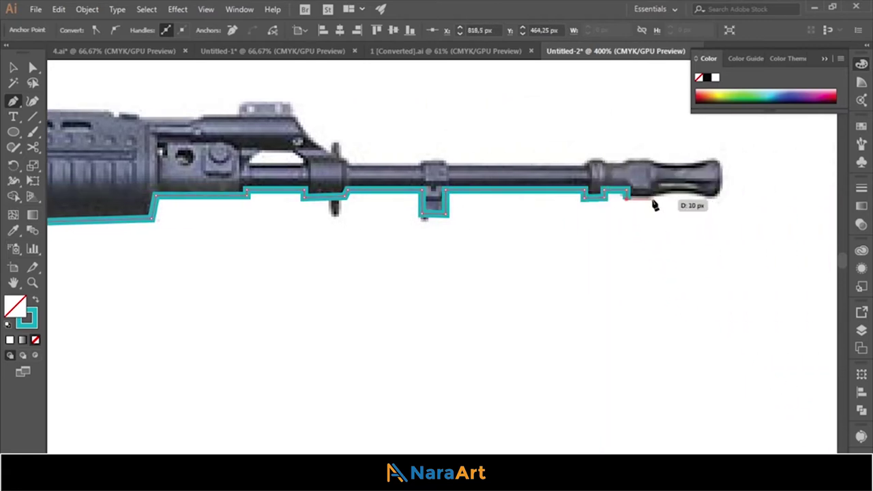
click(654, 198)
click(654, 191)
key(ctrl+z)
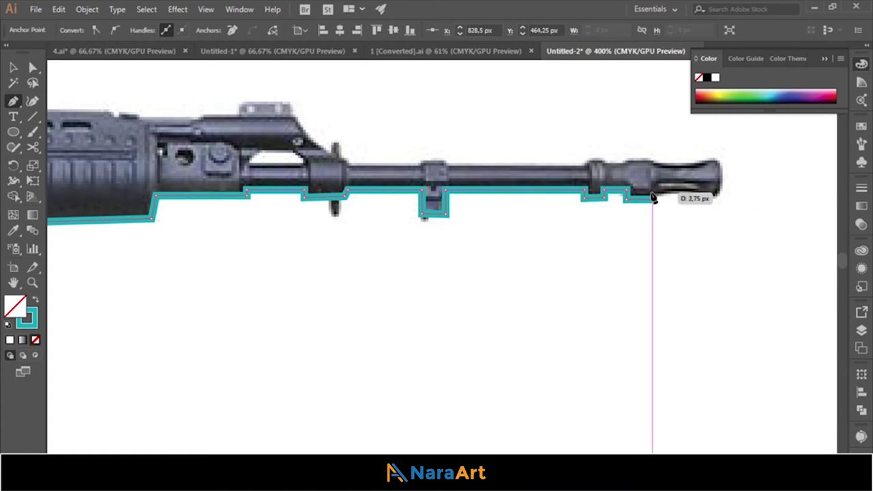
click(653, 192)
- Trace around the muzzle's front end and back along the barrel top to the front sight
click(717, 198)
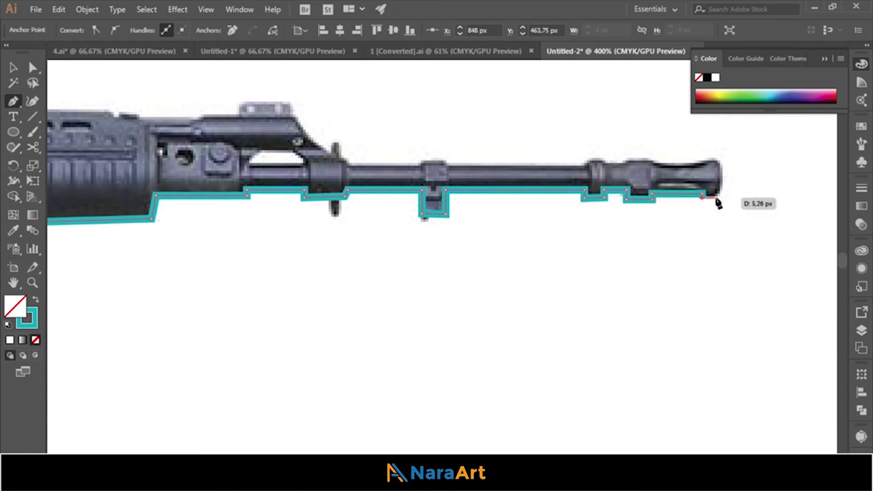
click(715, 164)
click(650, 162)
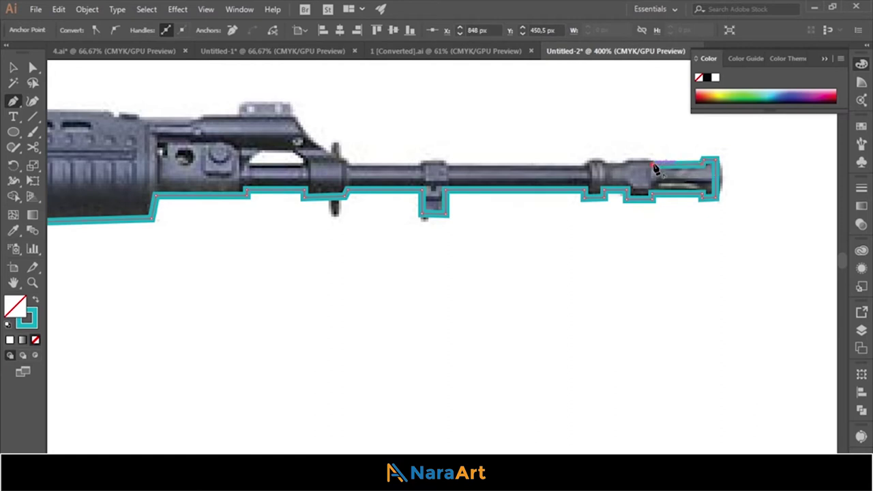
mouse_move(628, 163)
mouse_down()
mouse_move(629, 170)
mouse_move(605, 170)
mouse_up()
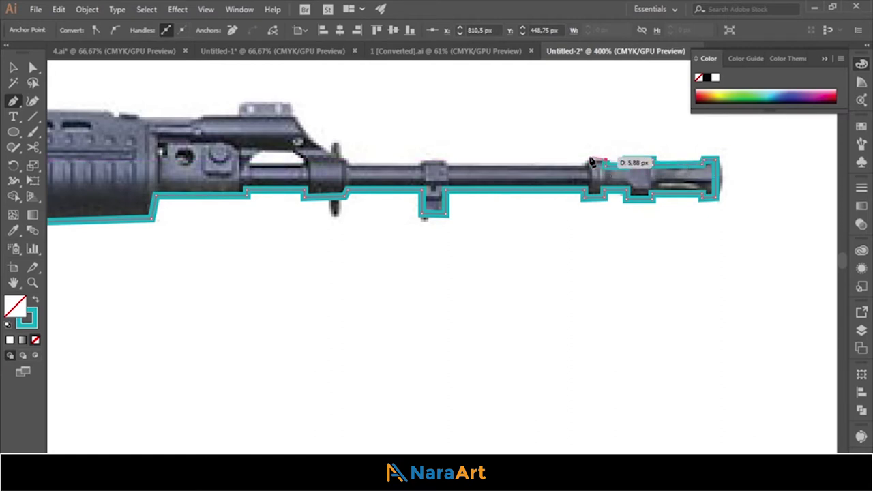
click(449, 164)
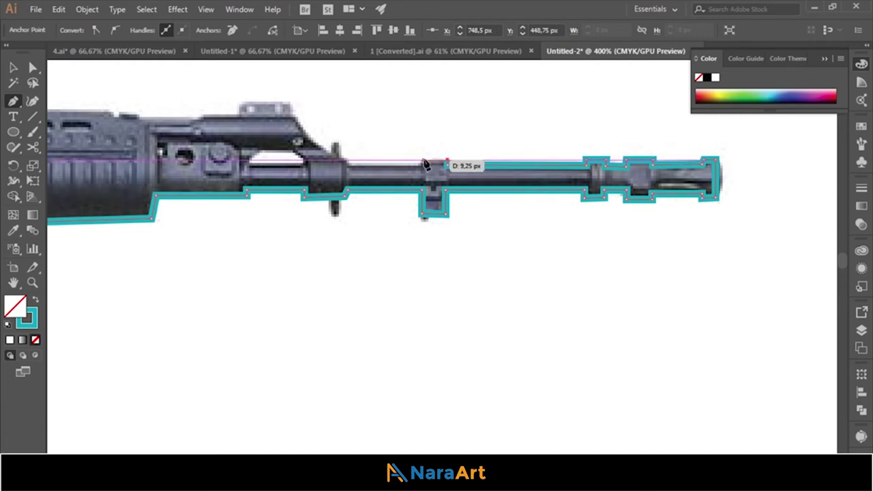
click(423, 164)
click(343, 163)
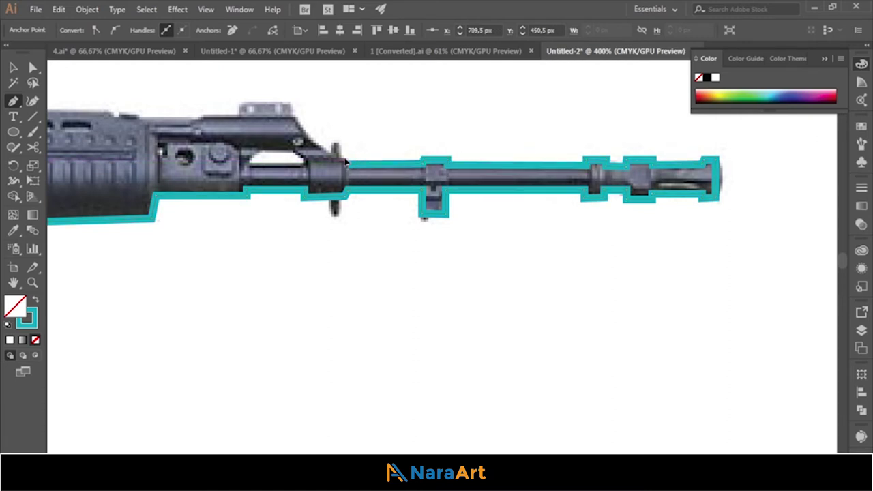
- Curve the outline up over the front sight and left toward the handguard's top
click(296, 115)
click(198, 116)
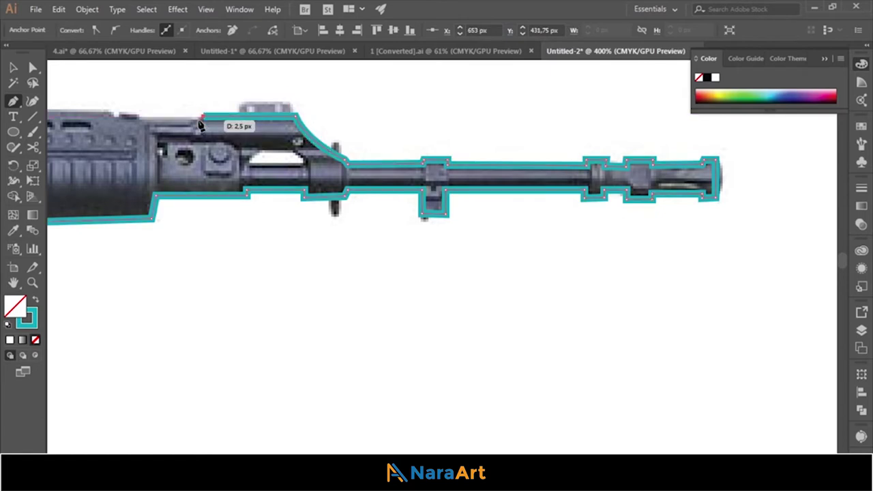
click(138, 121)
click(113, 114)
click(103, 104)
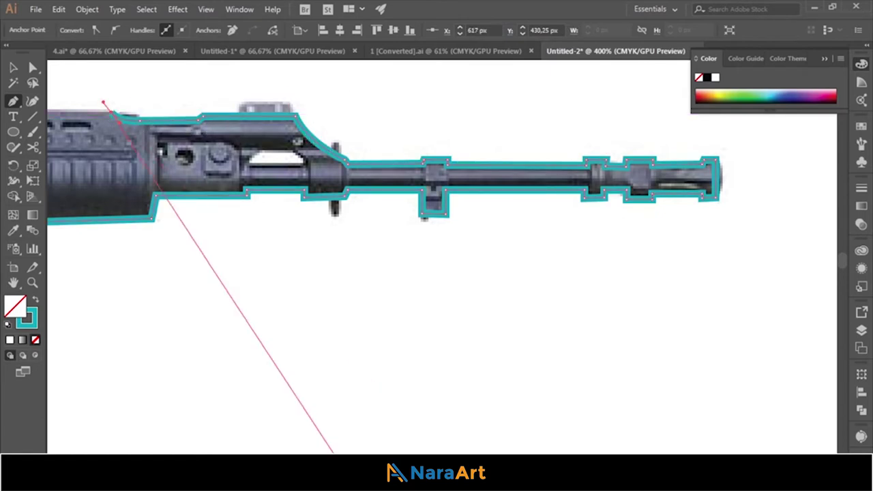
- Run the outline along the handguard's top edge to its corner with the receiver
scroll(436, 273, left, 5)
scroll(335, 452, left, 3)
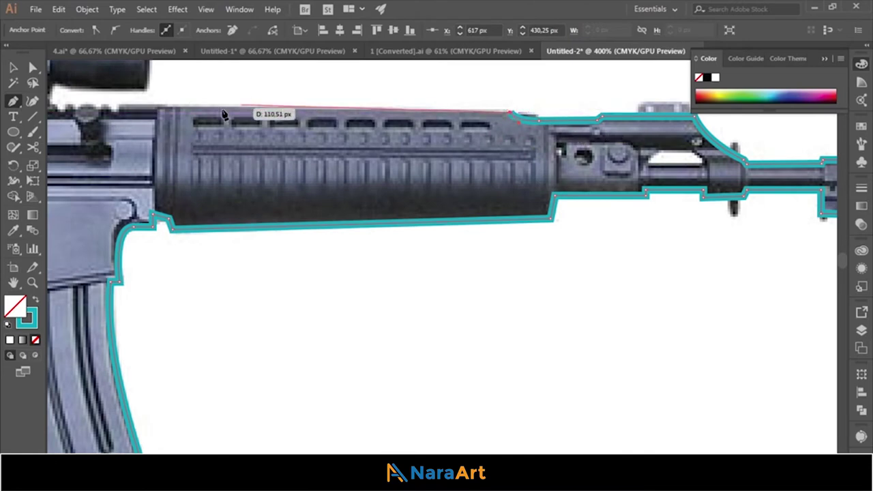
click(158, 109)
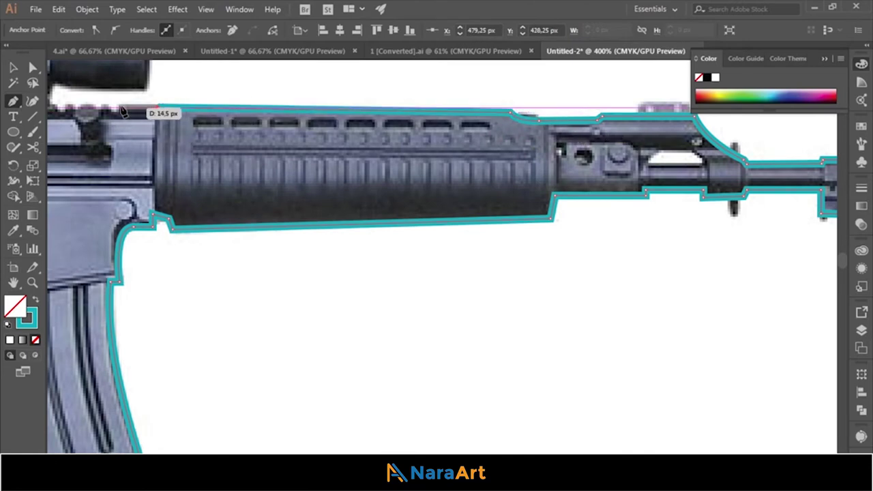
click(117, 109)
click(112, 107)
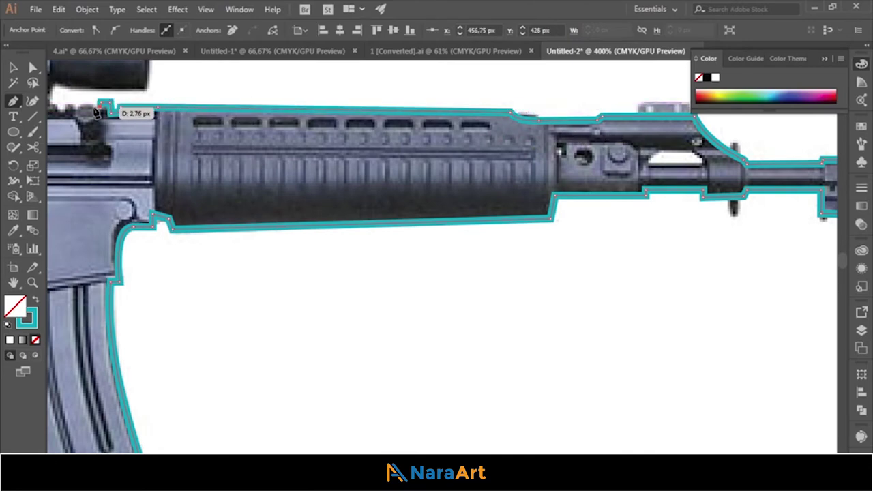
- Trace the small notches atop the receiver and up under the scope's front end
scroll(392, 114, left, 6)
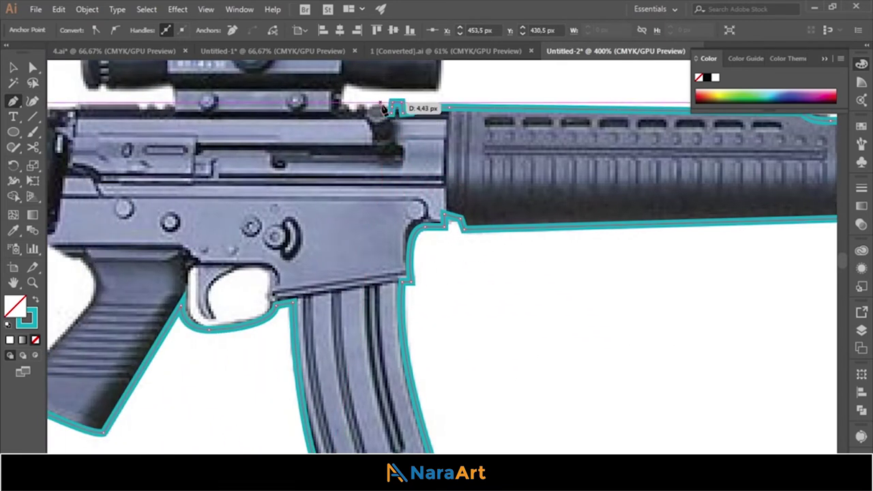
click(382, 101)
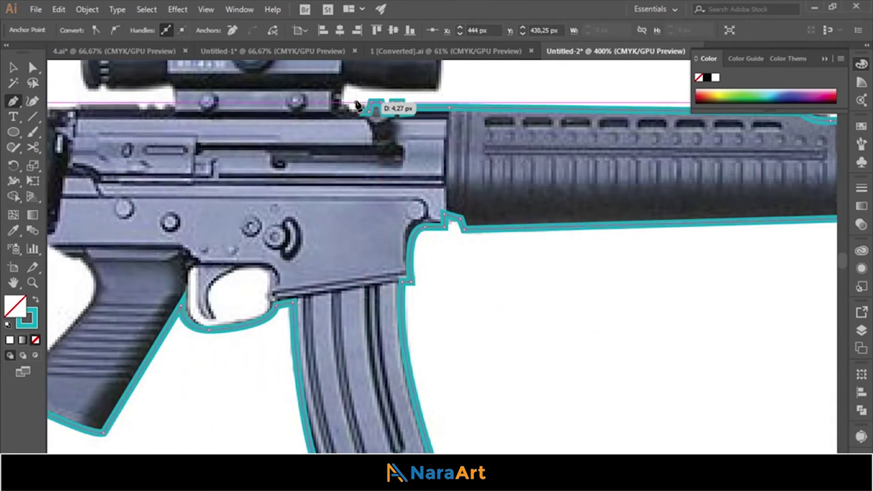
click(361, 103)
click(343, 109)
click(339, 84)
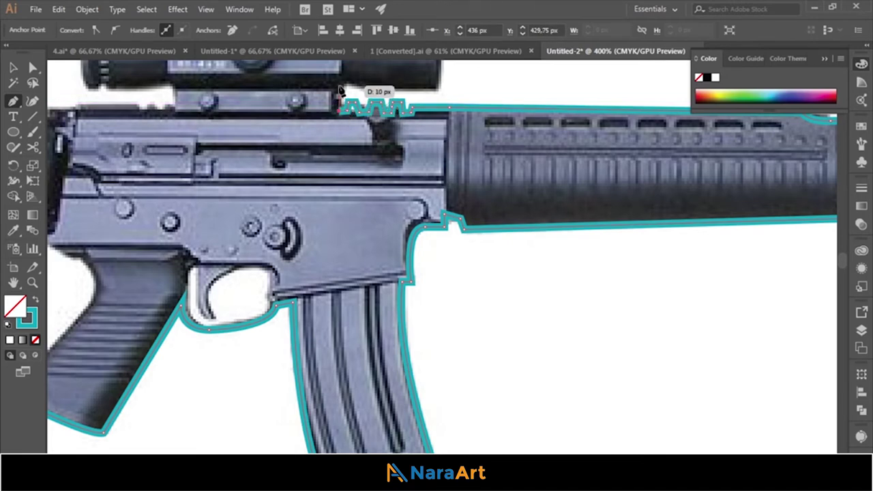
click(437, 87)
- Outline the scope's front end and run along its top to the left end
scroll(440, 96, up, 1)
scroll(440, 95, up, 2)
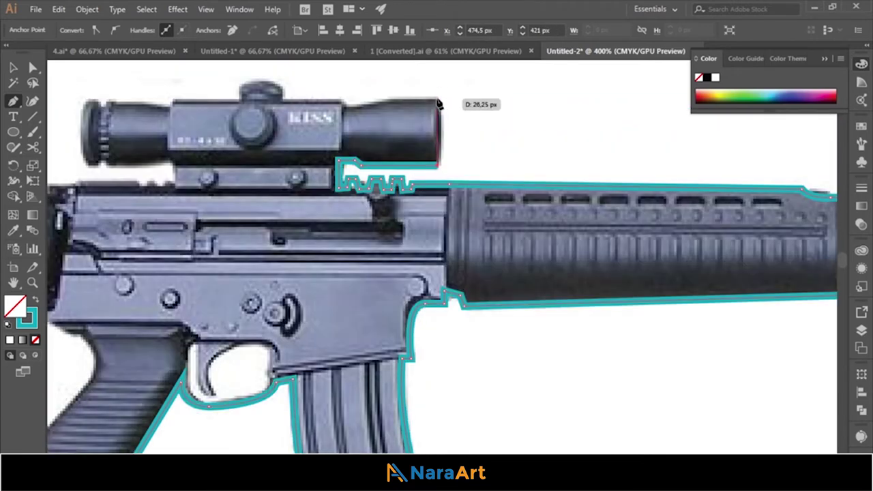
click(440, 99)
click(390, 99)
click(347, 102)
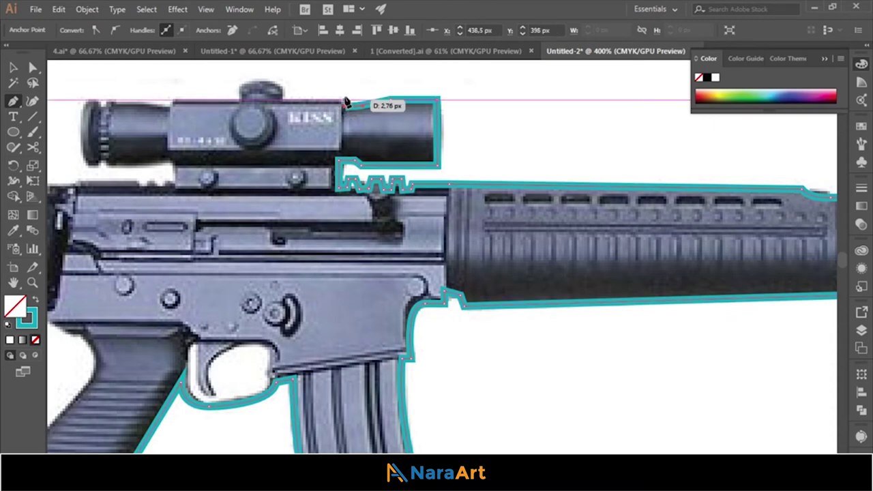
click(174, 101)
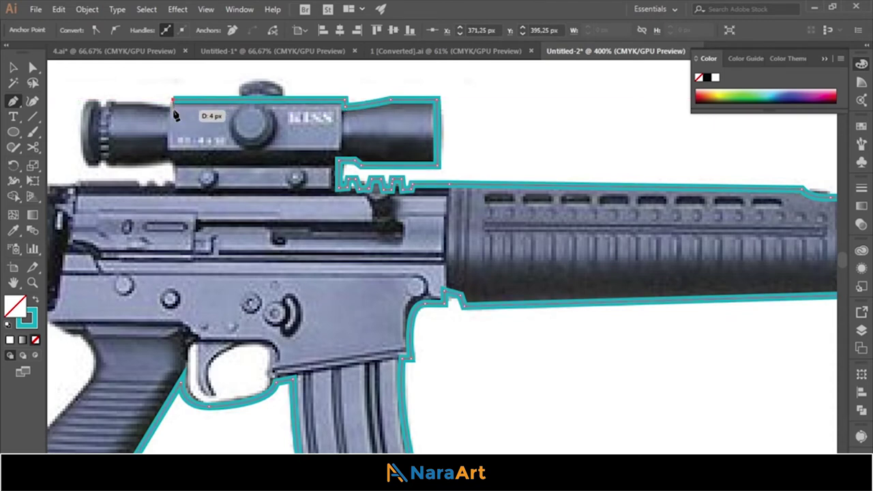
click(109, 103)
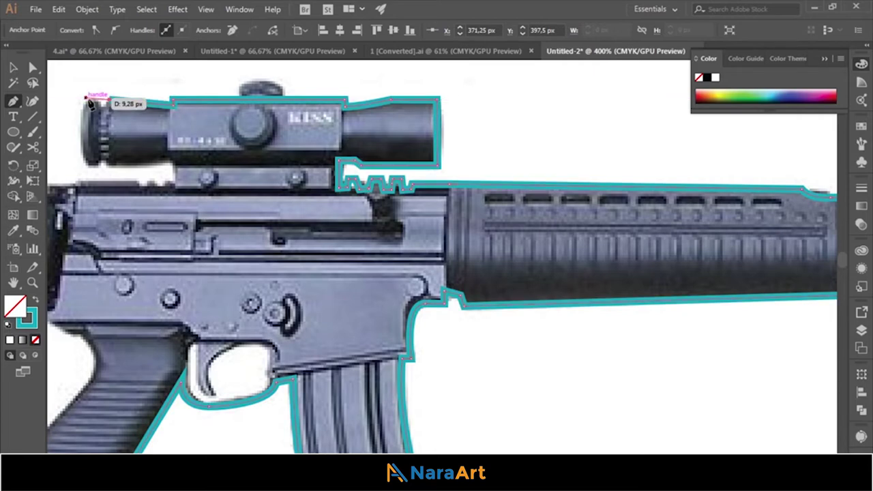
- Curve the outline around the scope's far left edge and along its underside
click(88, 101)
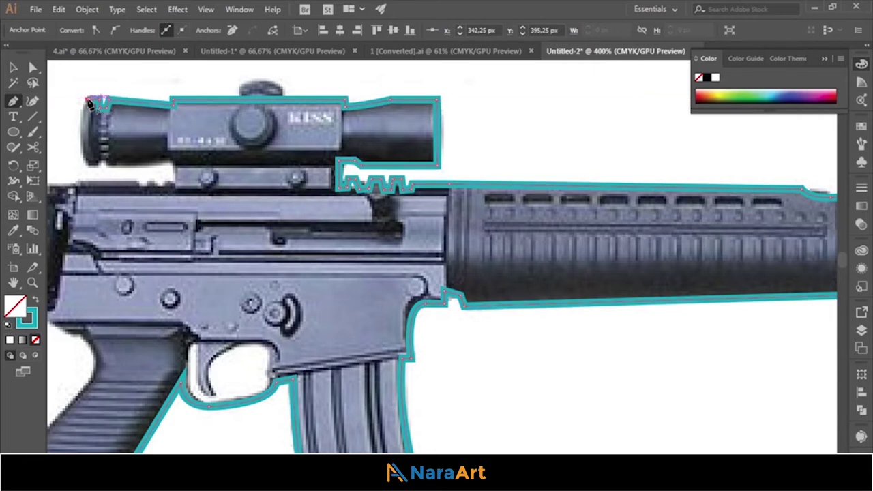
click(89, 169)
drag(104, 164, 171, 165)
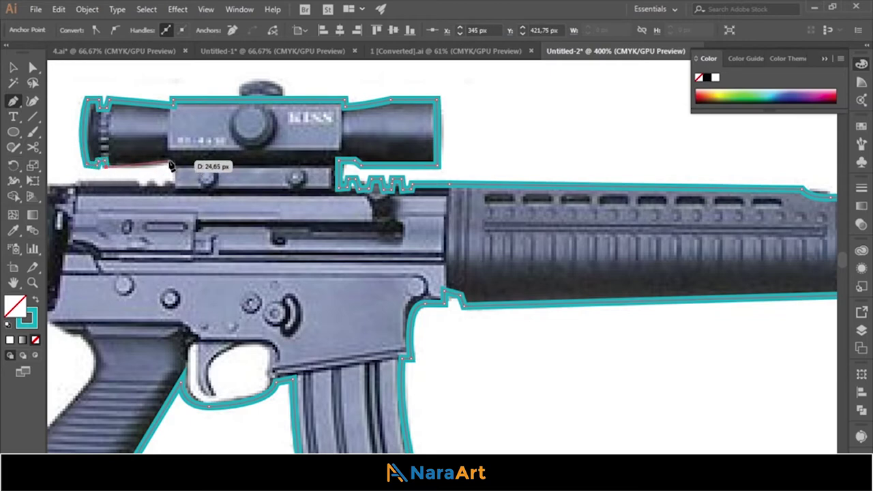
mouse_move(170, 163)
mouse_down()
mouse_move(164, 190)
mouse_move(152, 188)
mouse_move(522, 192)
mouse_move(479, 192)
mouse_up()
- Trace the outline along the top of the stock and around its rear end
click(430, 183)
click(406, 217)
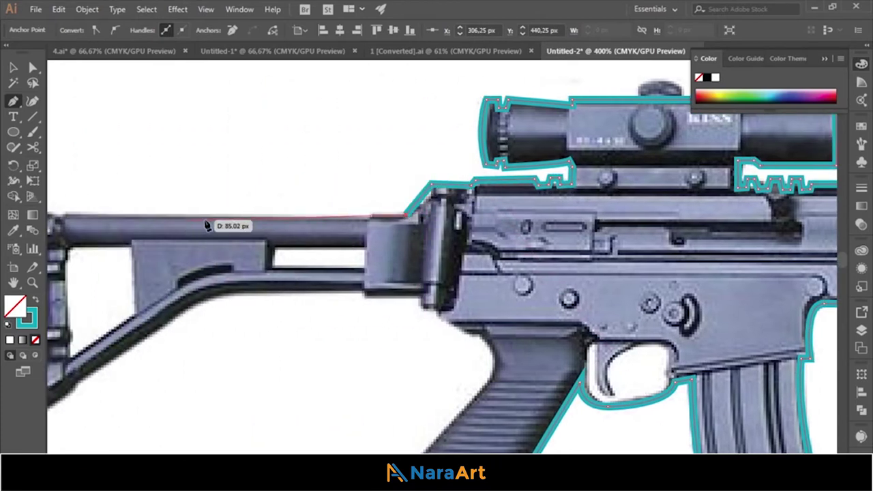
drag(302, 407, 533, 409)
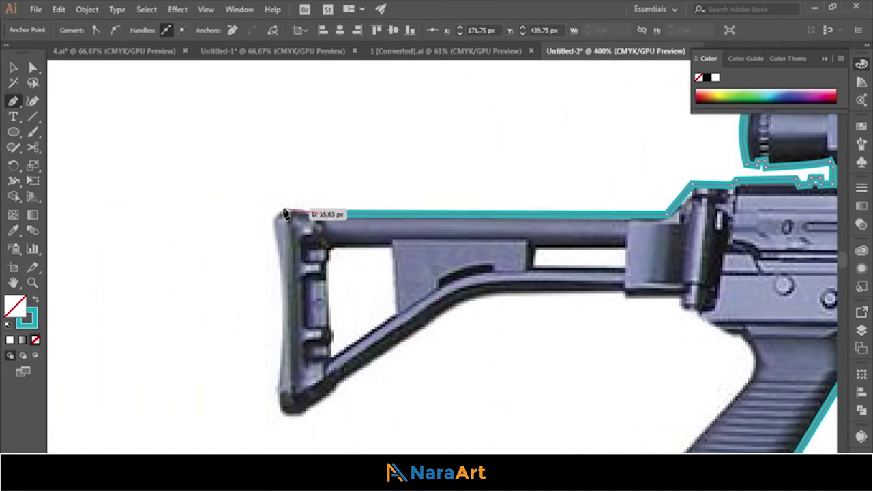
mouse_move(274, 216)
mouse_down()
mouse_move(271, 246)
mouse_move(276, 225)
mouse_up()
drag(277, 394, 273, 417)
scroll(257, 375, down, 5)
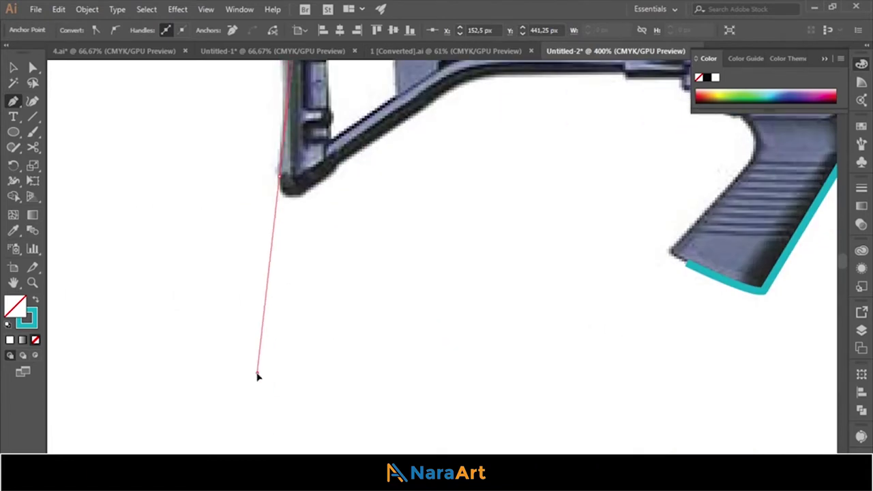
scroll(272, 303, up, 3)
drag(305, 321, 304, 317)
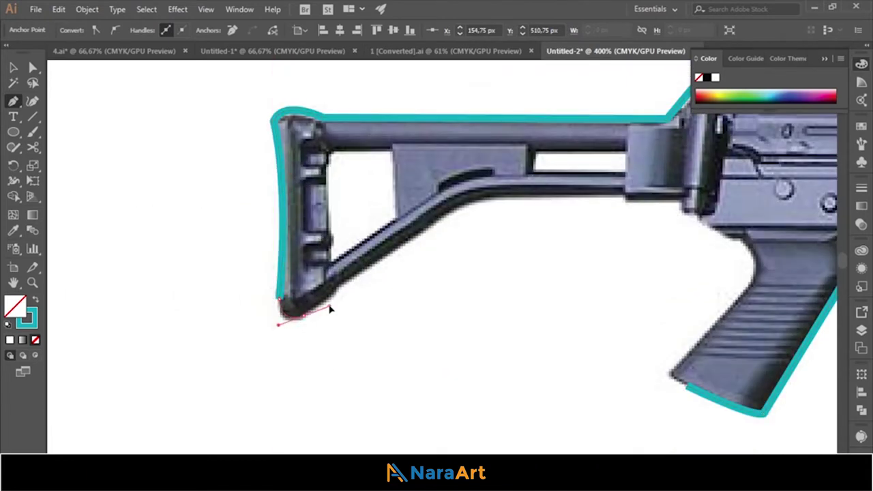
- Trace the stock's underside down the grip to its bottom, then deselect the path
drag(450, 212, 523, 202)
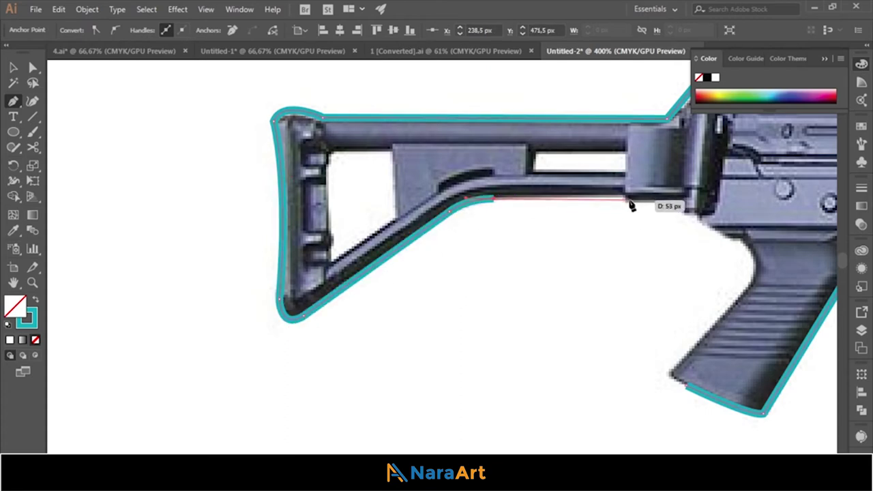
click(683, 202)
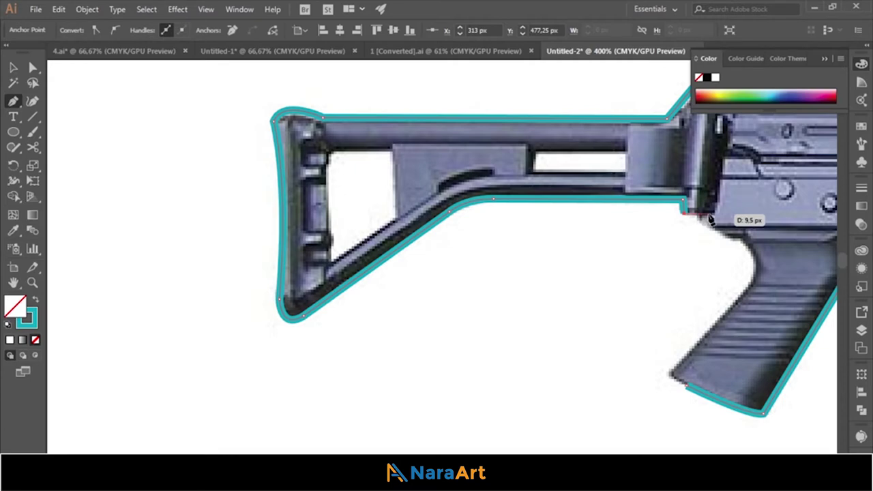
drag(743, 235, 768, 267)
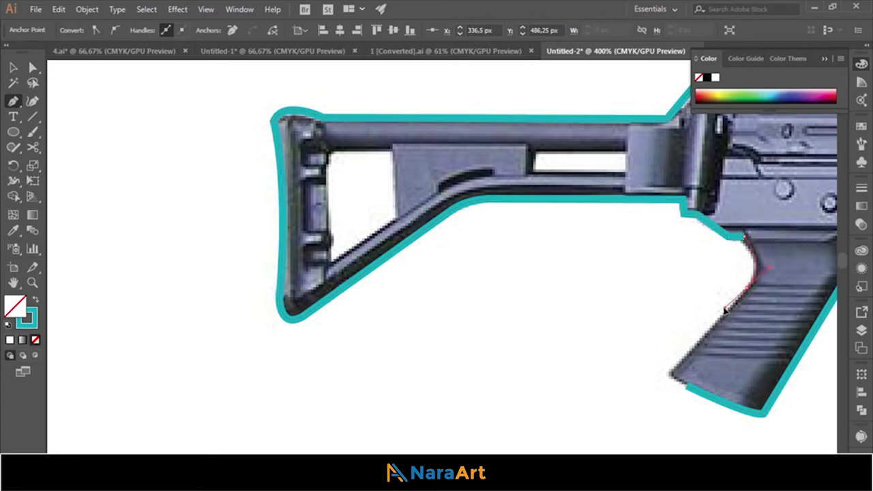
drag(667, 372, 687, 389)
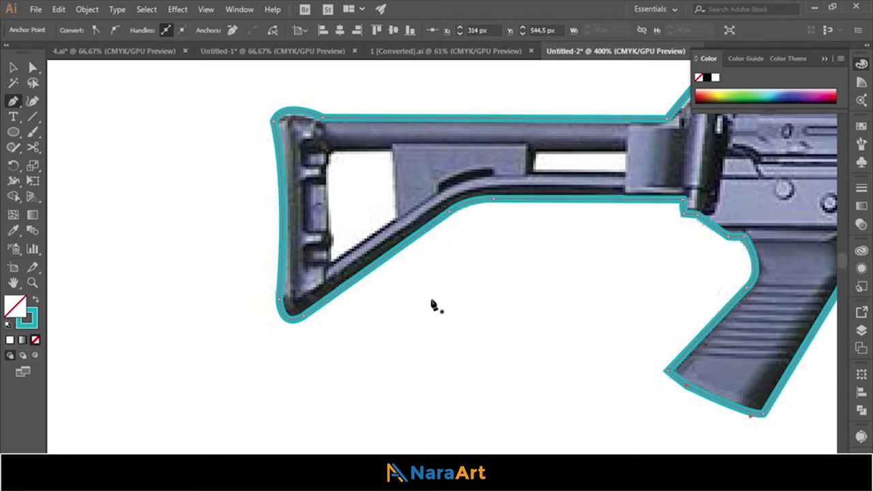
key(v)
click(163, 217)
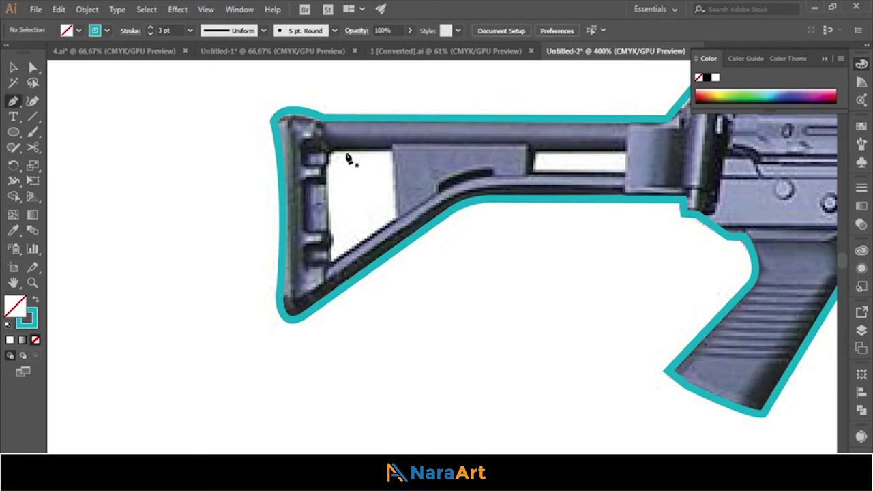
- Draw a closed outline around the stock's triangular opening
click(328, 149)
click(392, 149)
click(392, 219)
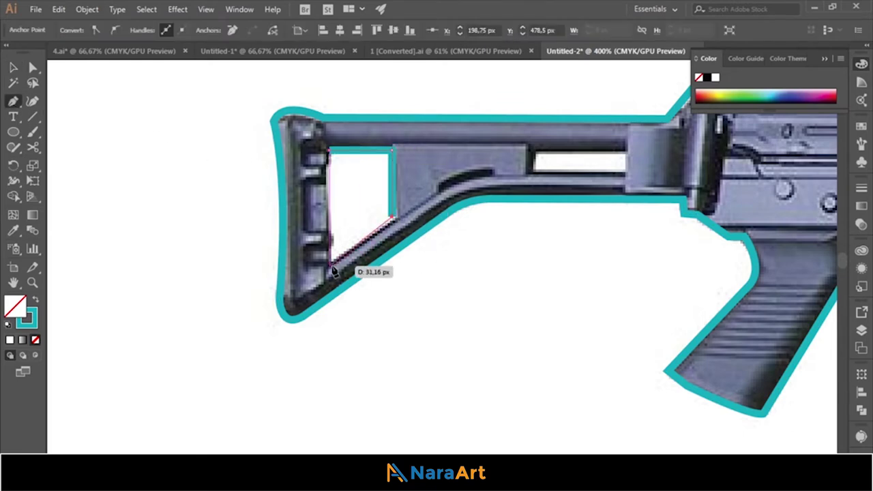
click(332, 268)
click(329, 149)
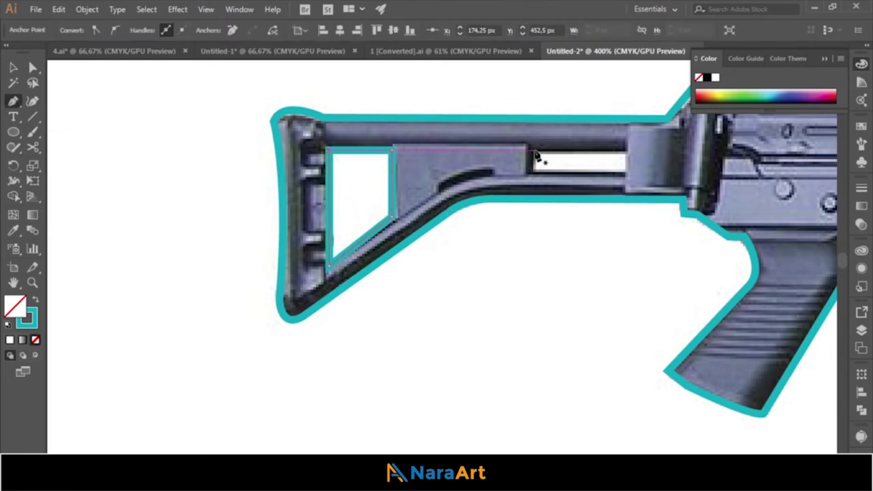
- Draw a closed rectangular outline around the stock's slot
click(532, 149)
click(624, 148)
click(624, 175)
click(532, 175)
click(532, 149)
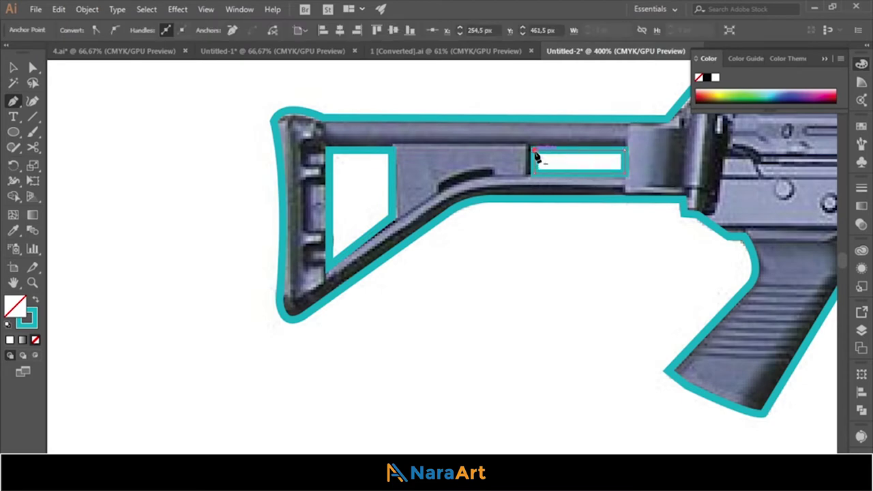
- Draw a closed curved outline inside the trigger guard opening and deselect it
scroll(462, 252, right, 3)
scroll(463, 252, right, 2)
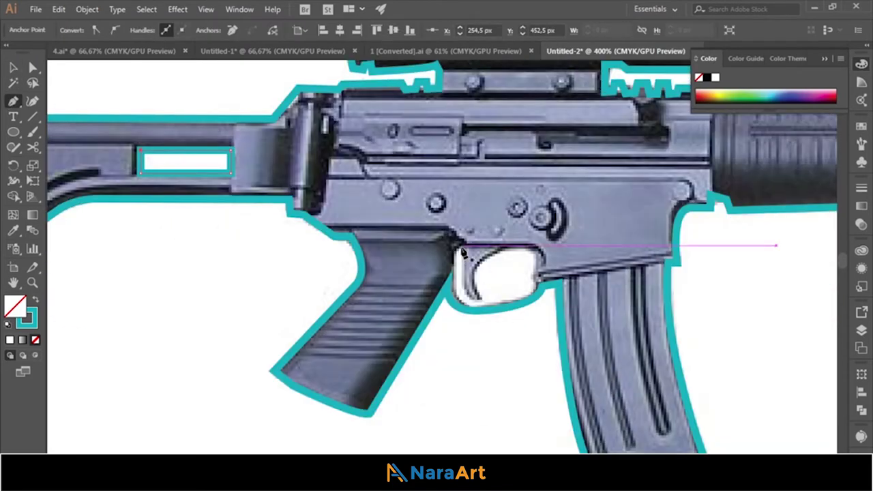
drag(462, 247, 457, 275)
click(453, 270)
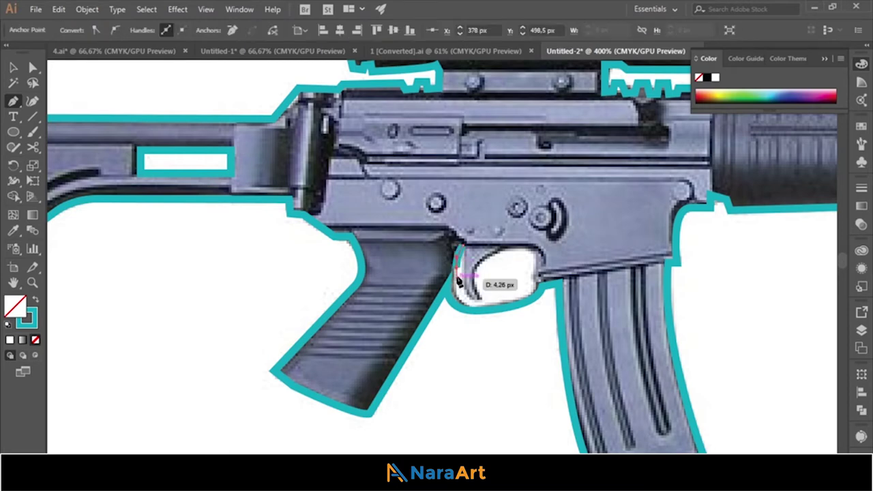
drag(479, 307, 475, 297)
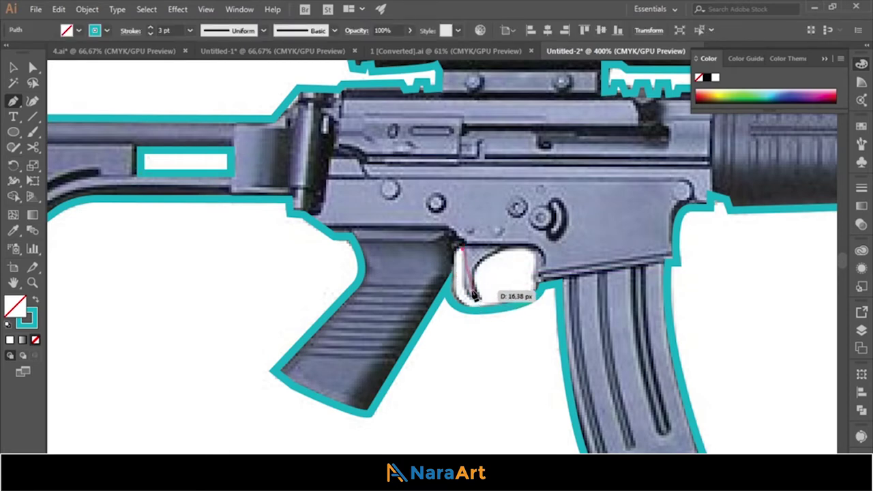
drag(477, 254, 501, 262)
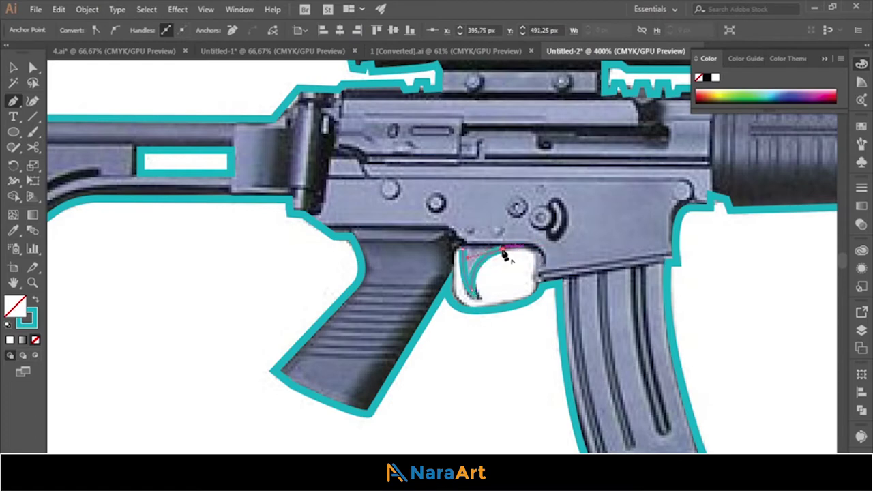
key(v)
click(450, 358)
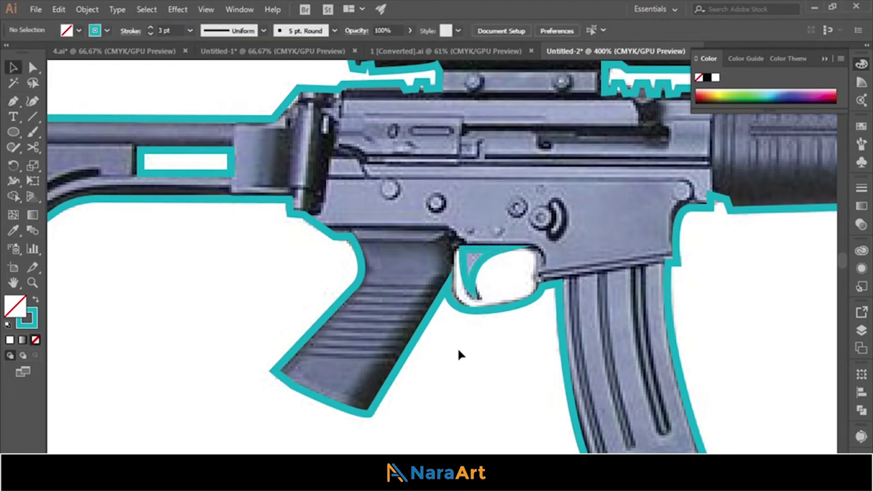
scroll(452, 353, up, 1)
scroll(450, 351, up, 2)
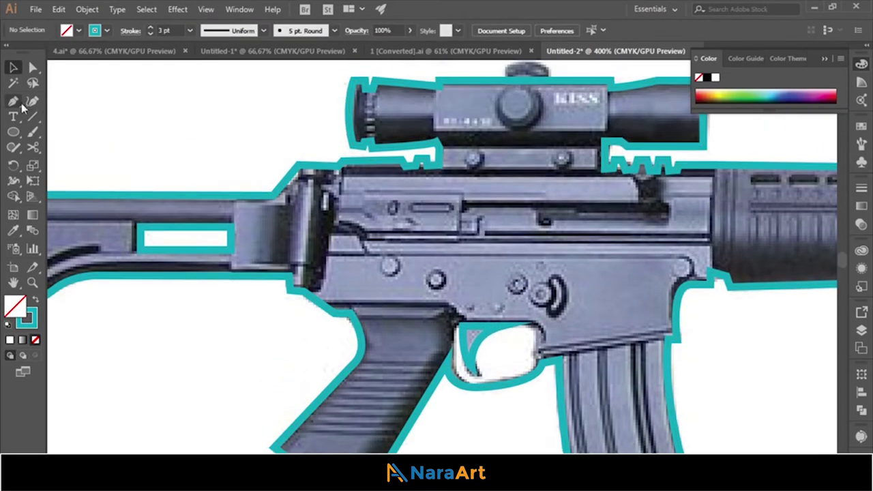
- Draw a closed rectangular outline around the scope's central body
scroll(437, 92, up, 1)
click(435, 107)
click(434, 164)
click(607, 163)
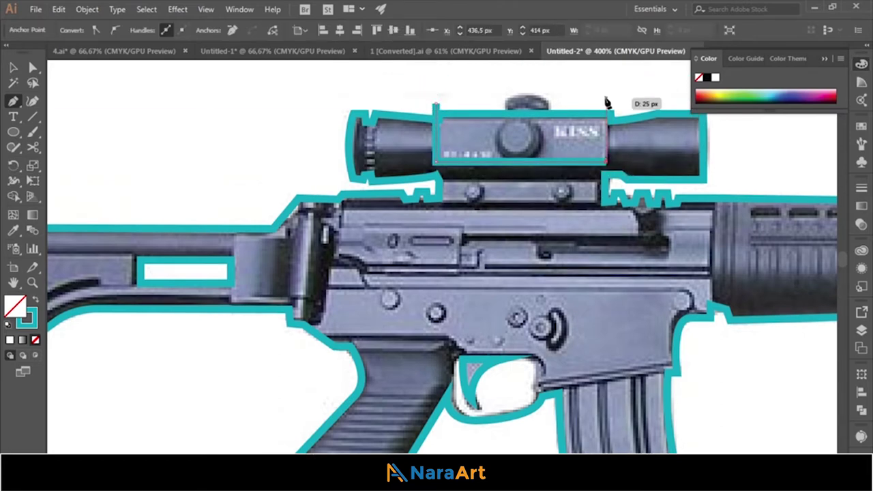
click(608, 96)
click(435, 96)
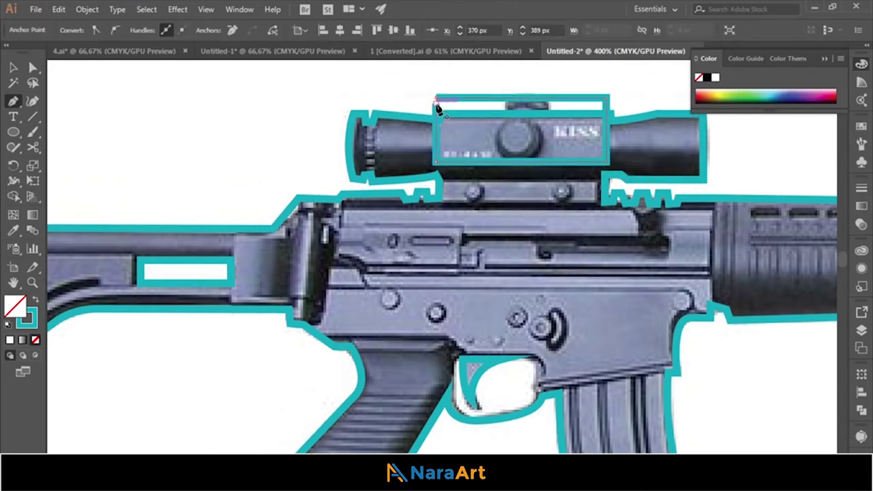
- Draw a closed rectangle around the scope's top knob and deselect it
click(506, 91)
click(506, 114)
click(549, 113)
click(549, 91)
click(506, 90)
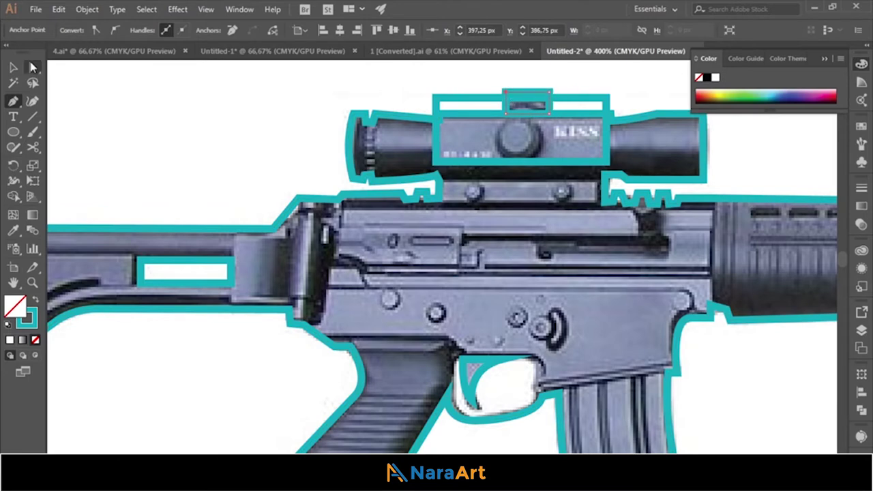
key(v)
click(192, 145)
- Draw a vertical line down the scope's left ring
key(p)
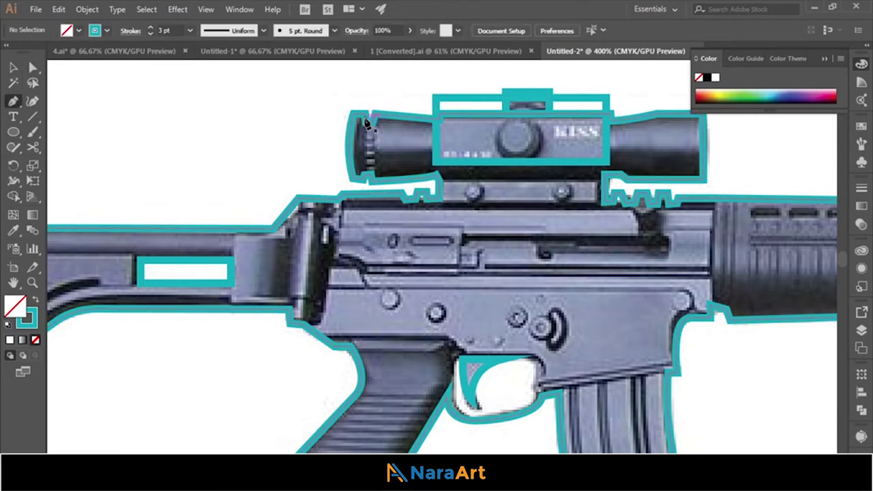
click(365, 103)
click(365, 186)
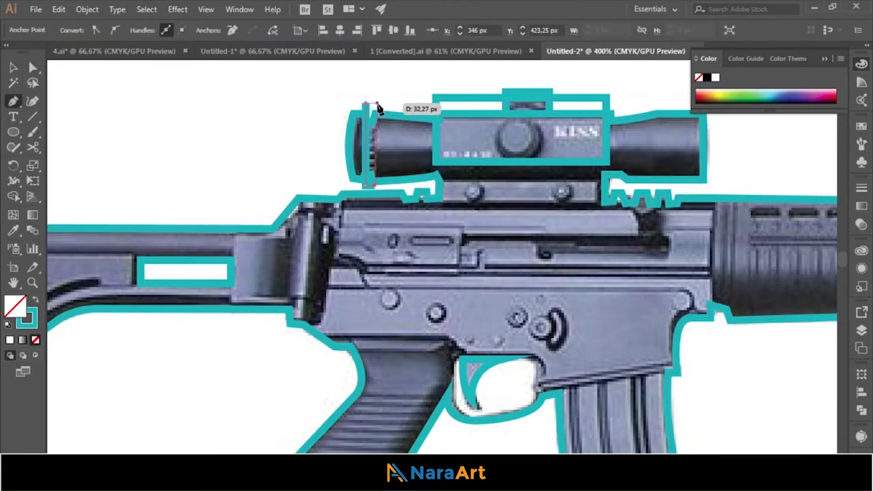
click(374, 106)
click(13, 67)
click(168, 128)
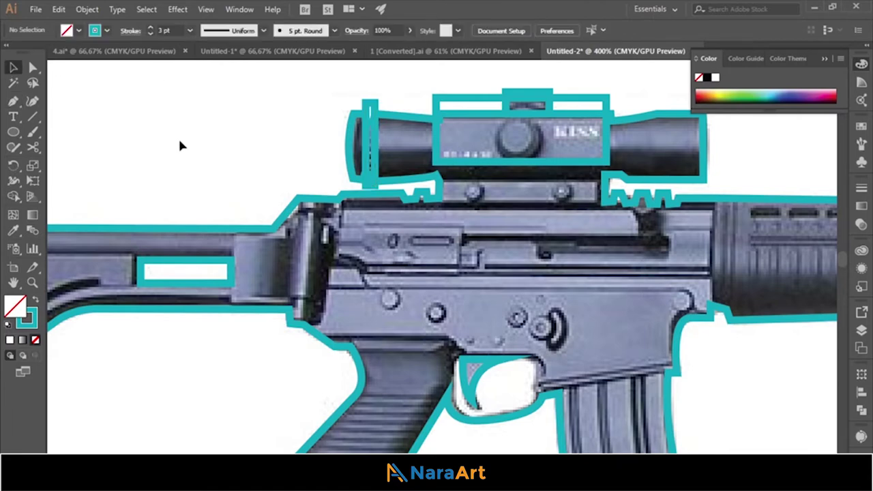
- Draw a small ellipse and move it onto the scope's knob
scroll(178, 136, down, 1)
click(13, 101)
click(13, 132)
key(v)
mouse_move(152, 129)
mouse_down()
mouse_move(165, 138)
mouse_move(519, 110)
mouse_up()
click(206, 108)
- Outline the receiver's upper panel as a closed path and reshape one corner point
scroll(206, 107, down, 3)
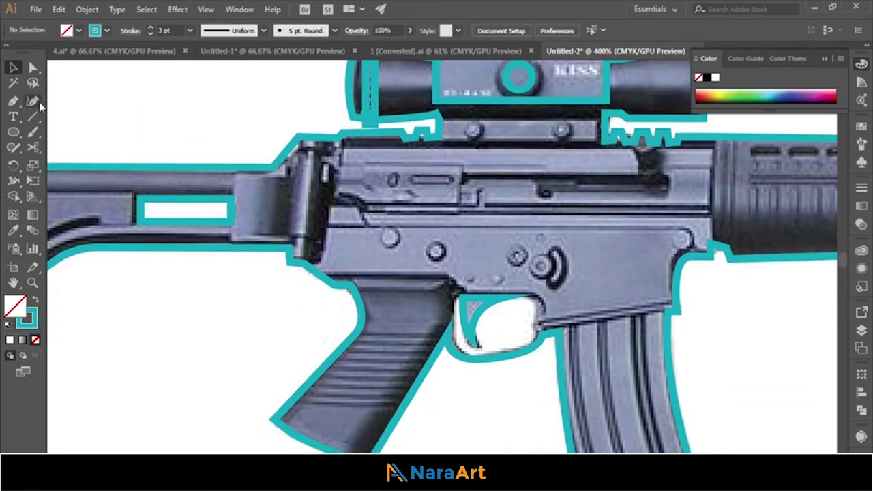
click(343, 133)
click(343, 165)
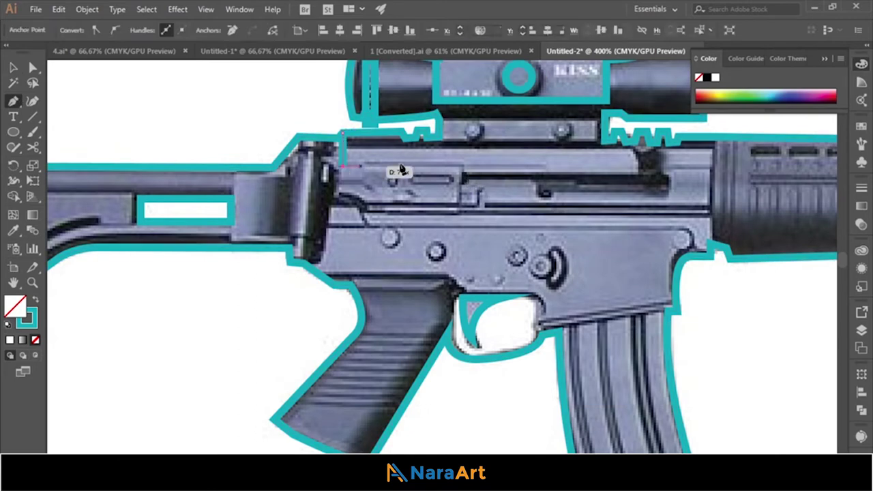
click(463, 166)
click(463, 178)
click(638, 179)
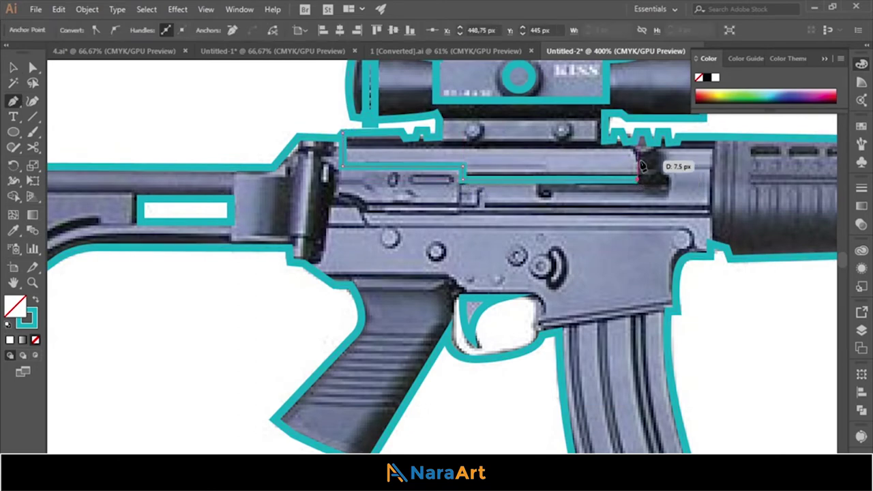
click(637, 152)
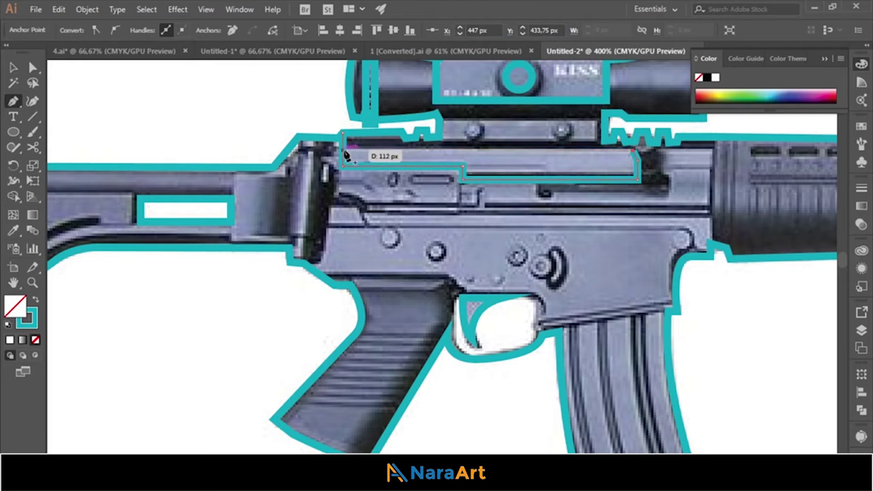
click(346, 149)
click(343, 133)
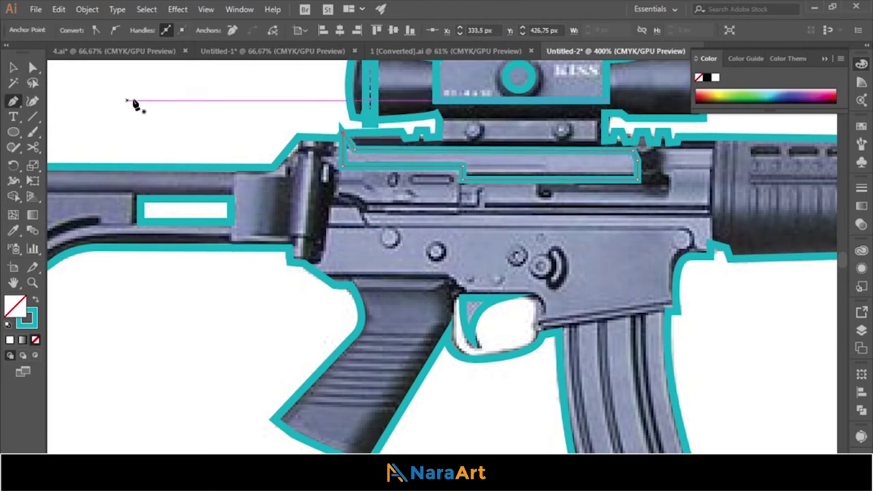
drag(341, 128, 343, 150)
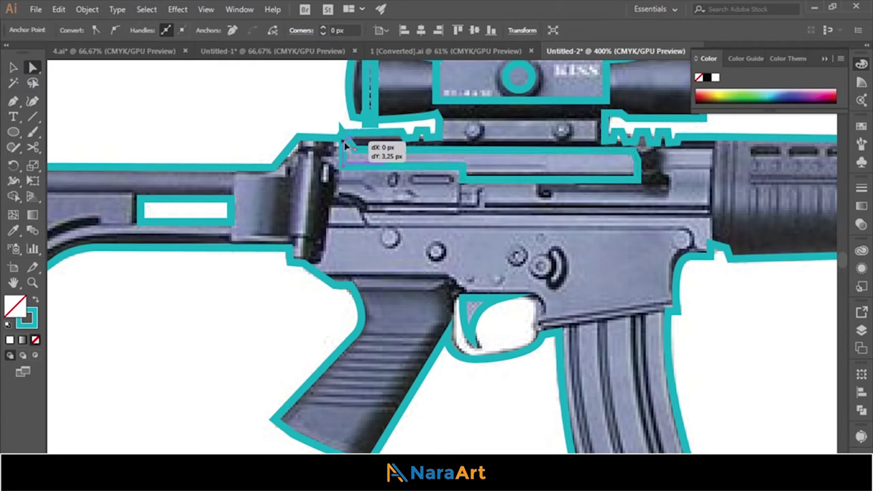
click(170, 115)
- Trace a Pen outline around the rear receiver block
key(p)
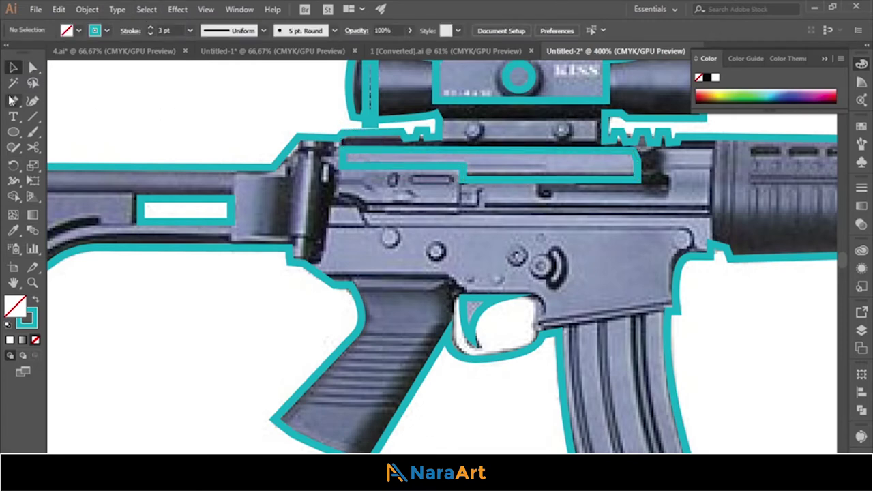
click(297, 136)
click(287, 236)
click(316, 237)
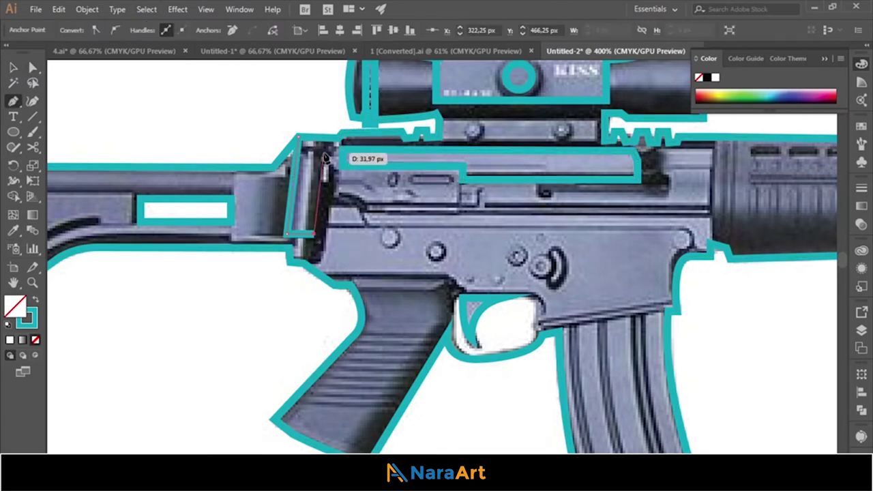
click(327, 126)
- Place a small ellipse ring over the selector
key(l)
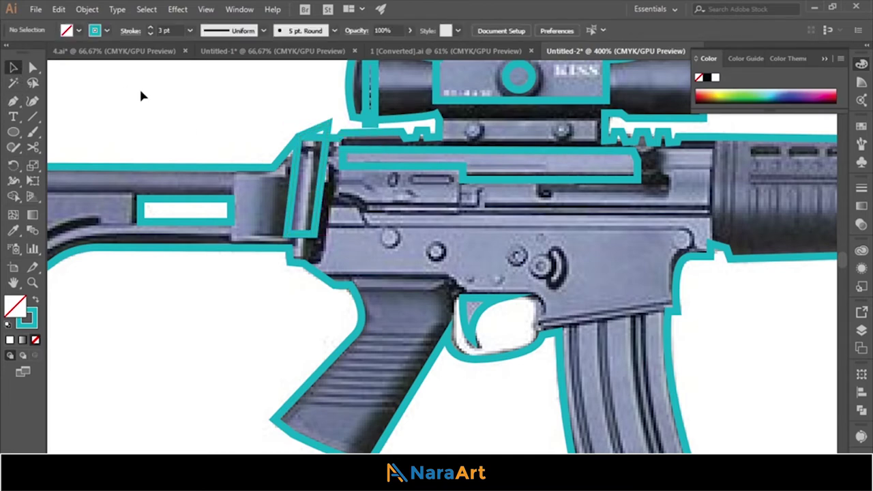
scroll(195, 323, down, 5)
key(v)
drag(133, 219, 540, 158)
scroll(518, 325, up, 1)
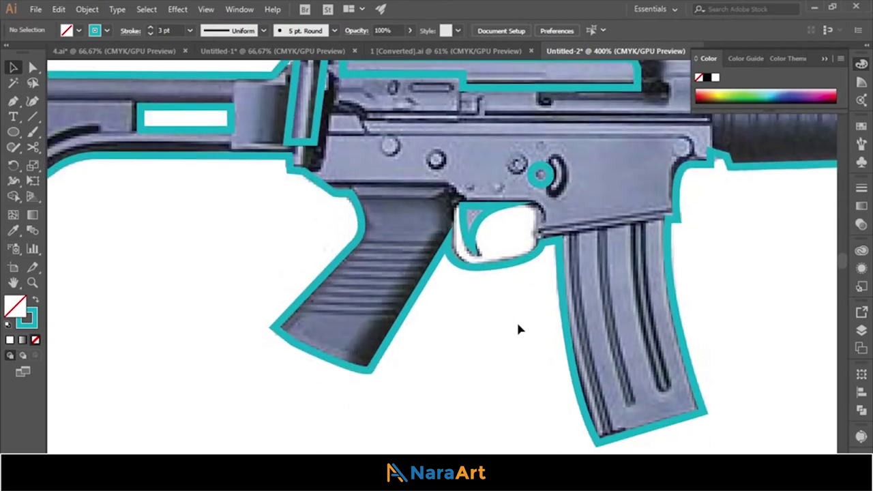
- Draw lines across the grip top and along the magazine well edge
click(308, 190)
click(466, 201)
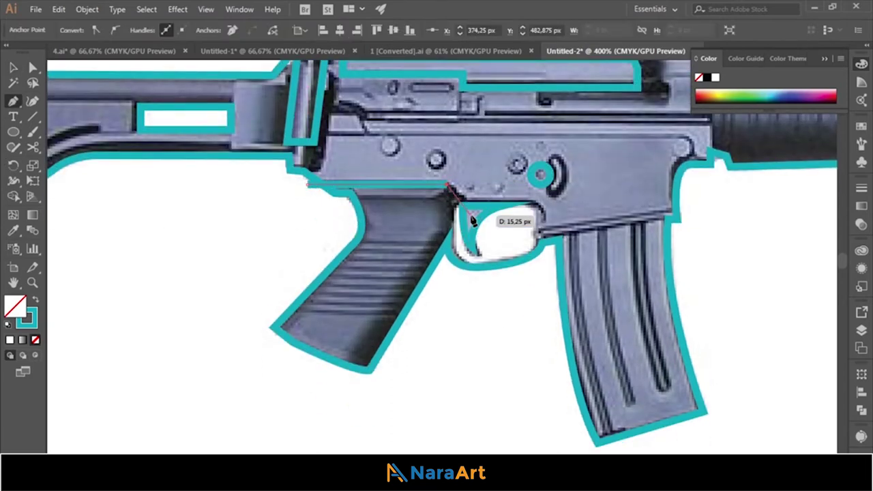
ctrl+click(85, 280)
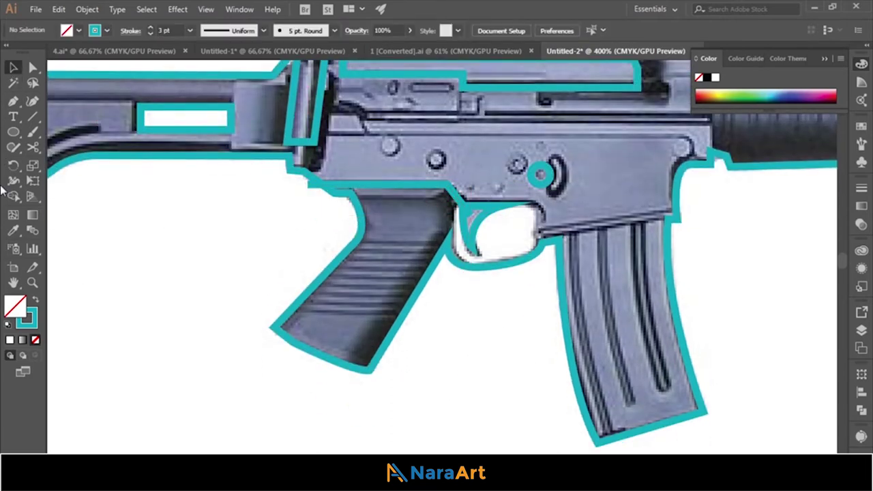
scroll(442, 256, right, 3)
key(p)
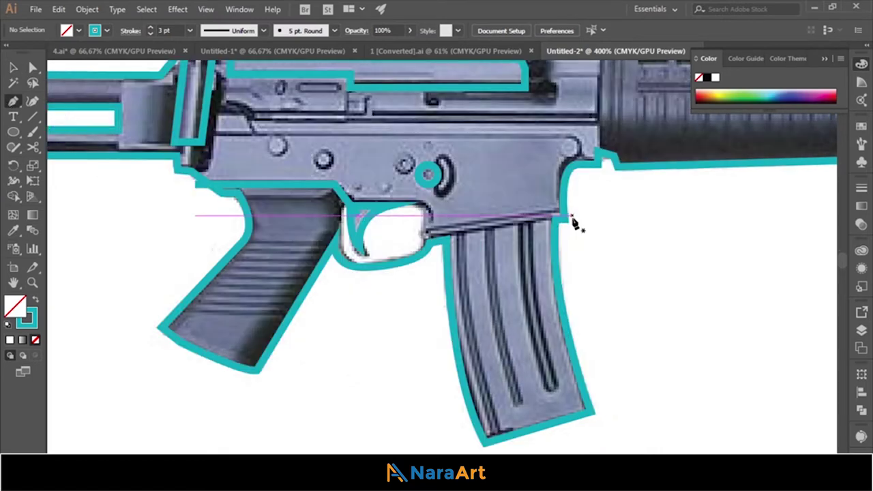
click(572, 213)
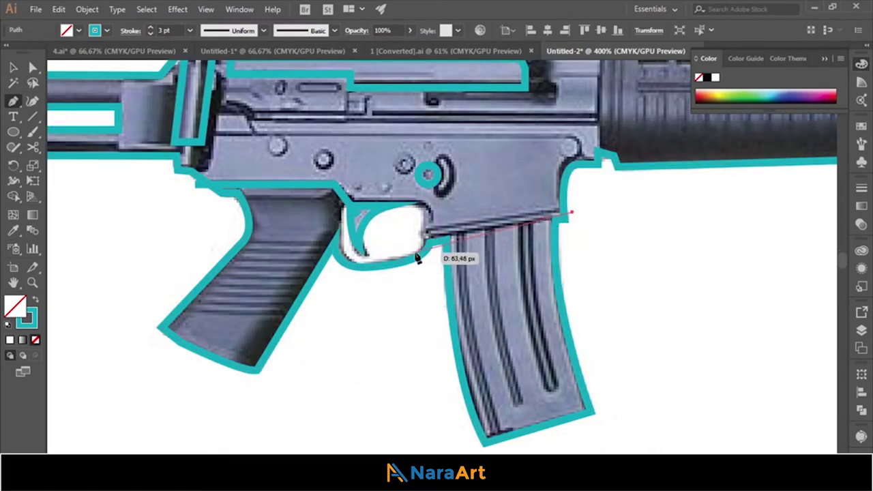
click(409, 256)
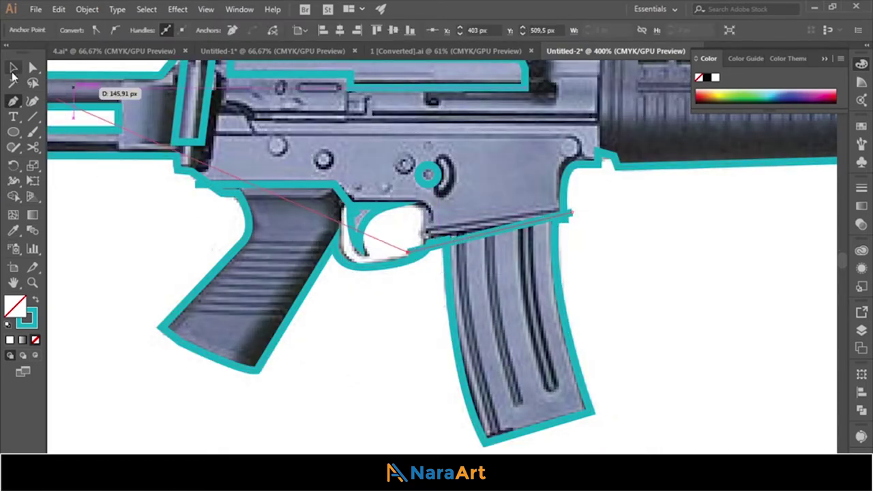
scroll(600, 204, up, 3)
click(600, 92)
- Finish the vertical handguard junction line and trace a trapezoid over the gas block
click(601, 254)
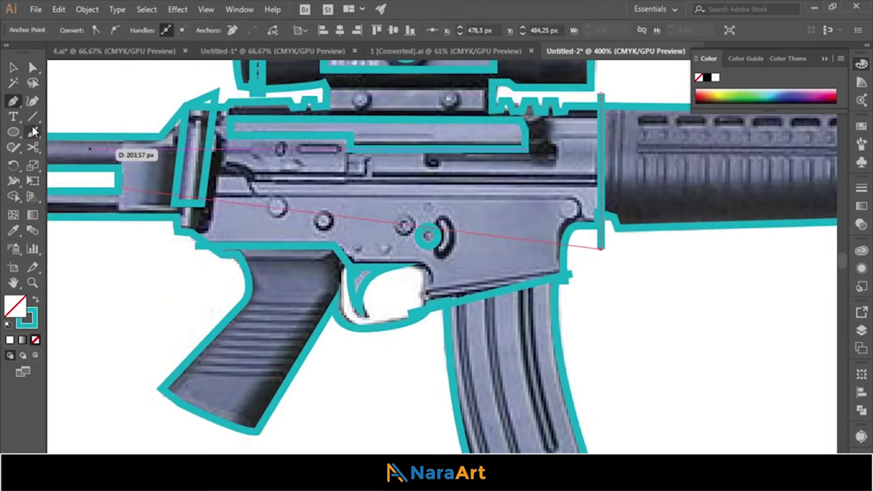
ctrl+click(684, 321)
scroll(684, 321, right, 5)
drag(652, 150, 645, 161)
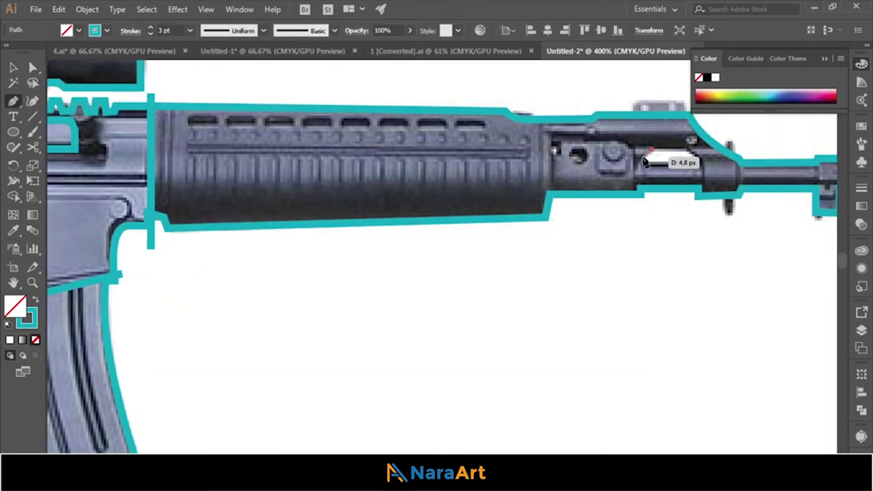
click(696, 148)
click(652, 150)
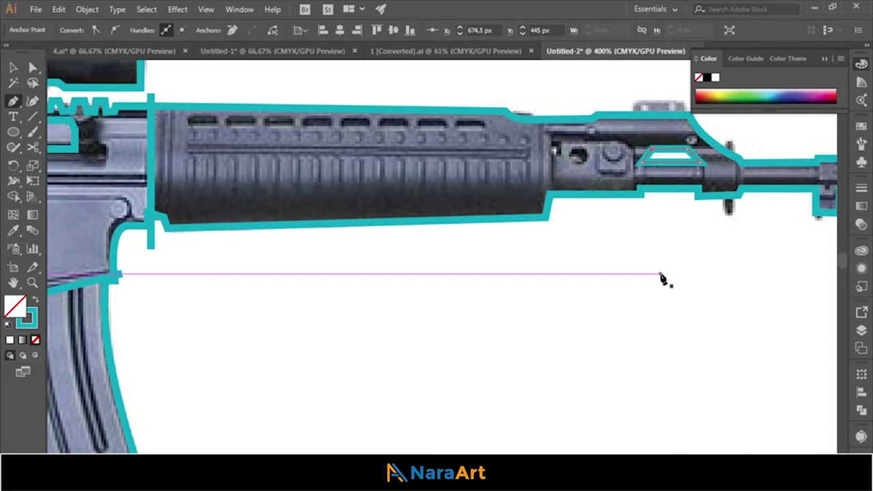
scroll(576, 412, right, 5)
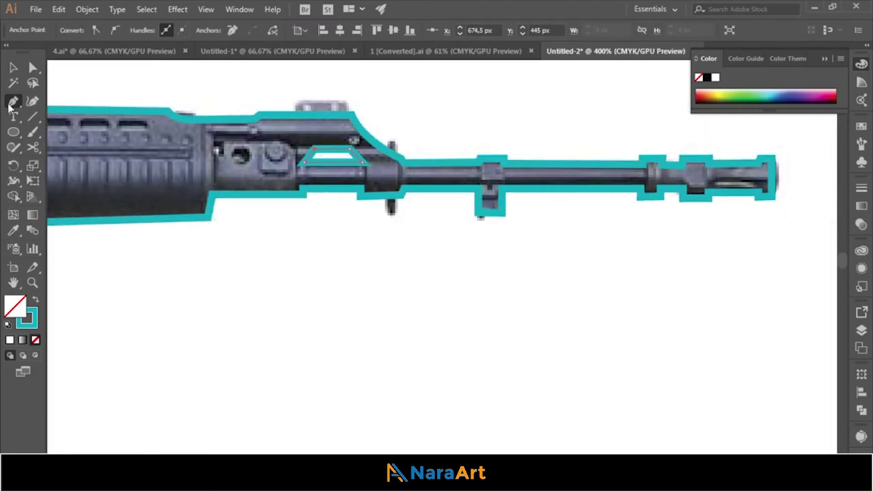
- Draw a tall rectangle around the front sight base
key(ctrl+shift+a)
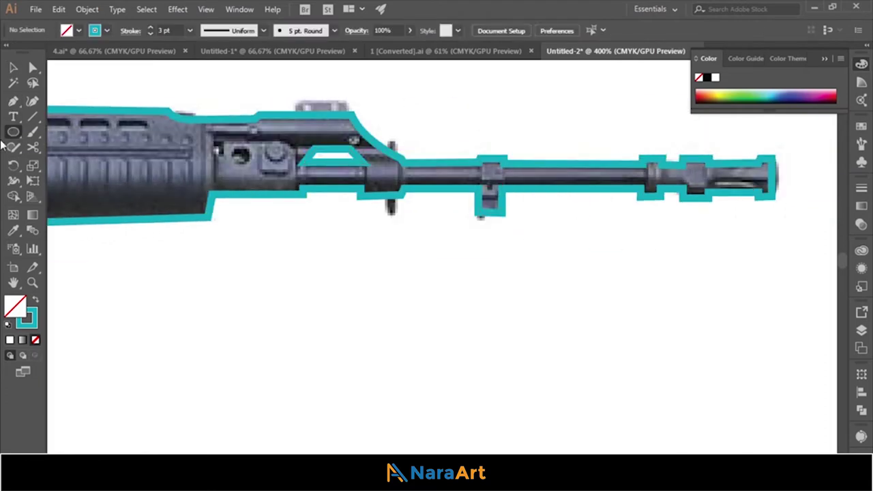
drag(477, 144, 503, 233)
key(v)
key(ctrl+shift+a)
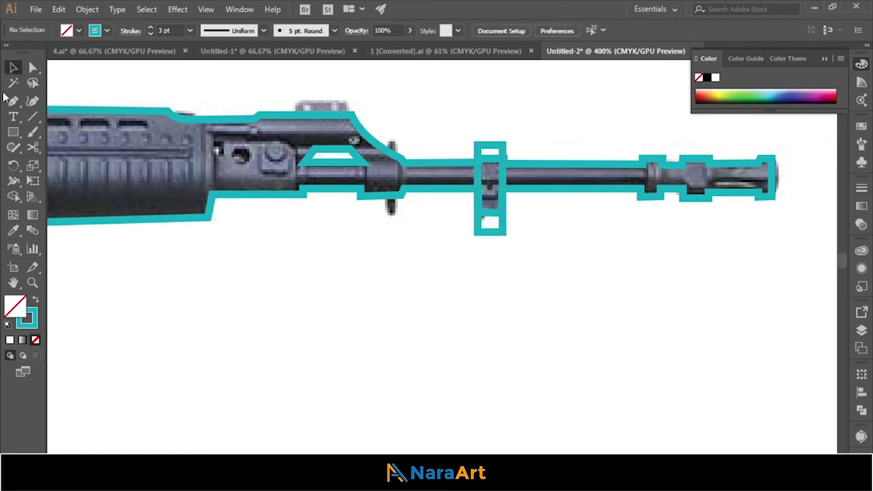
click(479, 187)
click(497, 240)
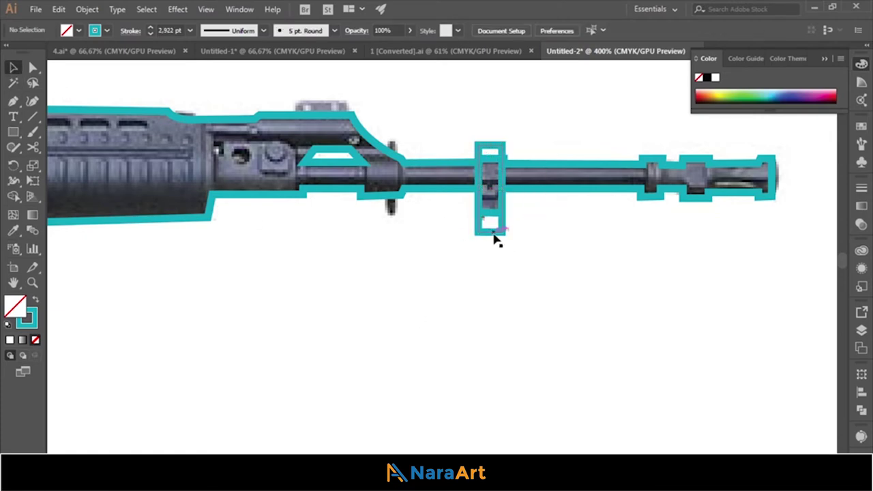
- Copy the rectangle onto the muzzle band and the band before it, narrowing one copy
click(503, 229)
drag(503, 229, 699, 226)
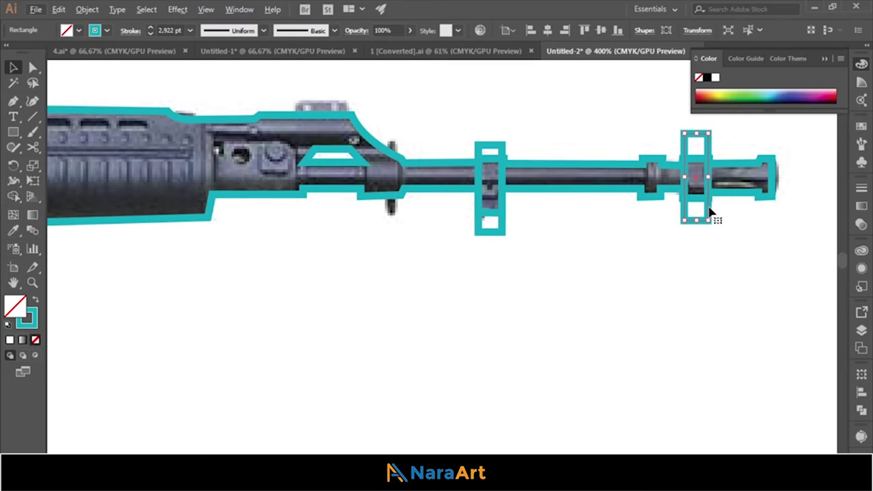
drag(709, 213, 645, 179)
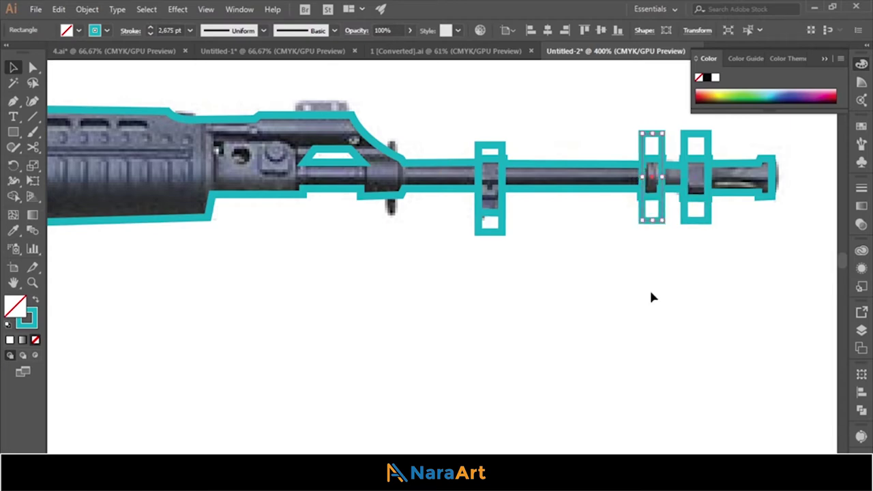
click(649, 288)
- Draw a short vertical line across the muzzle end
key(p)
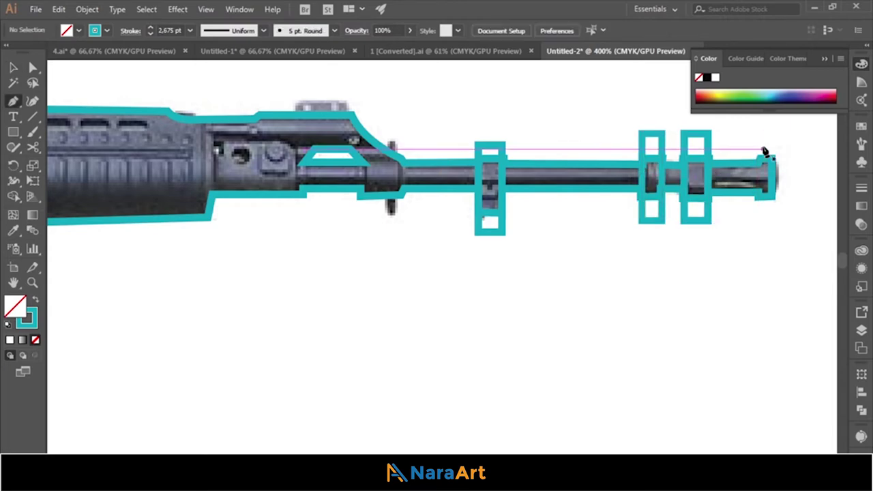
click(758, 212)
key(v)
click(298, 320)
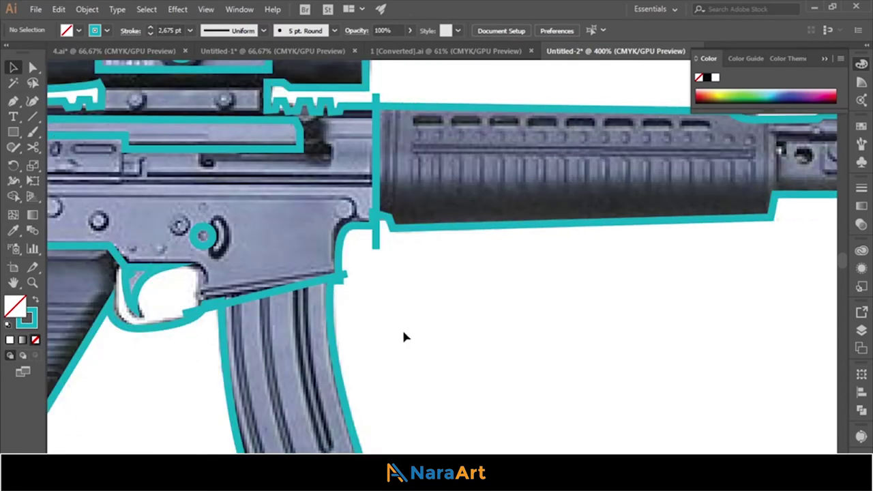
scroll(409, 341, down, 1)
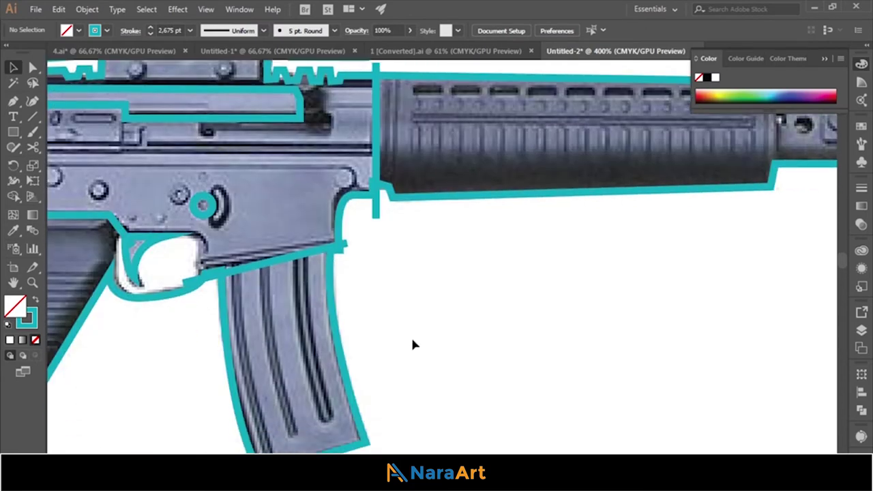
key(p)
mouse_move(352, 201)
mouse_down()
mouse_move(349, 173)
mouse_move(318, 164)
mouse_up()
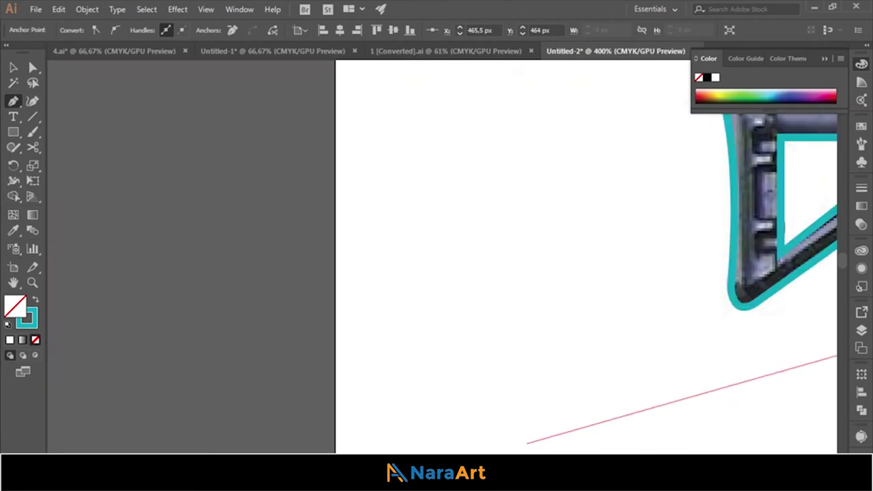
- Trace a closed outline around the lower receiver, pistol grip and magazine
scroll(114, 167, left, 5)
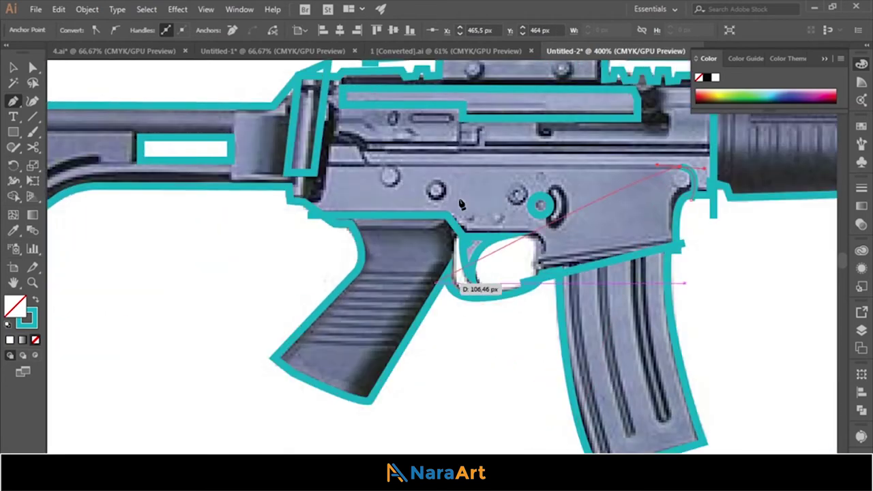
click(325, 167)
click(298, 224)
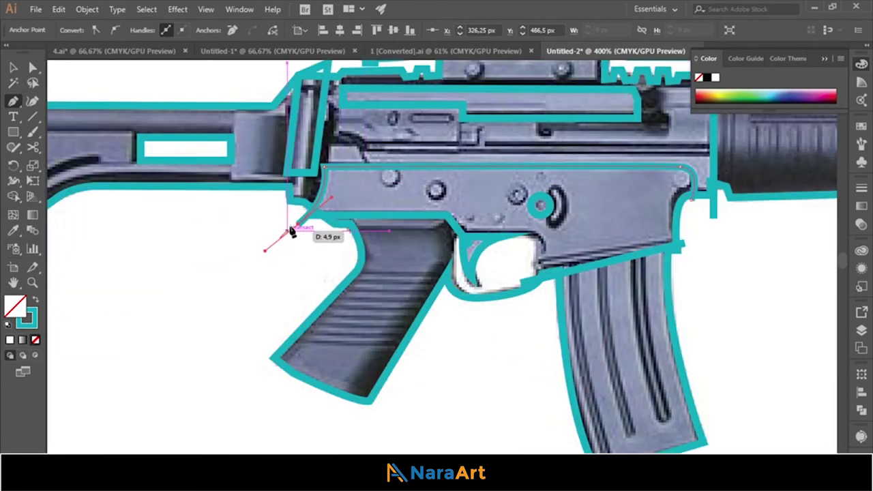
click(212, 365)
scroll(340, 403, down, 1)
click(464, 431)
click(712, 439)
click(748, 326)
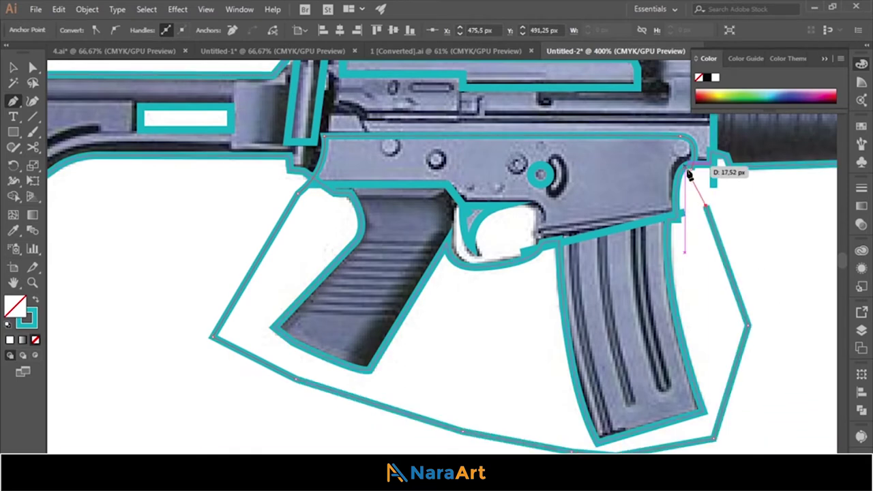
click(706, 205)
click(690, 167)
scroll(140, 208, up, 5)
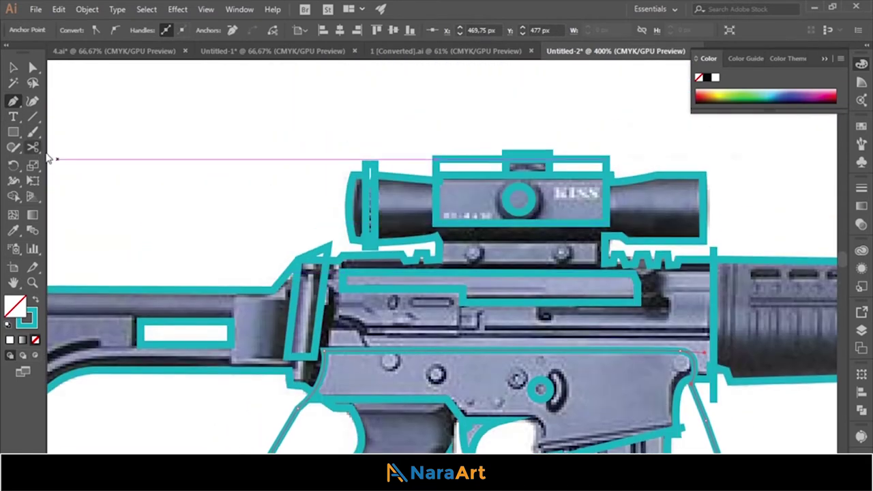
- Draw a tiny circle and position it on a scope mount screw
drag(13, 132, 68, 162)
drag(147, 167, 474, 254)
key(v)
key(ctrl+plus)
key(ctrl+plus)
key(ctrl+plus)
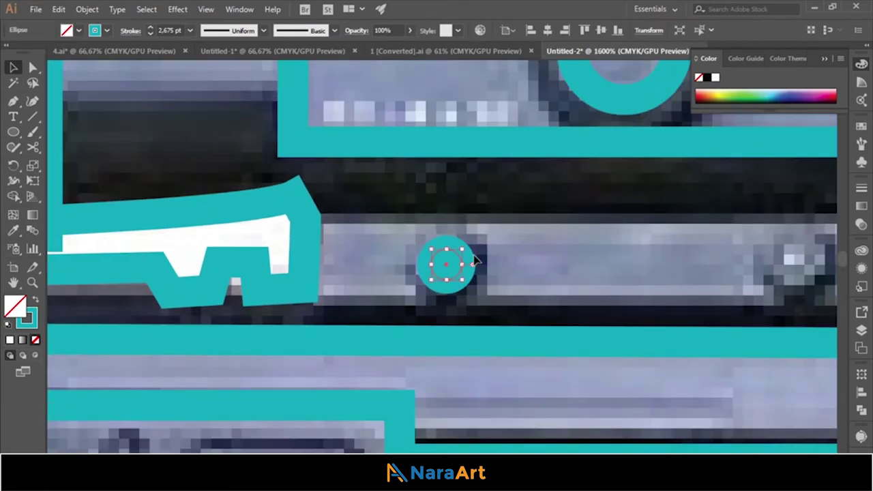
key(ctrl+plus)
key(ctrl+plus)
key(ctrl+plus)
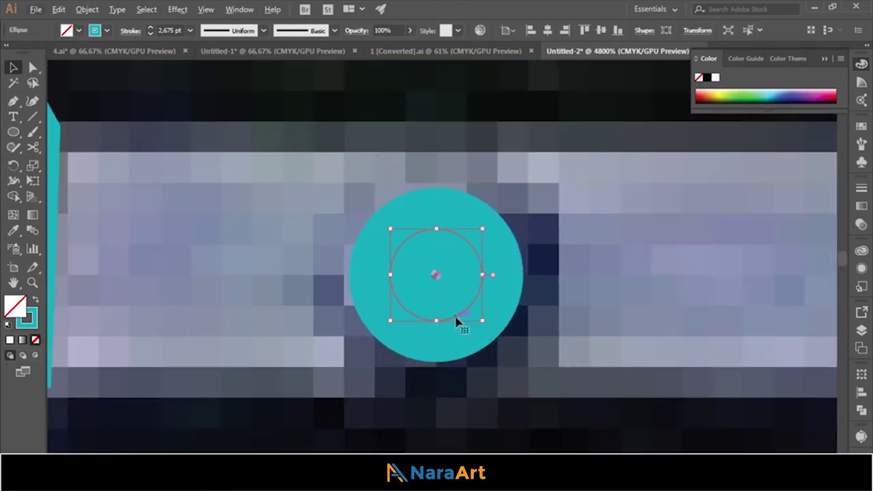
key(ctrl+shift+a)
key(h)
drag(510, 321, 298, 324)
key(ctrl+minus)
key(ctrl+minus)
key(ctrl+minus)
key(ctrl+minus)
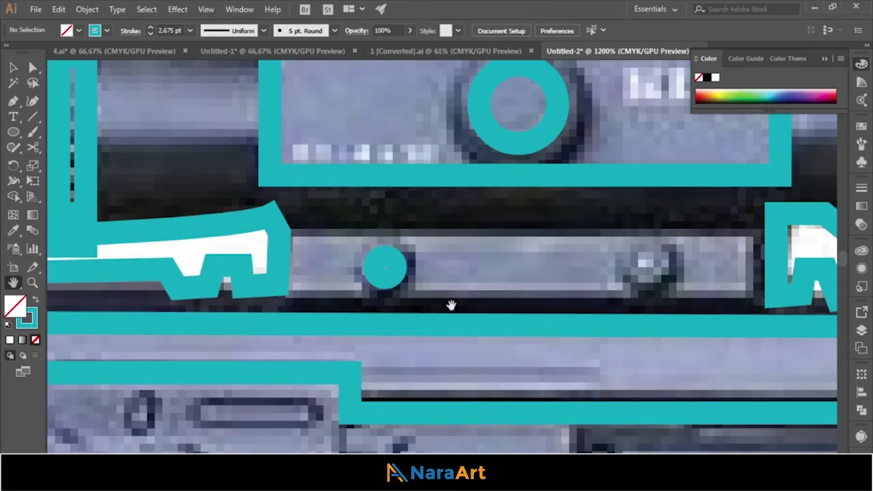
click(391, 277)
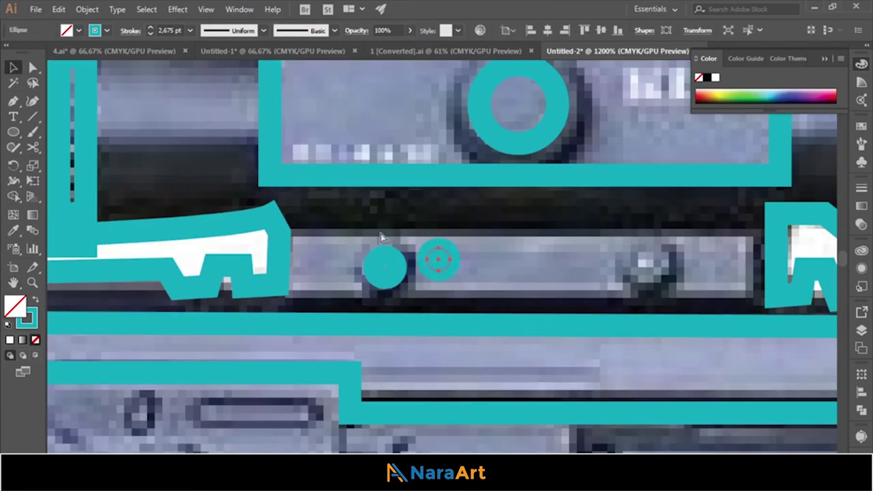
- Copy the circle onto the second mount screw and undo a stray line across the rail
drag(426, 251, 635, 259)
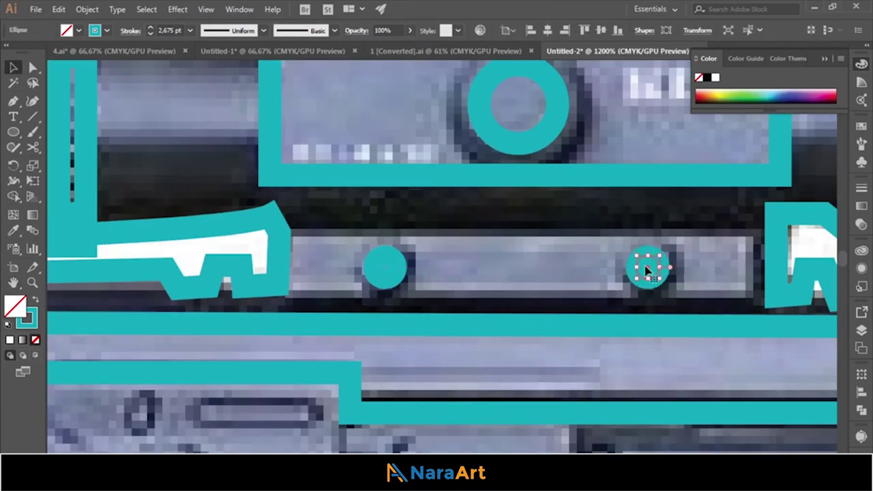
click(261, 233)
click(799, 233)
scroll(799, 238, down, 2)
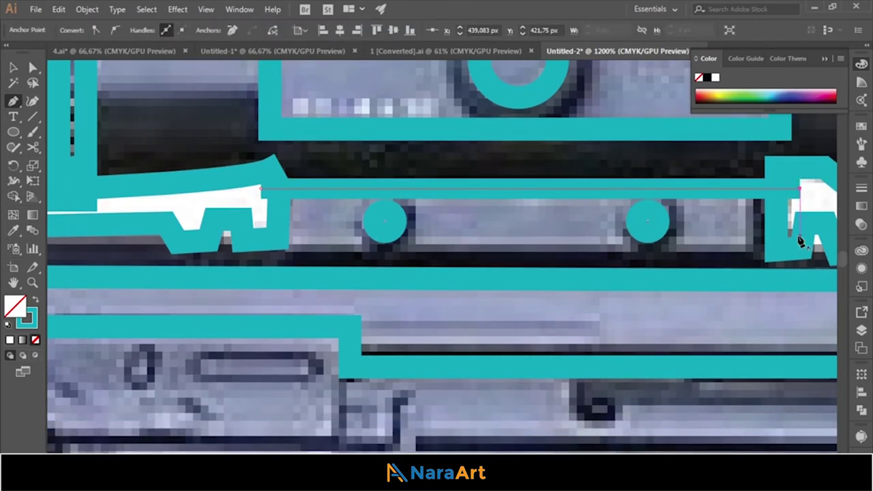
key(ctrl+z)
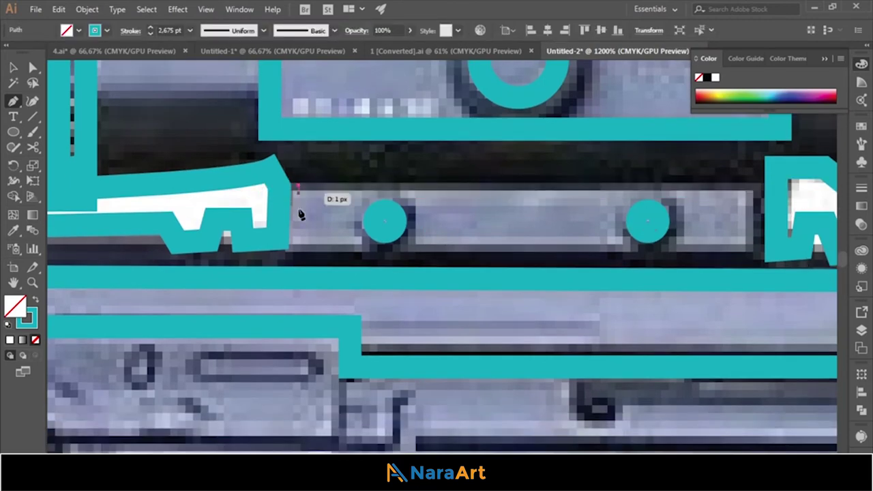
- Draw a line along the rail top and pull its lower corner point into place
click(275, 186)
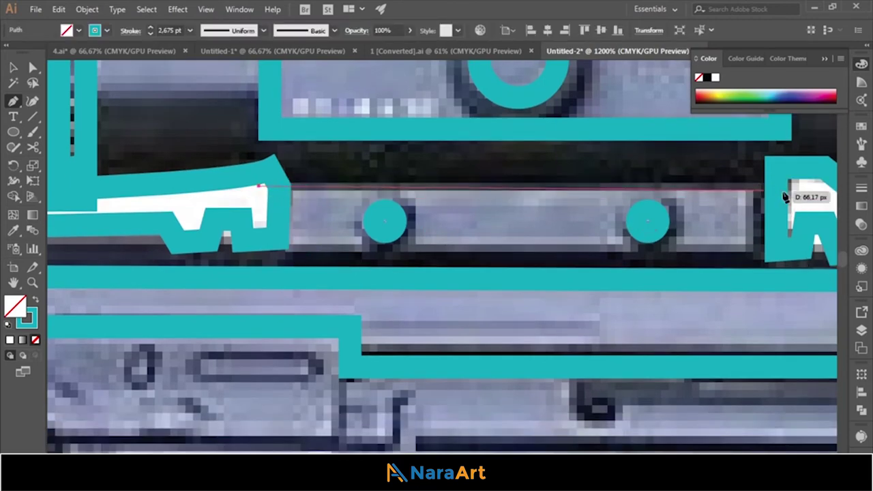
click(792, 187)
click(13, 101)
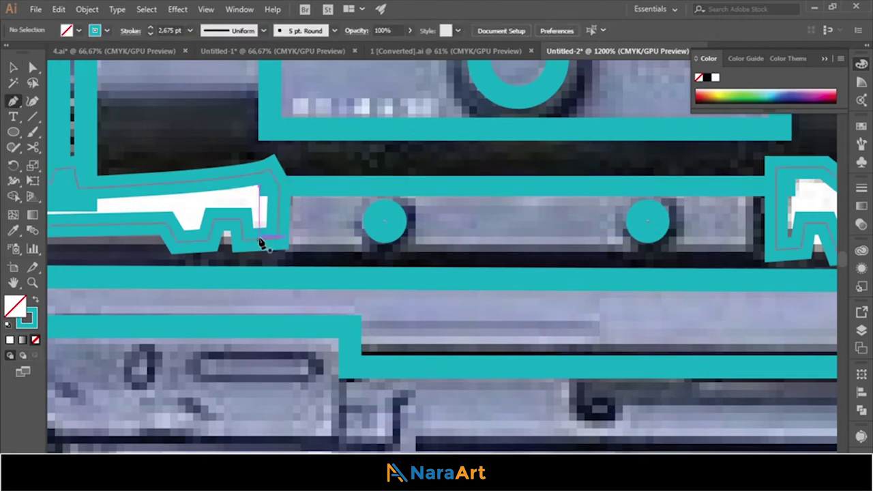
click(33, 67)
mouse_move(242, 245)
mouse_down()
mouse_move(242, 252)
mouse_move(287, 250)
mouse_up()
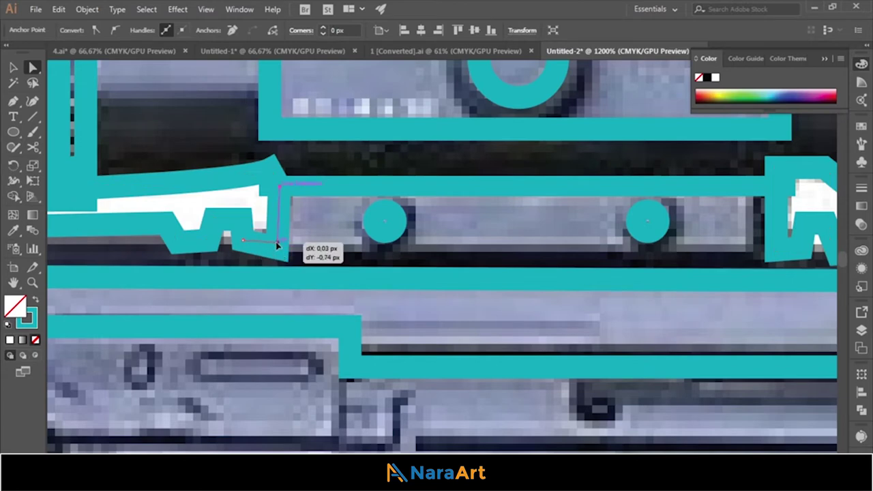
key(p)
ctrl+click(278, 259)
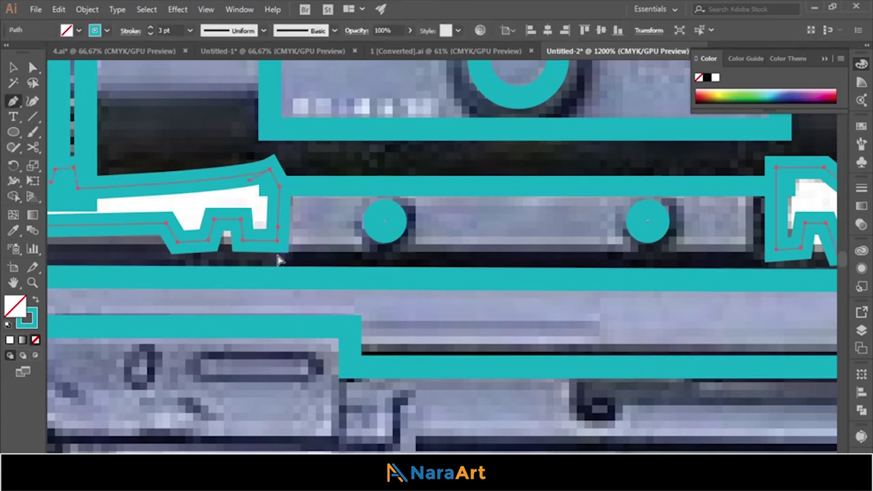
key(v)
key(ctrl+shift+a)
- Outline the rail section as a four-corner rectangle around both screw dots
drag(279, 222, 283, 251)
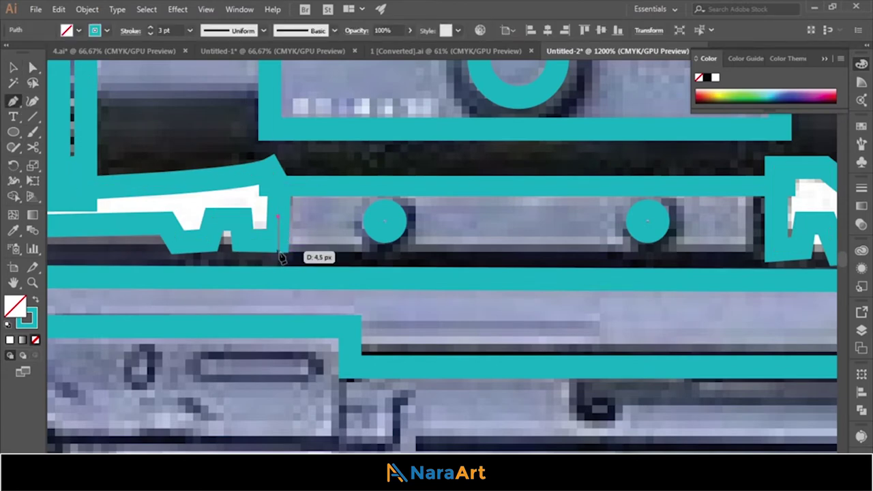
click(280, 258)
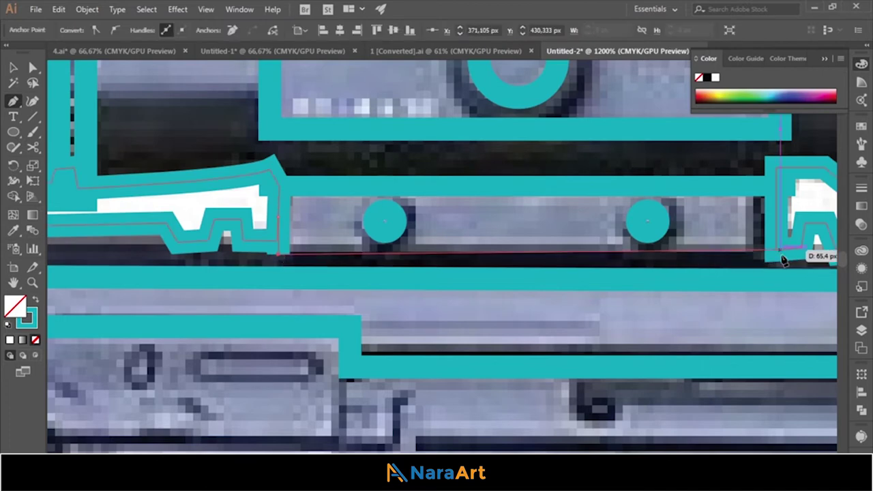
click(779, 255)
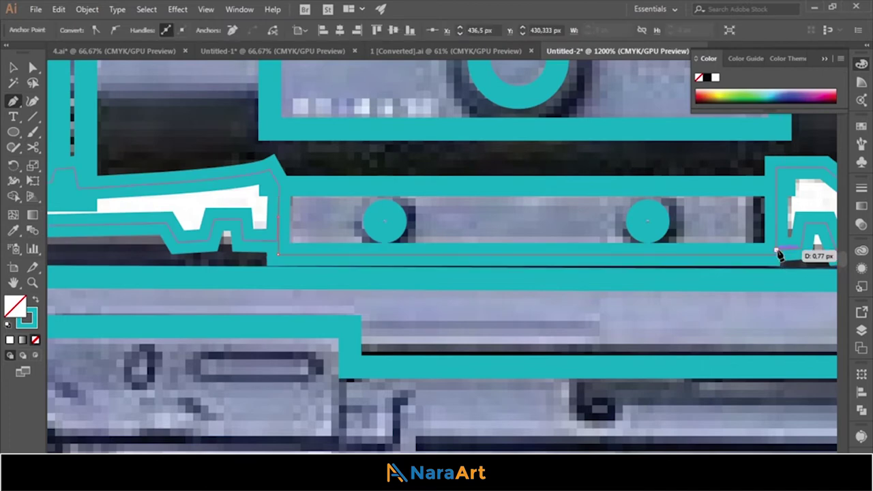
click(780, 187)
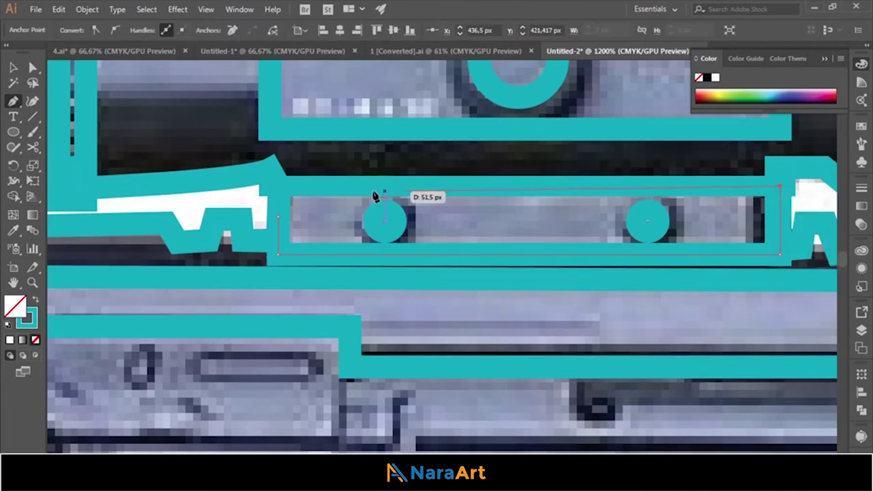
click(280, 187)
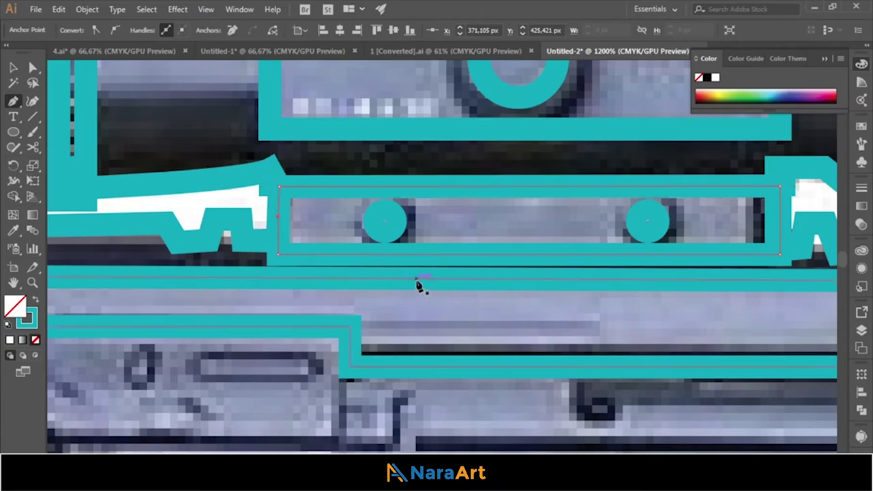
key(ctrl+shift+a)
scroll(263, 189, down, 3)
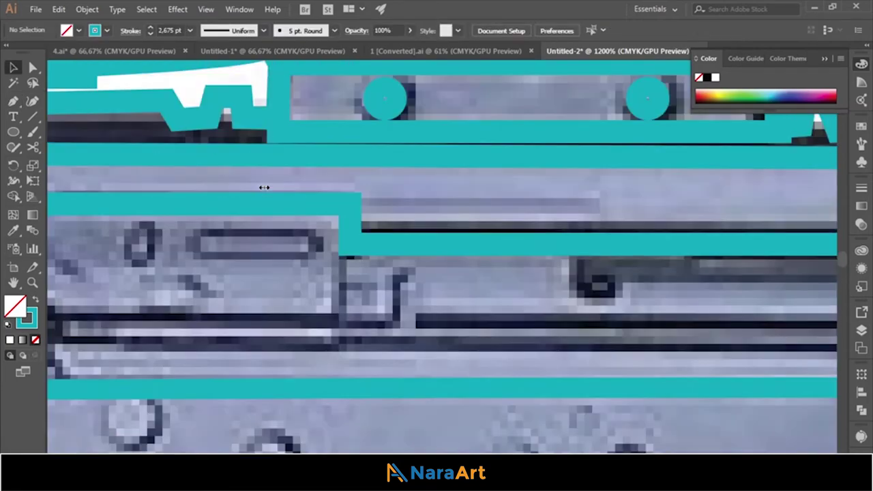
key(ctrl+0)
- Draw a curved seam line from the receiver's rear edge to the handguard
key(ctrl+equal)
key(ctrl+equal)
key(ctrl+equal)
key(p)
click(85, 210)
click(132, 233)
click(132, 306)
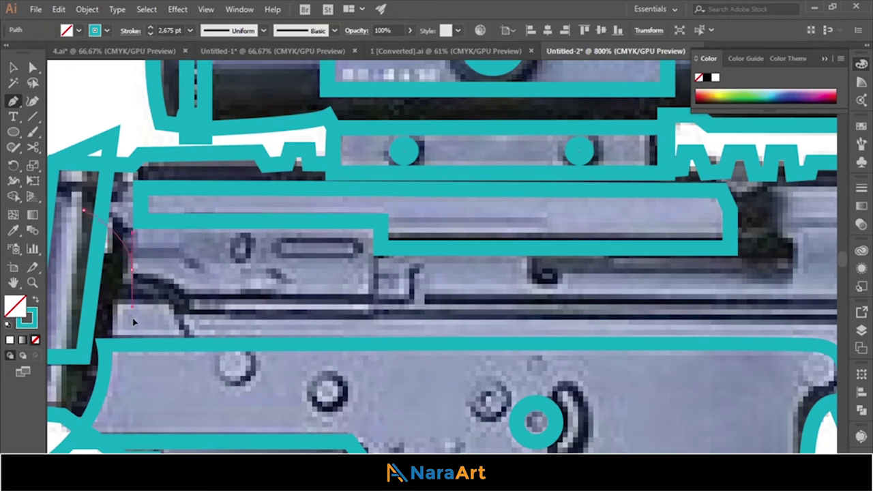
drag(131, 272, 188, 305)
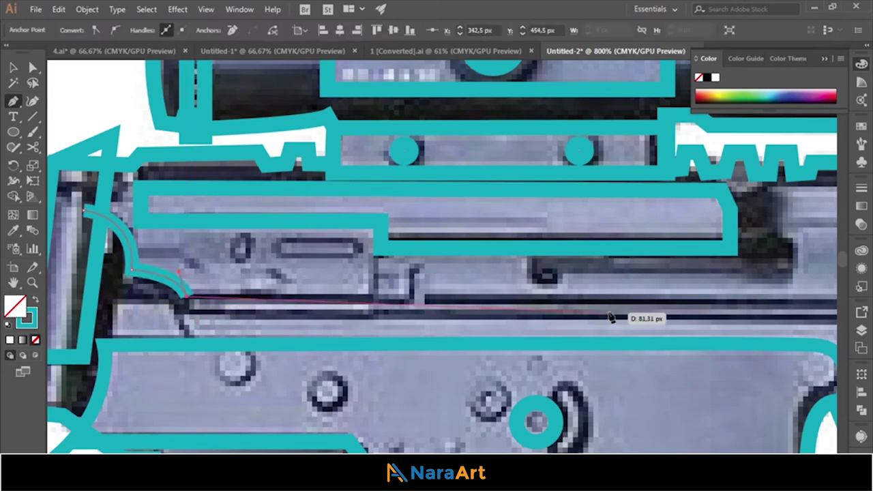
click(734, 297)
scroll(614, 321, right, 5)
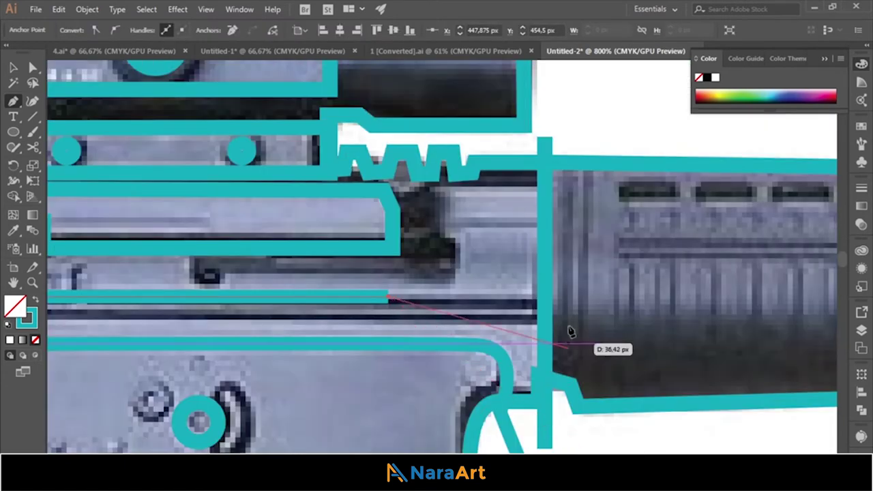
click(555, 291)
scroll(558, 300, down, 1)
scroll(558, 300, down, 4)
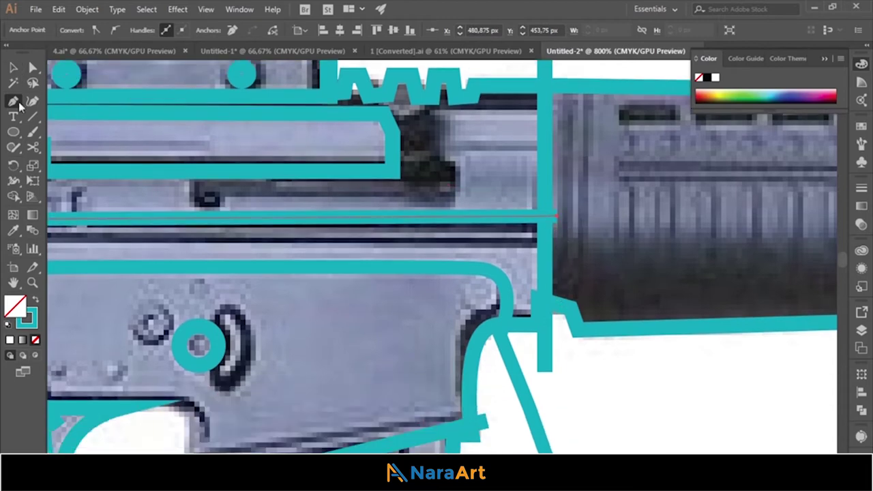
- Draw a second line along the receiver's lower seam
click(559, 245)
scroll(219, 249, left, 6)
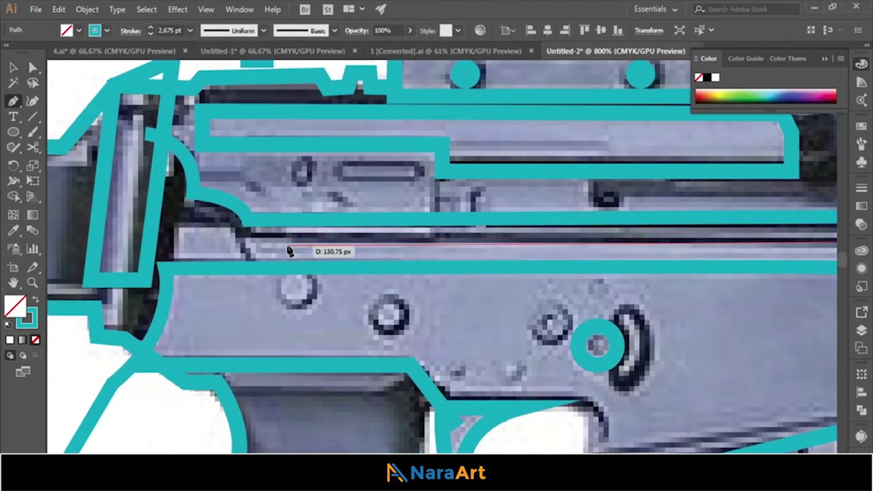
scroll(764, 243, right, 3)
scroll(764, 243, left, 5)
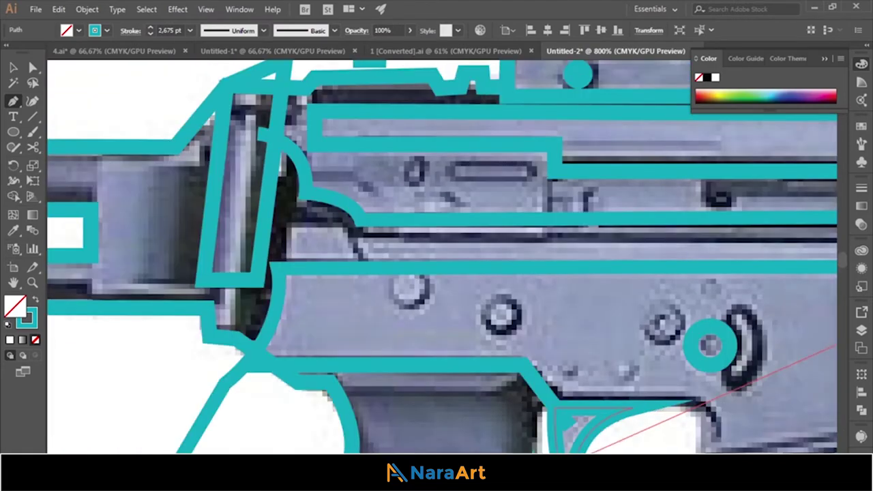
scroll(794, 249, right, 3)
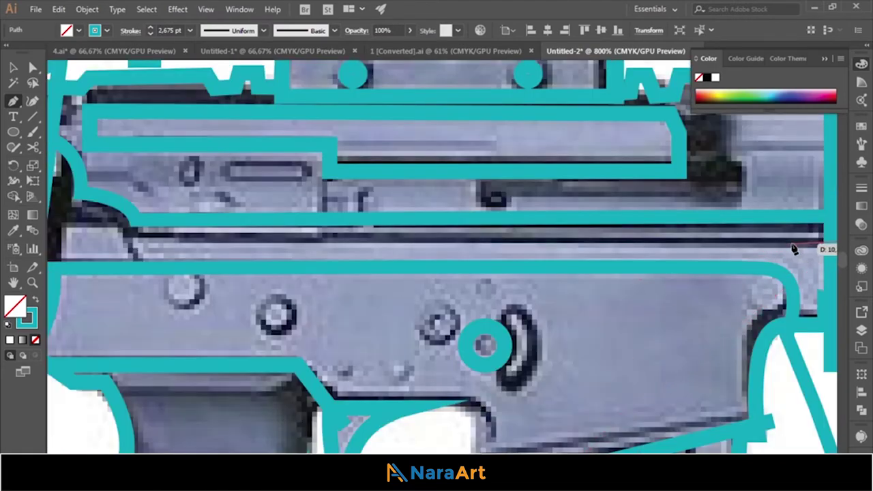
click(144, 245)
key(v)
key(ctrl+shift+a)
- Copy the pin circle onto two more pin holes on the lower receiver
scroll(424, 438, down, 3)
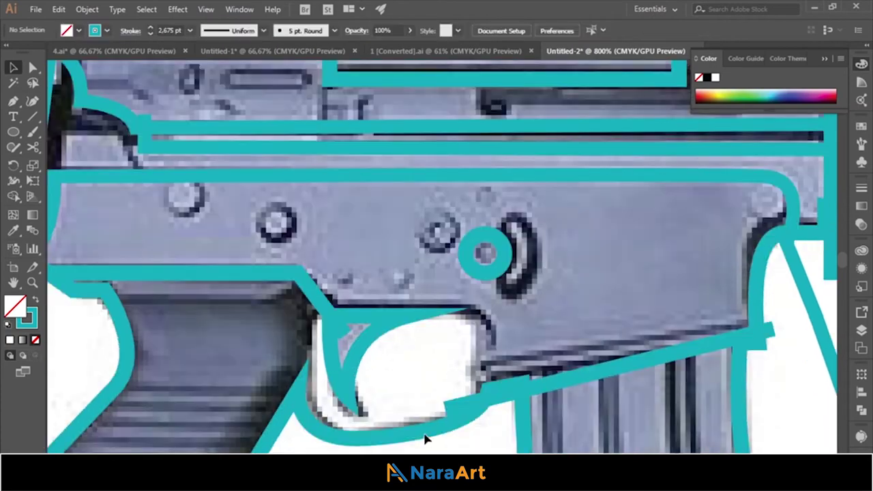
scroll(424, 439, down, 1)
scroll(359, 159, up, 7)
mouse_move(359, 159)
mouse_down()
mouse_move(439, 258)
mouse_move(211, 444)
mouse_move(208, 379)
mouse_up()
scroll(439, 259, up, 1)
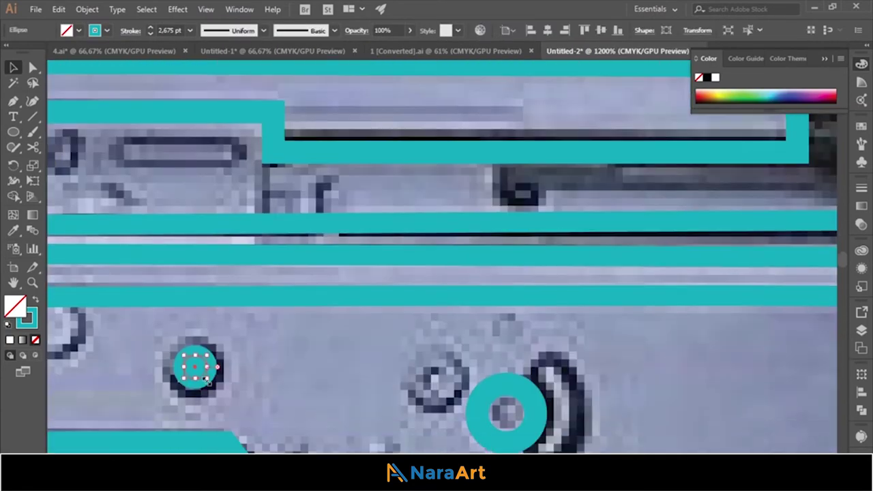
drag(420, 268, 93, 364)
- Zoom out to fit the rifle and select the entire outline
key(ctrl+minus)
key(ctrl+minus)
key(ctrl+minus)
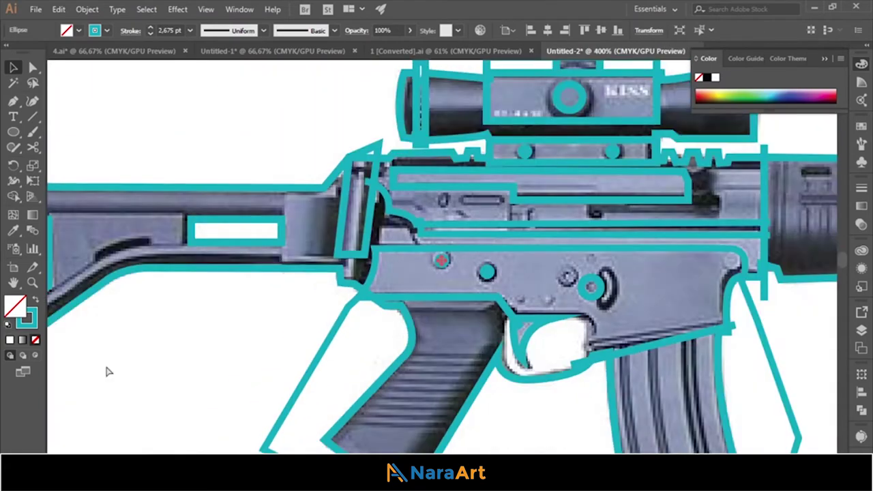
key(ctrl+minus)
key(ctrl+minus)
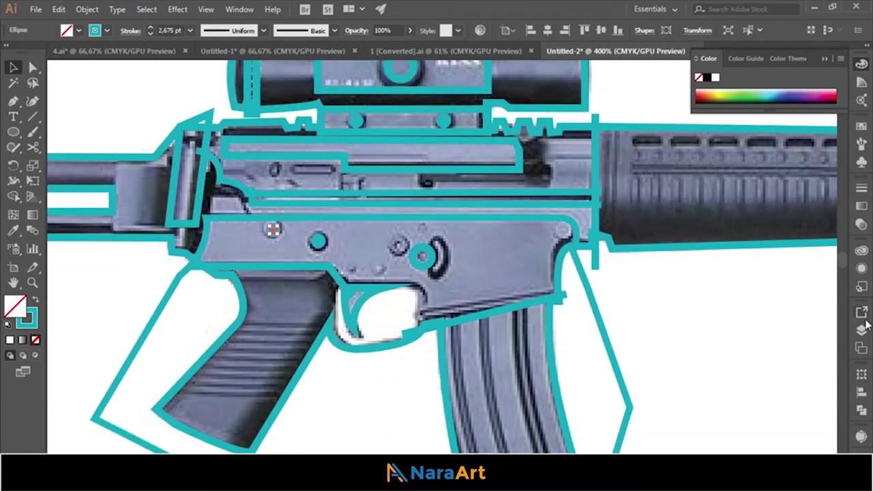
key(ctrl+minus)
drag(198, 141, 832, 370)
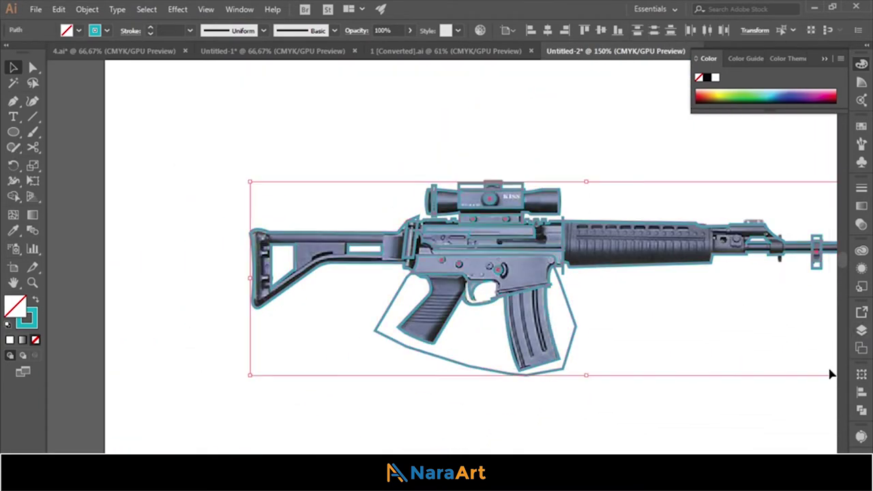
- Delete the stray diagonal stroke and the spike by the magazine with Shape Builder
click(13, 196)
key(ctrl+plus)
key(ctrl+plus)
key(ctrl+plus)
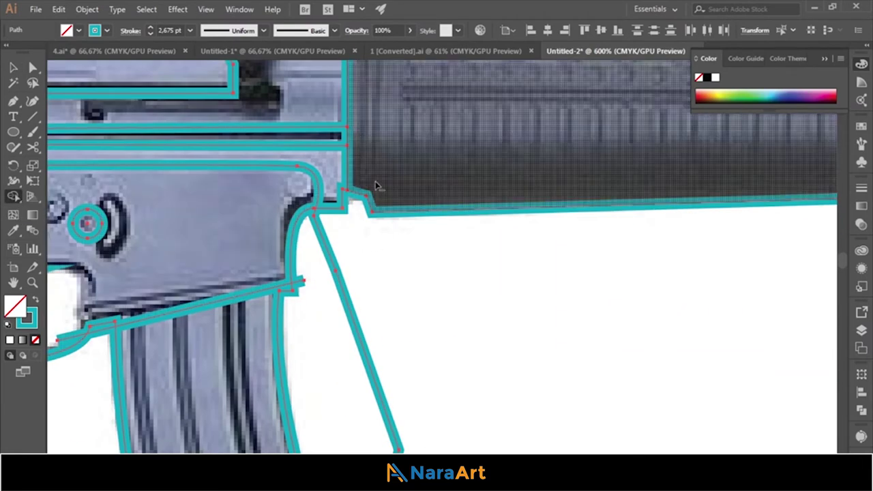
alt+click(335, 266)
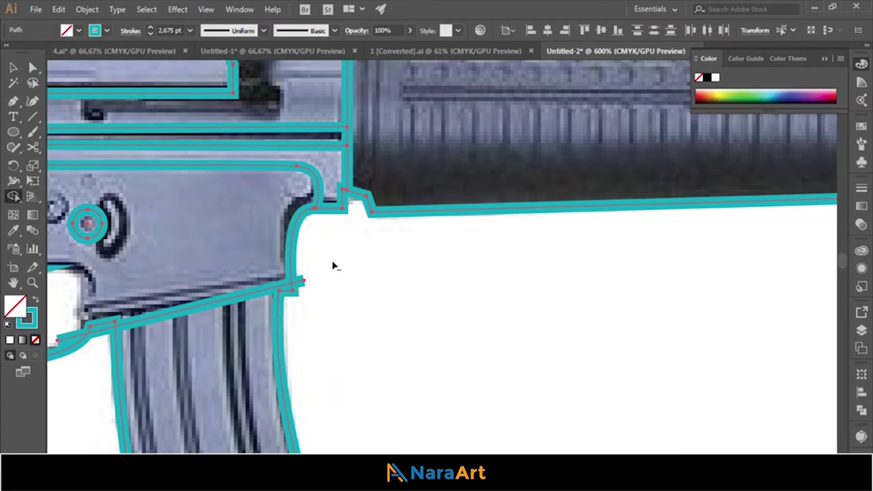
alt+click(301, 283)
scroll(68, 341, down, 3)
scroll(453, 275, up, 2)
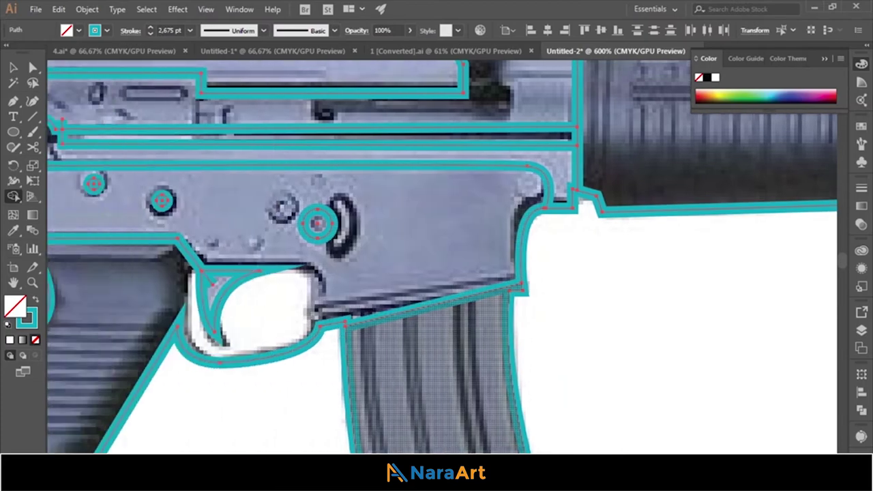
scroll(454, 275, up, 2)
key(v)
key(ctrl+shift+a)
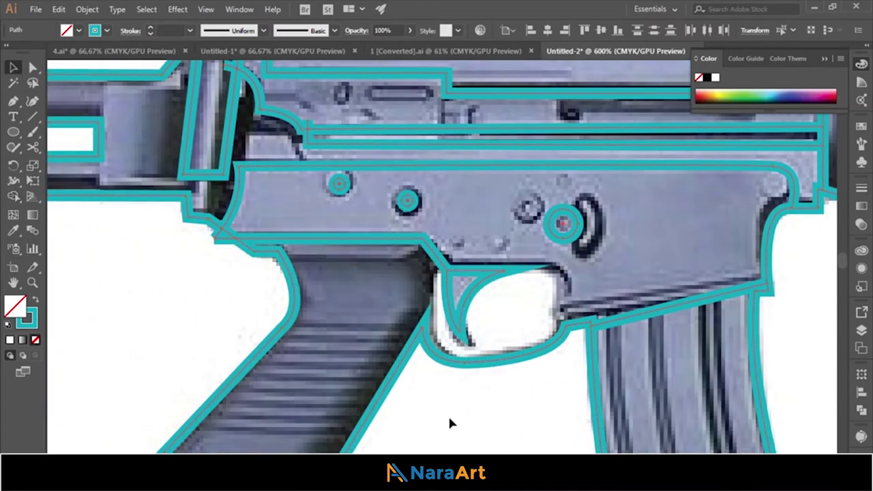
click(450, 424)
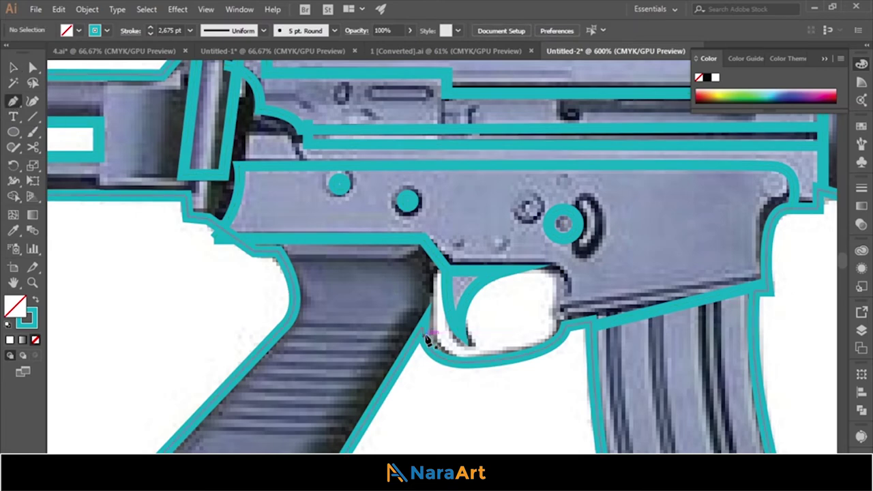
- Trace the trigger guard's inner curve with a curved Pen path, redoing one misplaced anchor
click(480, 375)
drag(461, 256, 487, 150)
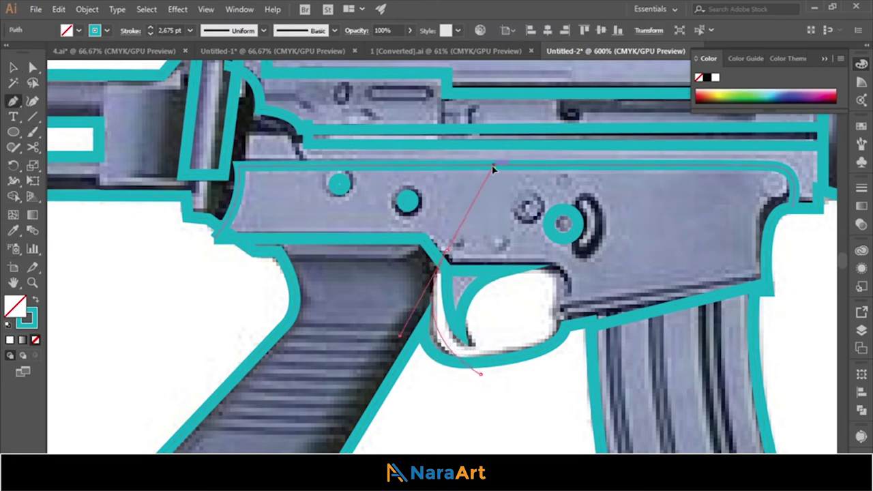
key(ctrl+z)
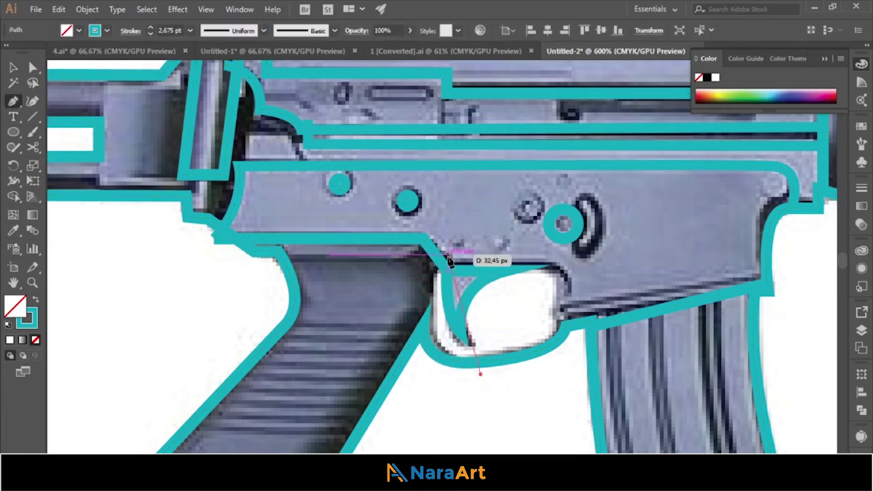
drag(448, 261, 487, 175)
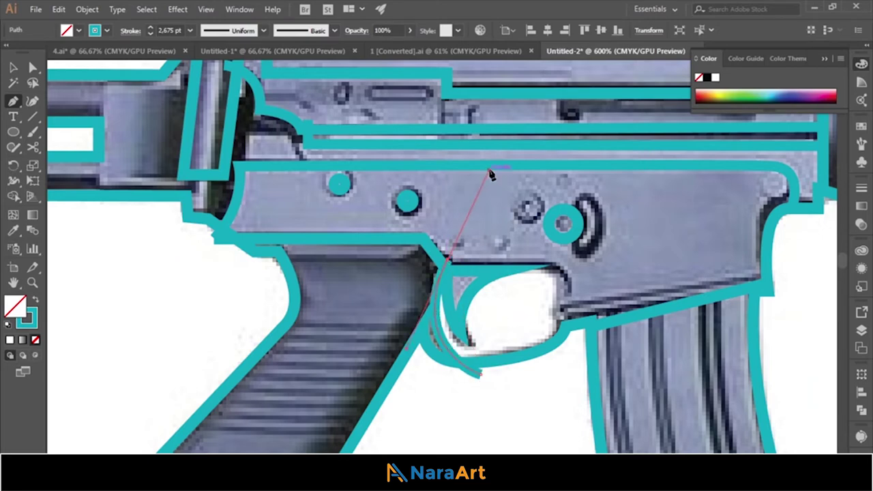
click(554, 261)
drag(540, 335, 511, 341)
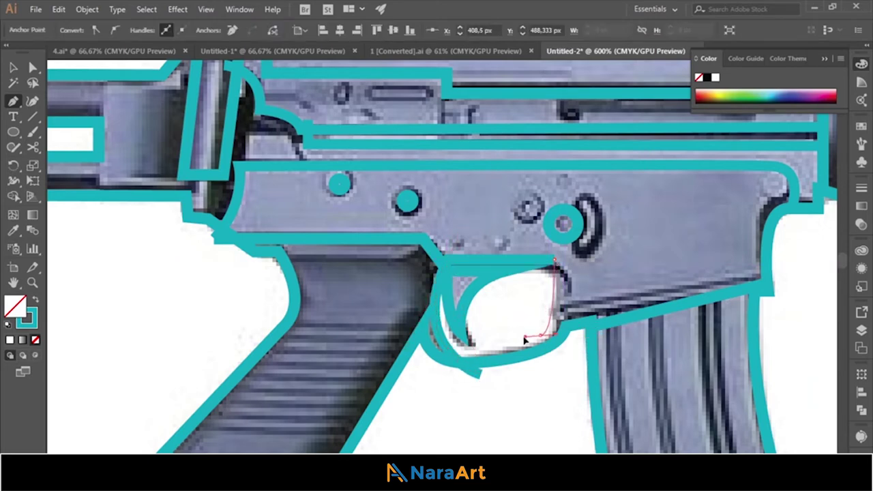
drag(457, 356, 451, 356)
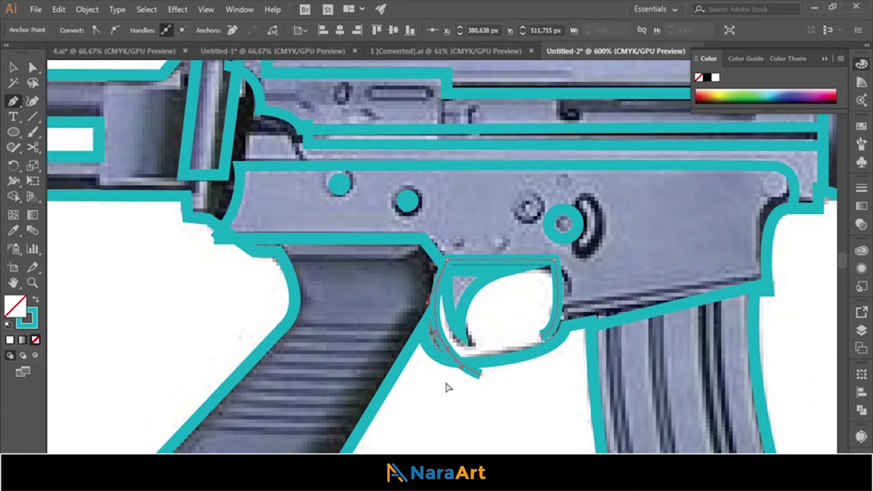
ctrl+click(444, 379)
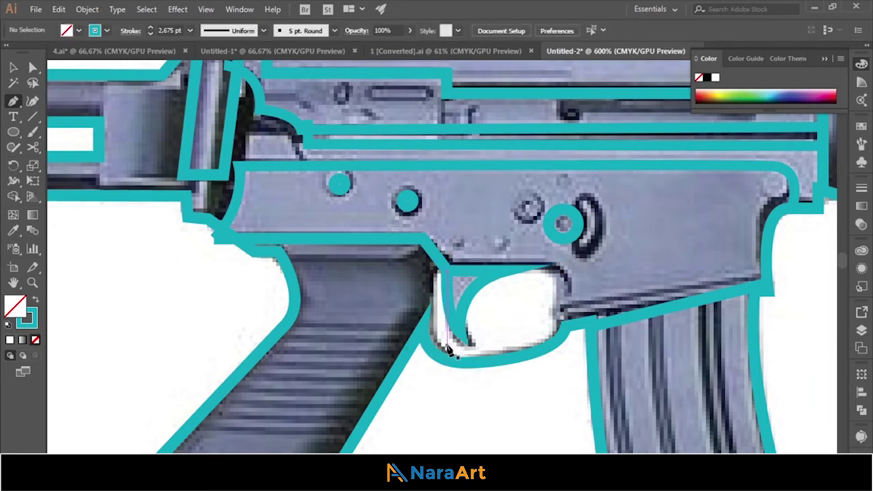
- Trace a second curved path along the guard's front and bottom, closing it at its start
mouse_move(449, 349)
mouse_down()
mouse_move(469, 257)
mouse_move(549, 262)
mouse_up()
drag(480, 266, 493, 253)
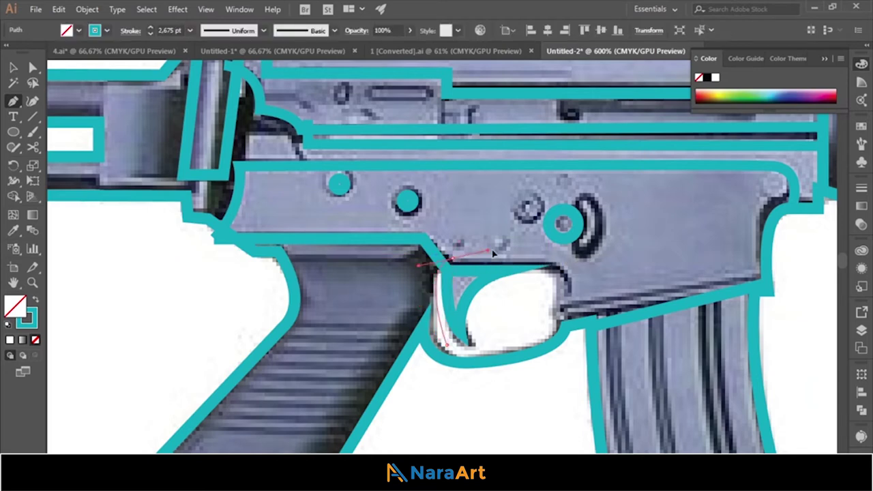
drag(551, 258, 556, 326)
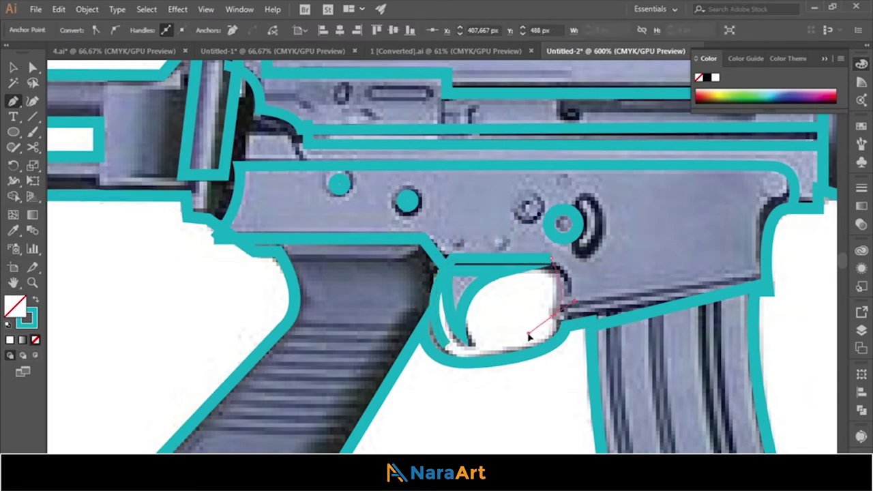
drag(529, 336, 498, 349)
click(448, 349)
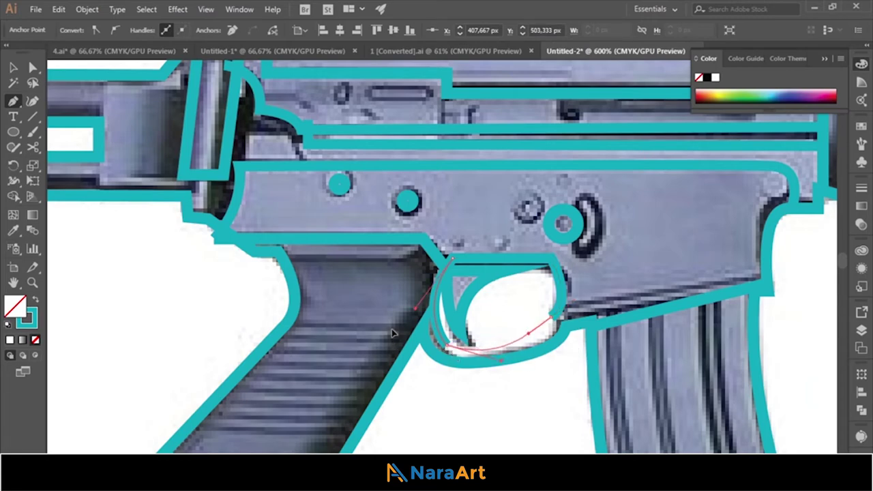
- Hide and re-show the reference photo layer to check the tracing
key(v)
click(861, 329)
click(703, 340)
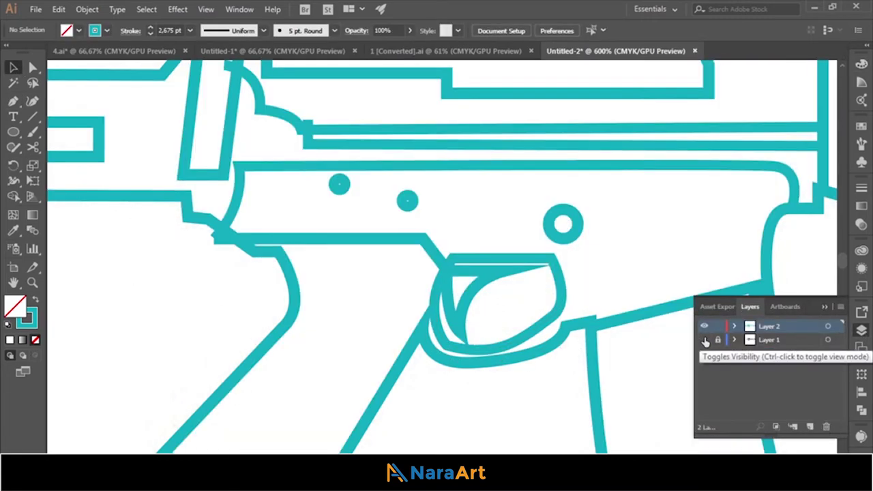
key(ctrl+1)
click(705, 341)
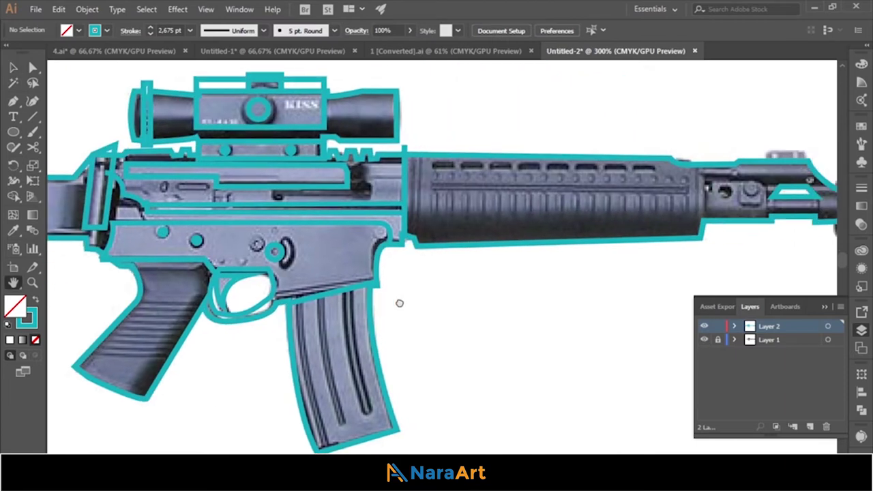
- Draw a vertical line marking the handguard's front end
key(p)
click(696, 158)
click(701, 252)
key(v)
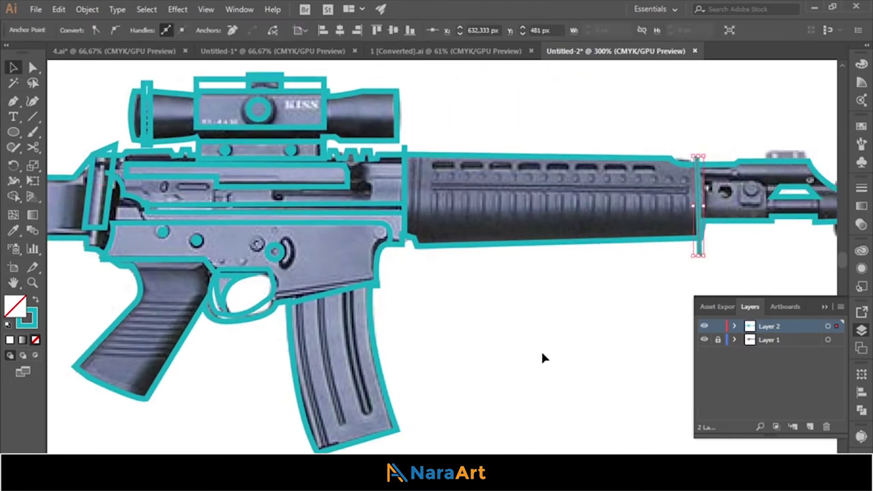
- Draw a test rectangle on the canvas, then delete the stray shape
scroll(541, 349, down, 1)
click(13, 132)
click(454, 293)
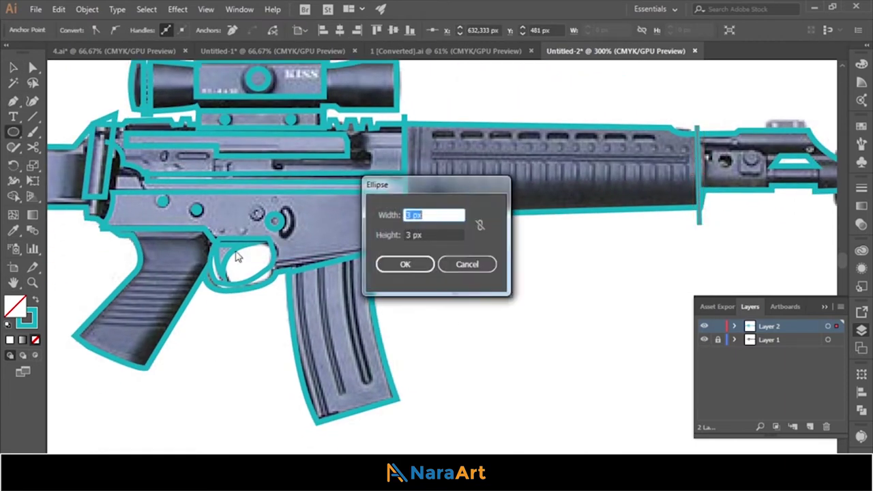
click(454, 261)
drag(454, 245, 473, 255)
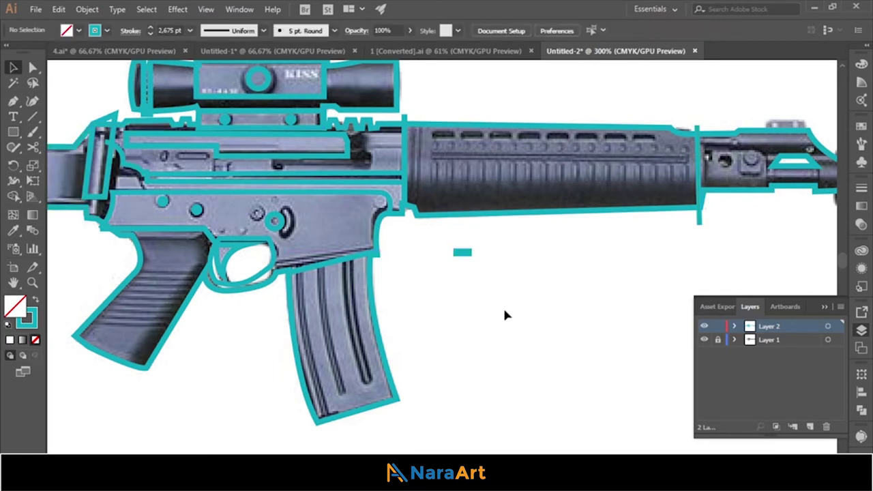
key(ctrl+plus)
key(ctrl+plus)
key(ctrl+plus)
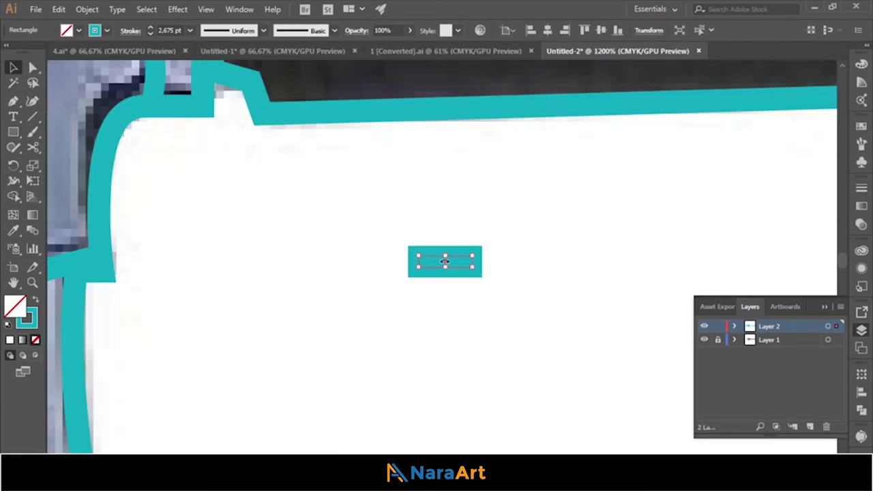
key(ctrl+minus)
key(ctrl+minus)
key(Delete)
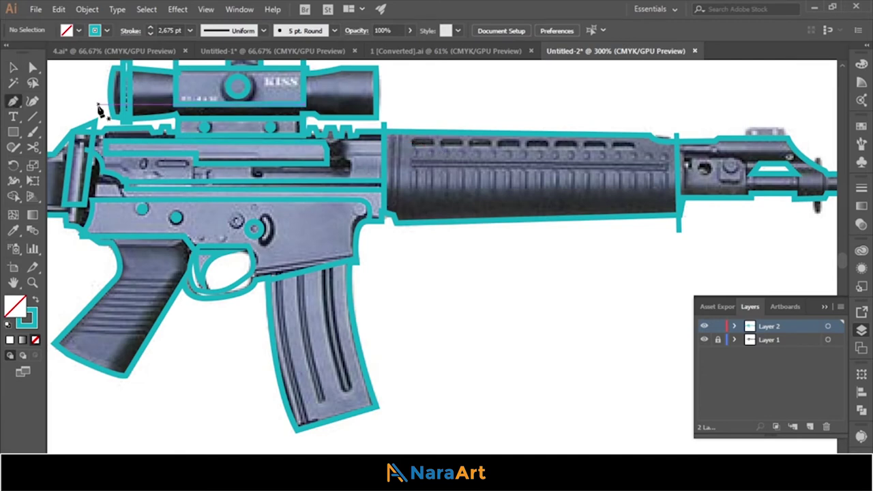
- Draw a small rectangle over a handguard vent slot and duplicate it along the slot row
key(m)
drag(412, 140, 432, 146)
key(ctrl+plus)
key(ctrl+plus)
key(ctrl+plus)
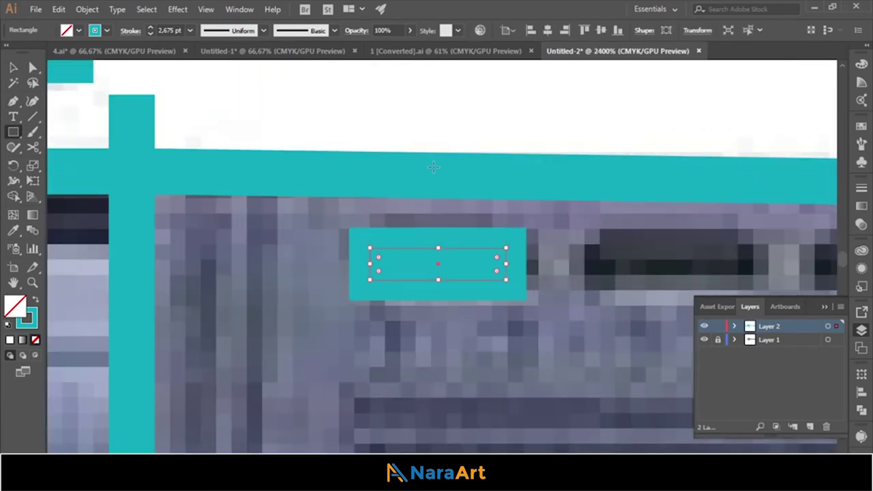
drag(439, 269, 675, 271)
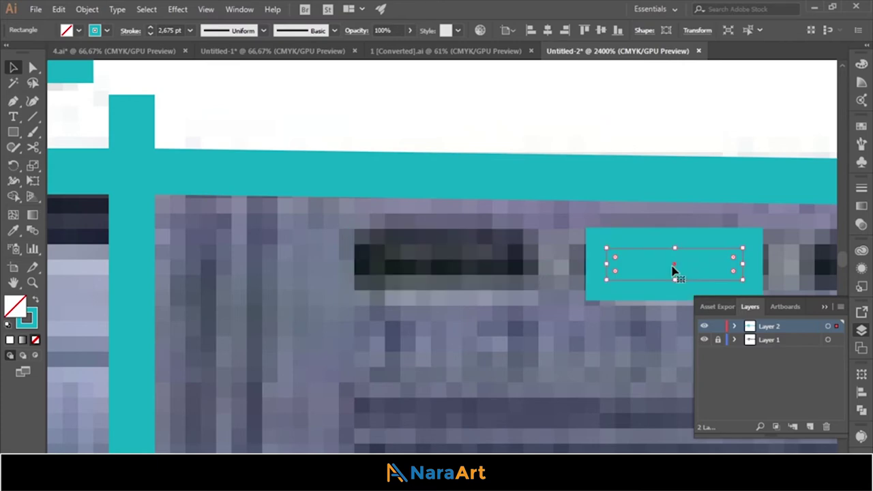
key(ctrl+z)
drag(466, 284, 698, 285)
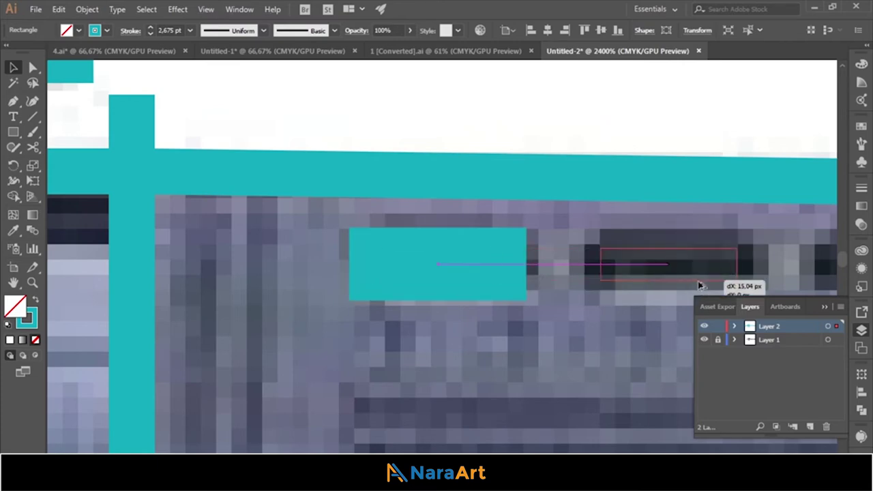
key(ctrl+minus)
key(ctrl+d)
key(ctrl+d)
key(ctrl+d)
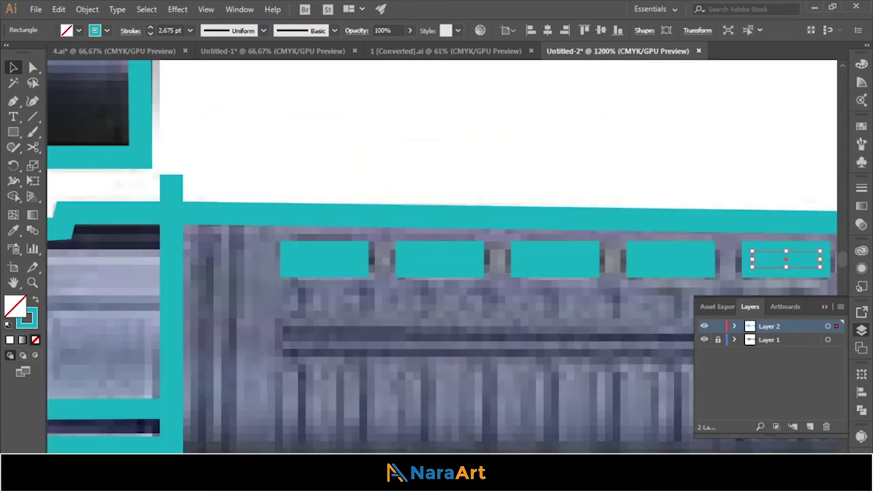
scroll(698, 294, right, 5)
click(474, 153)
scroll(464, 183, down, 5)
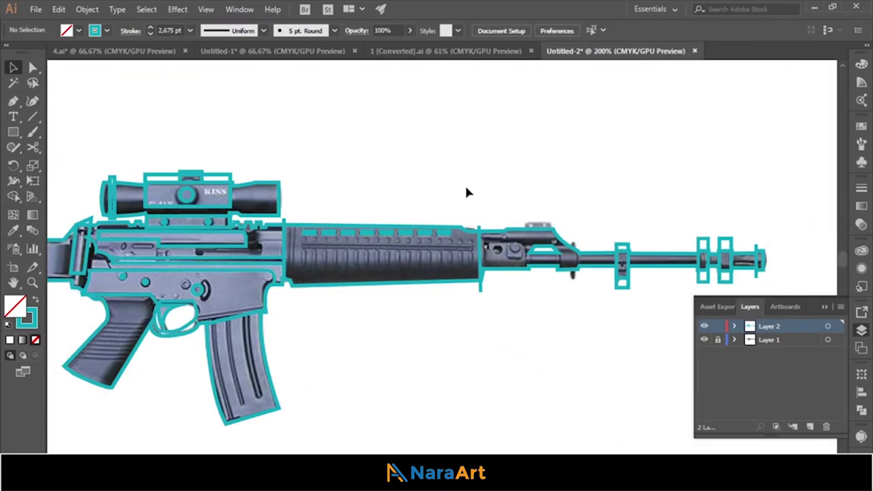
- Trace the barrel's upper edge toward the front sight with a straight-segment path
key(p)
click(473, 239)
click(502, 238)
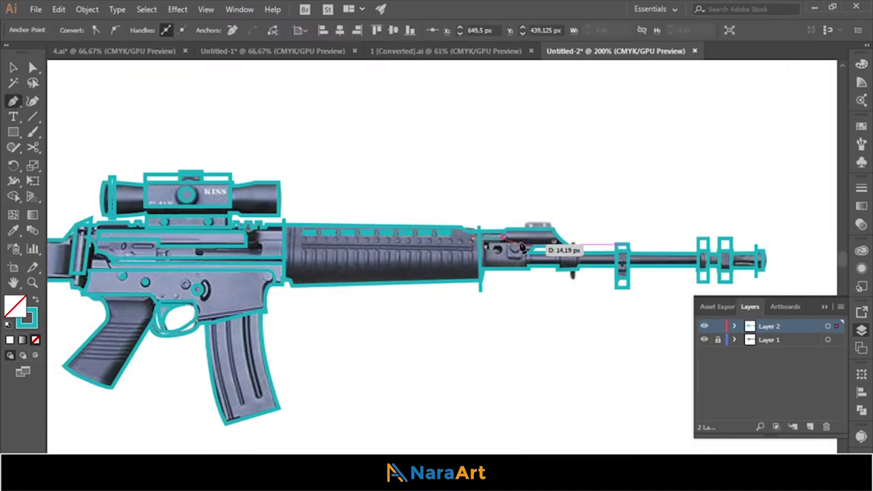
click(519, 242)
scroll(510, 237, up, 6)
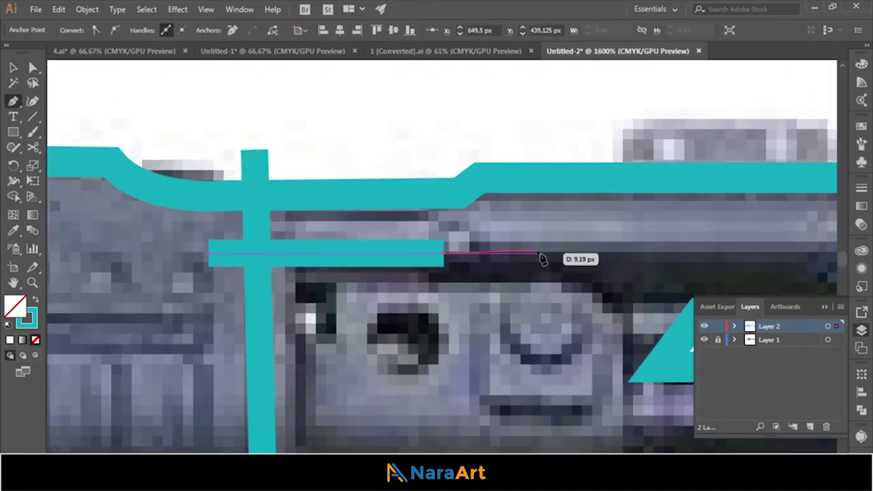
scroll(633, 336, down, 5)
scroll(486, 253, up, 1)
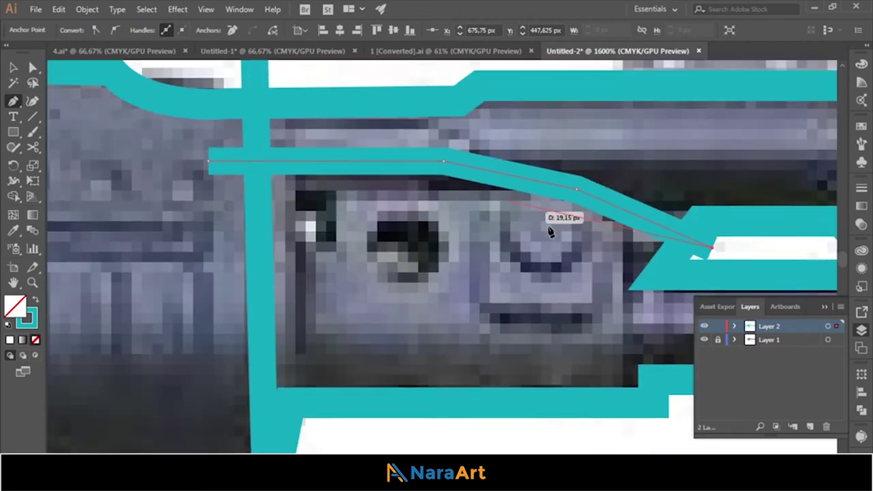
scroll(545, 224, up, 5)
scroll(436, 256, left, 5)
click(375, 247)
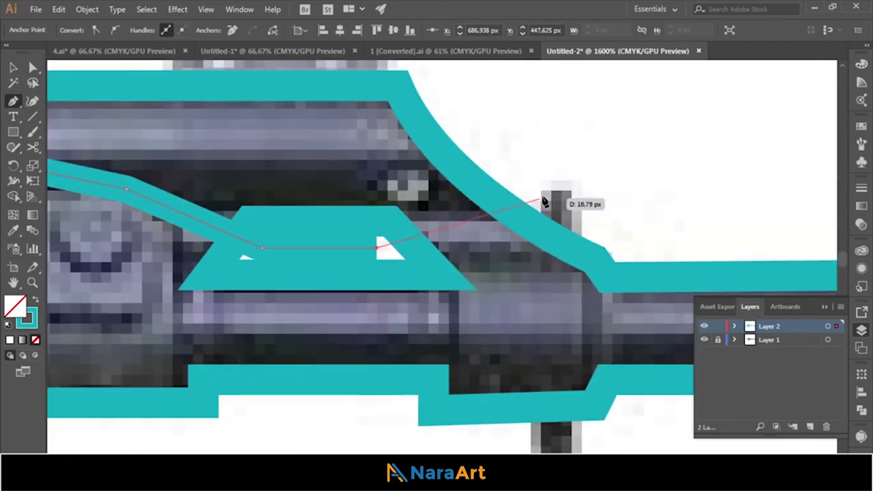
click(543, 191)
click(13, 101)
scroll(520, 103, up, 5)
- Outline the front sight's top with a four-point path
click(156, 240)
click(193, 148)
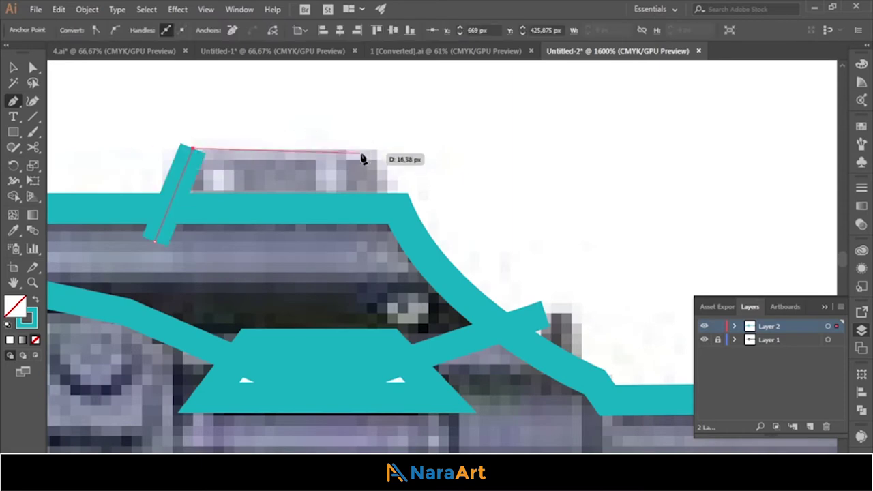
click(368, 148)
click(386, 236)
key(v)
scroll(503, 170, down, 5)
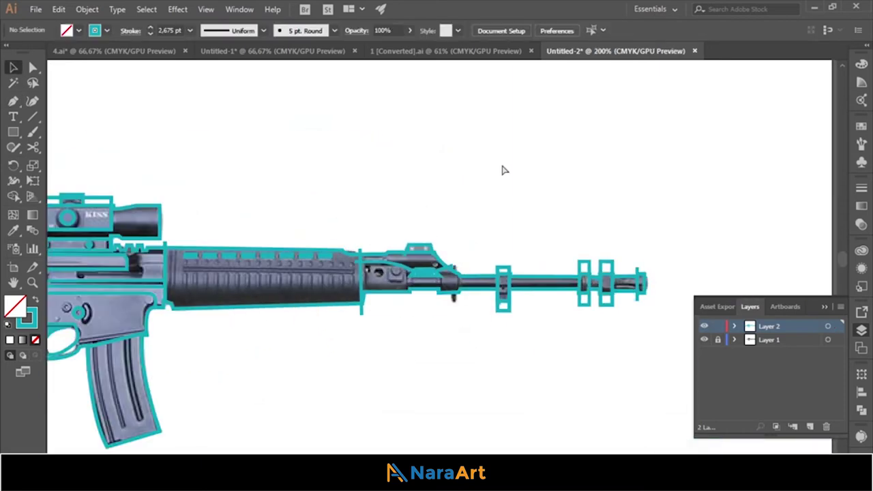
- Discard stray paths started near the barrel and zoom out to the whole page
click(15, 101)
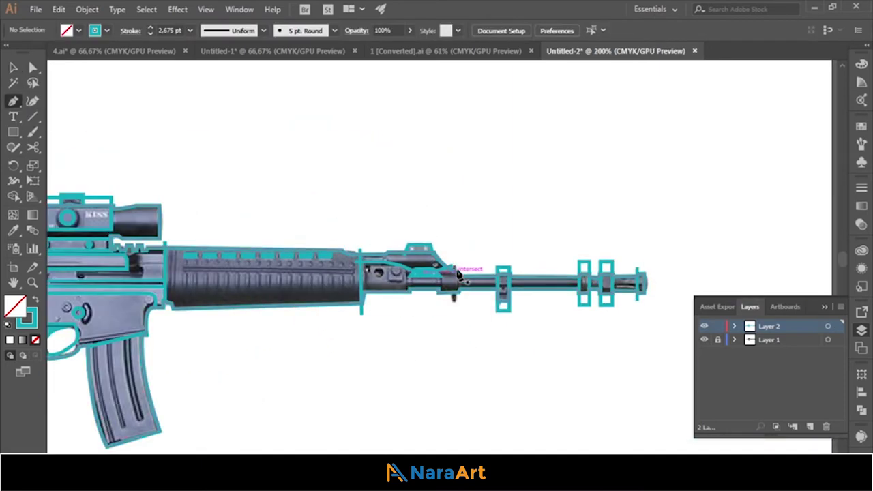
click(458, 273)
key(v)
click(150, 130)
click(13, 101)
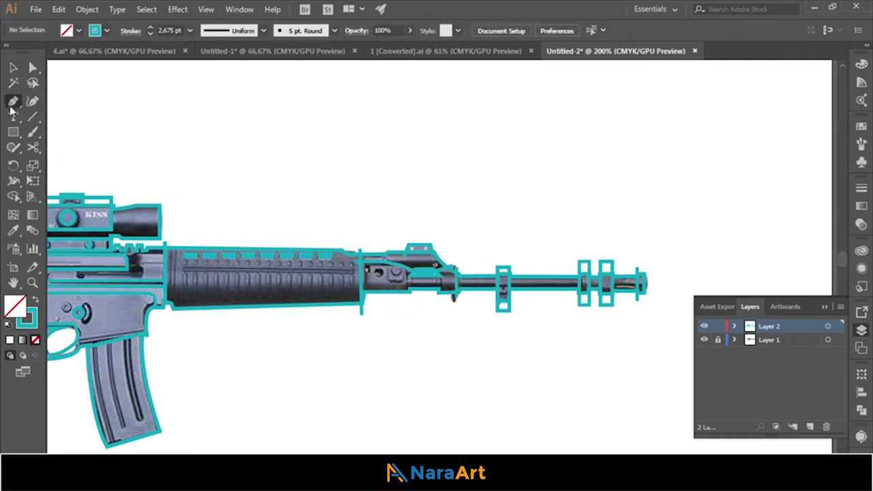
click(183, 274)
key(v)
key(ctrl+1)
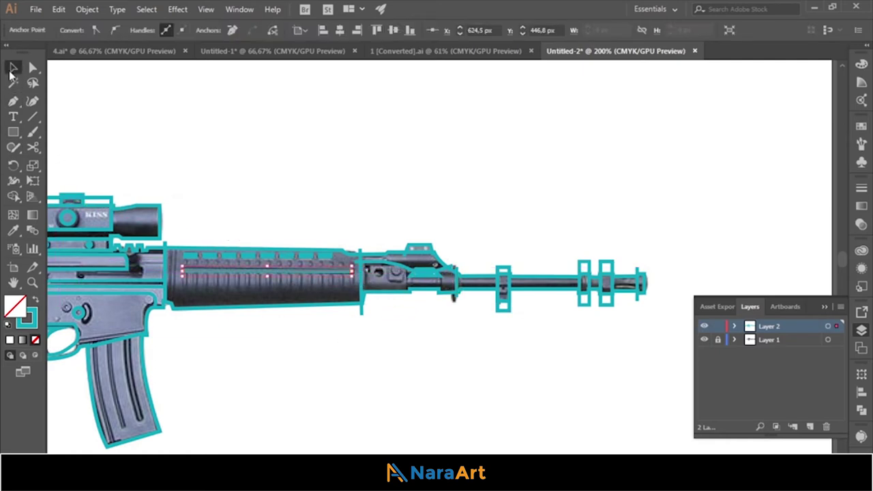
click(268, 139)
click(704, 340)
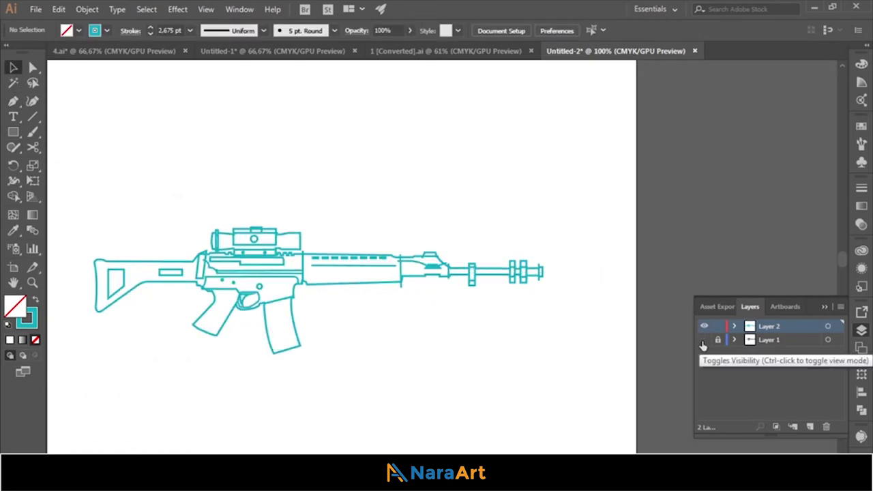
click(703, 340)
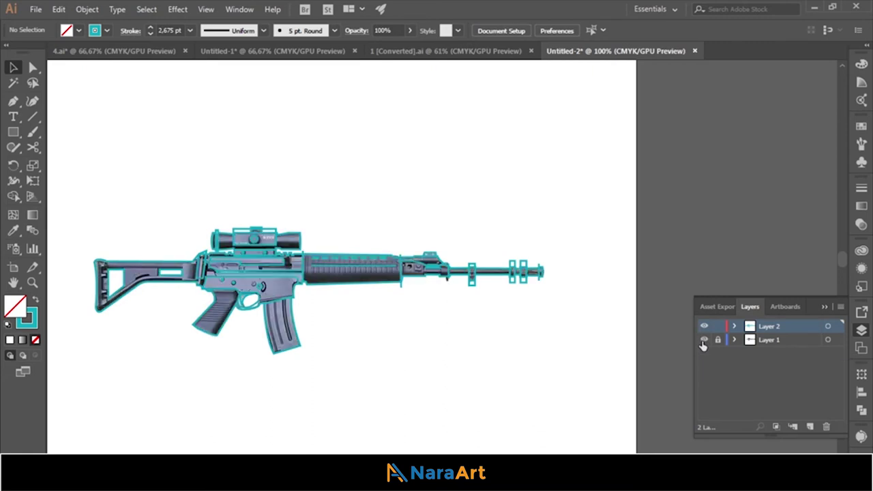
click(703, 342)
key(ctrl+a)
- Delete the extra scope-mount sections, including the top rectangle pieces
scroll(115, 225, up, 5)
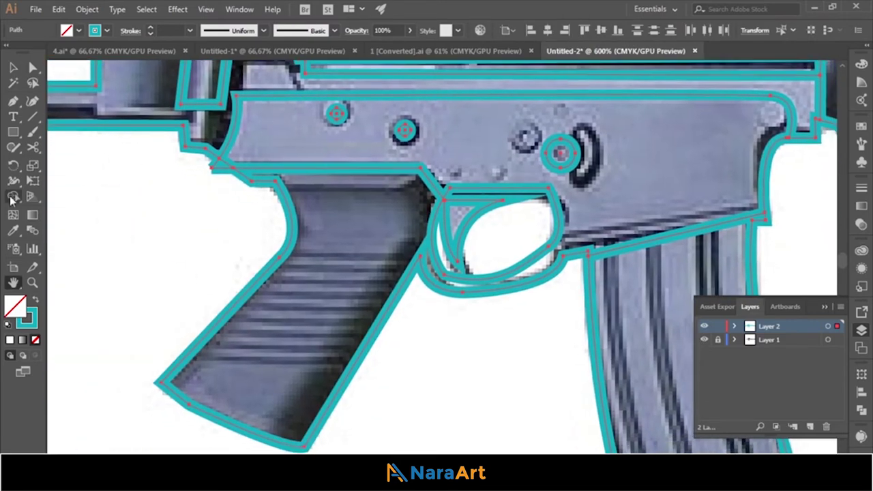
scroll(208, 197, up, 5)
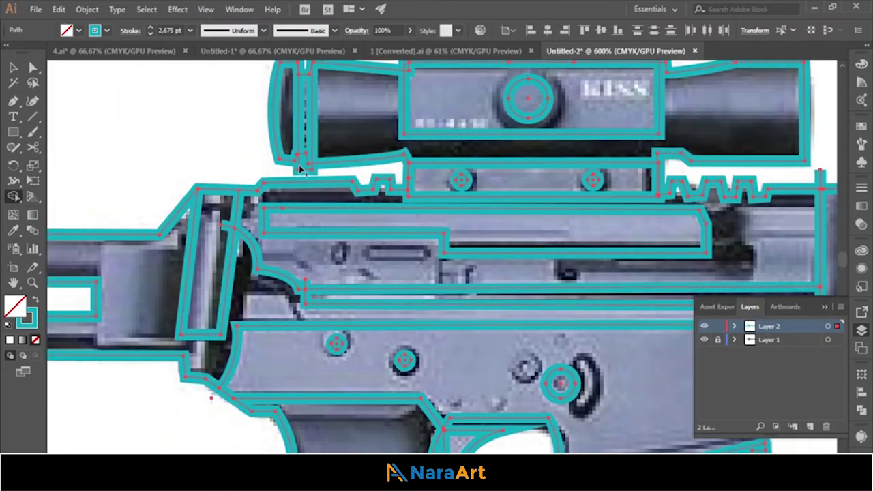
scroll(302, 174, up, 2)
alt+click(419, 150)
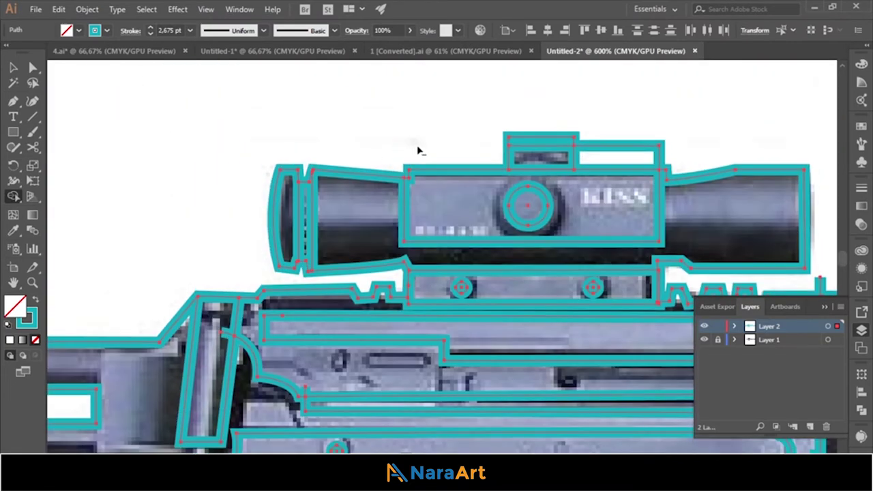
alt+click(539, 140)
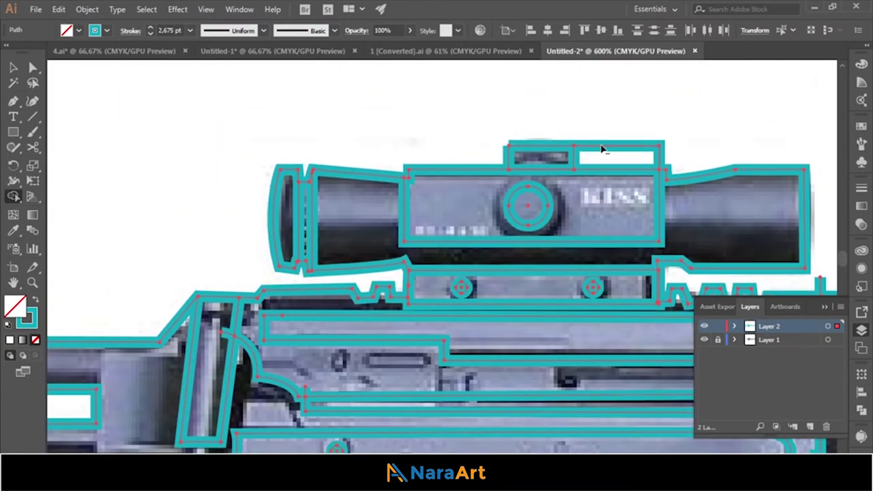
alt+click(605, 150)
- Select the traced paths and open their stroke settings
scroll(634, 152, down, 3)
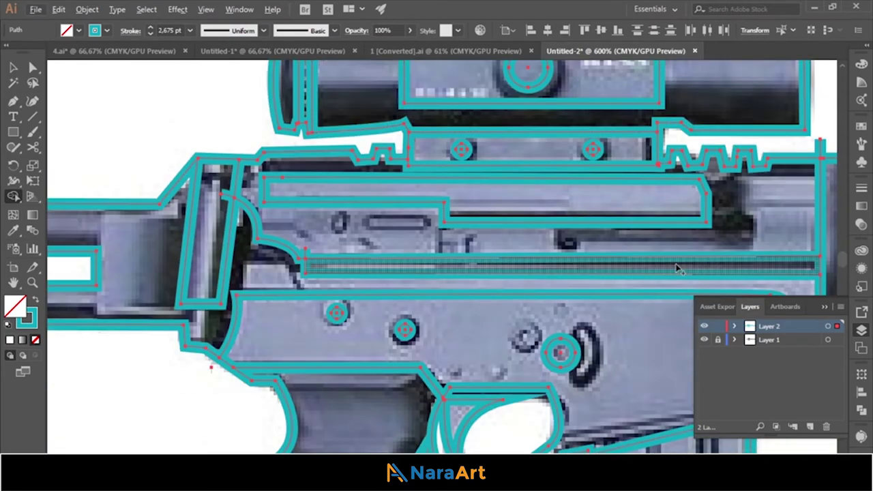
scroll(655, 266, down, 1)
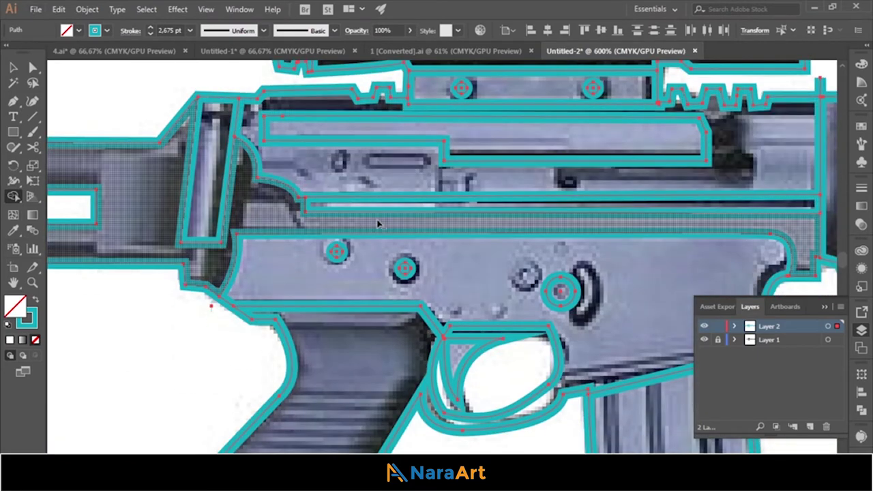
scroll(645, 345, down, 3)
scroll(508, 260, down, 1)
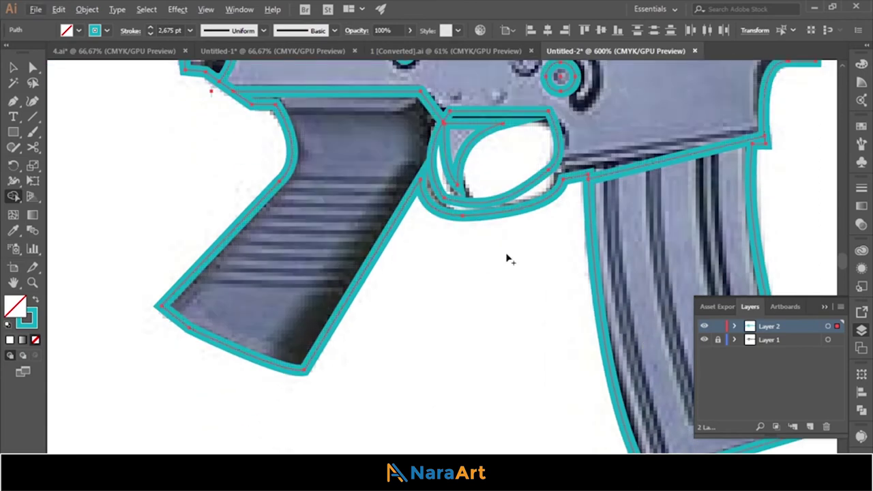
key(v)
click(130, 30)
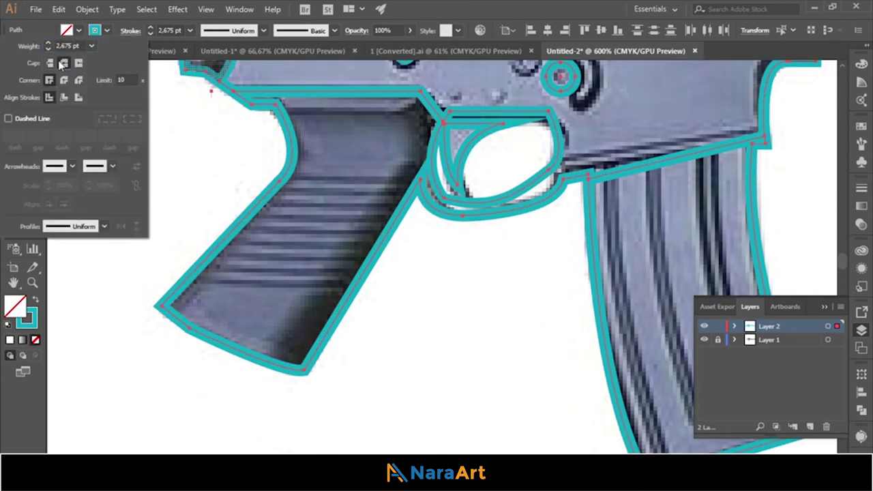
scroll(386, 321, down, 3)
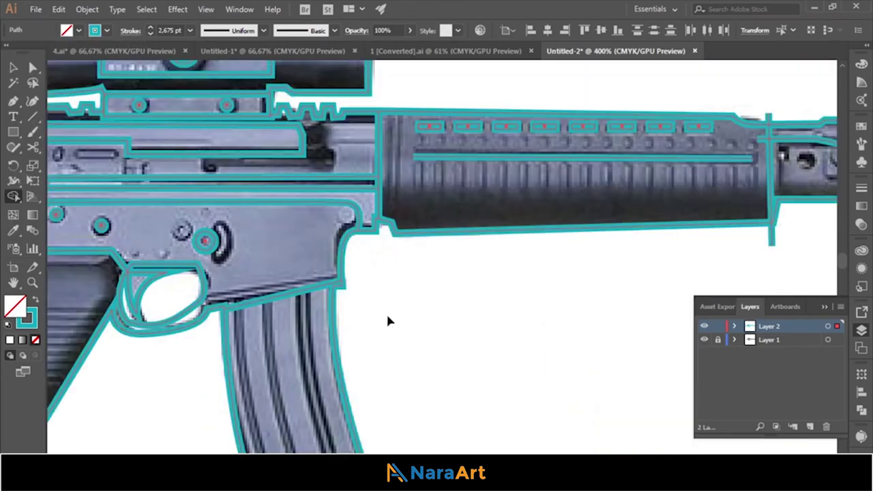
scroll(386, 320, down, 2)
scroll(640, 317, up, 3)
scroll(127, 336, right, 2)
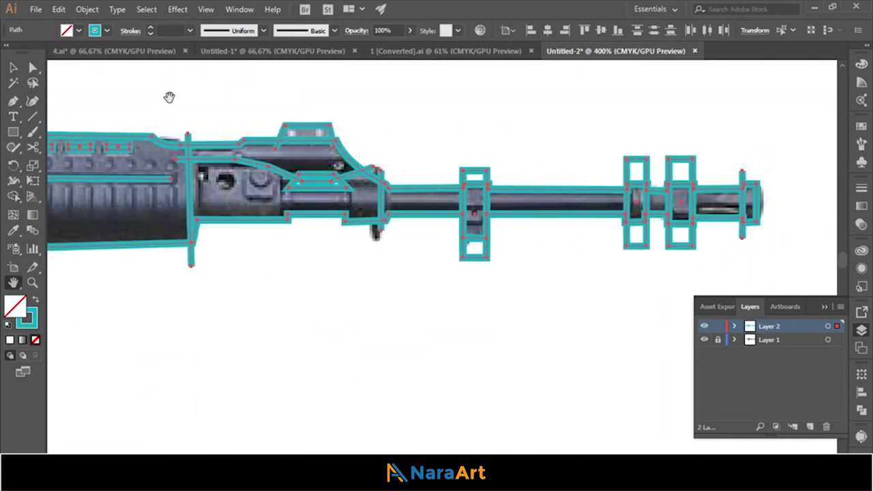
click(131, 30)
- Shape Builder–delete the barrel ring boxes and the stray vertical piece at the handguard end
key(shift+m)
alt+click(678, 164)
alt+click(636, 168)
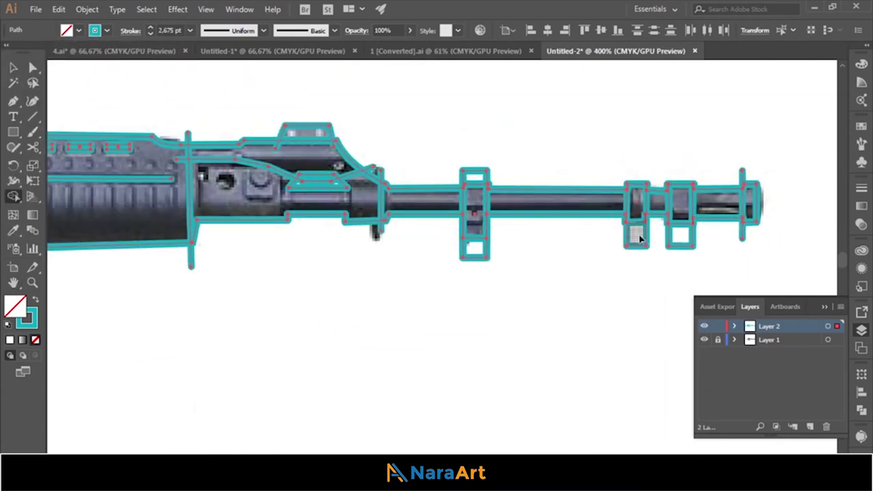
alt+click(680, 239)
alt+click(745, 232)
alt+click(745, 176)
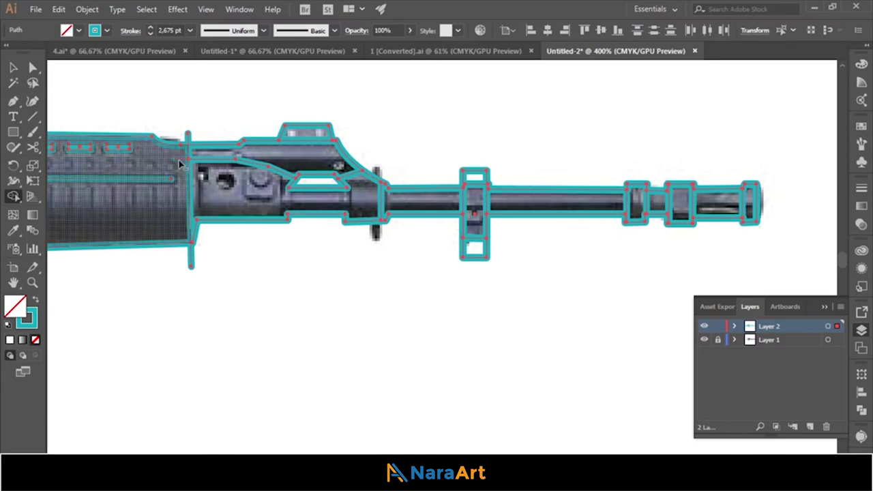
alt+click(191, 259)
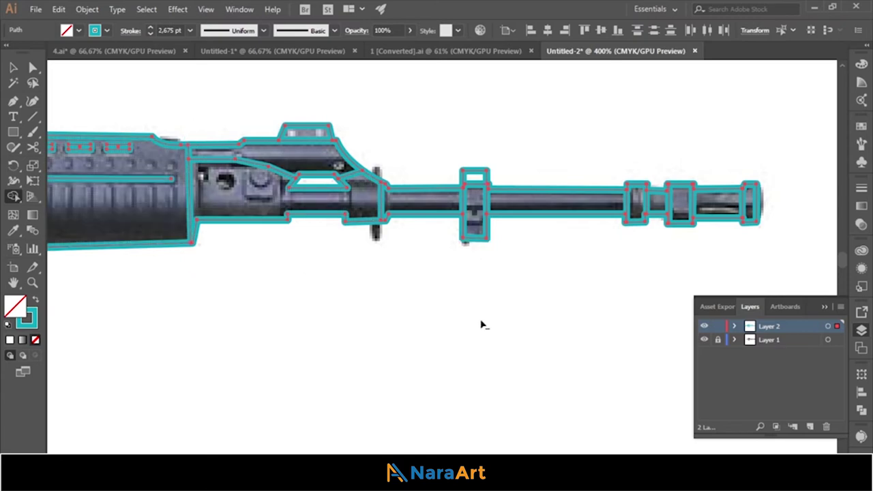
mouse_move(332, 289)
mouse_down()
mouse_move(312, 289)
mouse_move(789, 330)
mouse_up()
- Draw a curved detail line across the upper stock
drag(251, 250, 507, 204)
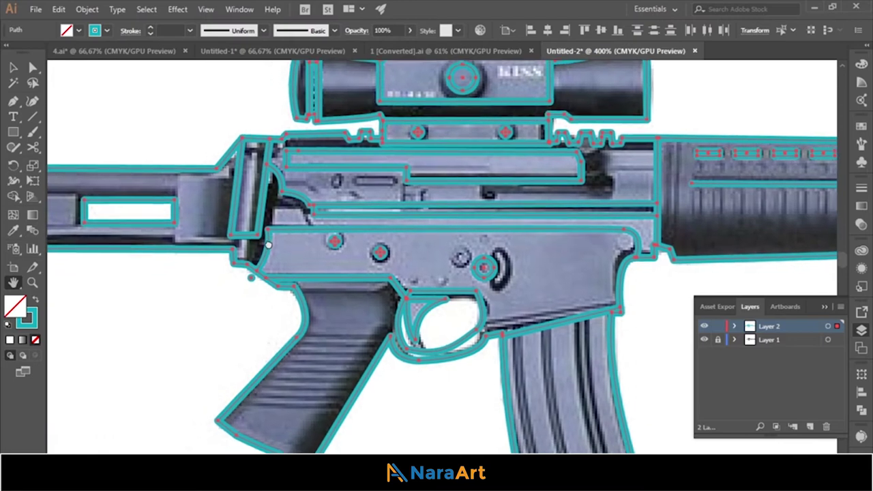
click(12, 103)
click(252, 175)
click(287, 163)
click(305, 159)
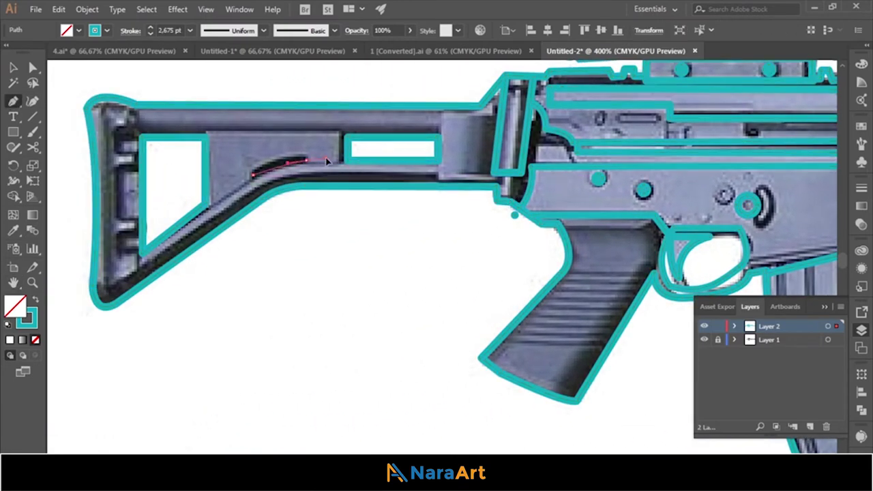
key(v)
click(325, 313)
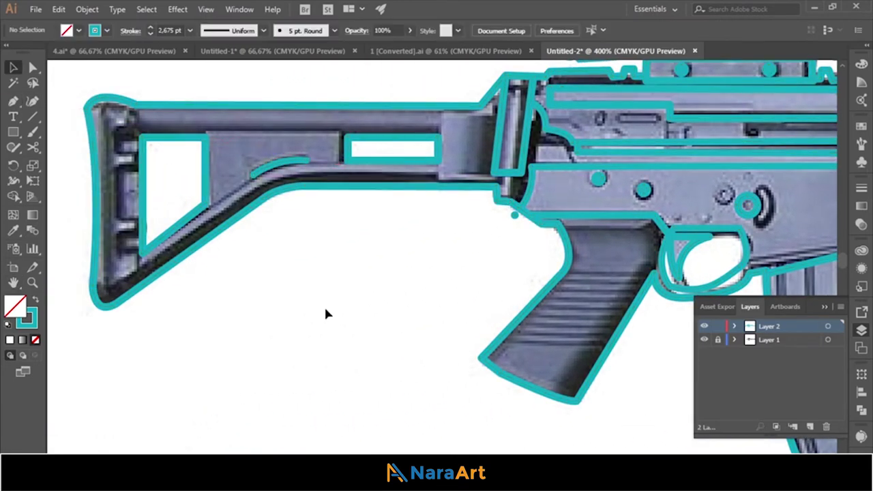
- Reshape the small path inside the trigger guard with Direct Selection
drag(744, 216, 744, 215)
key(a)
drag(681, 238, 676, 253)
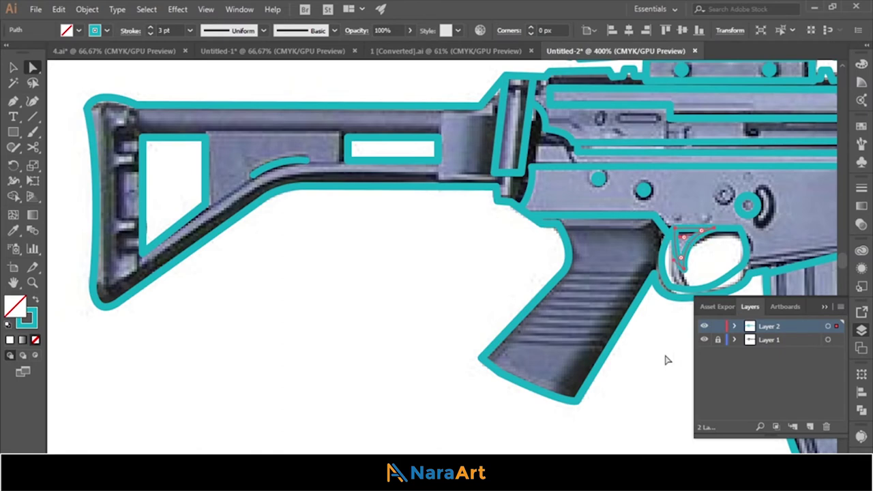
key(ctrl+a)
key(shift+m)
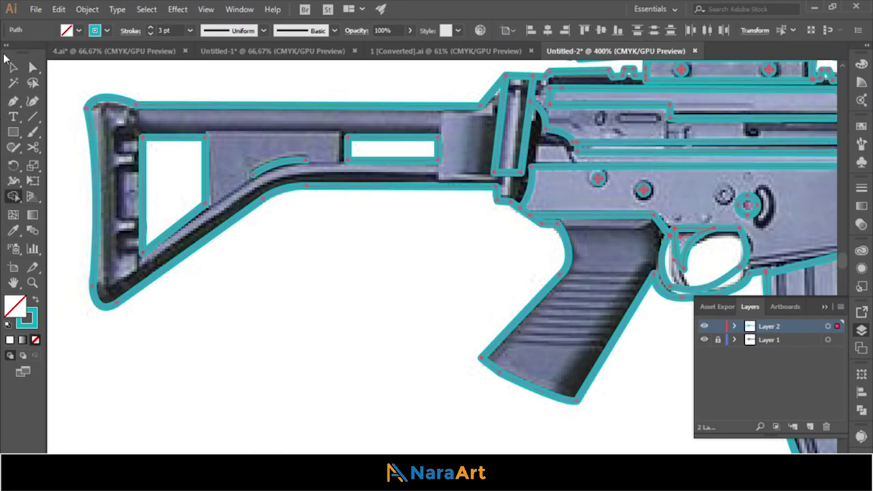
click(12, 66)
click(229, 339)
- Draw a curved line down the stock's back, then hide the photo layer and fit the artboard
click(13, 100)
click(100, 88)
drag(110, 326, 93, 403)
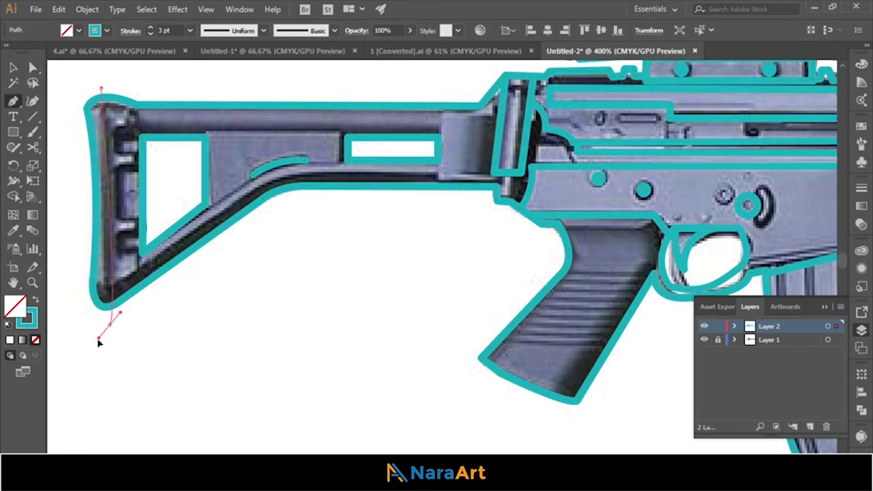
key(ctrl+a)
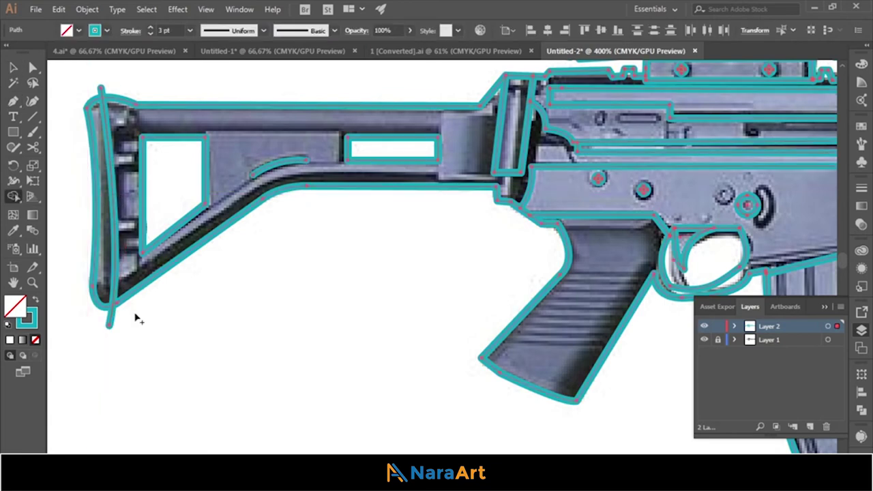
key(shift+m)
click(12, 66)
click(242, 313)
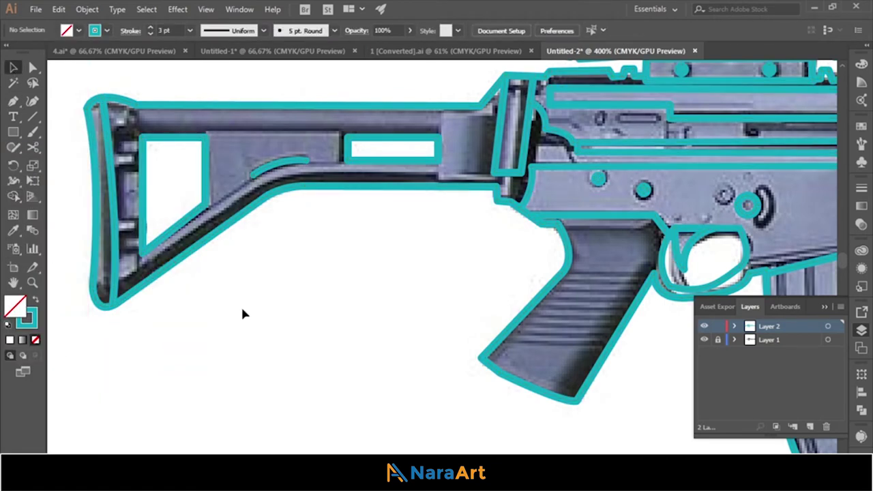
click(705, 339)
key(ctrl+0)
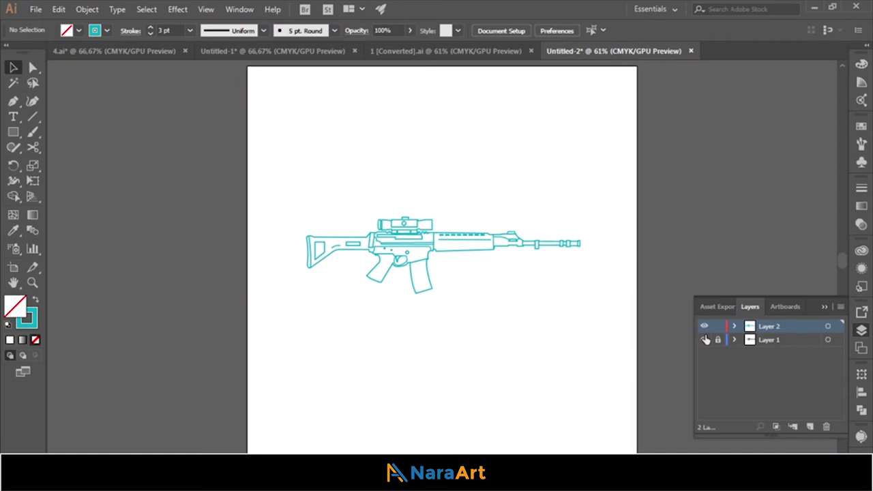
- Show the photo layer again and zoom in on the stock with all paths selected
click(705, 339)
key(ctrl+plus)
key(ctrl+plus)
key(ctrl+plus)
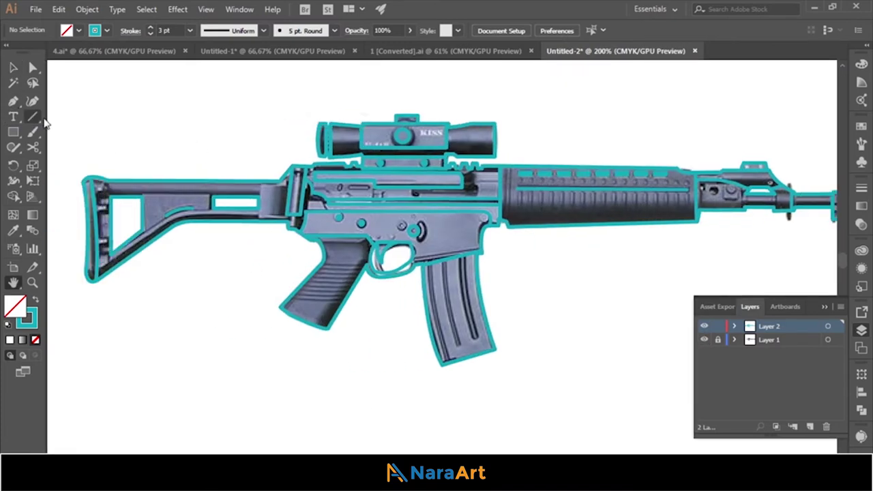
key(ctrl+a)
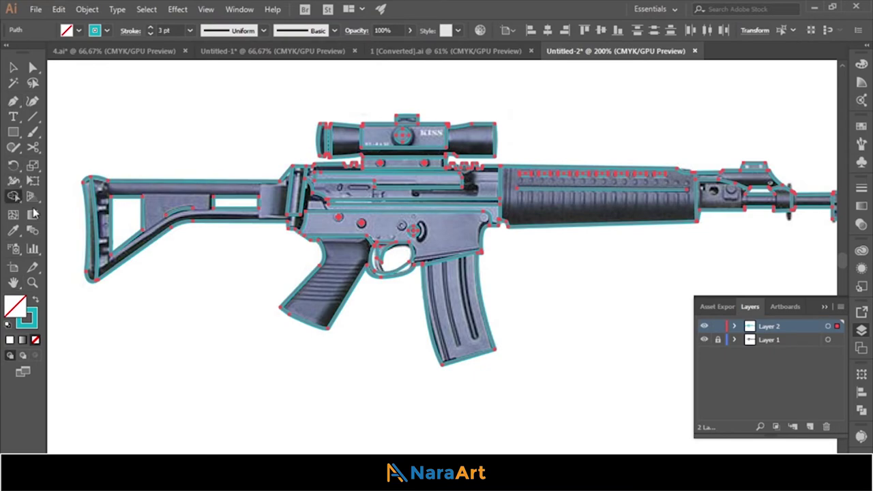
key(ctrl+plus)
key(ctrl+plus)
drag(97, 272, 705, 268)
key(shift+m)
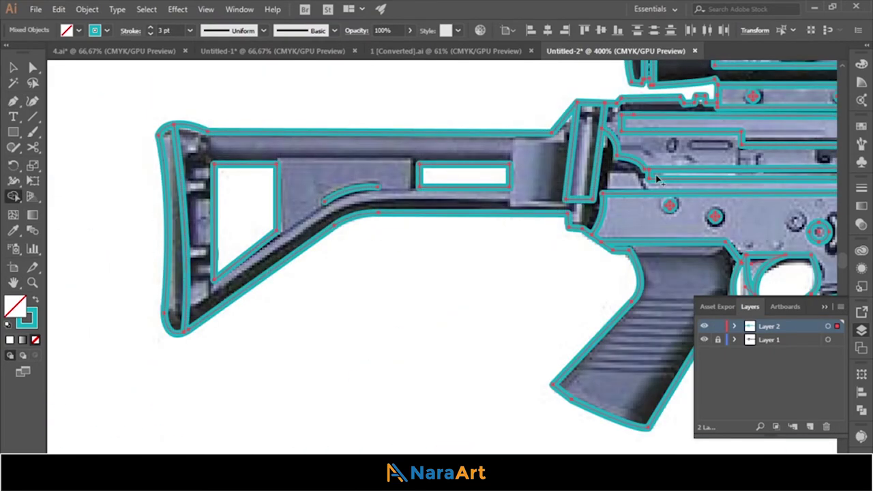
- Pan across the tracing to check alignment and expand Layer 2's path list
scroll(600, 300, right, 5)
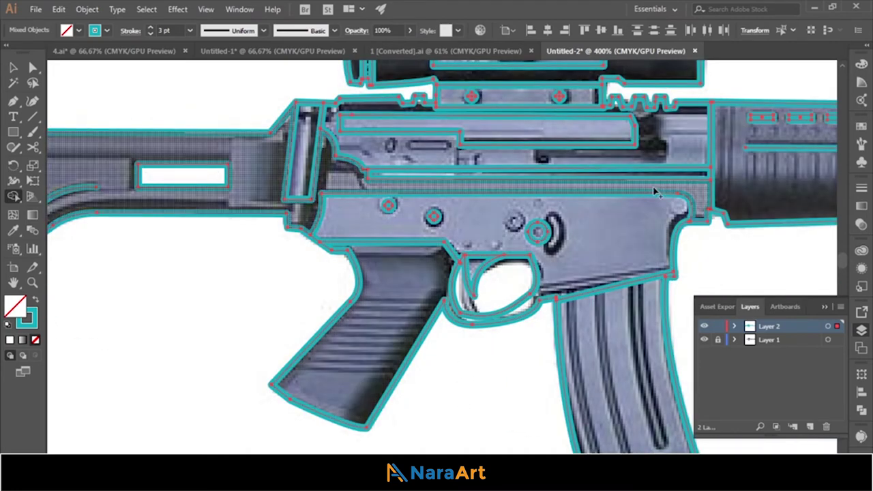
scroll(583, 139, up, 2)
scroll(491, 135, up, 1)
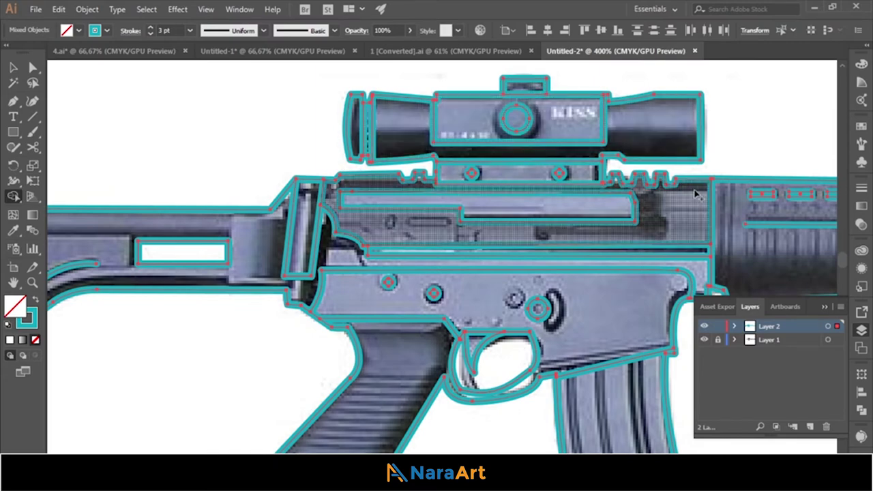
scroll(436, 259, right, 12)
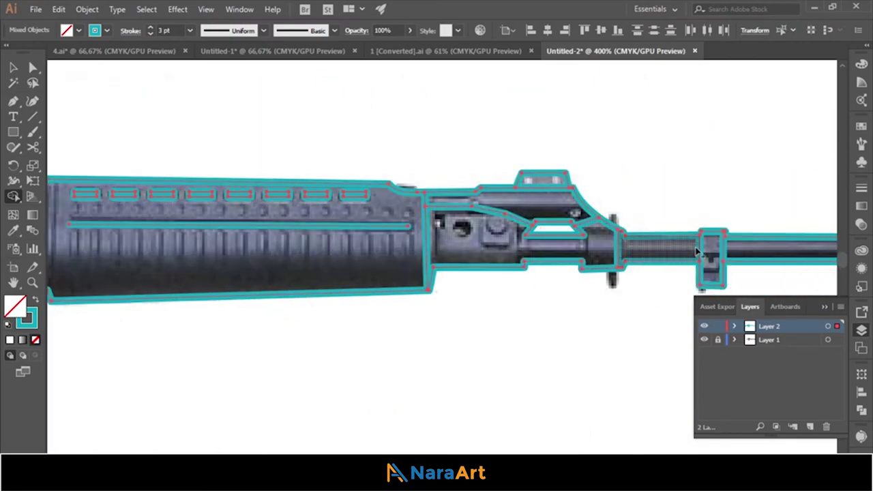
scroll(406, 263, right, 2)
scroll(406, 262, right, 5)
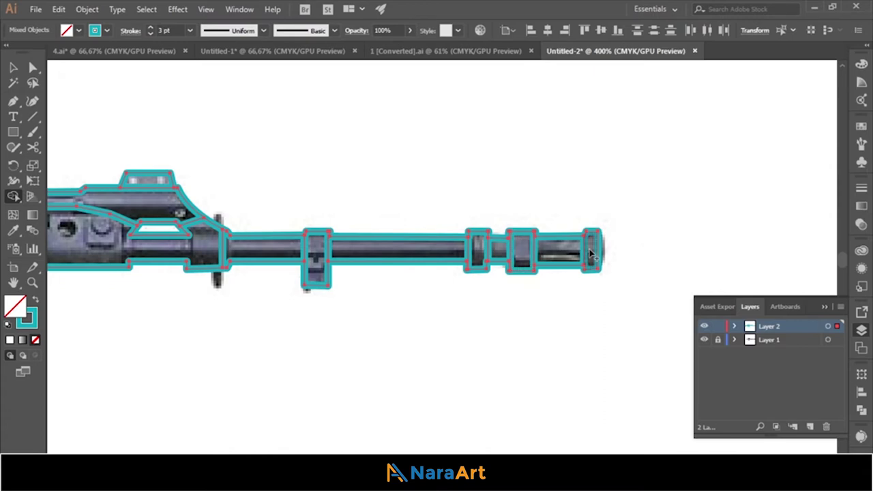
scroll(520, 243, down, 2)
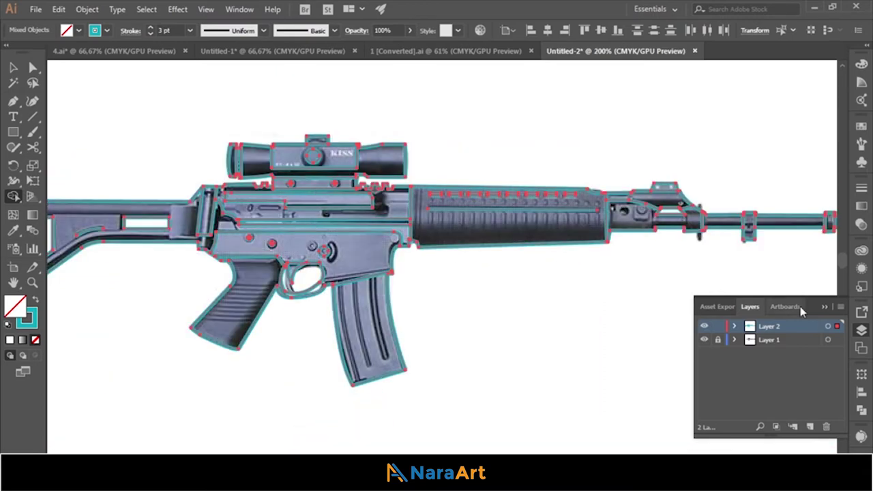
click(735, 327)
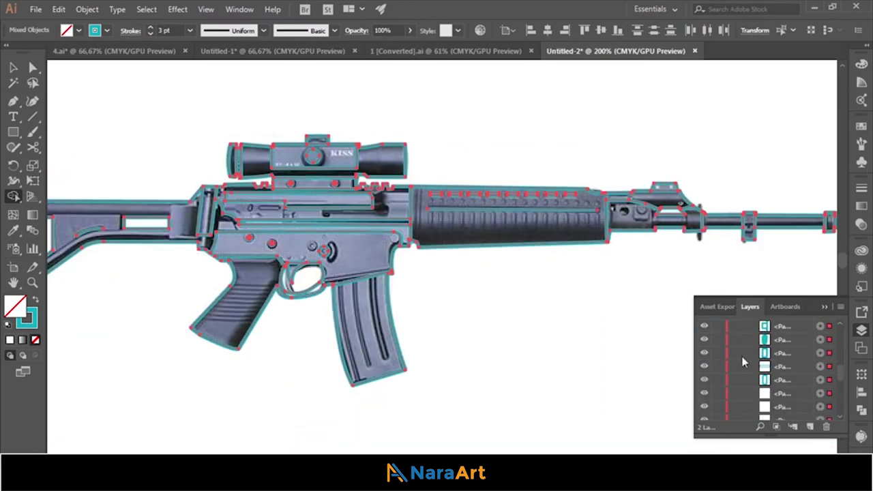
- Add Layer 3 beneath Layer 2, move the traced artwork onto it, and target the front-sight path
scroll(743, 362, up, 3)
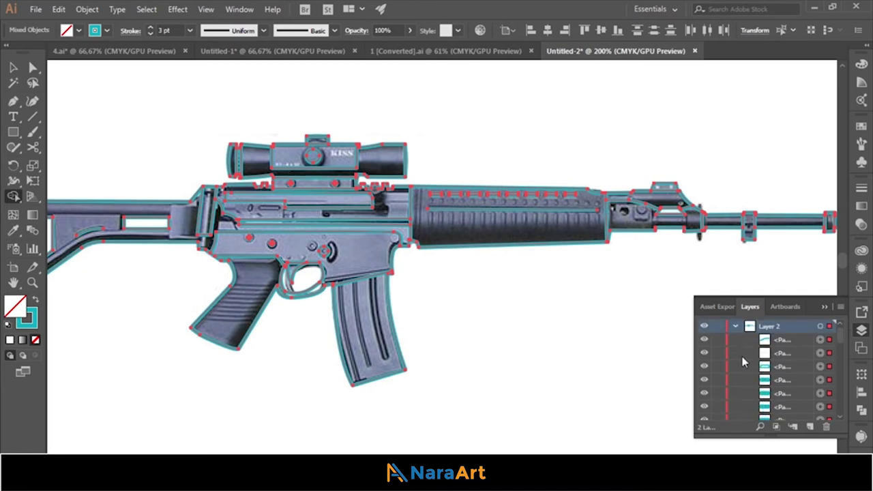
key(v)
click(734, 326)
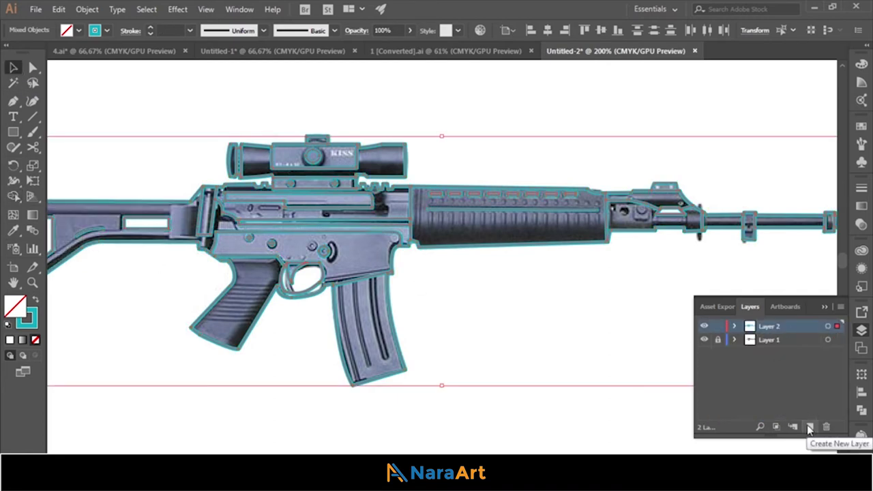
click(809, 428)
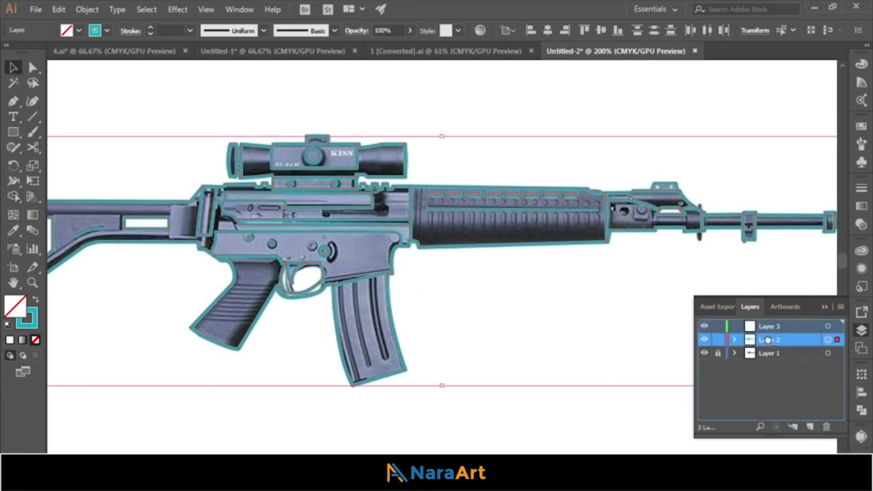
mouse_move(798, 338)
mouse_down()
mouse_move(829, 328)
mouse_move(837, 340)
mouse_up()
click(735, 339)
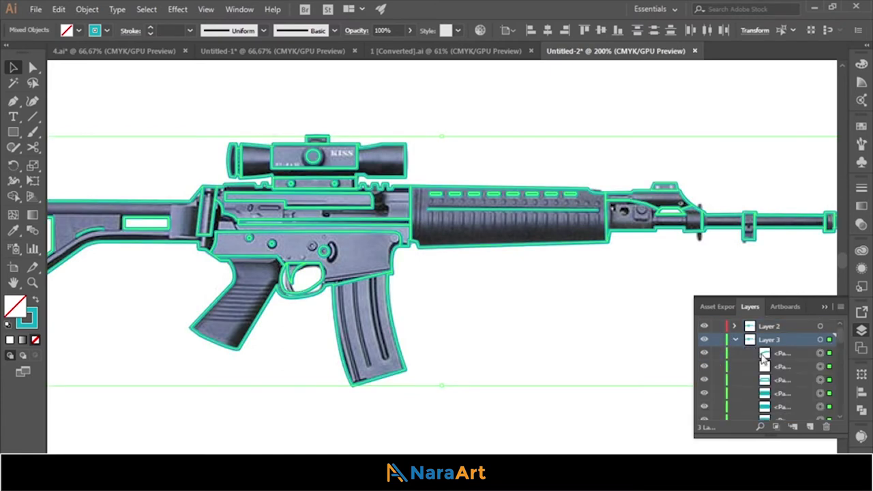
click(618, 406)
click(819, 366)
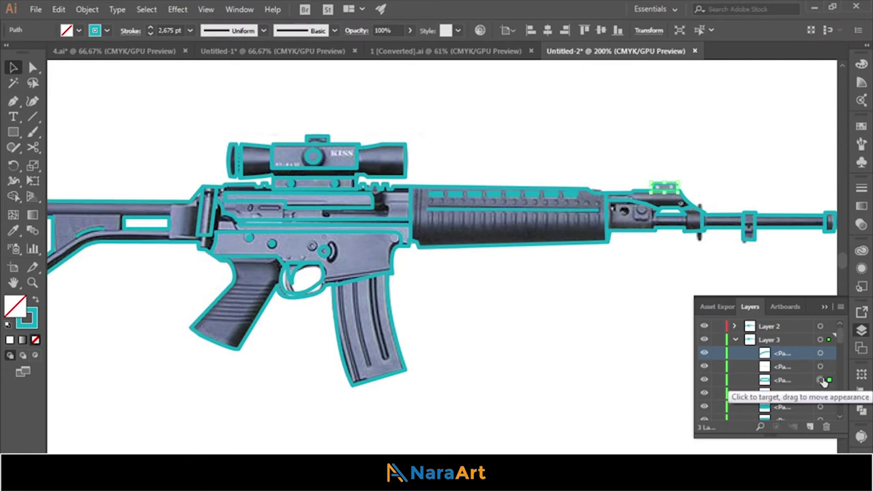
- Draw a small square above the scope with its fill and stroke swapped
click(12, 133)
drag(414, 102, 450, 138)
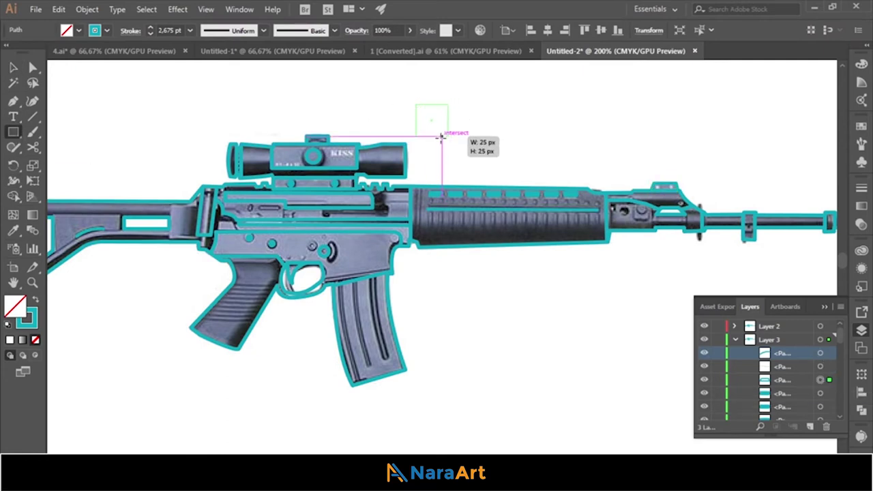
click(34, 301)
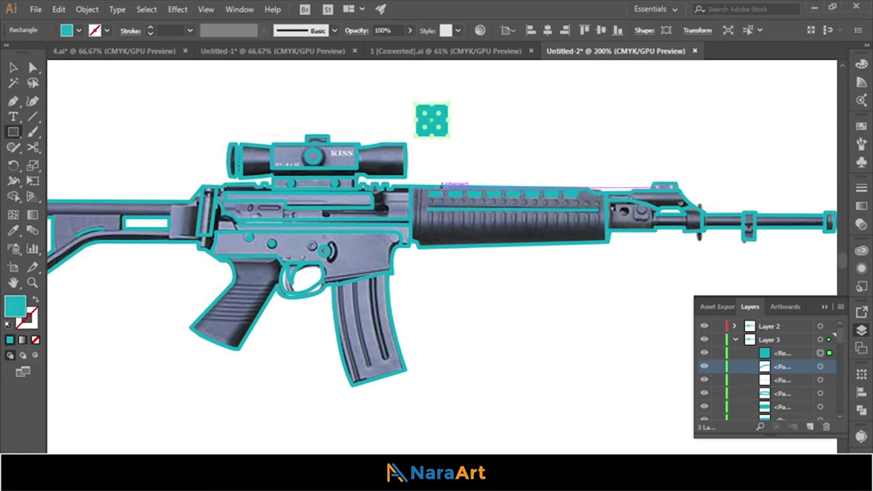
- Fill all the traced rifle artwork with black, then select Layer 2's artwork
key(ctrl+a)
click(861, 126)
click(728, 160)
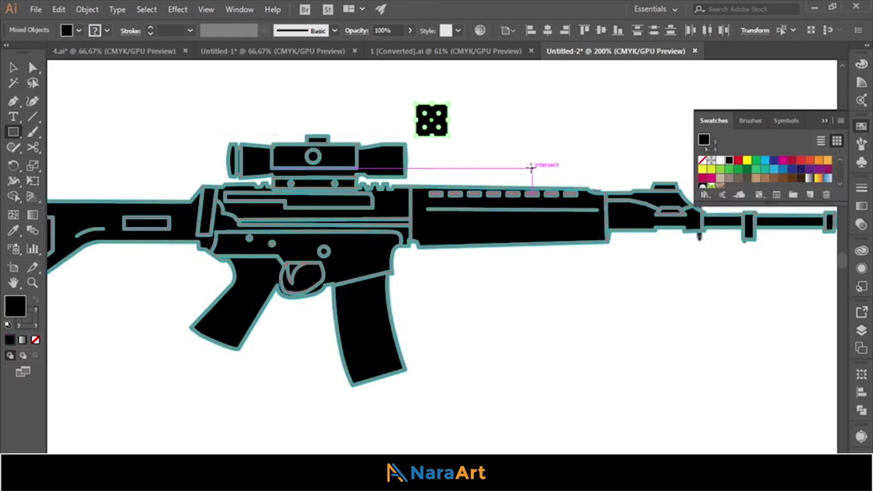
click(594, 271)
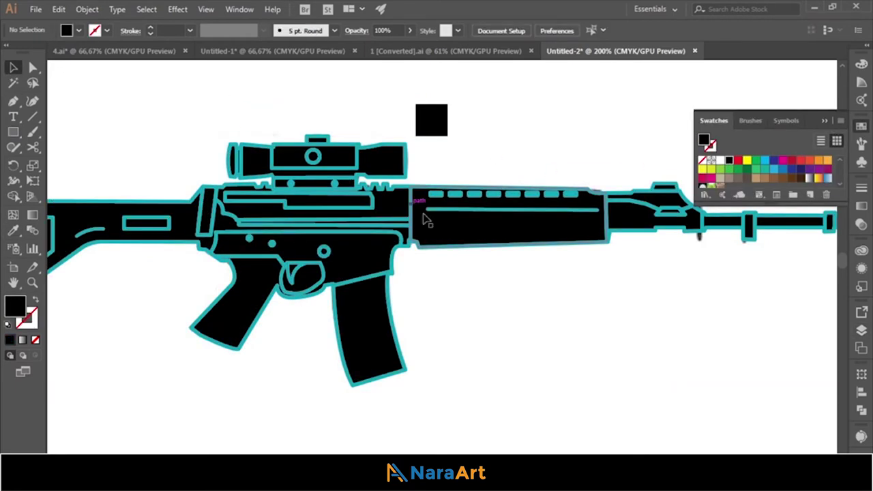
click(861, 330)
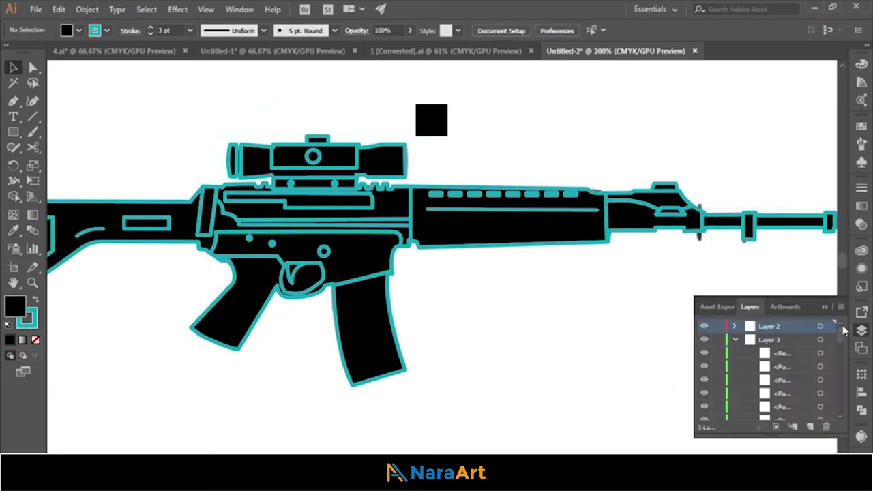
click(821, 339)
- Give Layer 2's outline paths a black stroke
key(slash)
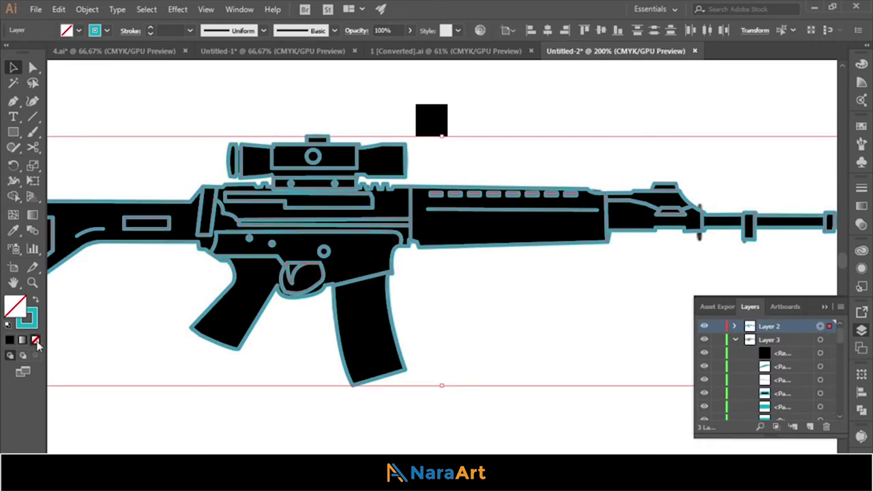
click(22, 338)
click(712, 78)
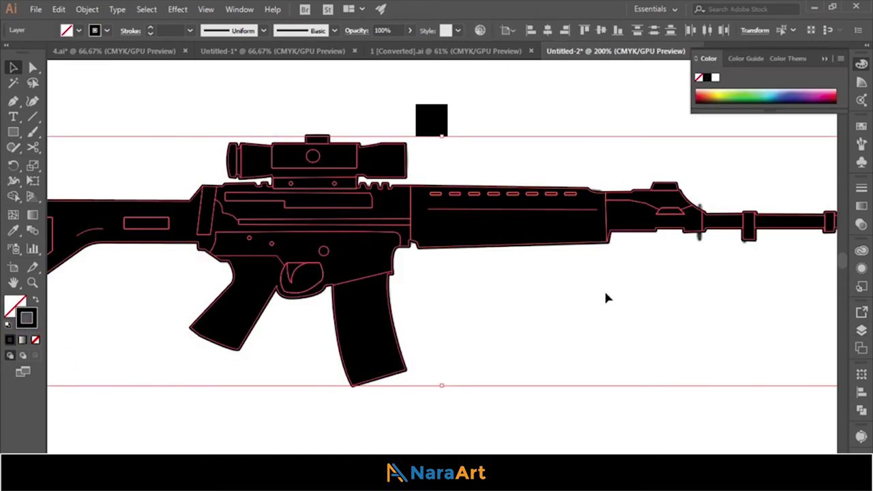
click(862, 329)
click(819, 339)
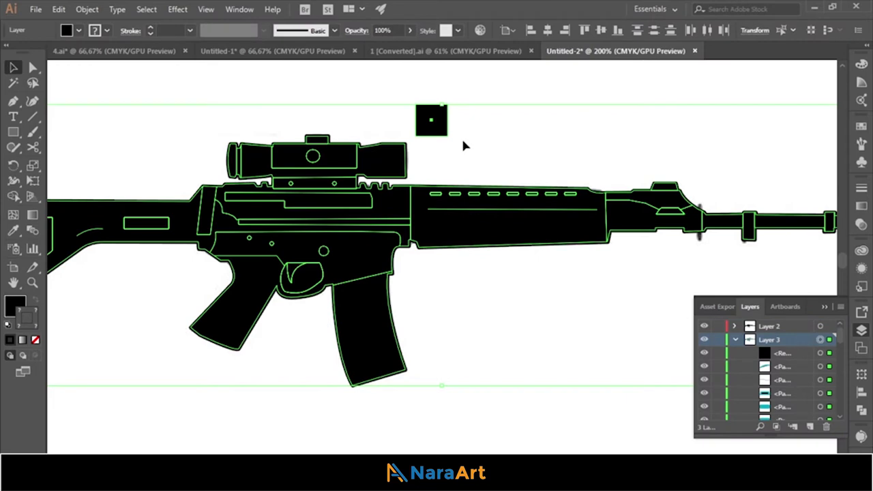
key(ctrl+h)
click(15, 304)
click(861, 329)
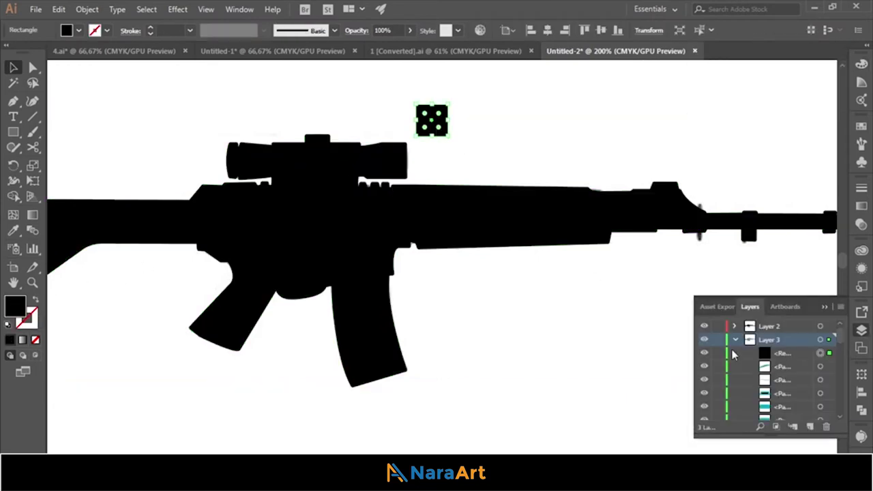
click(705, 353)
click(705, 353)
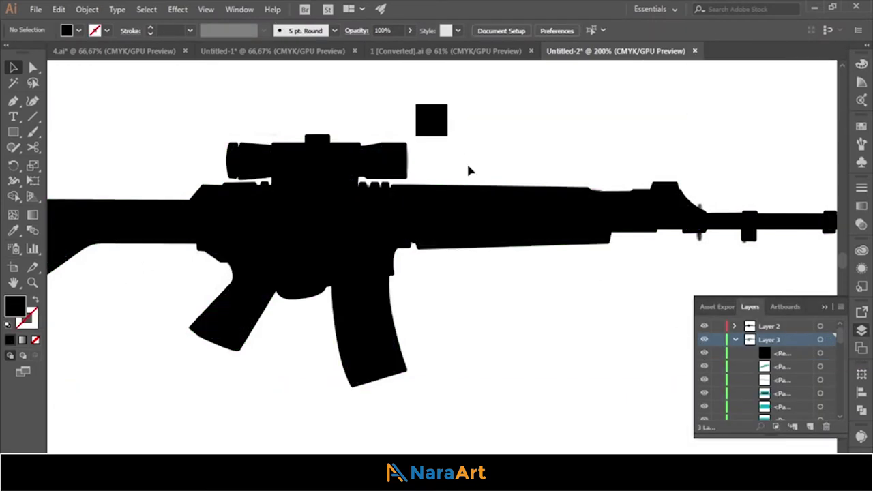
- Reapply the black stroke to Layer 2 and try a teal fill on Layer 3's gun shapes
click(819, 326)
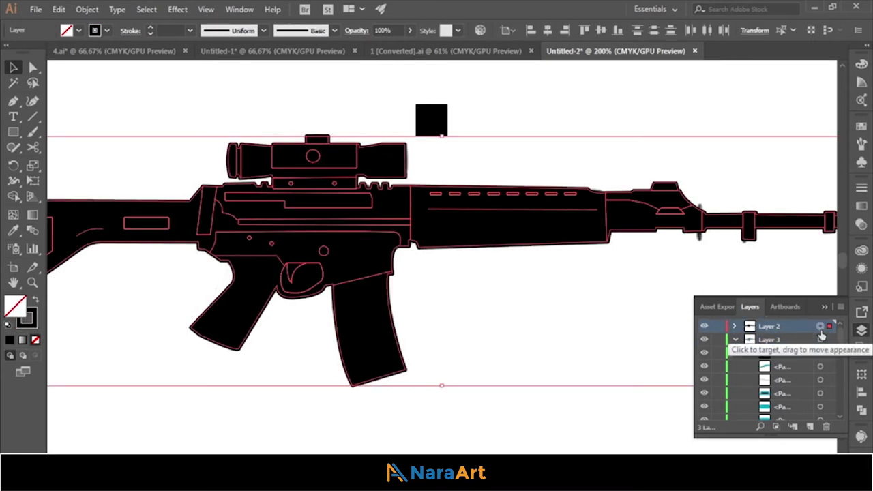
click(26, 317)
click(861, 329)
click(819, 340)
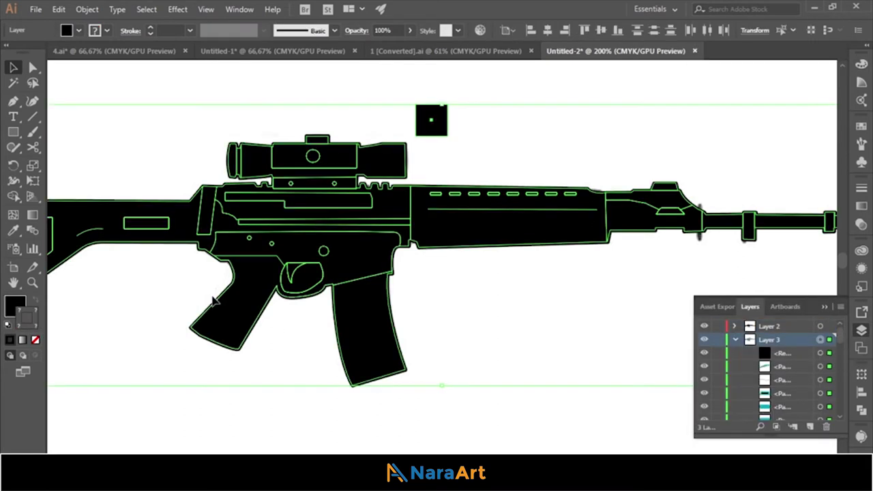
click(15, 307)
click(769, 92)
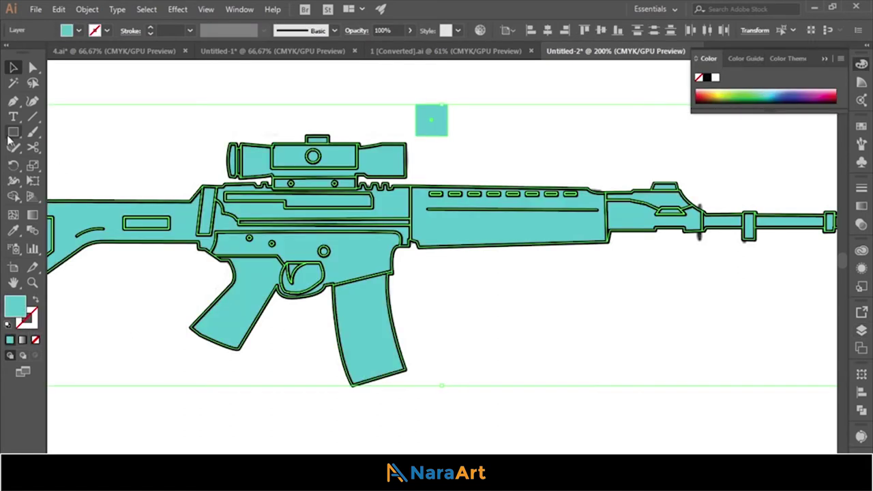
click(537, 308)
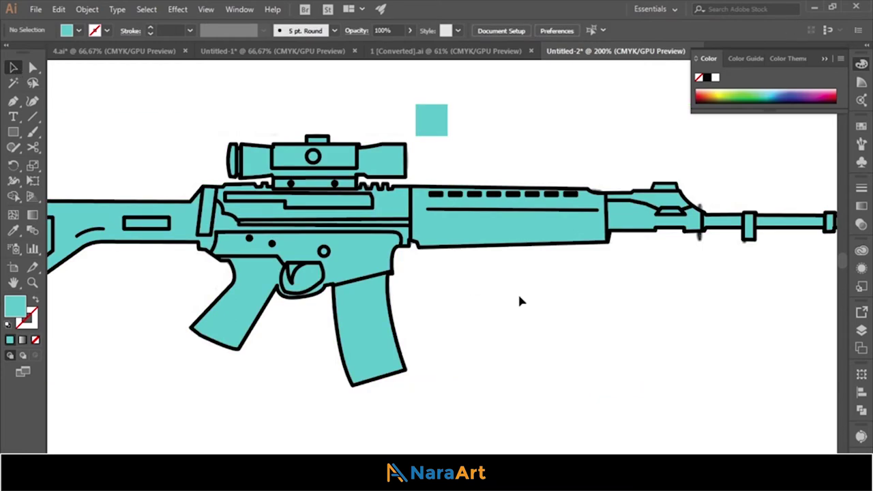
click(36, 340)
- Collapse Layer 3 and set its paths' fill to None so the photo shows through
click(861, 330)
click(819, 340)
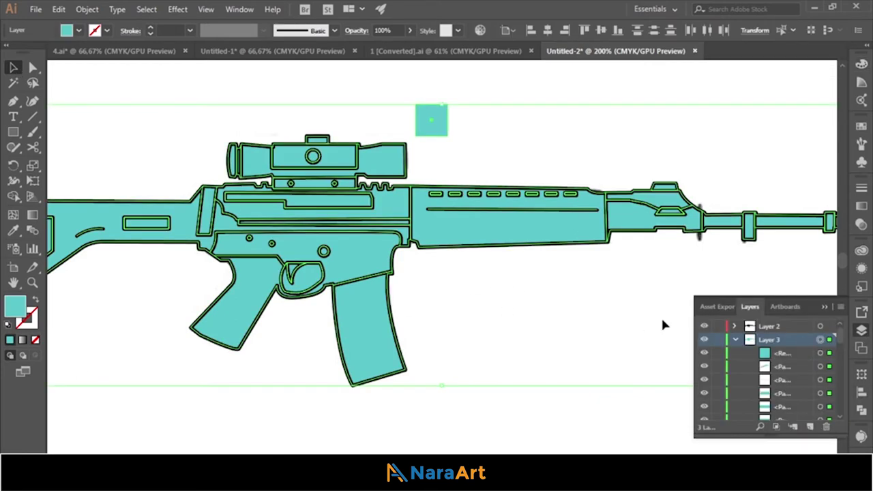
click(734, 340)
click(827, 339)
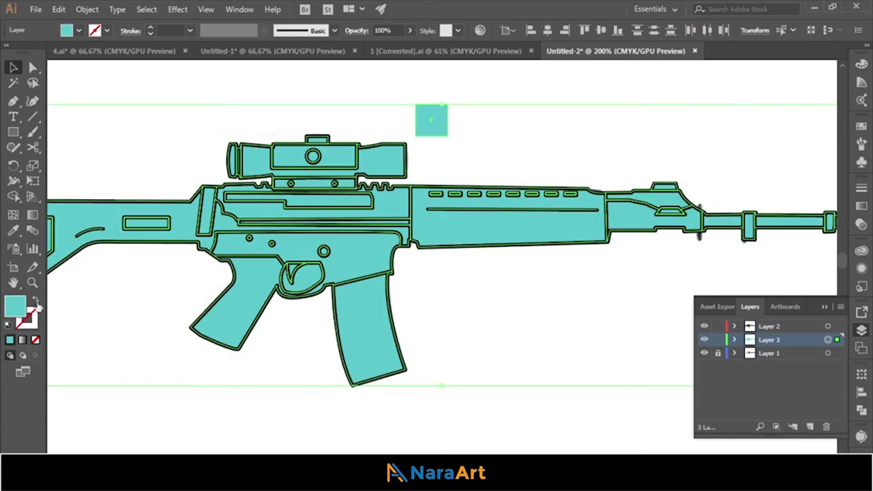
click(36, 339)
click(517, 323)
- Fill the small square with the rifle's grey-blue using the Eyedropper
click(431, 120)
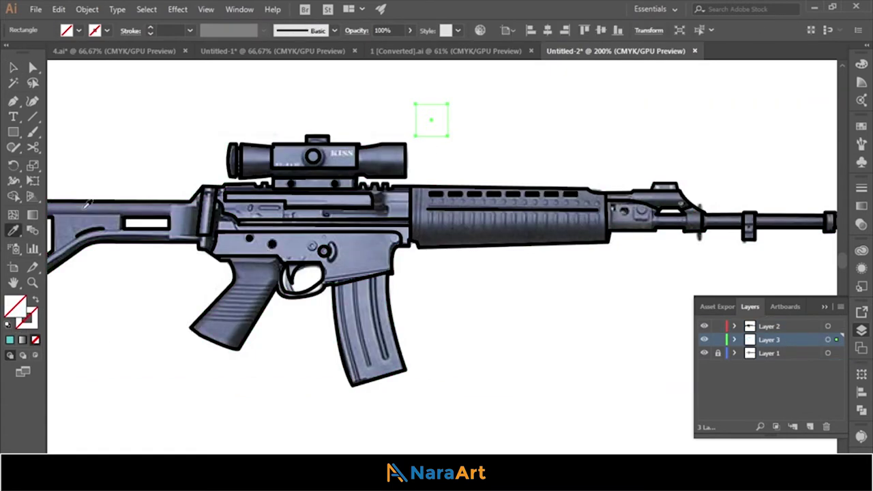
key(i)
click(88, 205)
key(ctrl+shift+a)
- Expand Layer 3 and target the stock, handguard, front-sight and trigger-guard paths, filling the front sight grey-blue
click(734, 340)
click(819, 379)
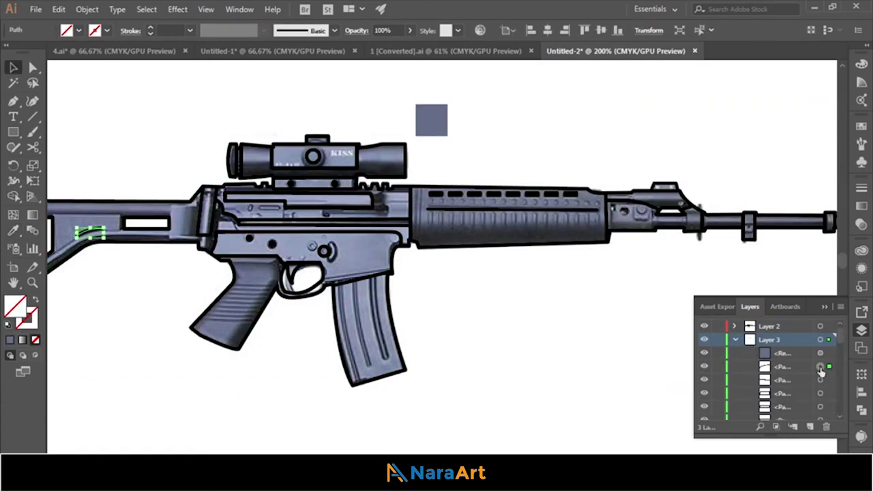
click(820, 394)
scroll(820, 354, down, 2)
click(819, 353)
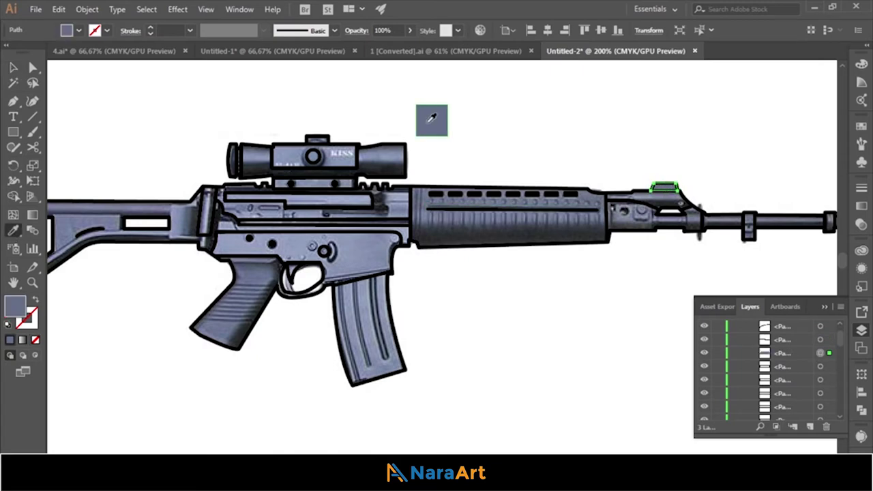
click(819, 366)
click(819, 393)
scroll(819, 407, down, 2)
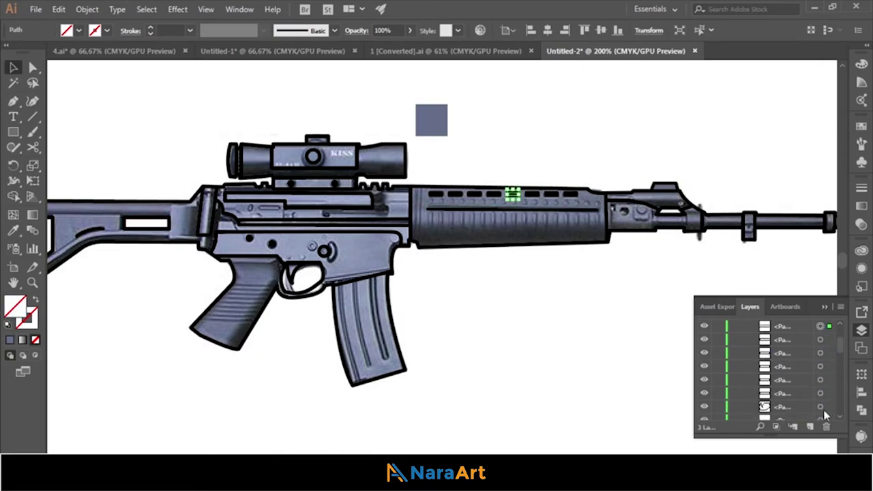
click(820, 407)
scroll(468, 334, down, 1)
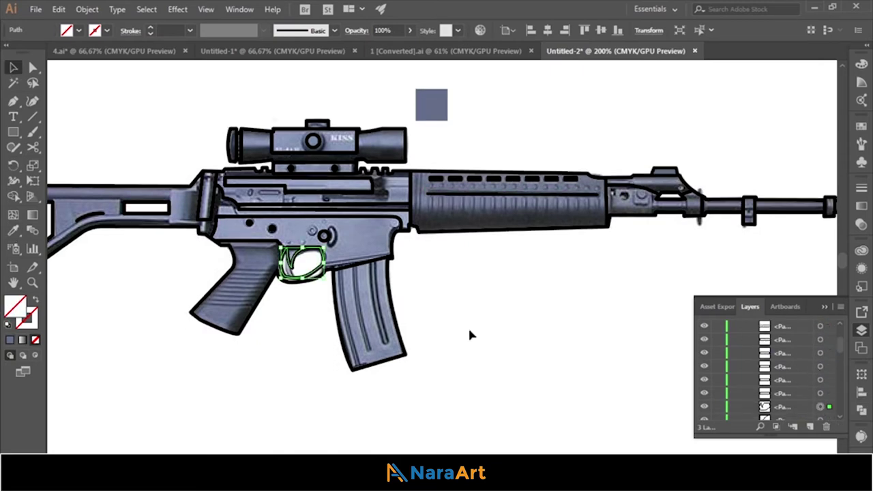
scroll(469, 331, down, 2)
click(470, 320)
- Target the lower receiver and grip, trigger and small receiver piece paths in turn
click(328, 231)
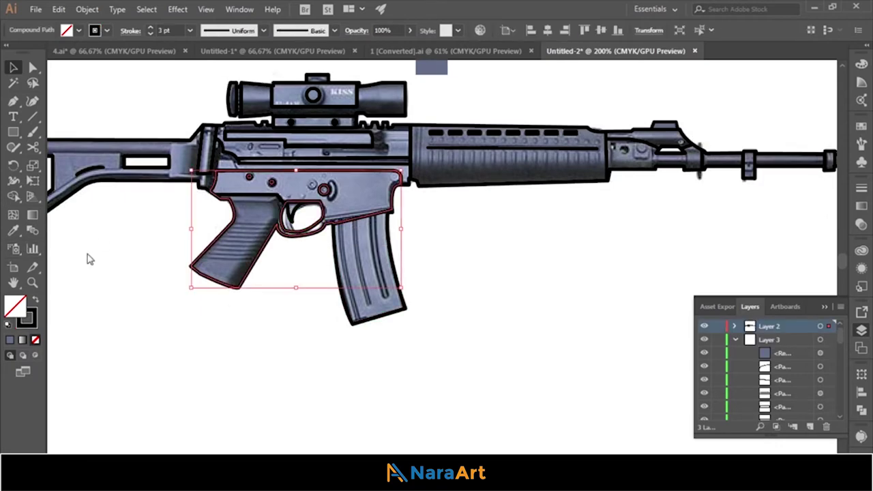
scroll(821, 407, down, 2)
click(820, 379)
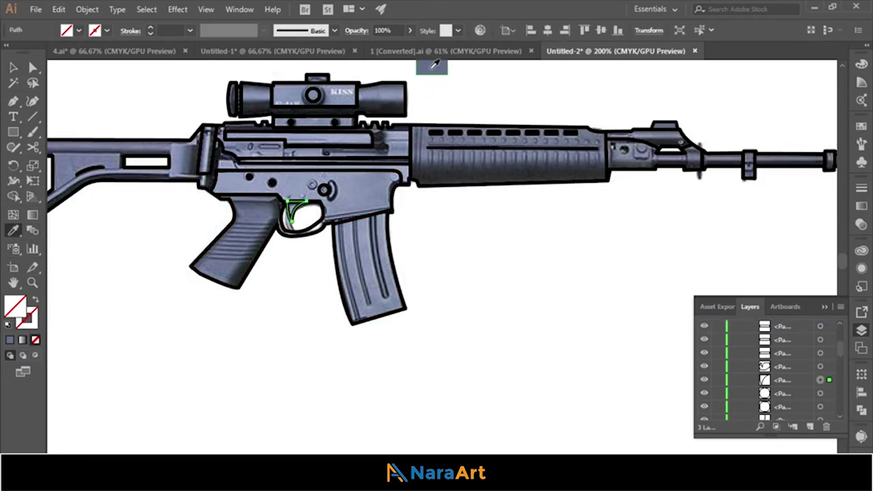
click(820, 407)
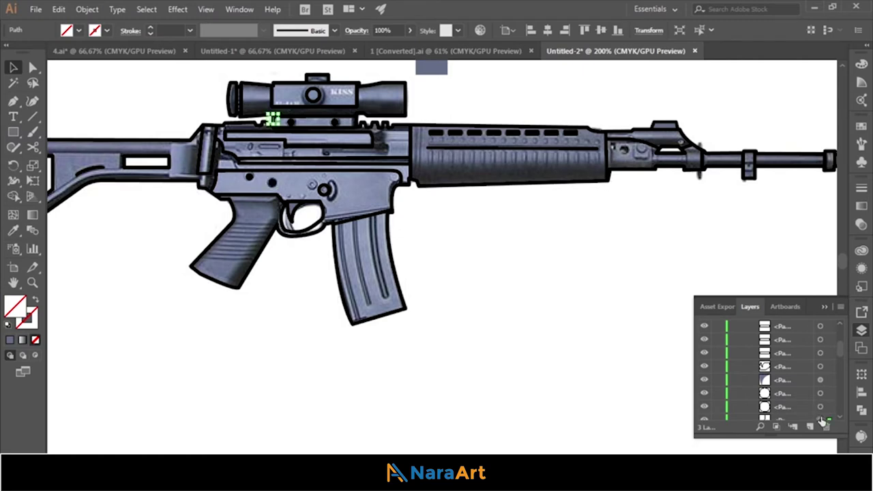
scroll(822, 409, down, 1)
click(635, 403)
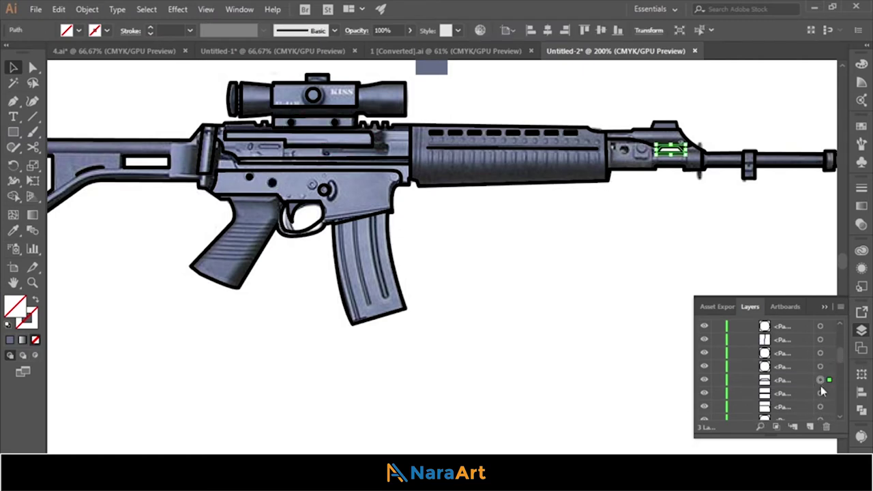
- Fill the receiver strip and the scope's centre piece with the sampled dark grey
click(820, 394)
key(i)
click(431, 67)
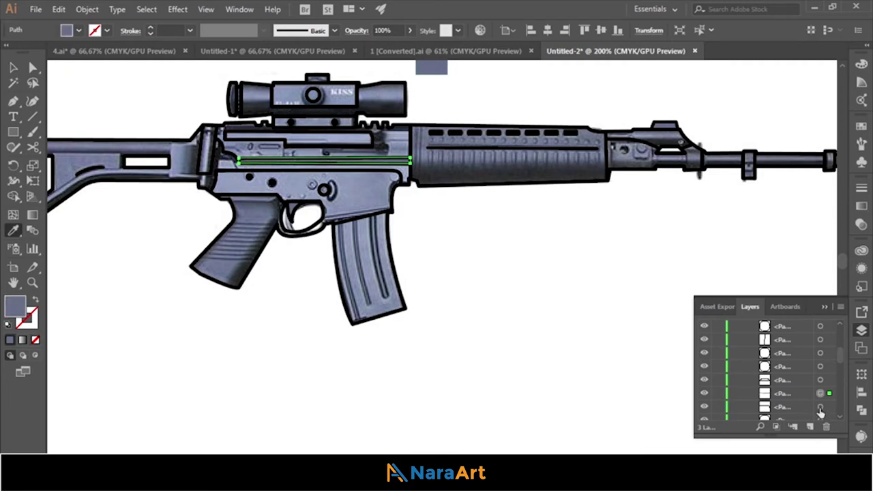
click(820, 407)
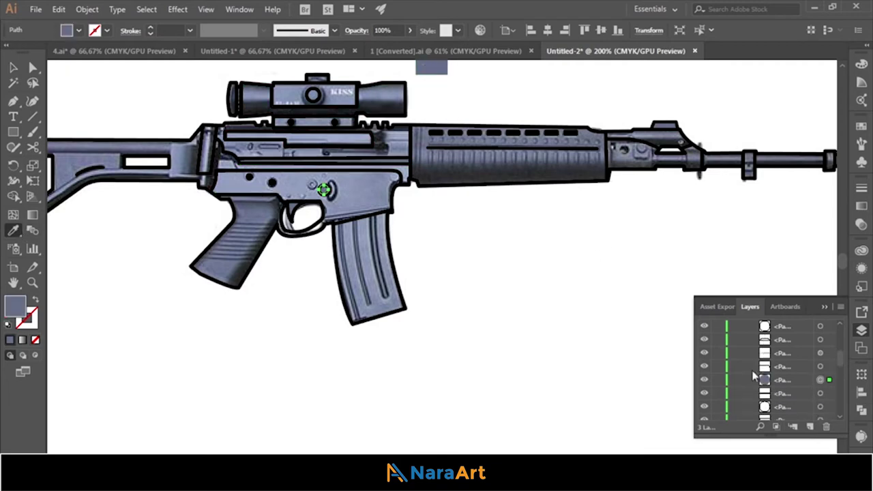
click(820, 393)
click(431, 66)
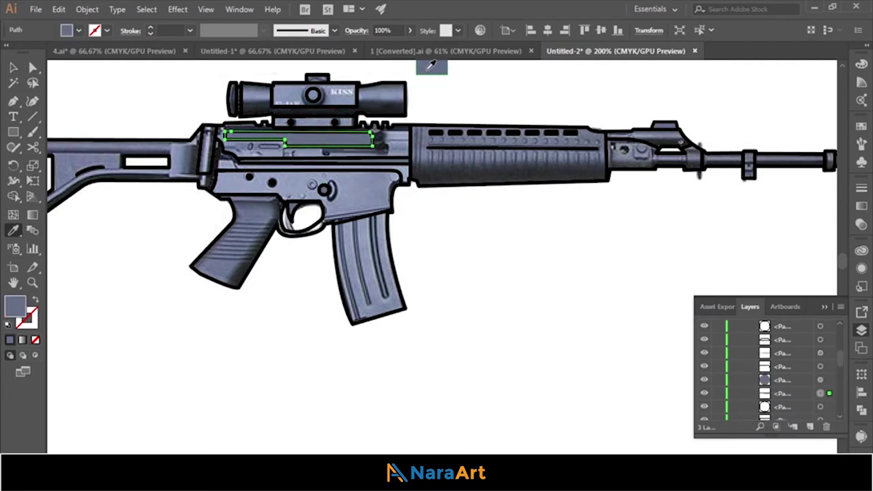
click(820, 408)
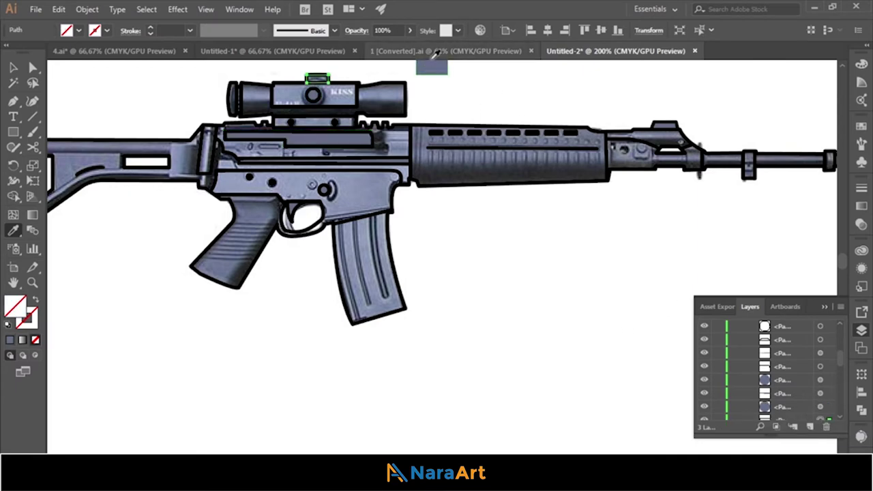
scroll(818, 382, down, 2)
click(820, 353)
click(428, 65)
- Target the stock strip and left-edge piece, then gather muzzle and barrel paths
click(820, 367)
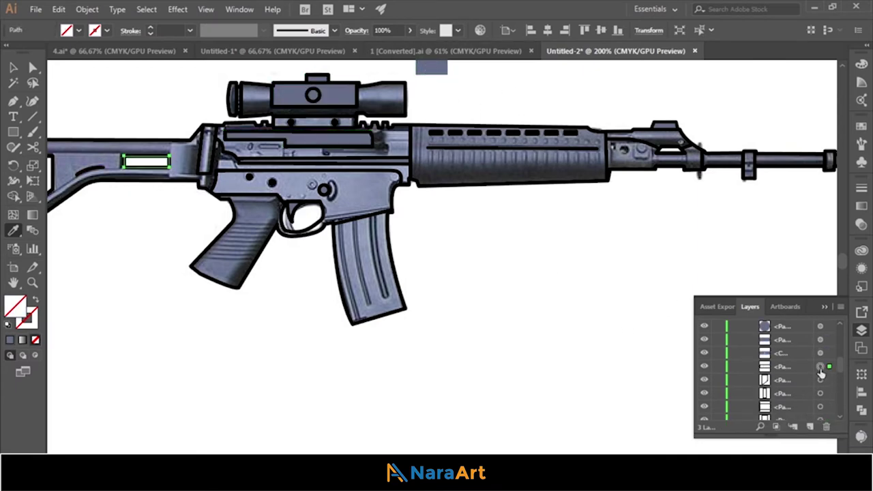
click(821, 394)
scroll(442, 259, right, 3)
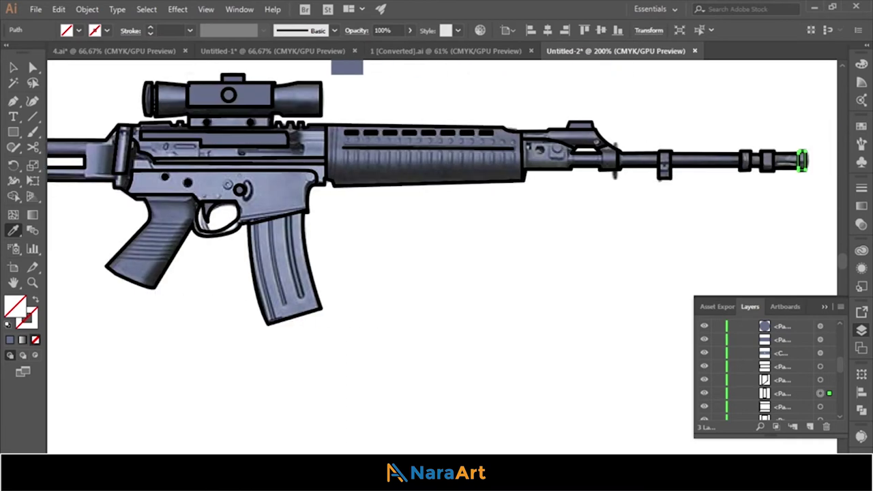
scroll(442, 259, right, 3)
shift+click(820, 408)
scroll(818, 403, down, 1)
shift+click(821, 380)
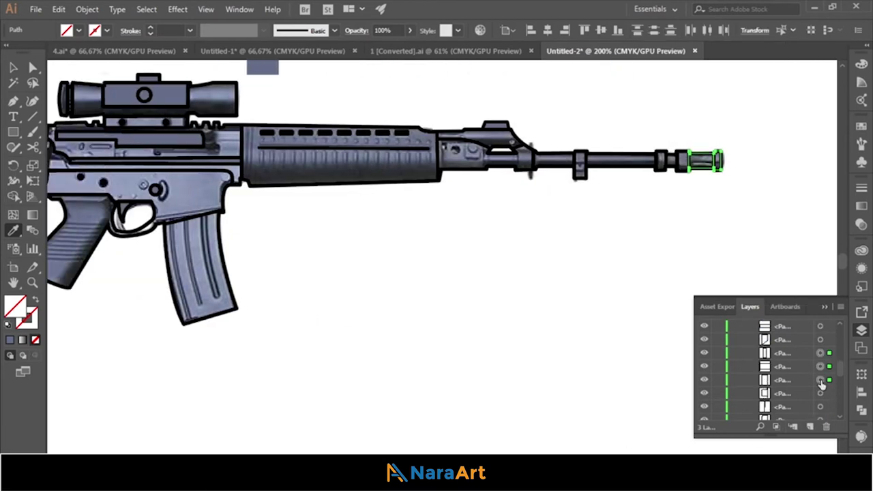
shift+click(820, 407)
- Add the remaining barrel and front-sight paths, then select the whole barrel and muzzle group
scroll(821, 409, down, 1)
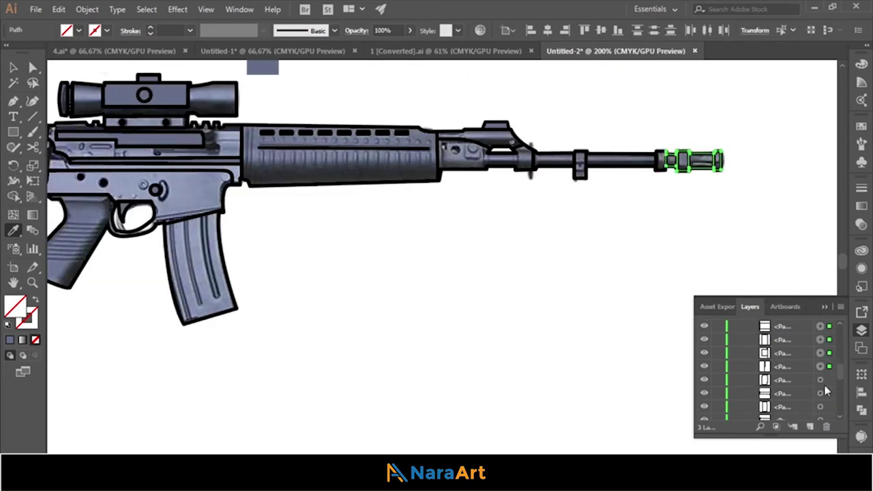
shift+click(820, 393)
scroll(820, 408, down, 1)
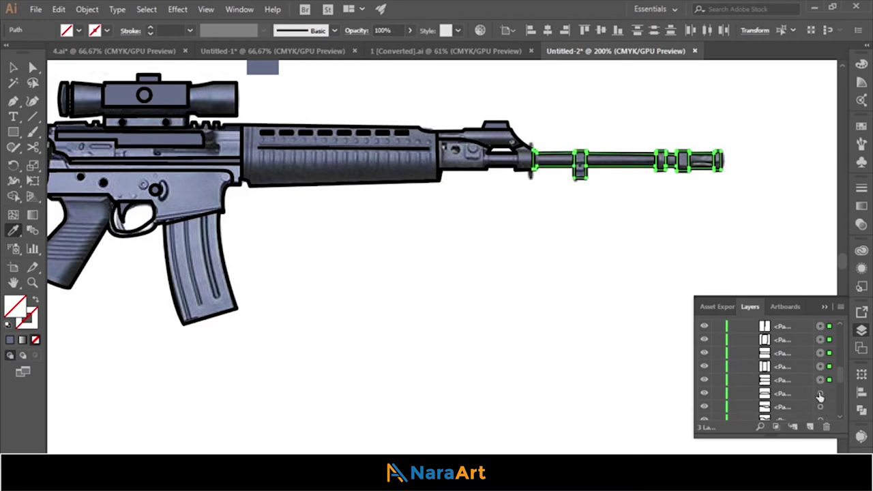
shift+click(821, 407)
shift+click(820, 387)
scroll(820, 369, down, 1)
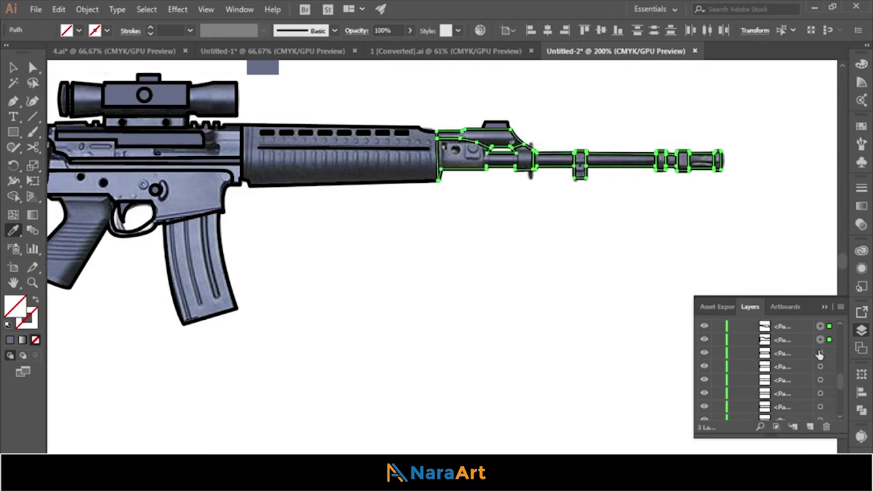
click(821, 379)
click(820, 380)
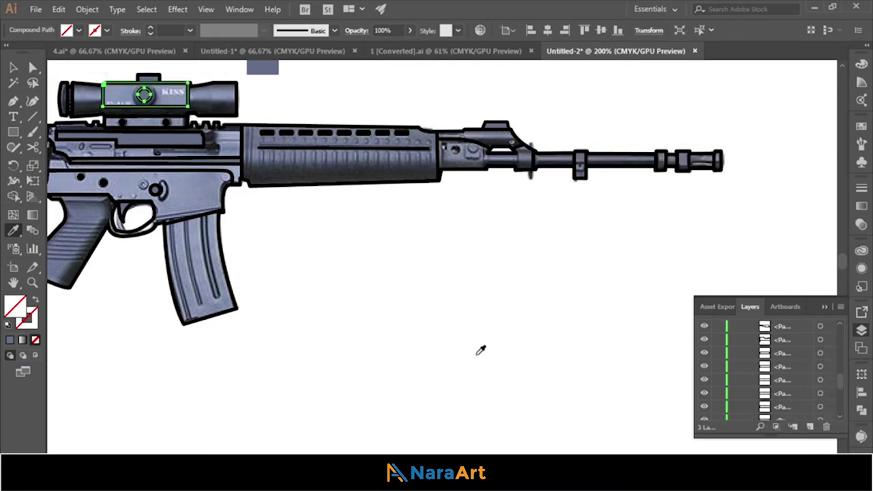
key(v)
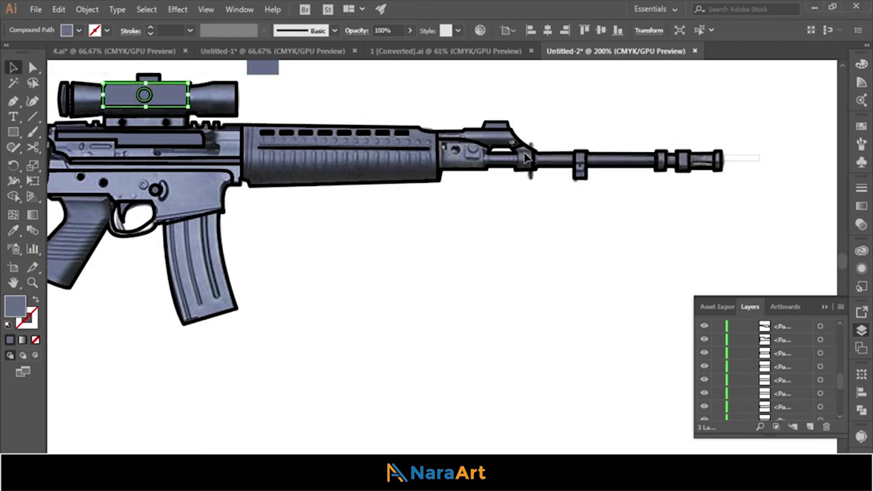
click(525, 158)
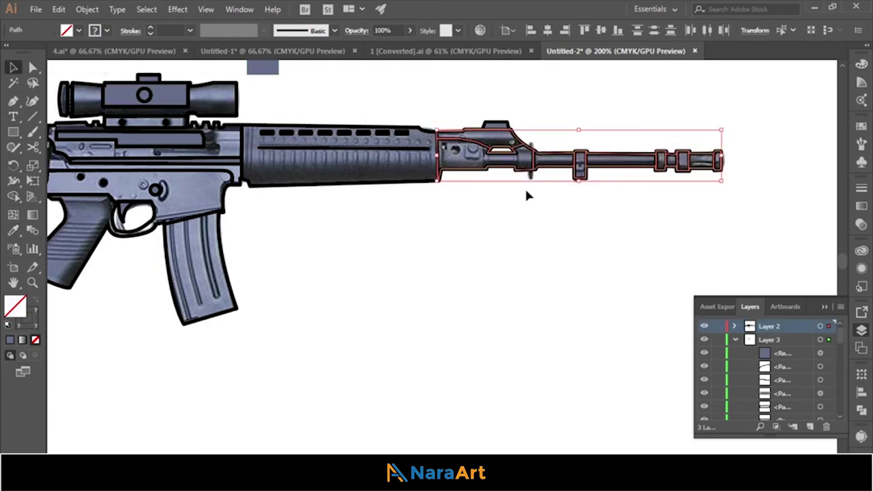
- Hide the black outline layer and fill the barrel and muzzle grey-blue
click(724, 269)
scroll(821, 381, down, 2)
scroll(821, 380, up, 2)
click(703, 326)
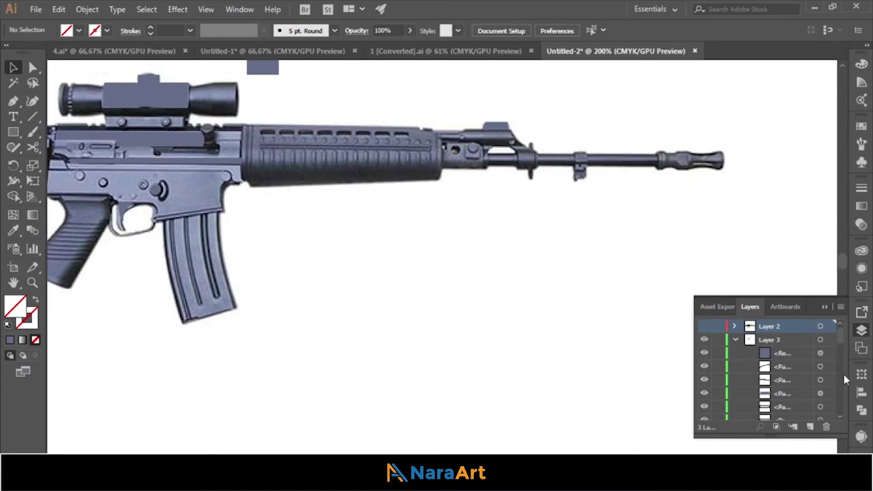
key(ctrl+a)
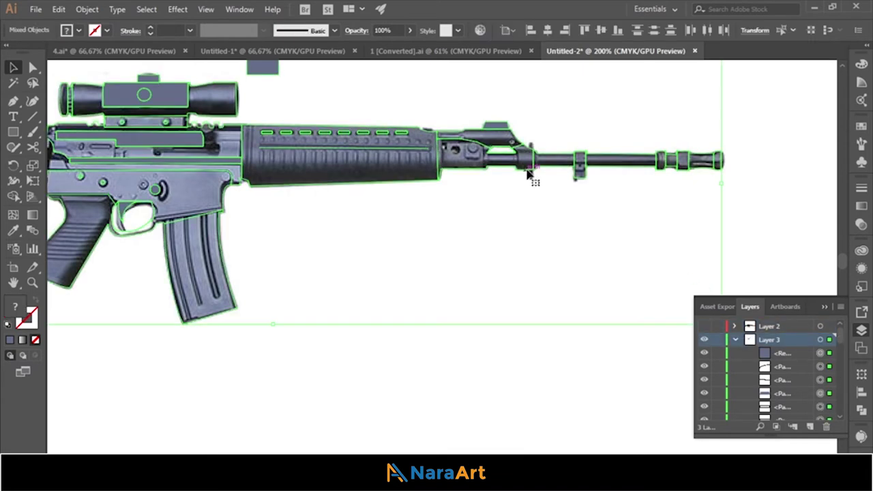
click(521, 140)
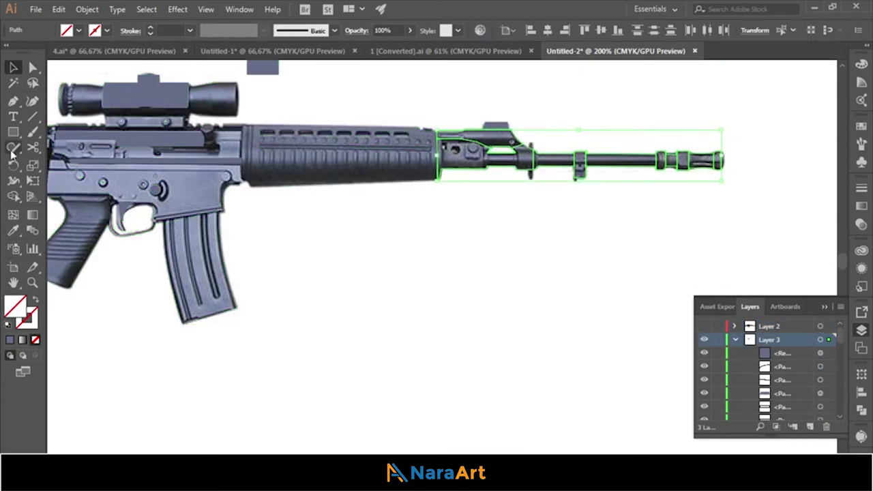
click(263, 67)
- Fill the handguard with the grey-blue colour
key(v)
click(337, 171)
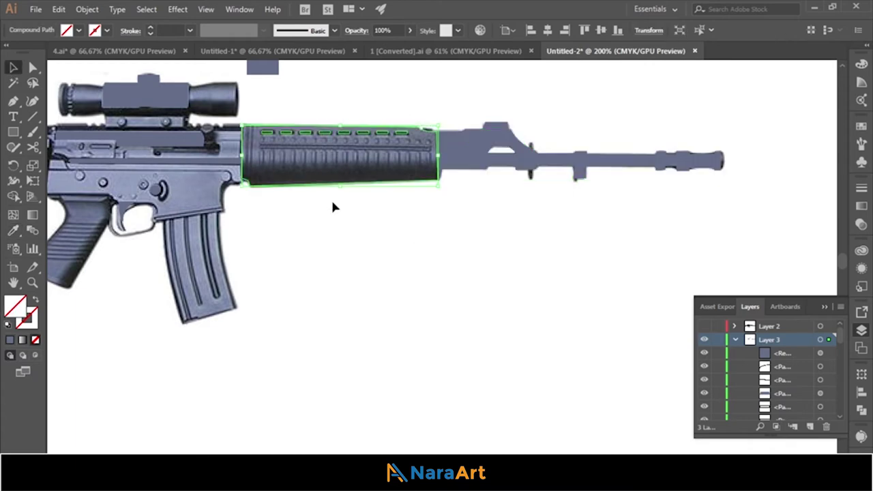
click(333, 206)
click(340, 156)
key(i)
click(263, 67)
key(v)
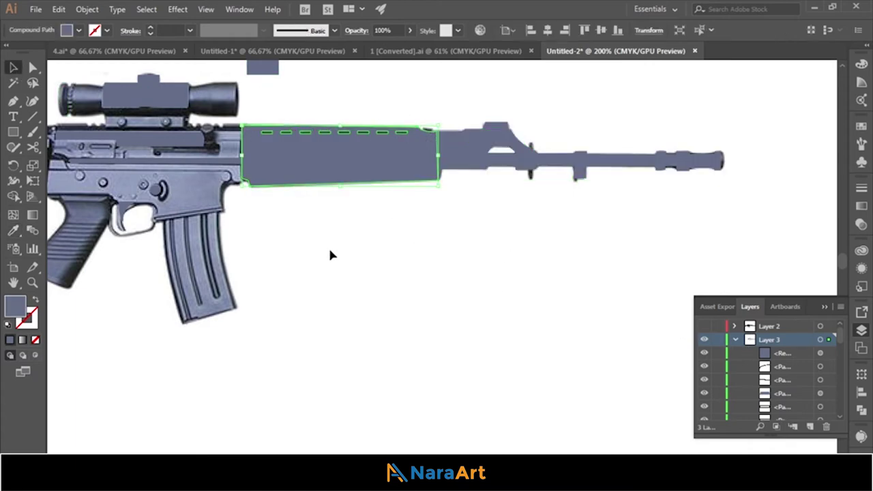
click(329, 255)
- Fill the magazine, lower receiver and grip with grey-blue
click(198, 266)
shift+click(136, 191)
shift+click(235, 102)
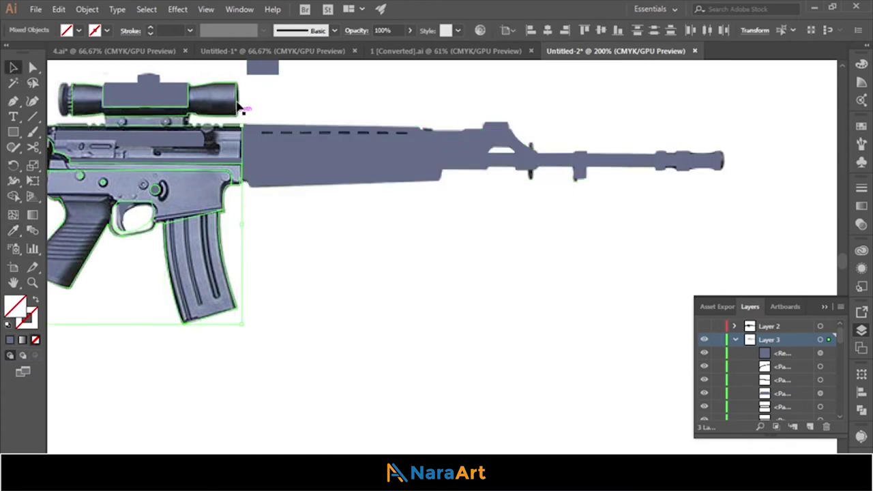
key(i)
click(263, 67)
key(v)
- Fill the upper receiver with grey-blue
click(233, 129)
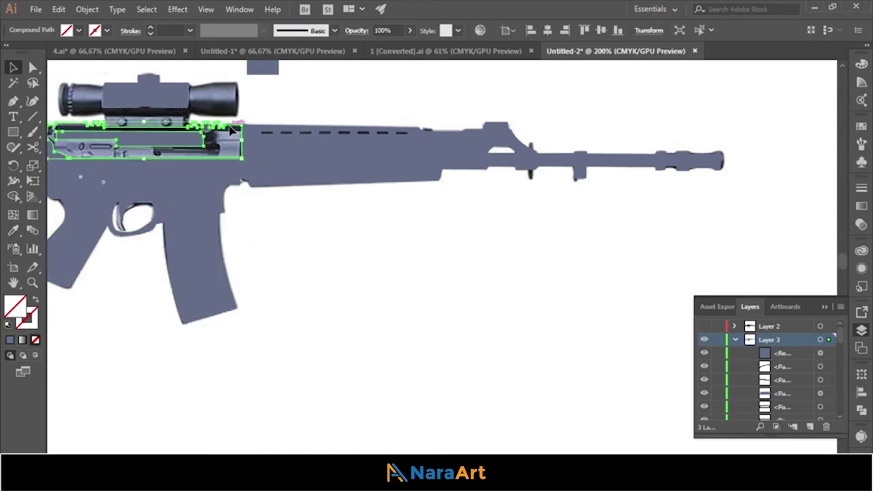
scroll(286, 184, left, 2)
scroll(345, 233, left, 8)
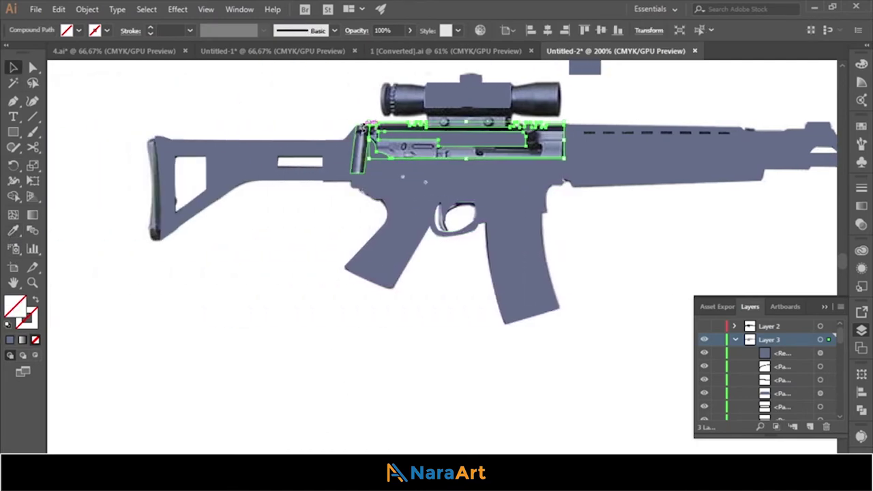
key(i)
click(586, 68)
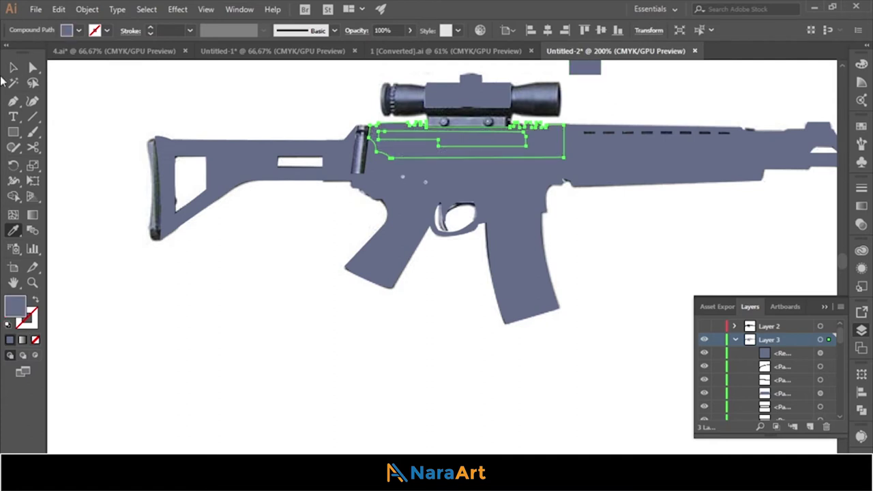
key(v)
click(375, 89)
- Fill the scope, receiver bar and top rail with grey-blue
click(381, 92)
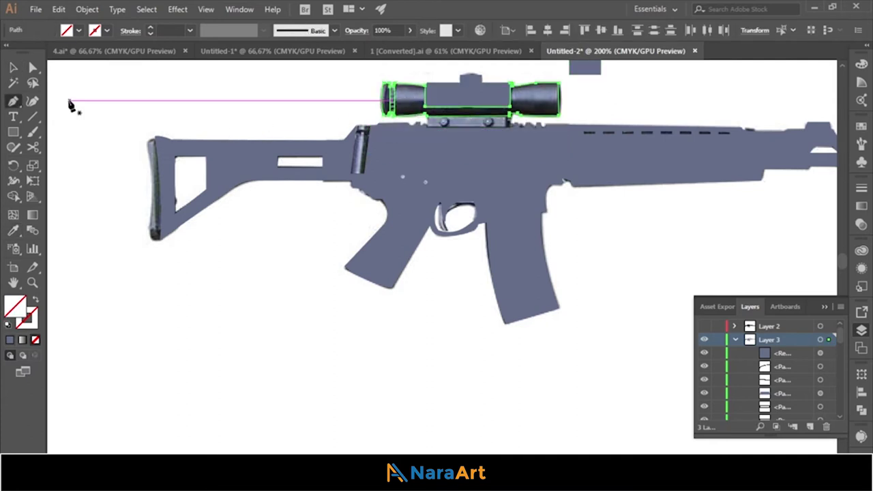
key(i)
click(545, 153)
key(v)
click(359, 150)
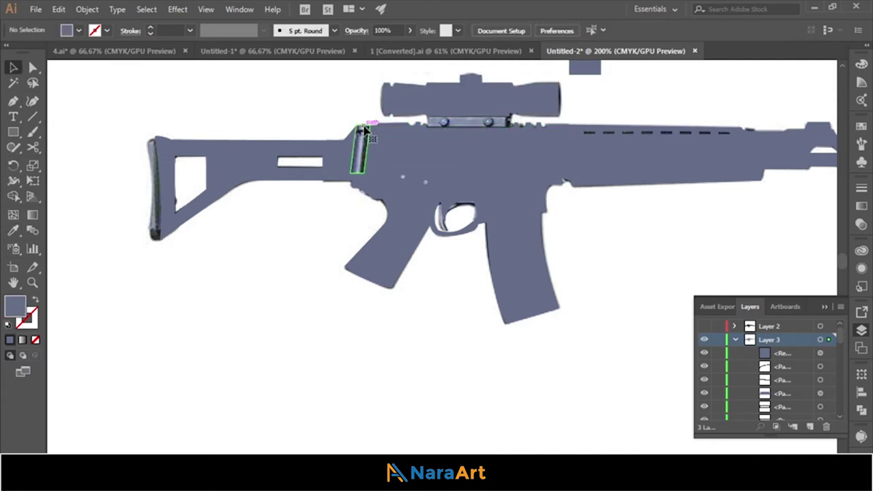
shift+click(468, 123)
key(i)
click(307, 170)
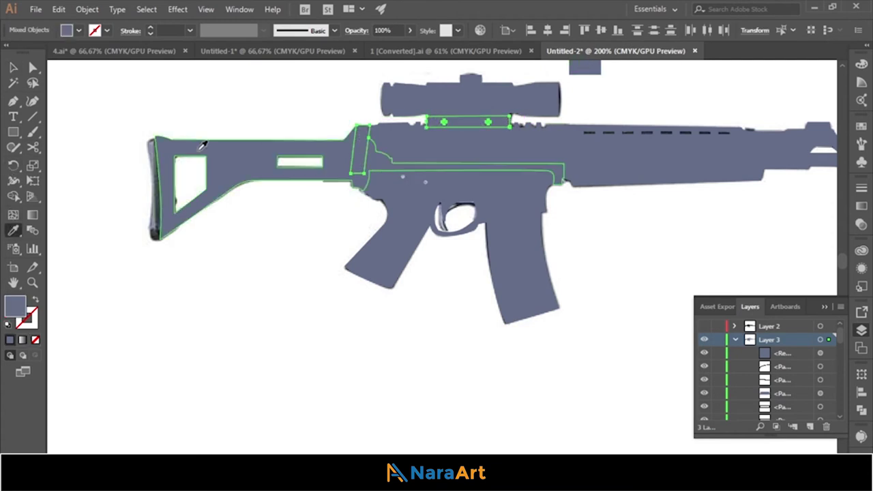
key(v)
- Show the black outline layer again over the grey-blue shapes and deselect everything
click(154, 191)
key(v)
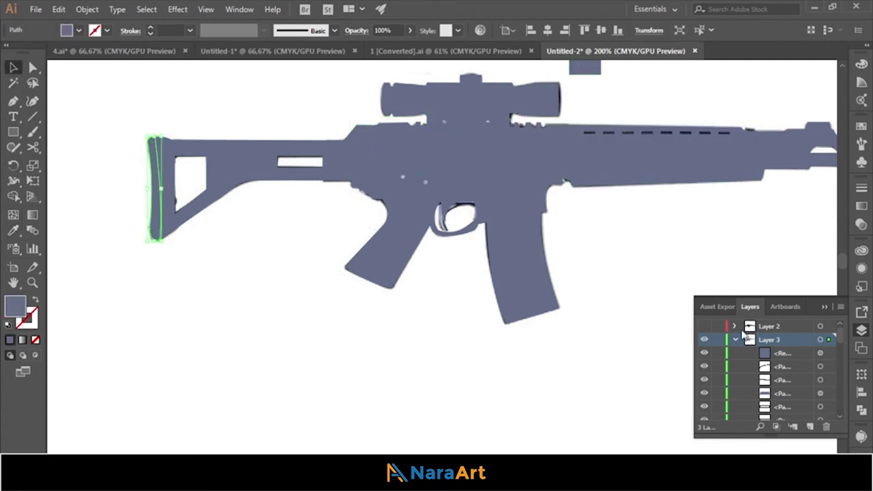
click(704, 326)
click(541, 386)
click(861, 330)
scroll(599, 387, up, 3)
scroll(598, 387, down, 3)
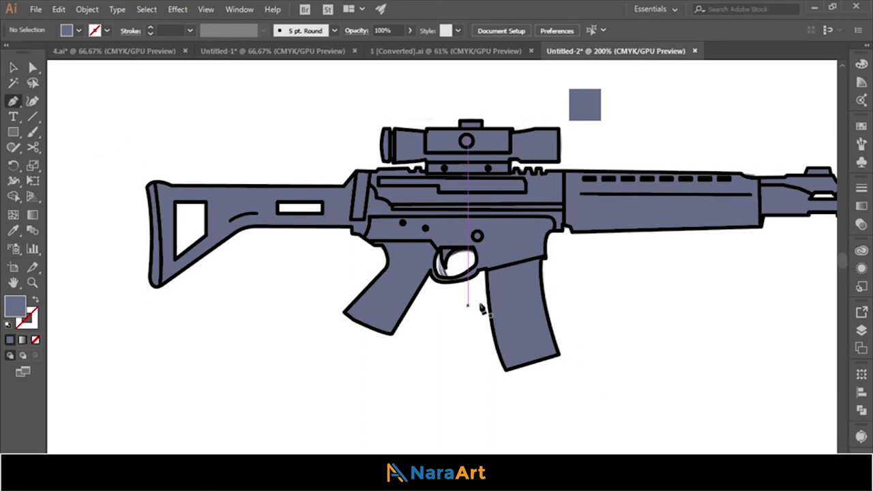
- Draw a curved stroke-only stripe path down the magazine
click(500, 287)
click(508, 368)
click(536, 408)
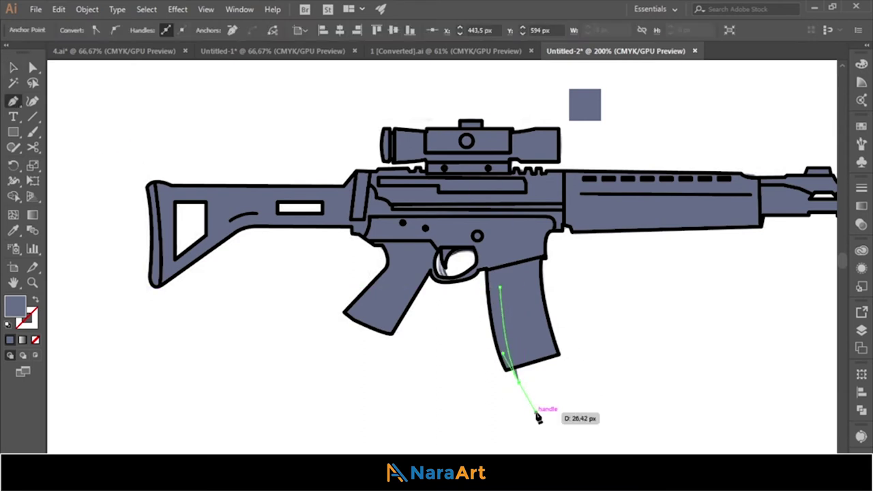
key(shift+x)
key(v)
- Give the magazine stripe a dark grey stroke
click(249, 358)
click(516, 380)
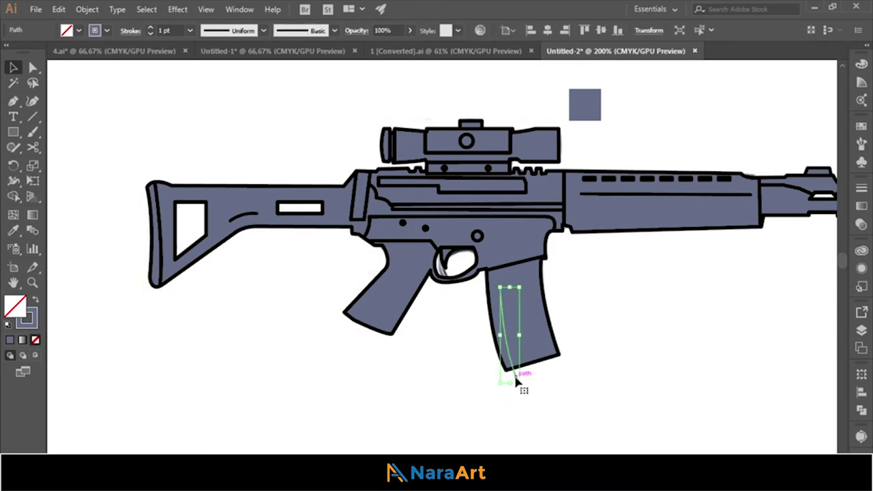
click(229, 351)
click(516, 381)
click(860, 63)
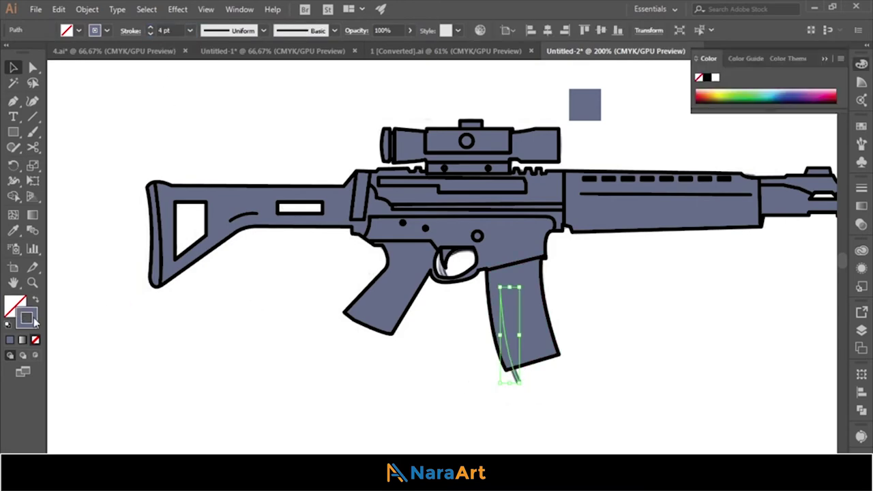
double_click(26, 317)
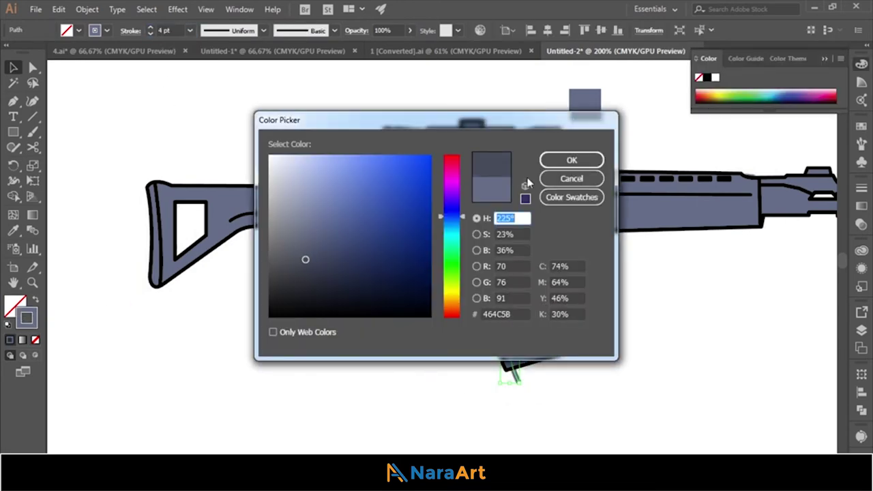
click(571, 160)
- Expand the stripe's stroke into a filled shape and round its corners
click(87, 9)
click(116, 132)
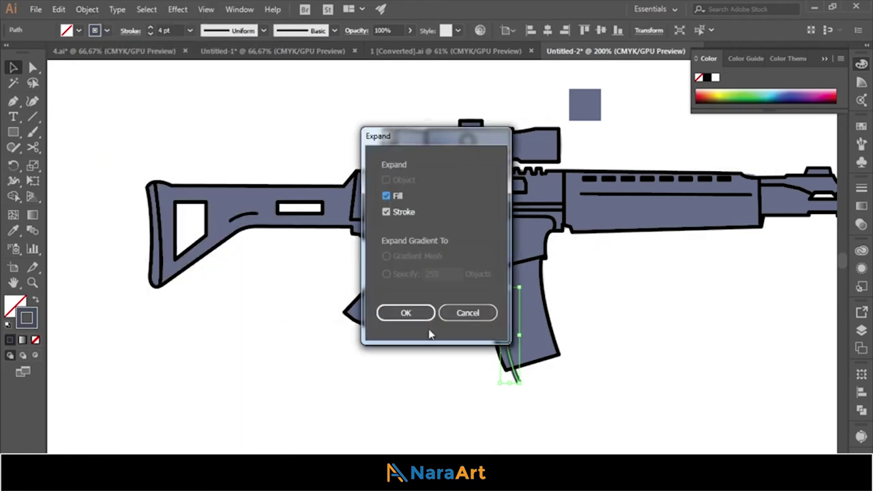
click(413, 314)
scroll(569, 392, up, 3)
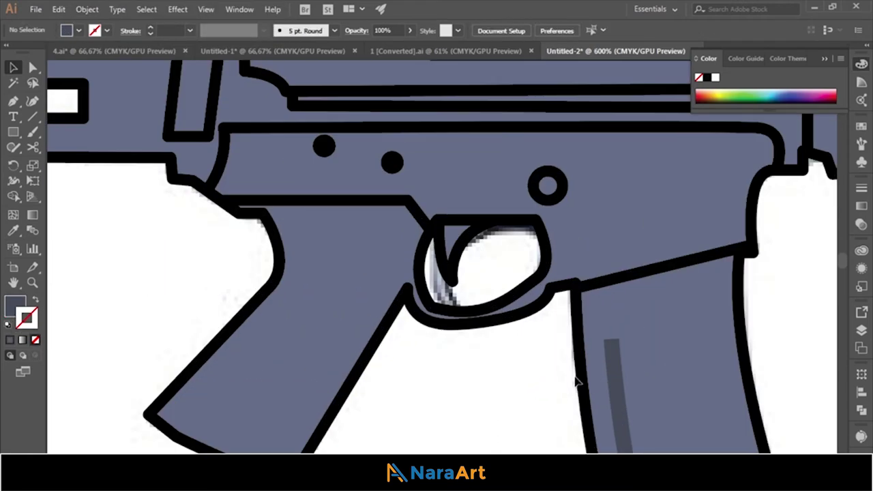
mouse_move(576, 382)
mouse_down()
mouse_move(330, 275)
mouse_move(271, 148)
mouse_up()
key(a)
click(338, 130)
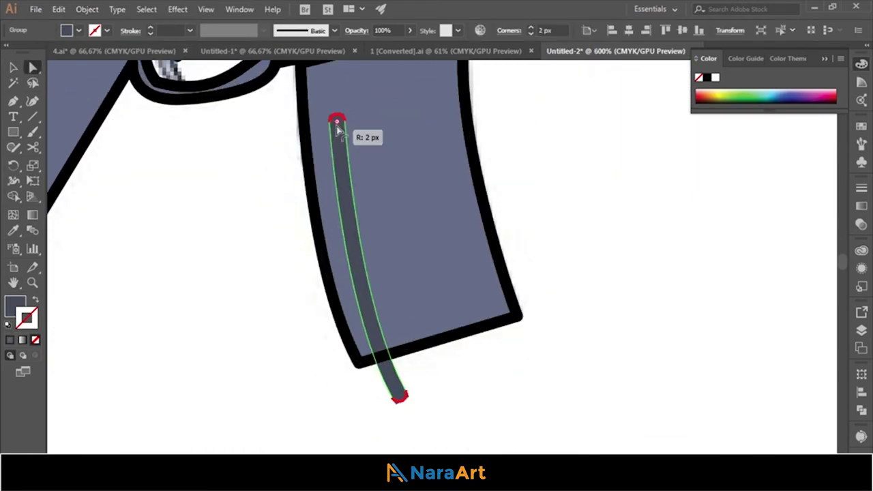
click(240, 273)
- Copy the stripe to make four, then trim their ends below the magazine with Shape Builder
key(v)
drag(364, 285, 471, 280)
drag(563, 415, 379, 385)
click(586, 352)
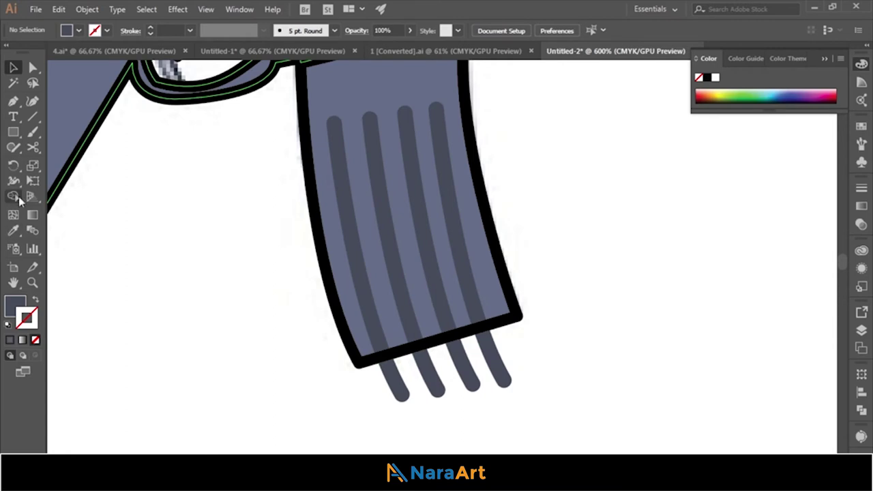
click(478, 239)
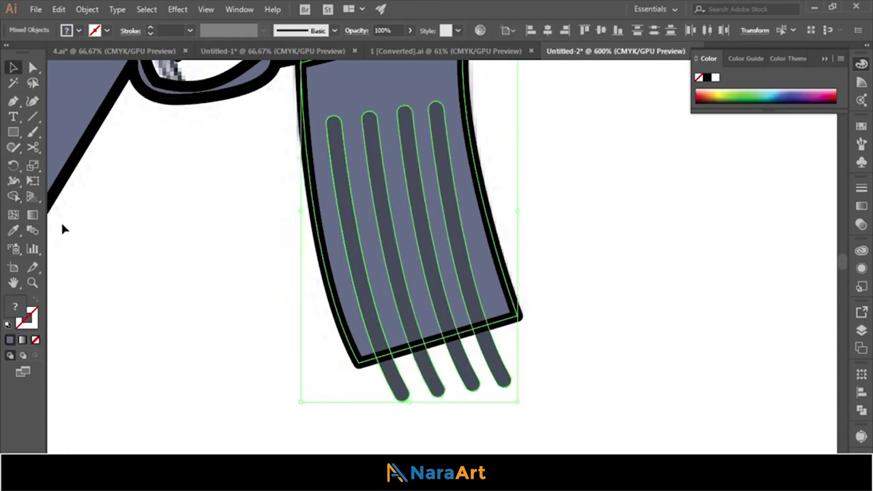
drag(518, 382, 308, 396)
- Draw a curved stroke-only stripe line across the pistol grip
click(185, 287)
key(ctrl+minus)
key(ctrl+minus)
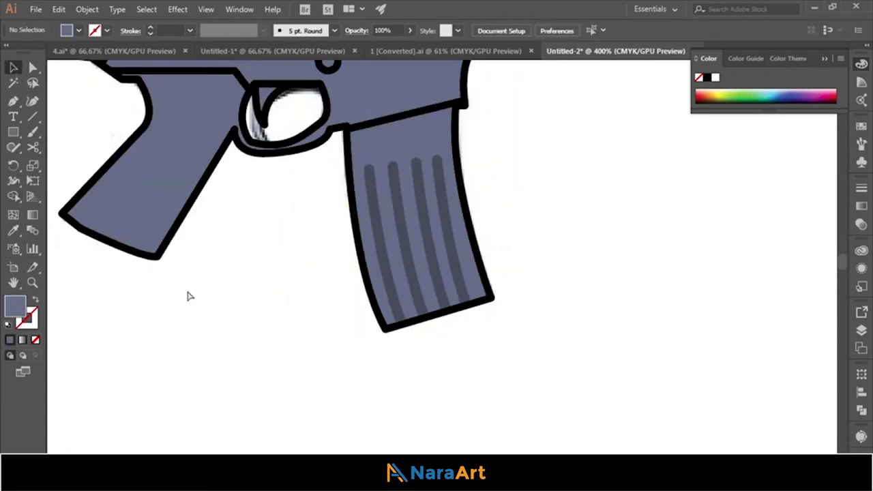
key(ctrl+minus)
key(p)
click(253, 212)
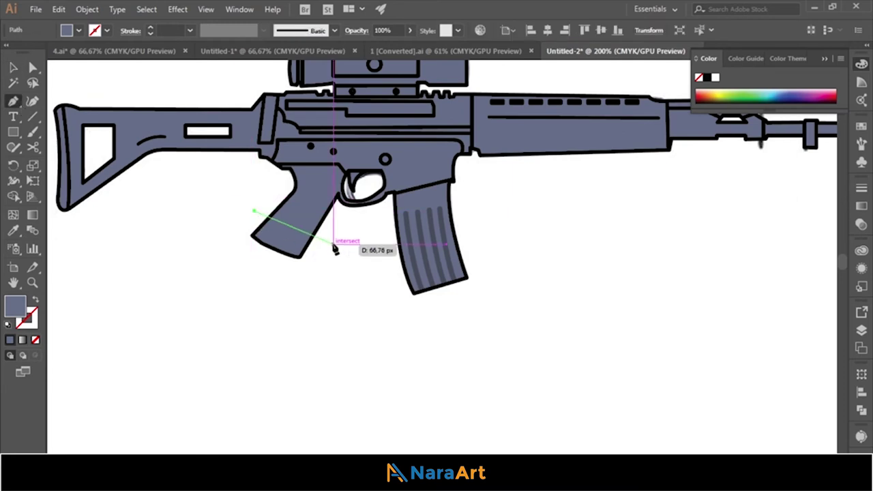
click(361, 253)
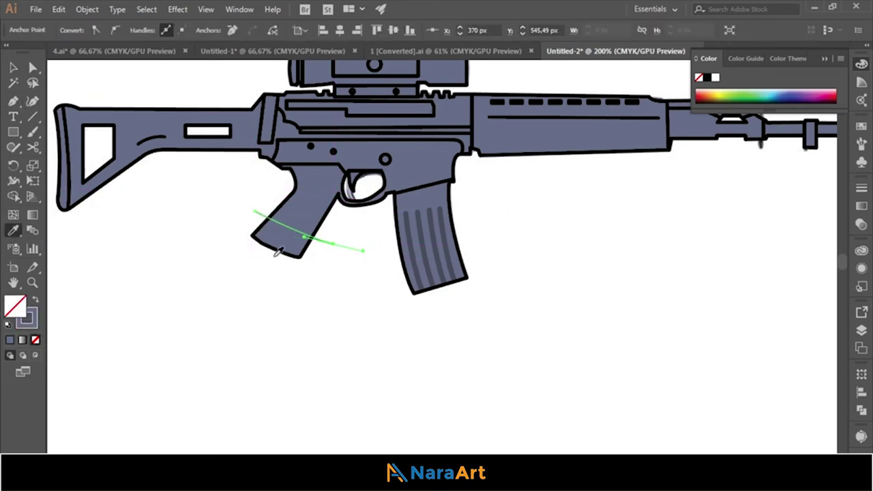
click(13, 230)
click(37, 300)
- Duplicate the grip stripe into a row of parallel offset stripes using Ctrl+D
key(v)
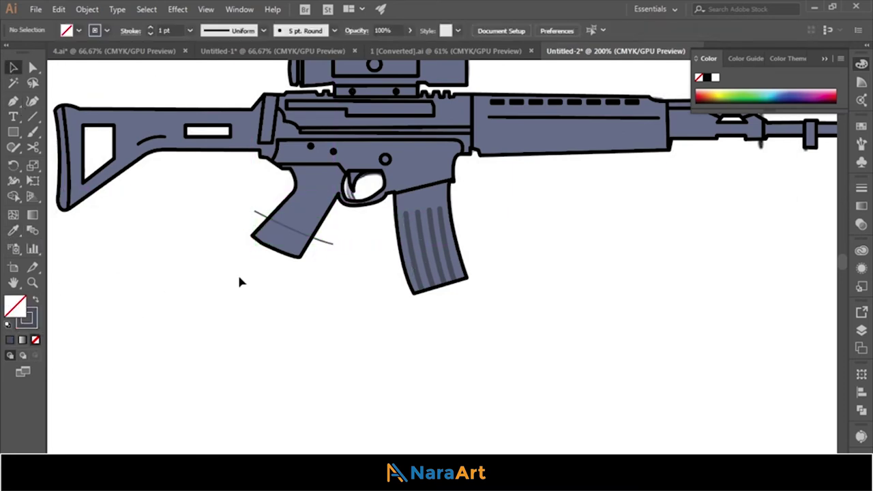
click(293, 231)
click(177, 86)
click(330, 249)
mouse_move(329, 249)
mouse_down()
mouse_move(332, 234)
mouse_move(336, 264)
mouse_up()
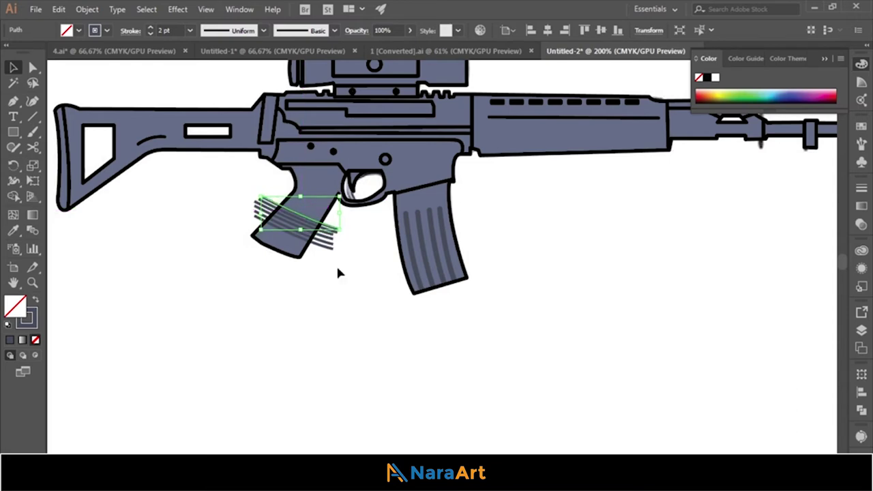
key(ctrl+d)
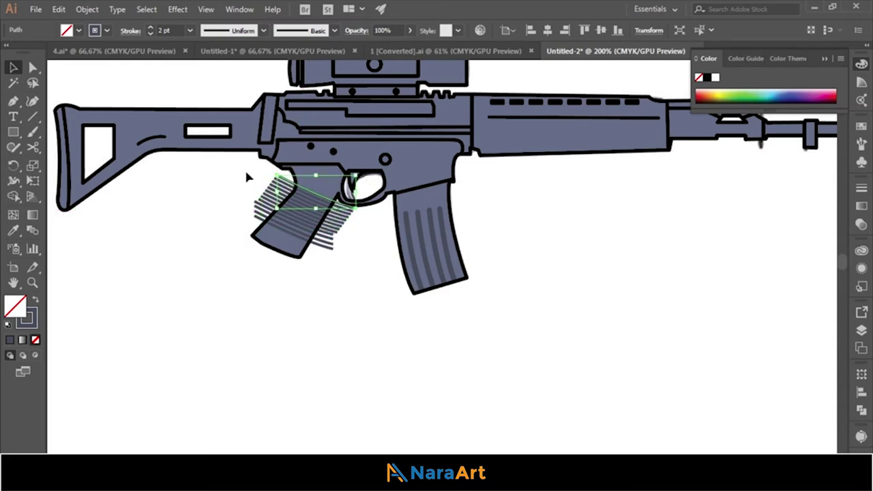
shift+click(276, 230)
shift+click(331, 243)
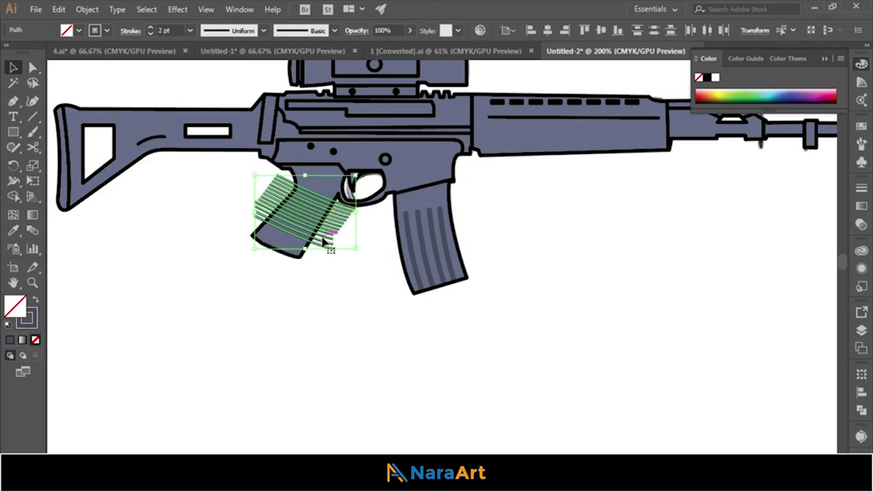
click(325, 306)
- Trim the stripe ends past the grip's left and right edges with Shape Builder
key(ctrl+plus)
drag(208, 276, 203, 151)
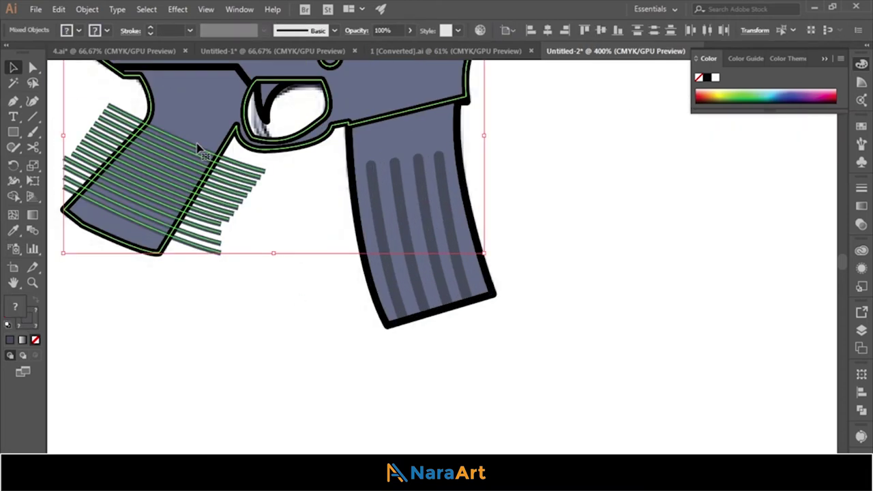
click(225, 204)
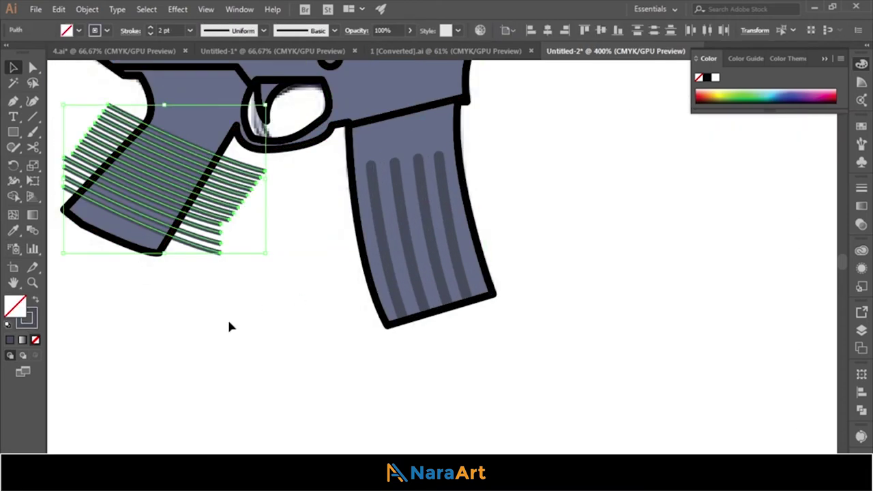
shift+click(144, 254)
click(11, 197)
drag(210, 196, 235, 162)
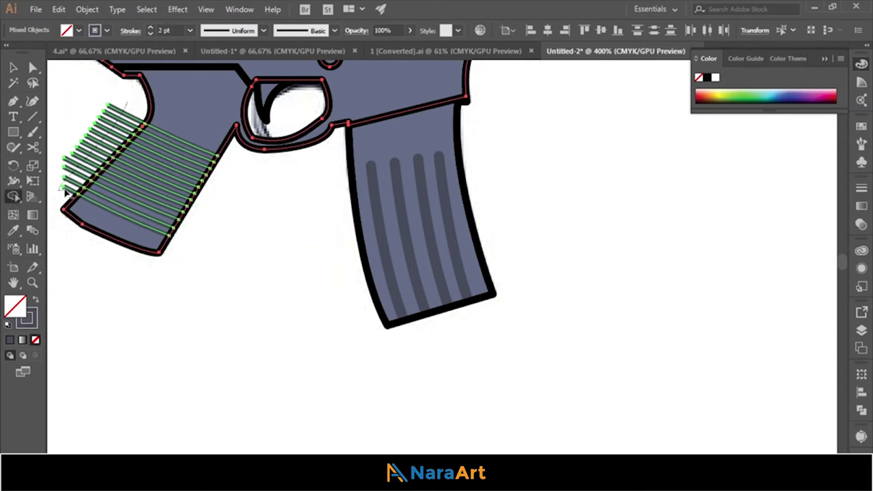
drag(66, 193, 109, 104)
key(v)
click(229, 351)
key(ctrl+minus)
key(ctrl+minus)
key(ctrl+minus)
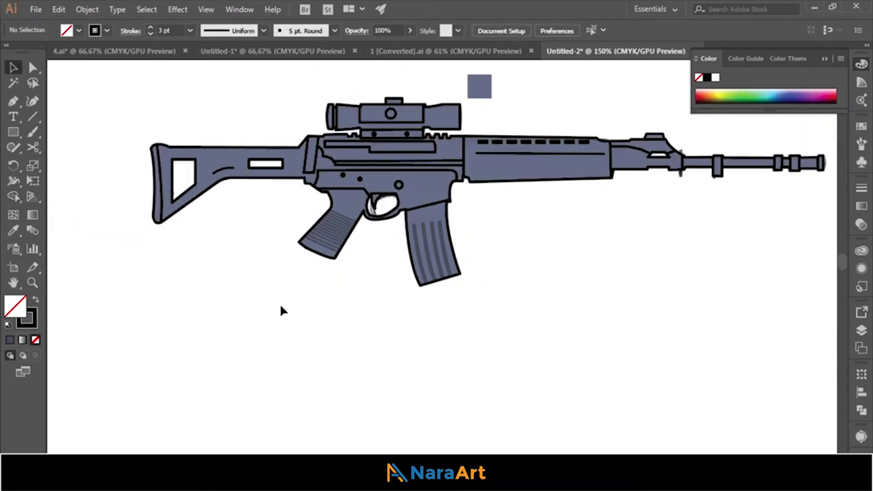
- On Layer 3, draw a vertical rib line down across the handguard
click(15, 102)
click(861, 328)
click(819, 340)
click(527, 340)
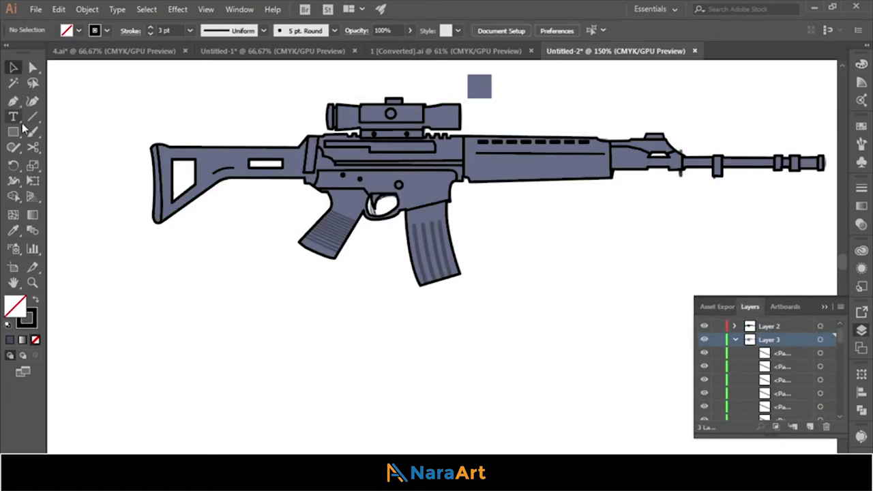
click(479, 164)
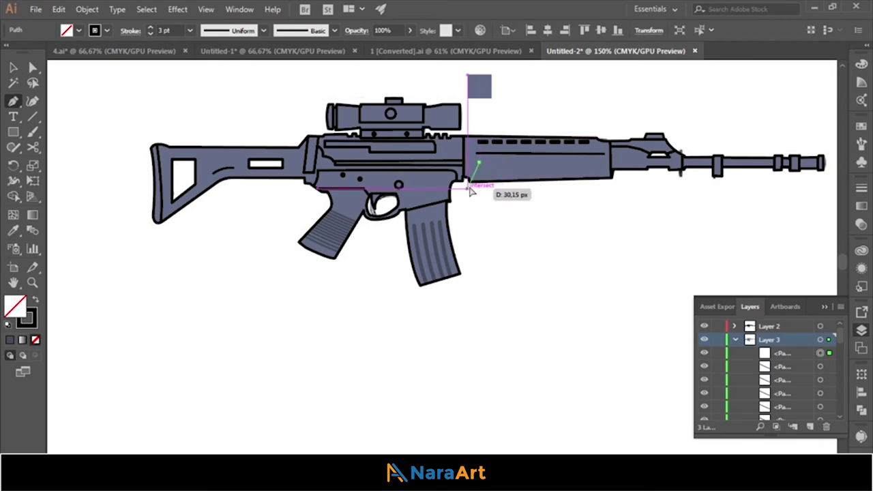
key(ctrl+equal)
key(ctrl+equal)
key(ctrl+equal)
click(441, 348)
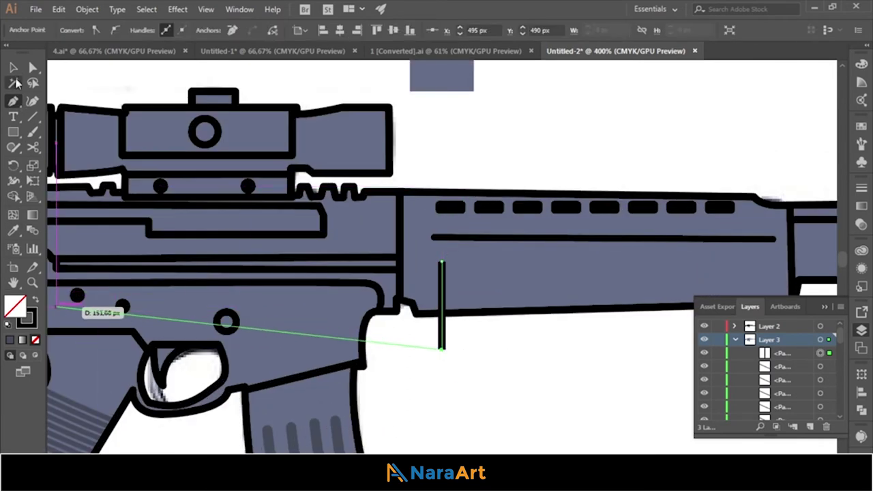
key(v)
- Duplicate the rib into evenly spaced copies across the handguard with Ctrl+D
key(ctrl+equal)
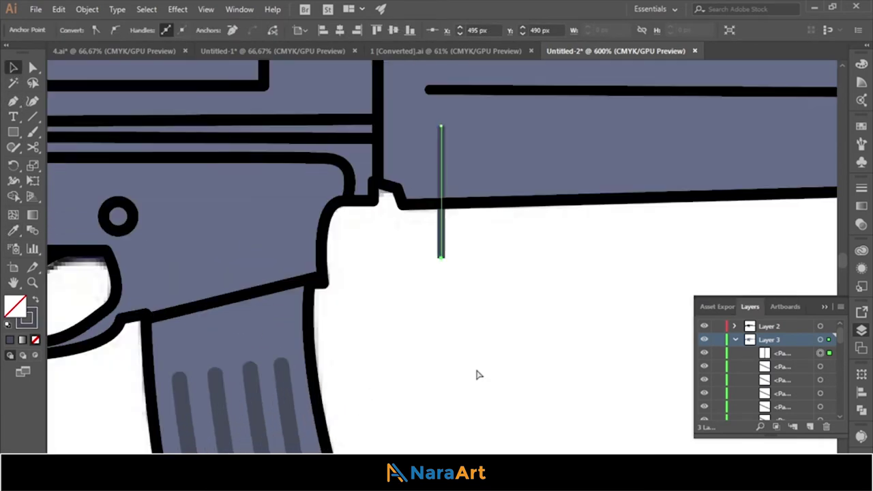
drag(442, 236, 463, 232)
click(465, 220)
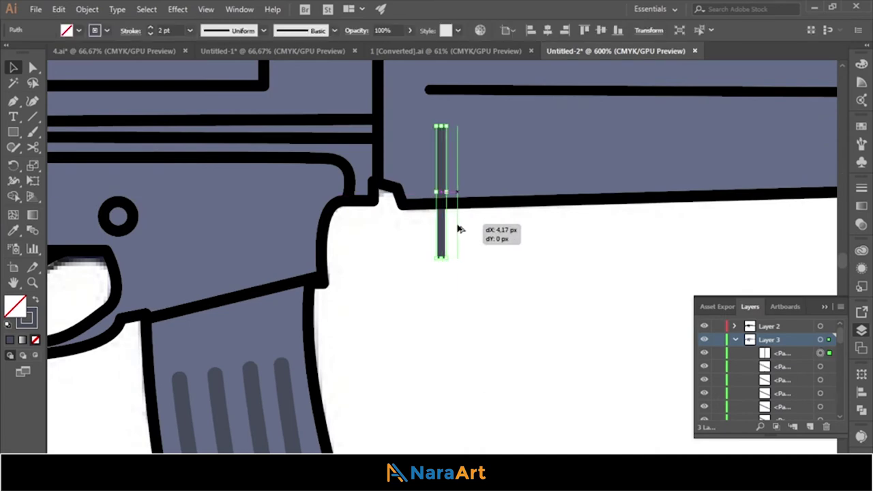
key(ctrl+d)
key(ctrl+d)
key(ctrl+d)
key(ctrl+d)
key(ctrl+d)
key(ctrl+d)
key(ctrl+d)
key(ctrl+d)
key(ctrl+d)
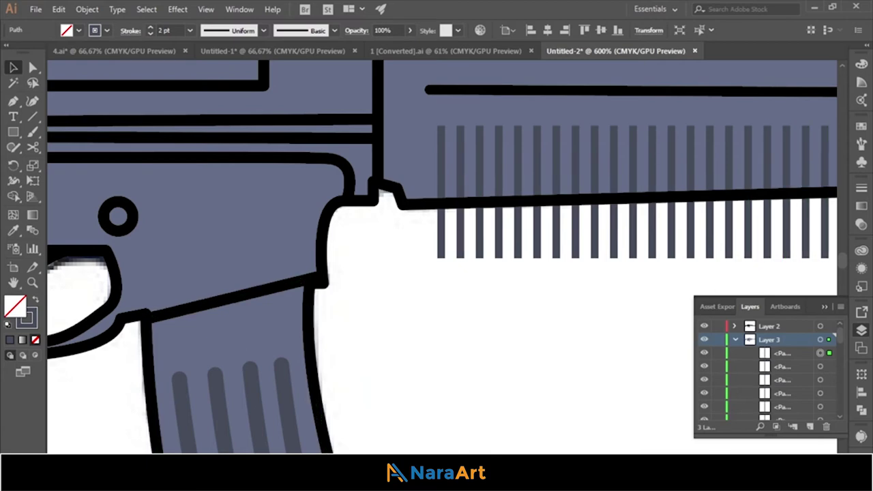
key(ctrl+minus)
- Clip the ribs inside the handguard outline with a clipping mask (Ctrl+7)
shift+click(341, 218)
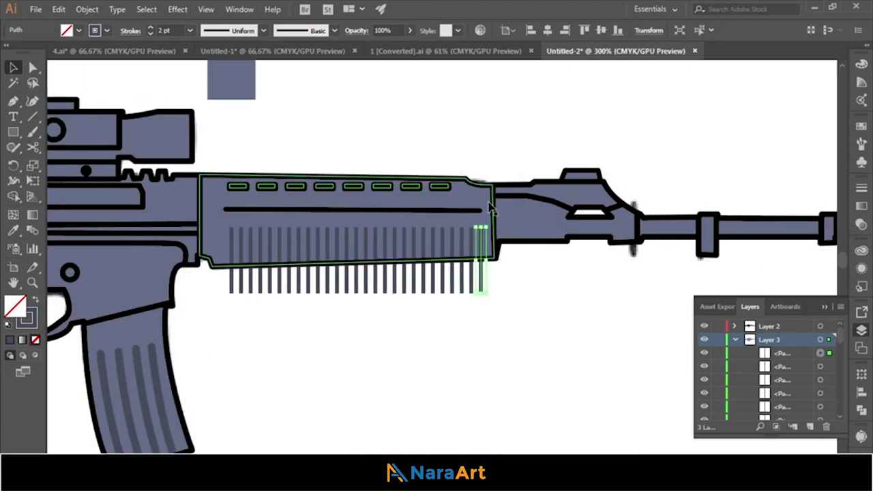
shift+drag(221, 301, 488, 283)
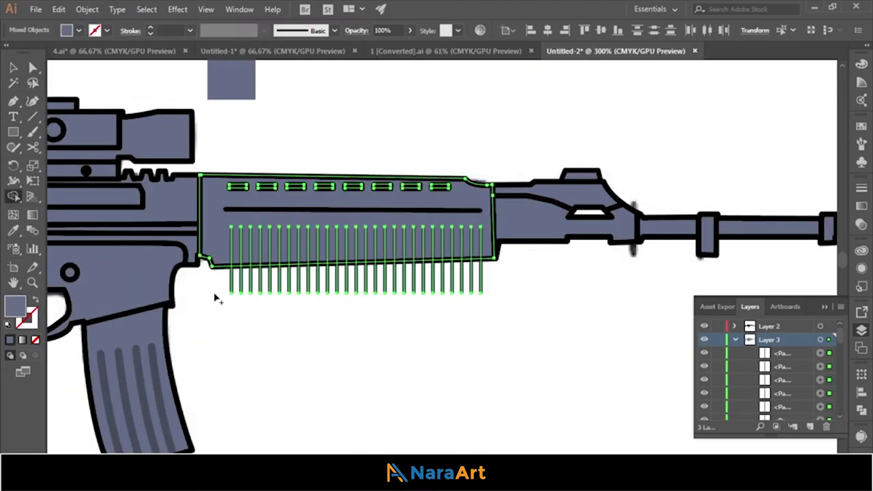
key(ctrl+7)
click(313, 297)
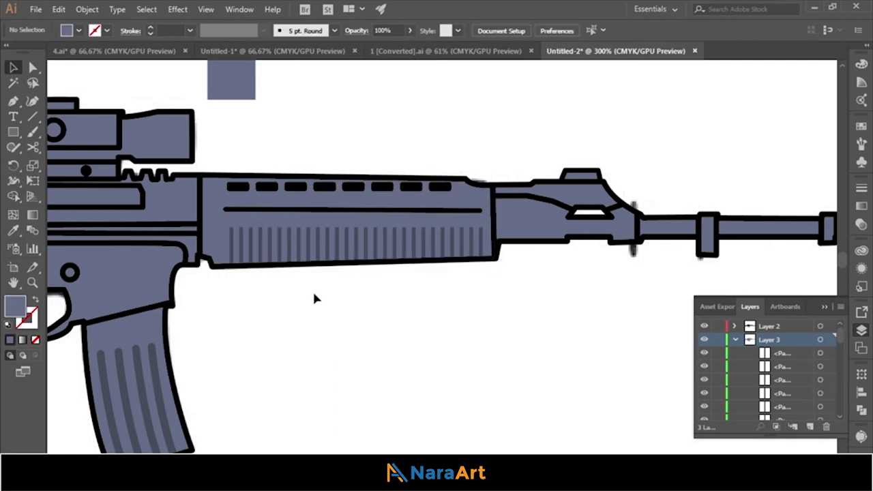
key(space)
drag(298, 318, 558, 277)
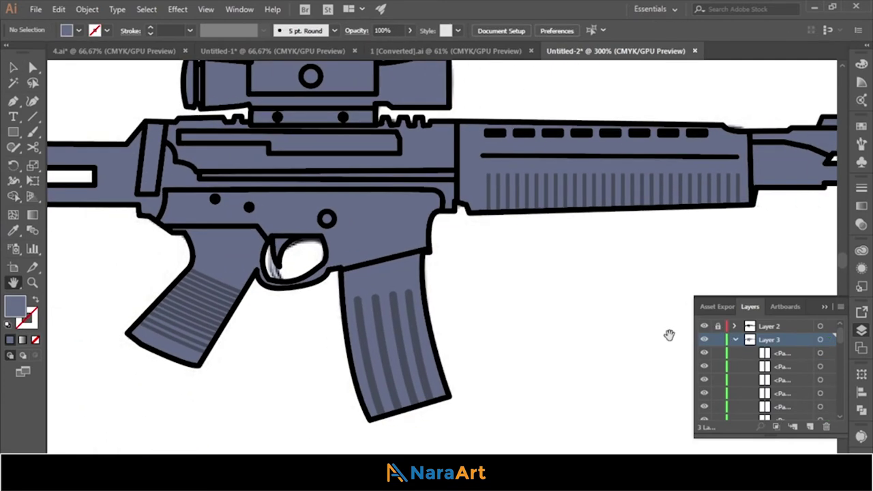
- Pen-draw a closed shape over the scope's top half, curving its lower edge along the middle
drag(505, 288, 551, 415)
key(p)
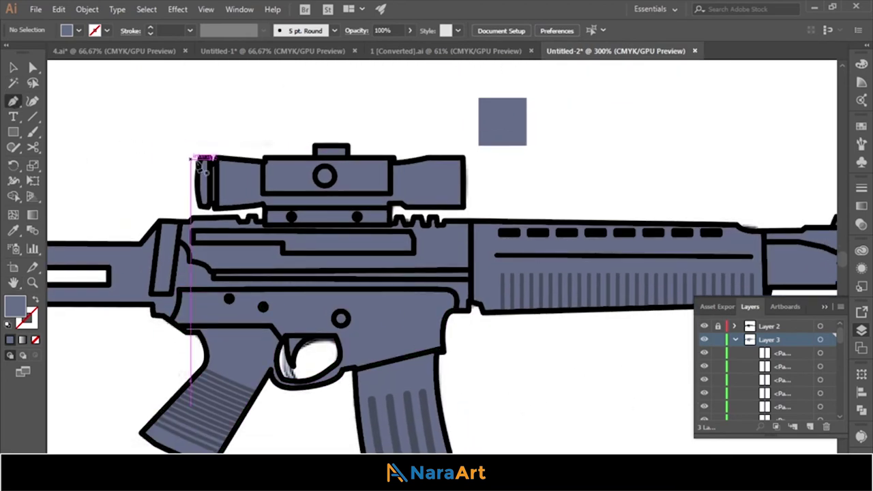
click(181, 159)
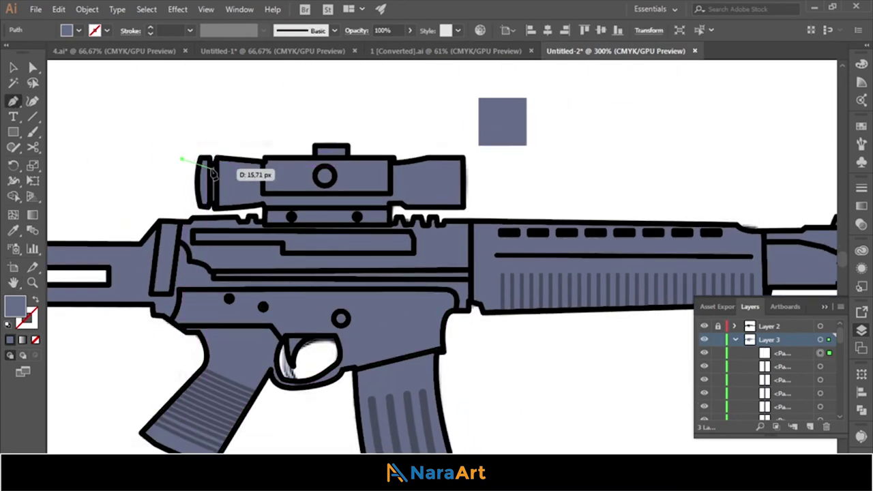
drag(247, 171, 283, 169)
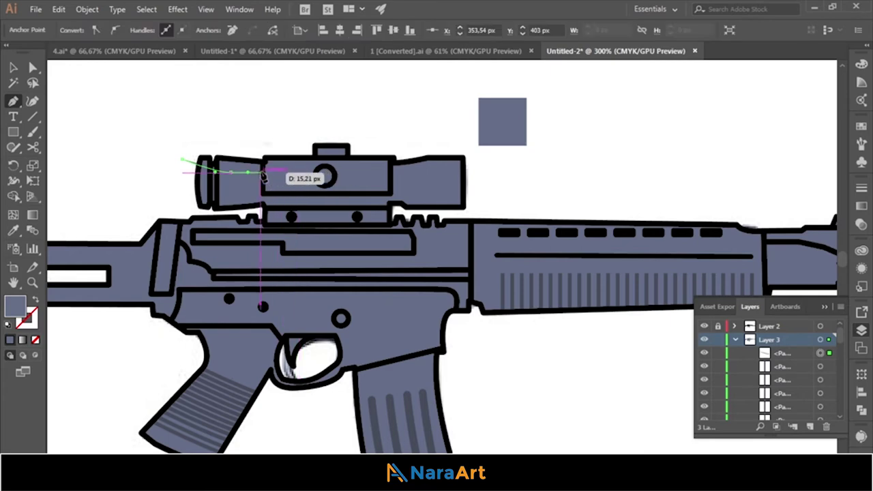
click(428, 174)
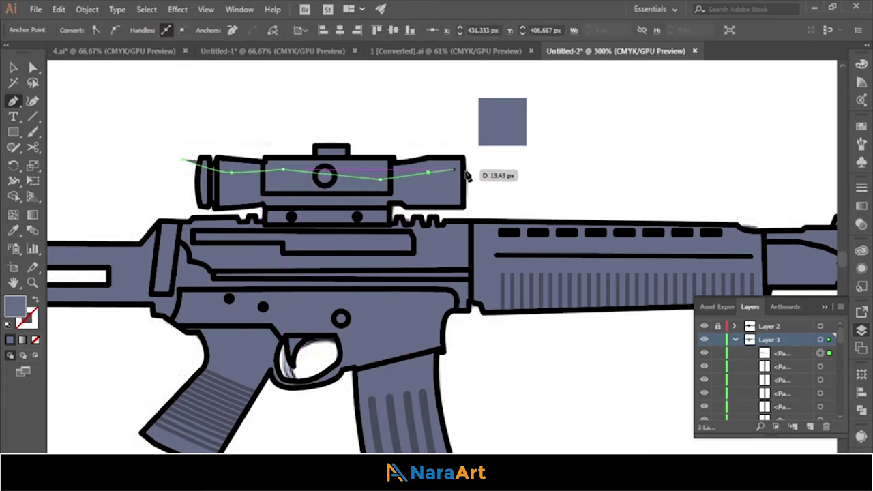
click(473, 163)
click(433, 126)
click(219, 100)
- Eyedrop the darker rib grey onto the shape and add the scope body to the selection
click(171, 129)
click(181, 160)
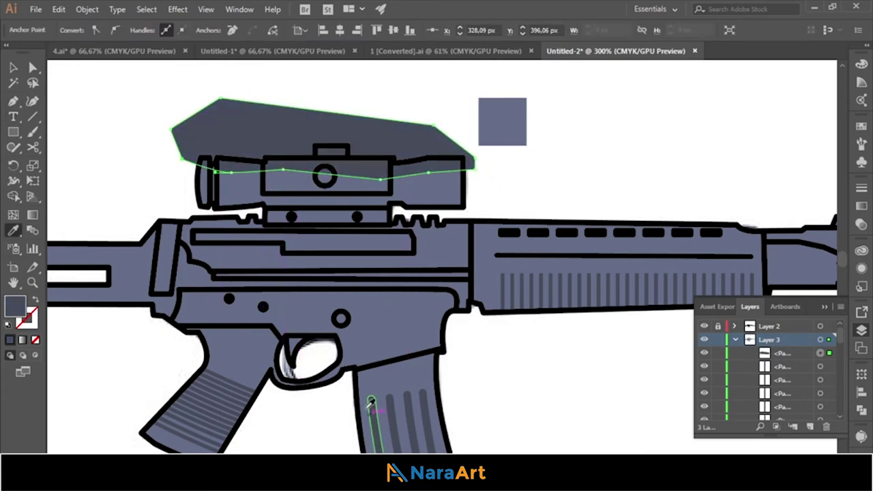
key(v)
shift+click(201, 197)
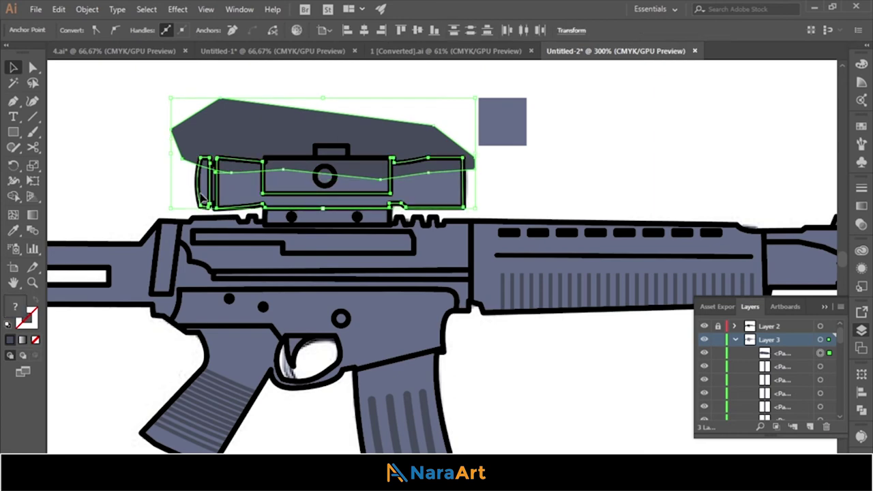
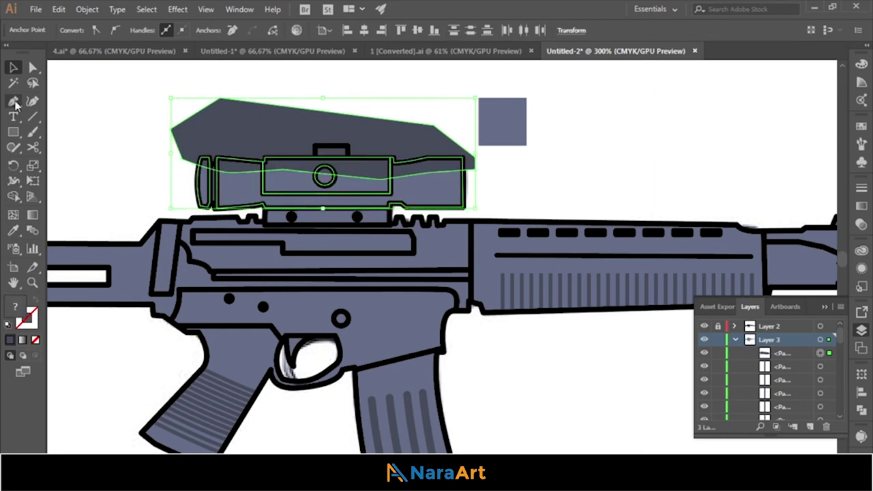
- Trim the scope shadow's overhang away with Shape Builder
click(13, 196)
alt+click(198, 130)
key(v)
click(157, 109)
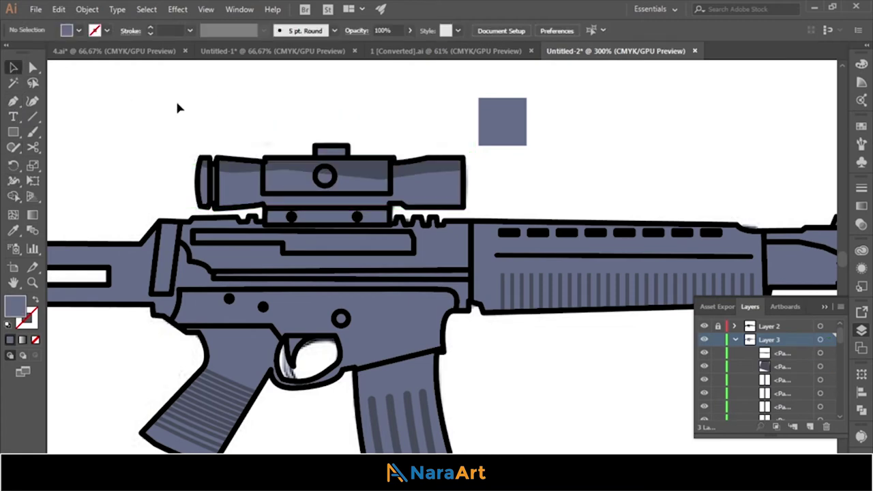
scroll(176, 99, down, 2)
- Draw a shadow band over the receiver top and trim its overflow to the receiver
click(175, 258)
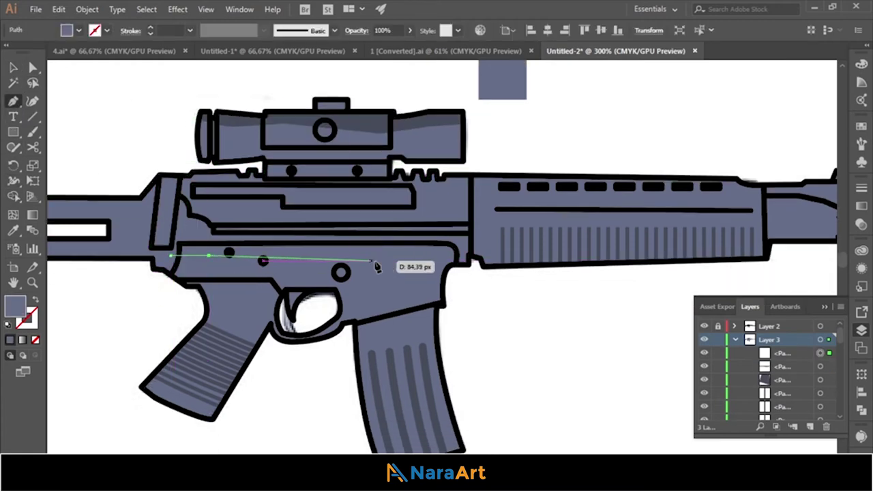
click(406, 256)
click(444, 256)
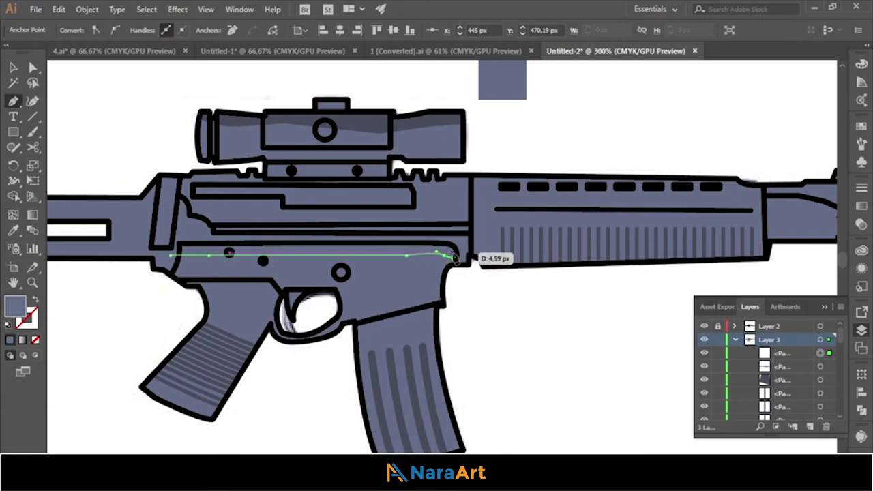
click(408, 213)
click(175, 213)
click(170, 255)
key(v)
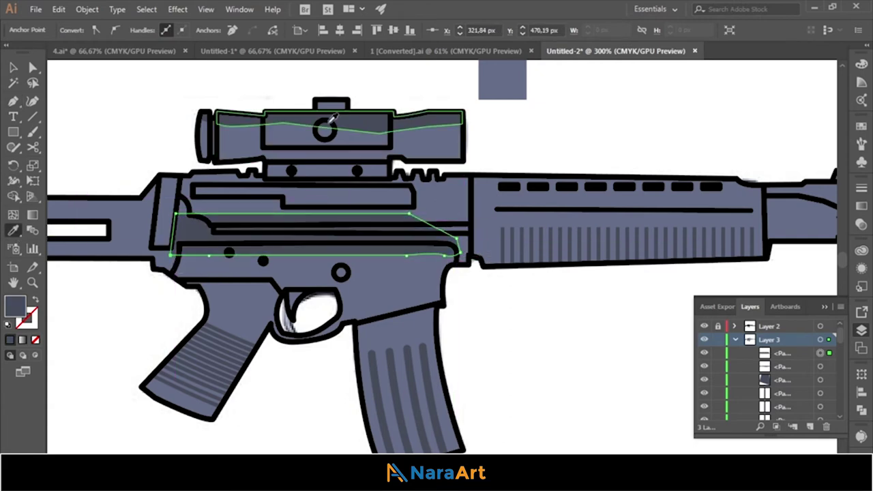
shift+click(425, 295)
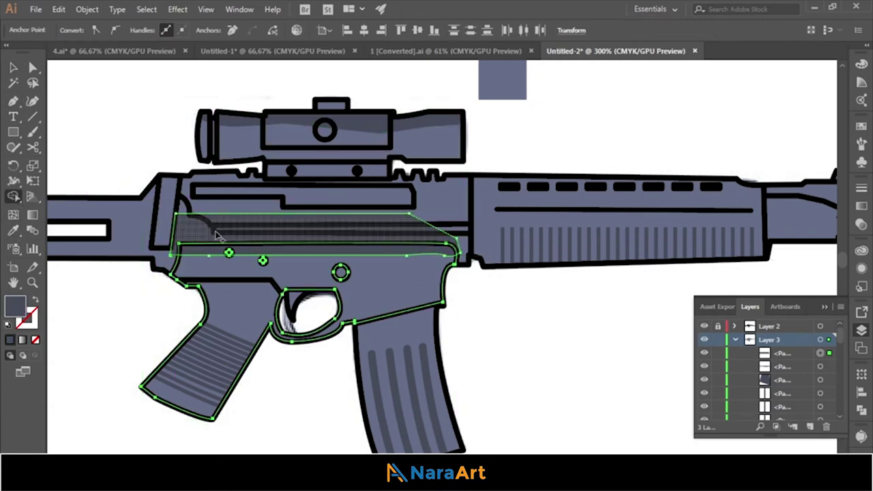
click(96, 134)
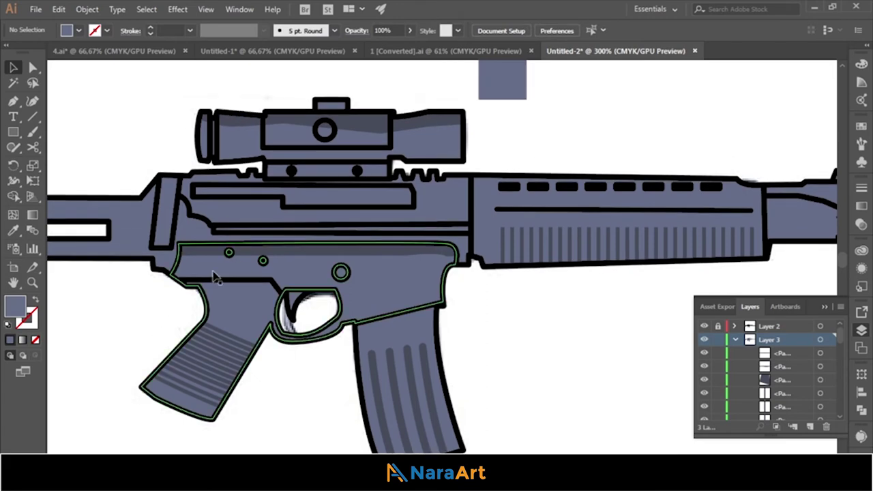
- Draw an angled shadow shape over the handguard top, send it backward and select it with the handguard
click(480, 163)
drag(453, 194, 460, 212)
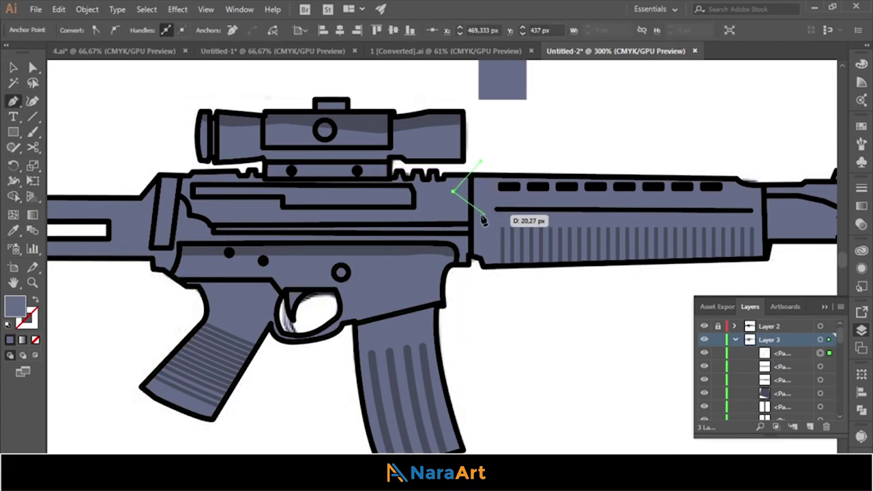
click(457, 209)
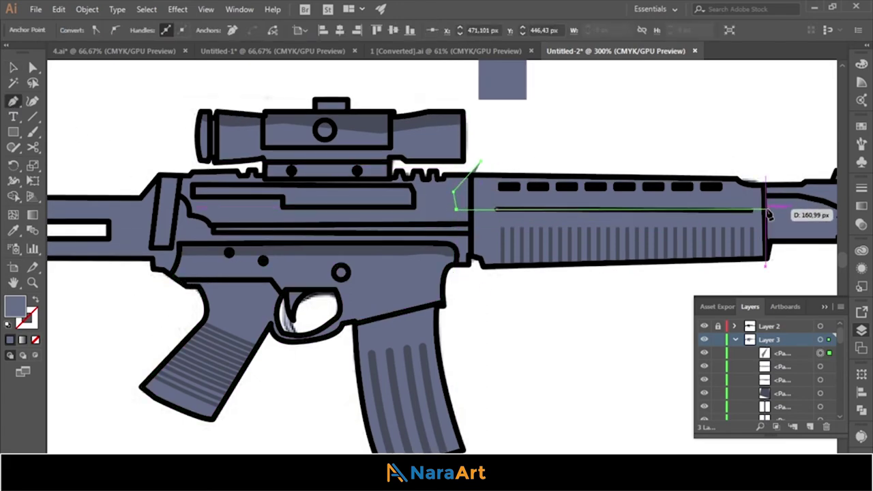
click(775, 209)
click(764, 151)
click(665, 141)
click(480, 163)
key(v)
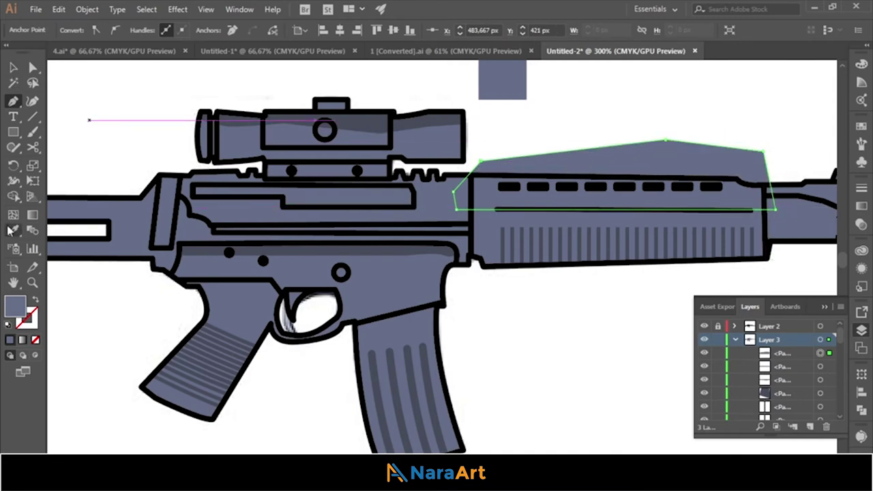
key(ctrl+shift+bracketleft)
shift+click(739, 232)
shift+click(759, 263)
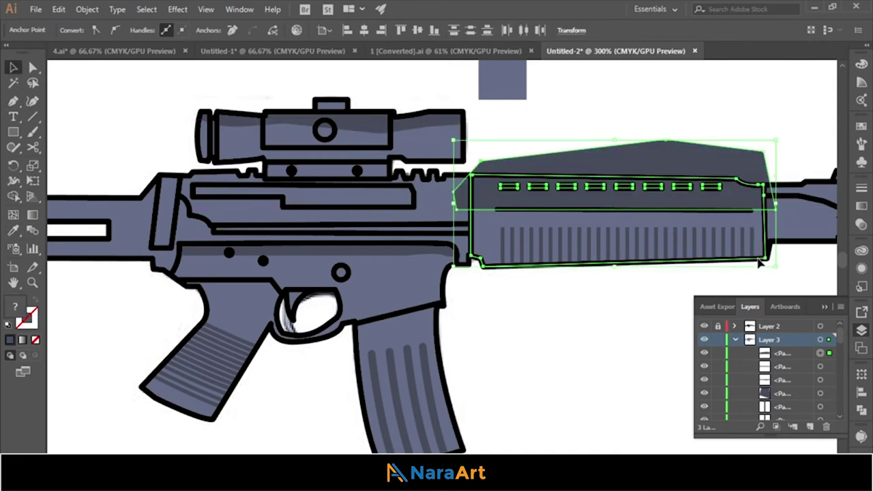
click(586, 116)
- Pen-draw a shadow over the front sight block and remove the excess outside it
scroll(566, 243, right, 5)
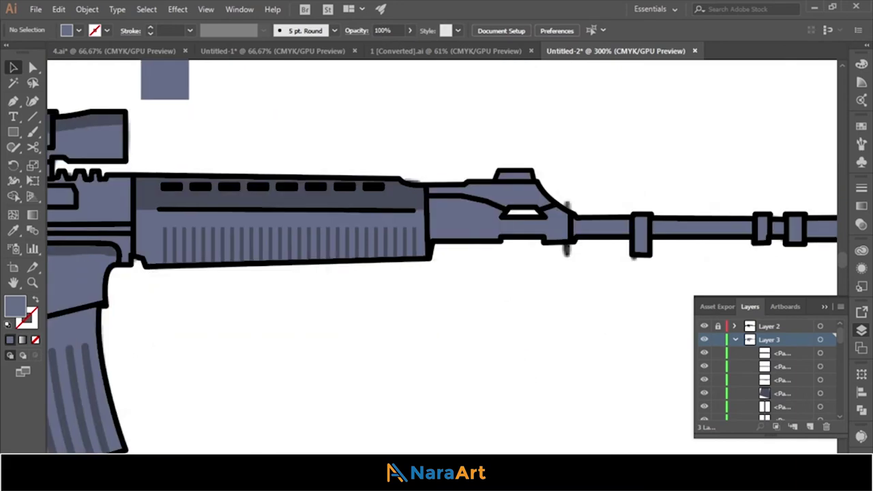
click(17, 101)
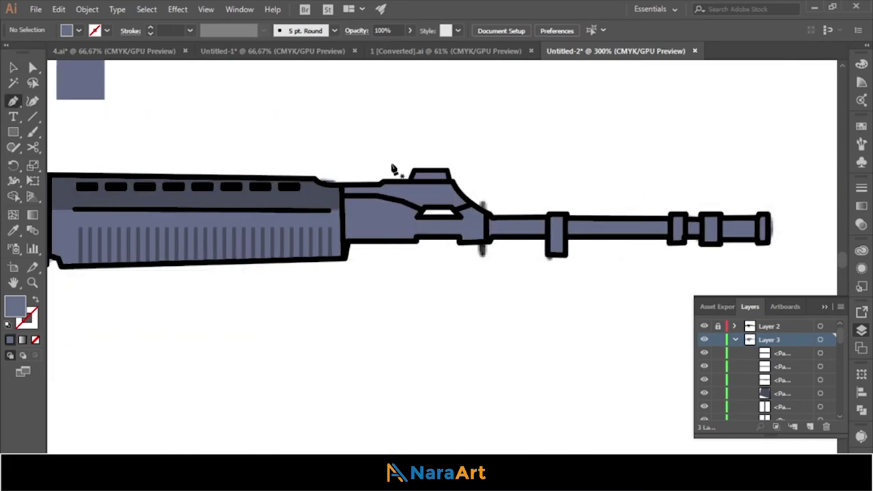
click(372, 178)
drag(418, 192, 454, 191)
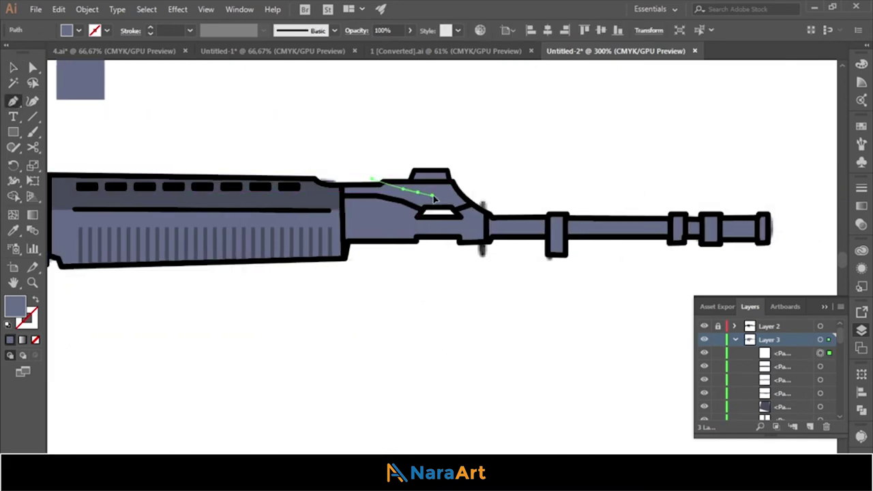
click(477, 186)
click(494, 148)
click(429, 112)
click(345, 141)
key(v)
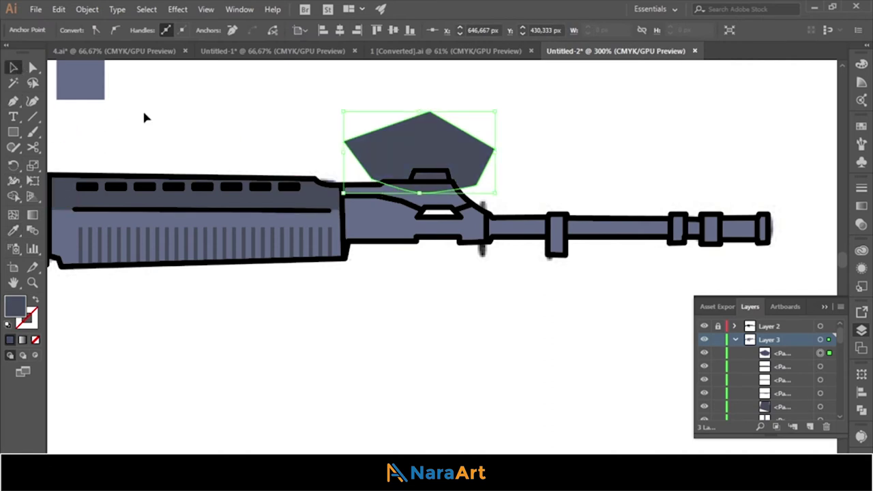
key(Delete)
click(264, 114)
- Draw a four-corner shadow shape along the top of the barrel
scroll(264, 114, down, 1)
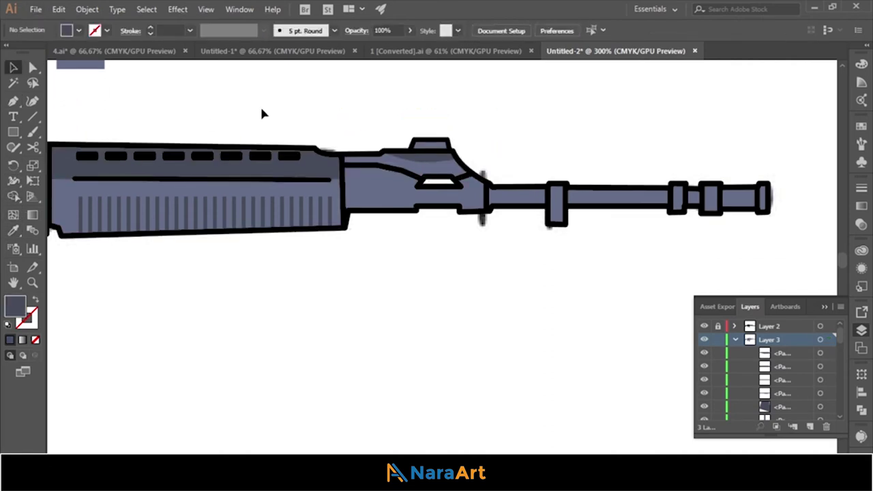
click(476, 195)
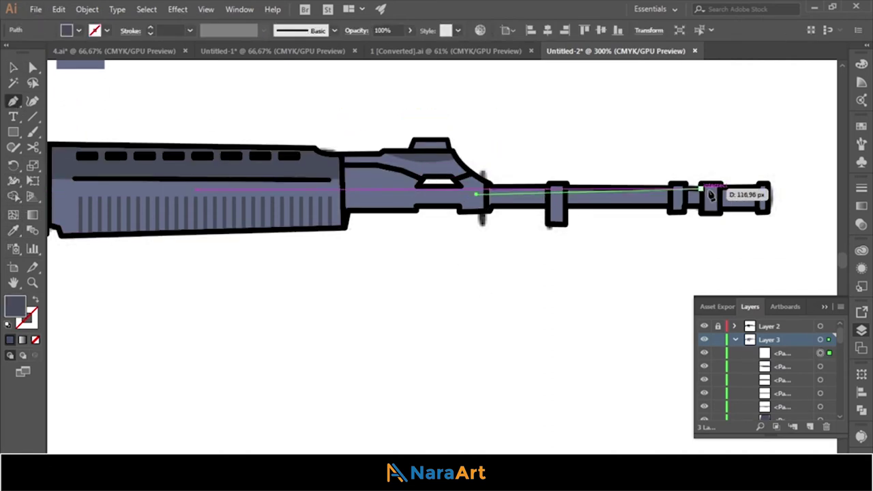
click(783, 198)
click(779, 164)
click(506, 159)
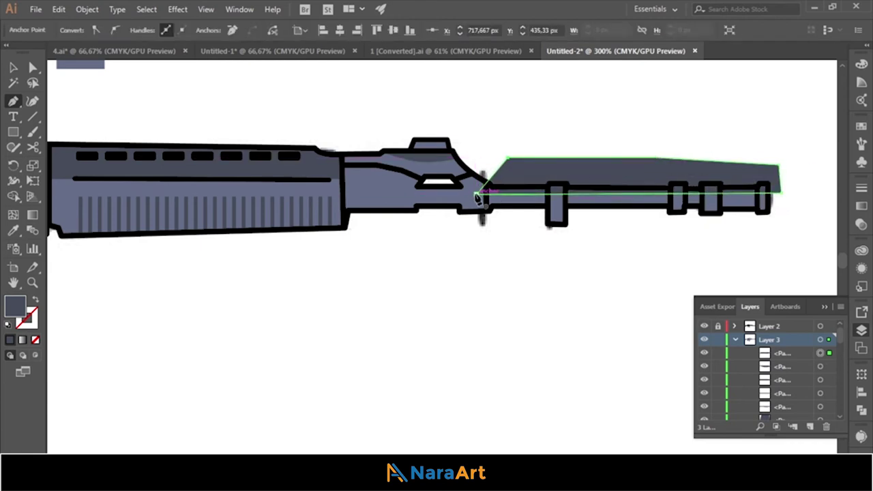
click(476, 194)
- Select the barrel shadow with the barrel rings and delete the part above the barrel
shift+click(677, 204)
shift+click(710, 204)
shift+click(762, 204)
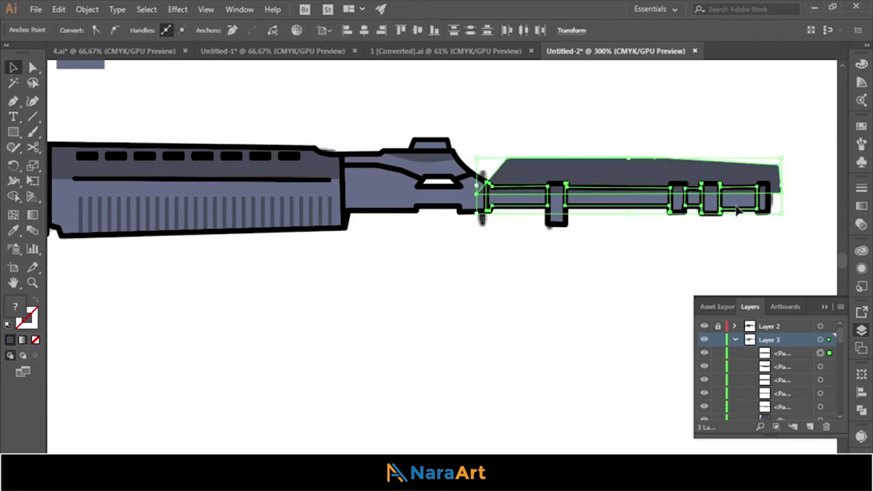
click(13, 197)
alt+click(585, 170)
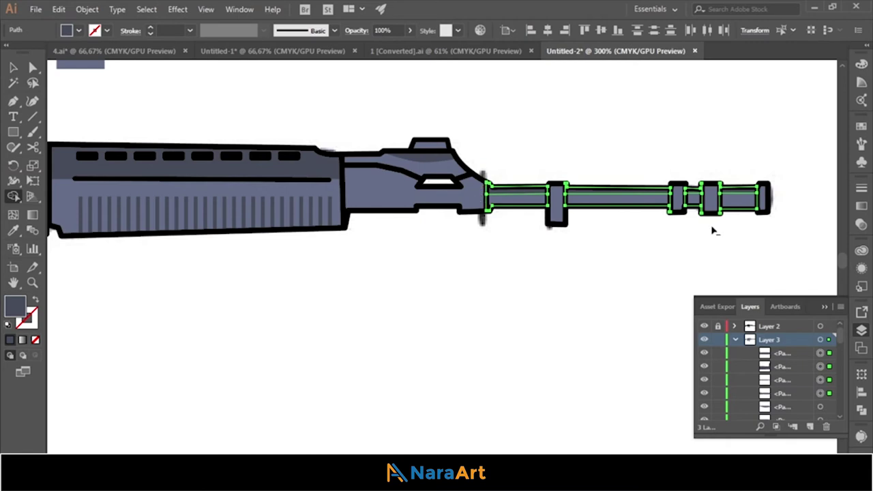
click(12, 68)
click(297, 115)
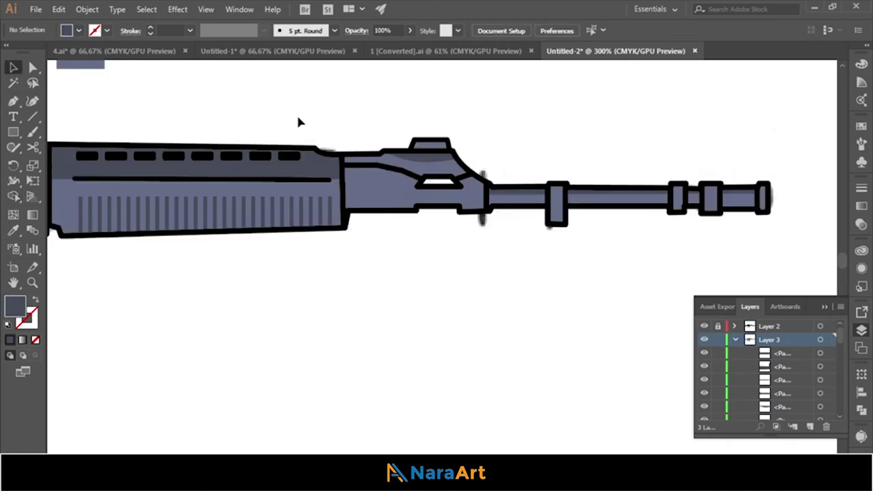
scroll(296, 113, up, 1)
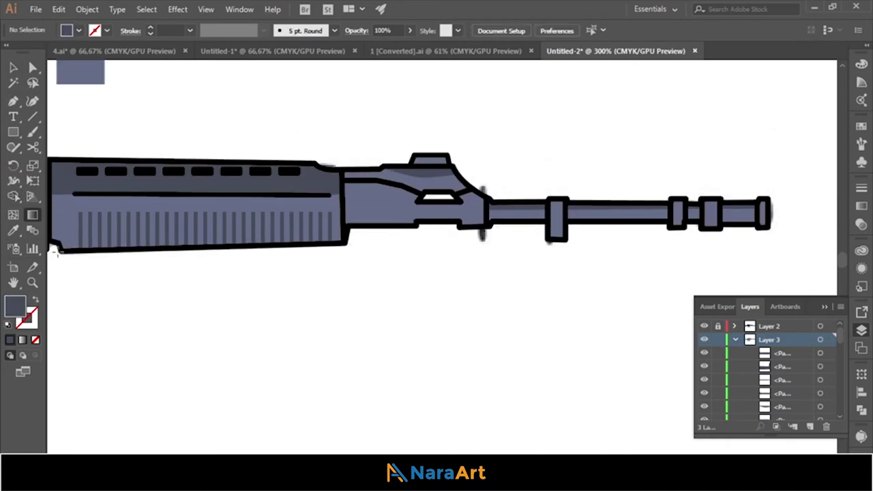
- Draw a sloped shadow shape over the upper rail of the receiver
drag(123, 290, 502, 282)
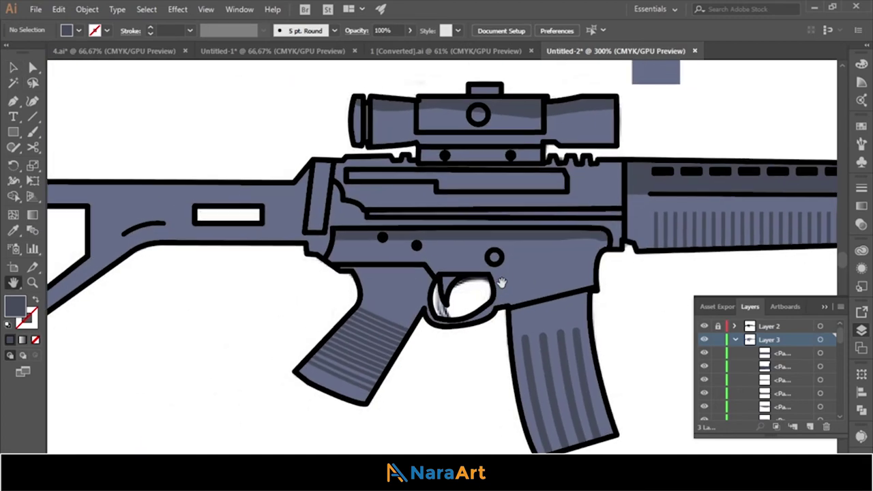
click(12, 101)
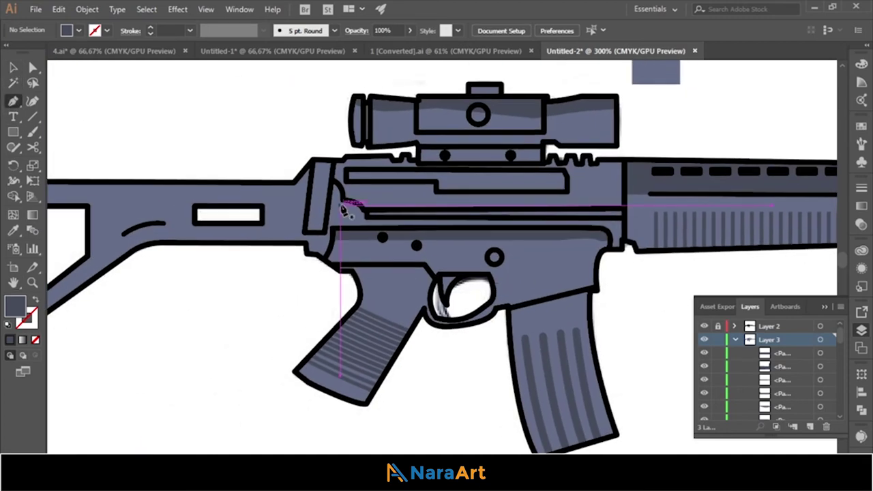
click(321, 179)
click(631, 179)
click(630, 148)
click(592, 132)
click(310, 133)
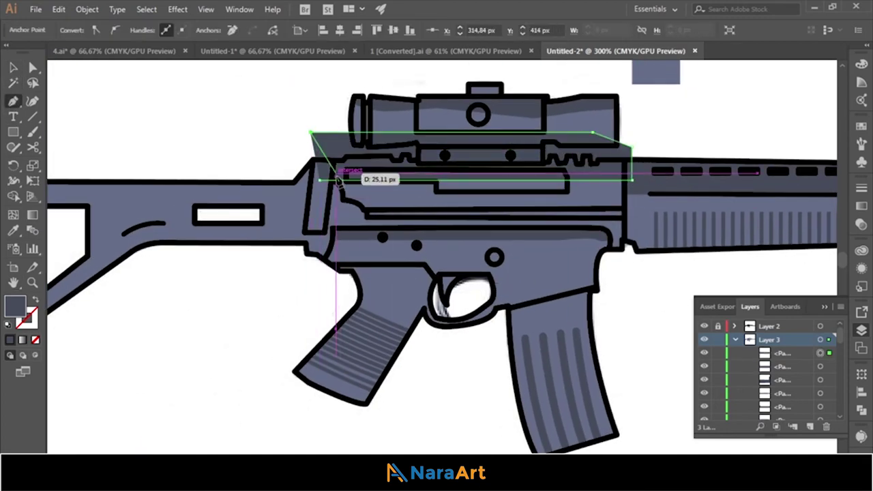
click(321, 179)
- Trim the rail shadow's overflow outside the receiver with Shape Builder
click(13, 67)
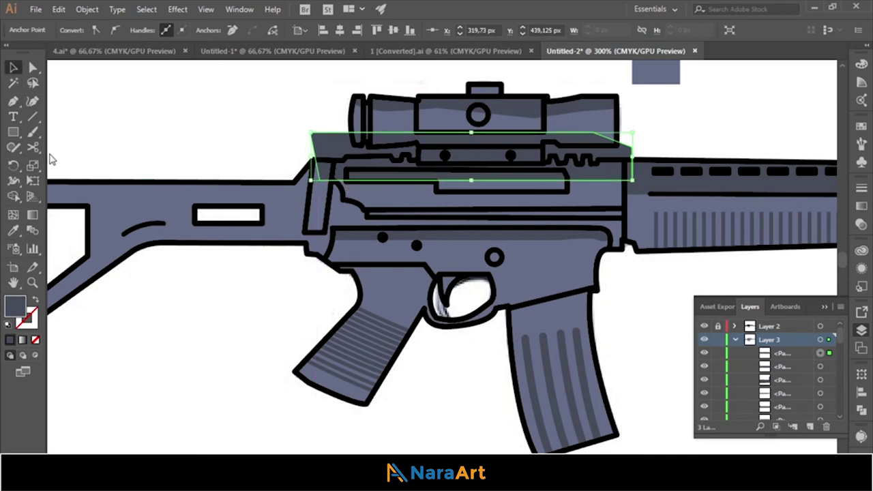
shift+click(382, 211)
key(shift+m)
alt+click(316, 146)
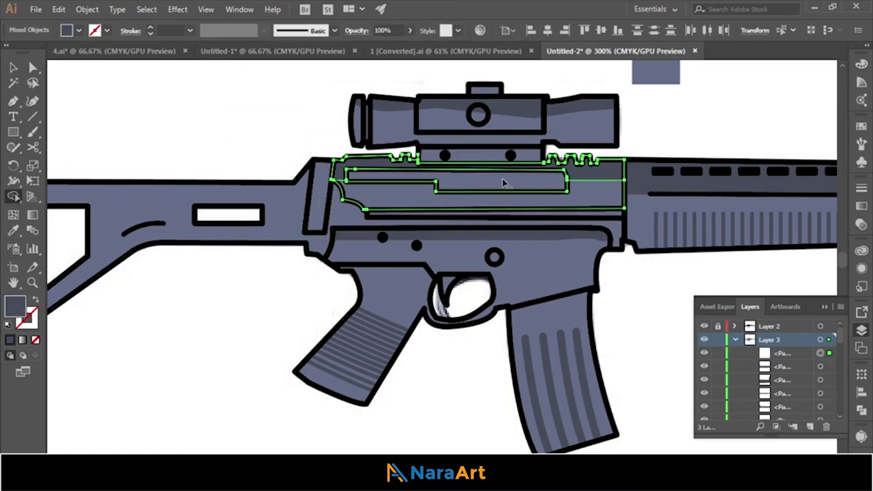
key(v)
click(173, 119)
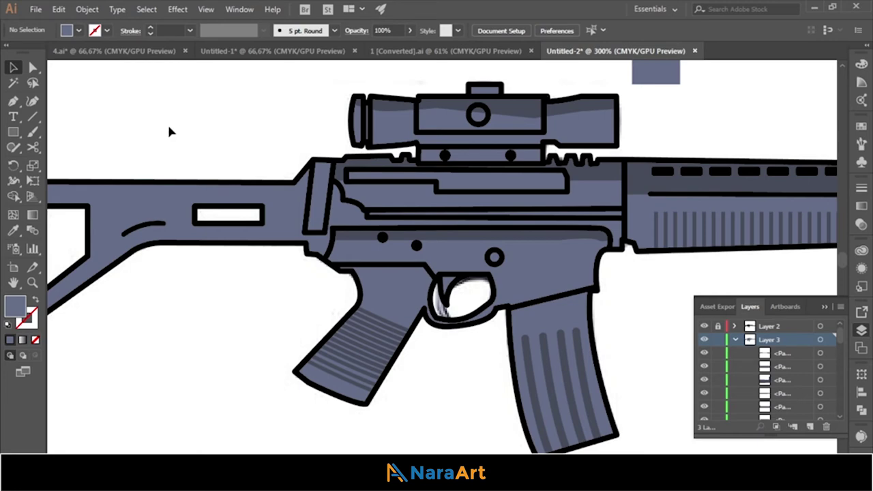
- Add a lower receiver shadow near the trigger, shift the shadow shapes right and trim past the grip
click(14, 102)
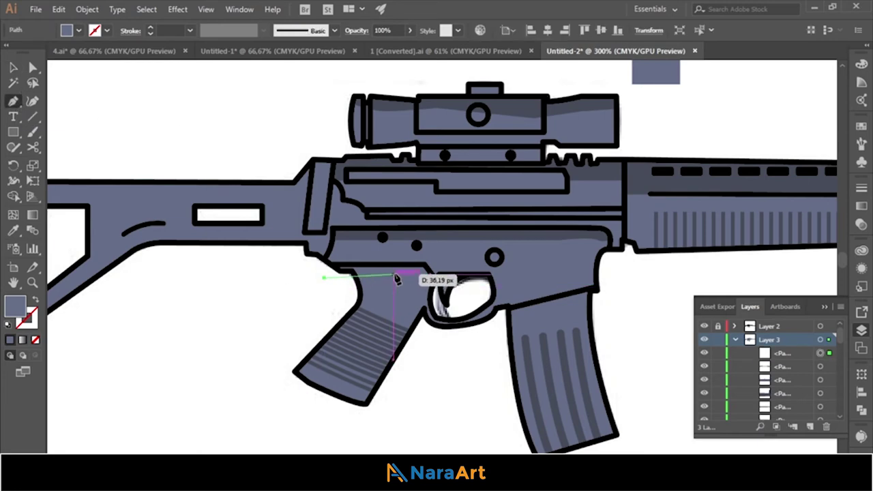
click(321, 272)
click(393, 272)
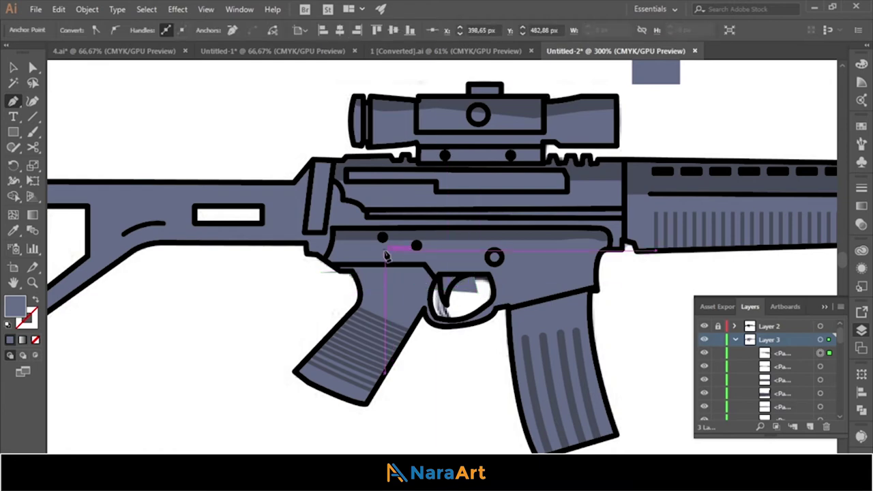
click(386, 253)
key(v)
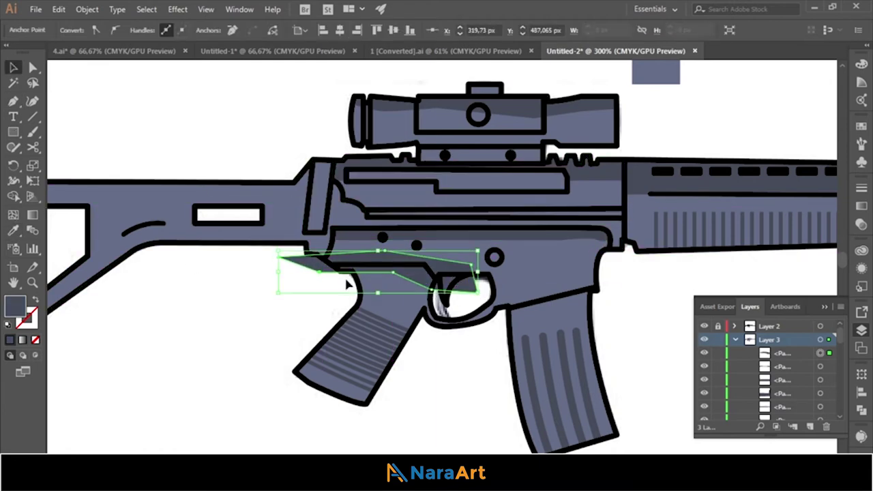
click(350, 286)
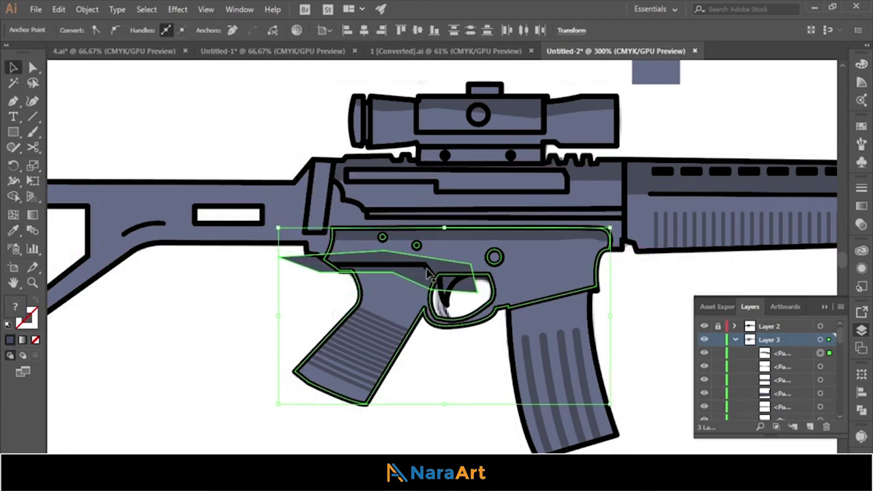
click(400, 379)
click(409, 266)
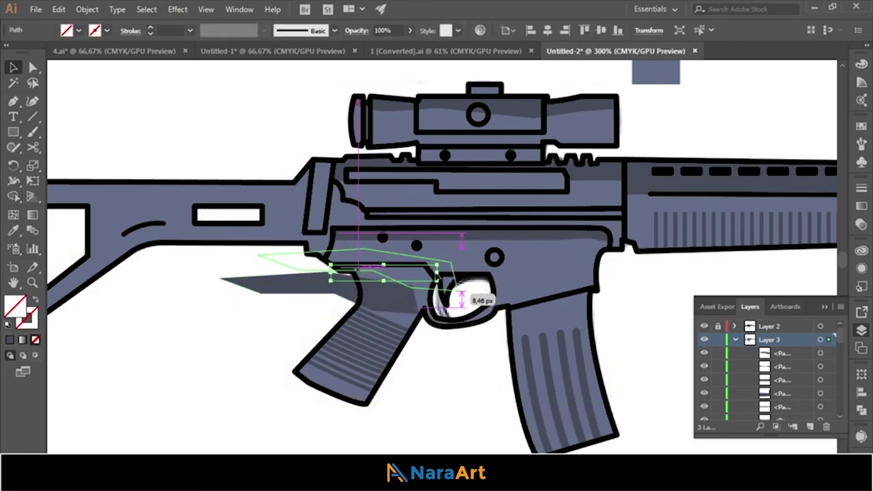
shift+click(437, 287)
drag(440, 272, 464, 272)
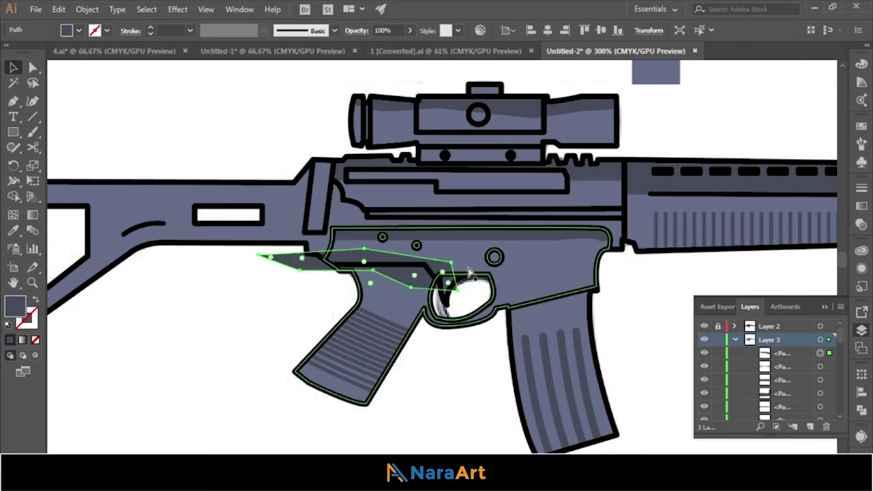
click(469, 273)
key(ctrl+shift+a)
- Draw a closed shadow shape along the grip's top edge, curving around the trigger guard
key(p)
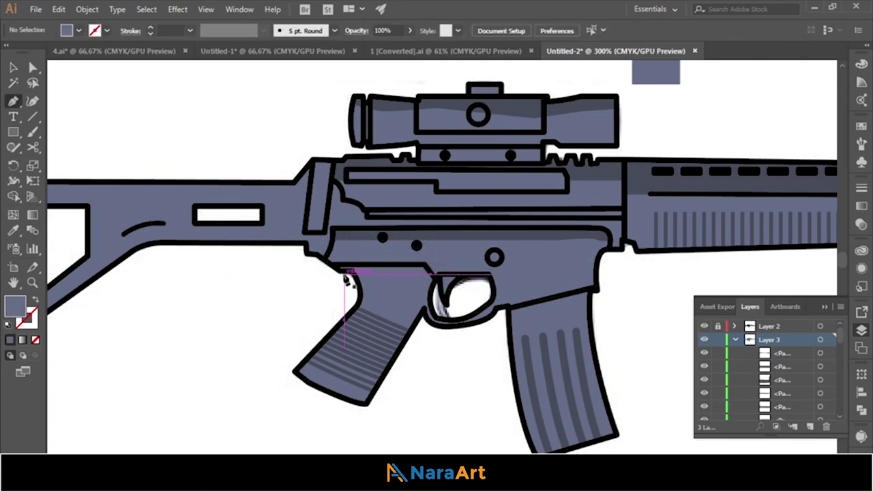
click(343, 272)
click(386, 274)
drag(423, 280, 434, 292)
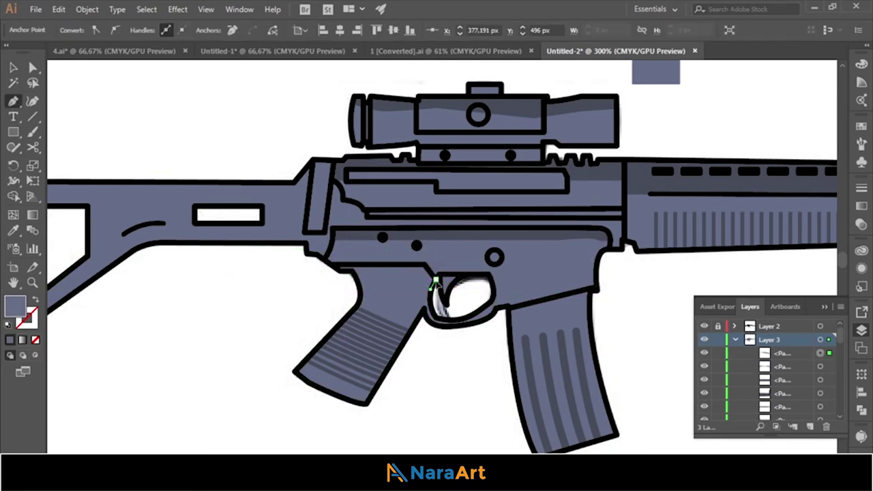
click(334, 273)
key(v)
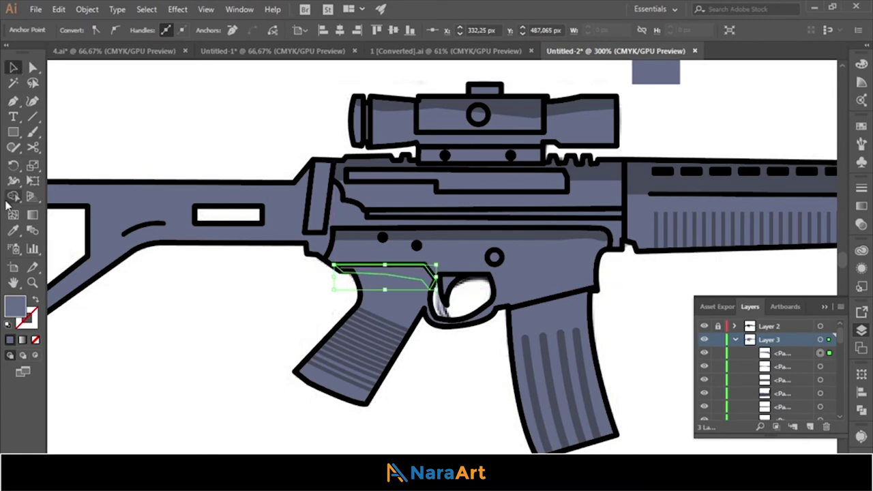
click(195, 358)
scroll(194, 357, down, 2)
- Draw a five-point shadow shape over the top of the magazine
key(p)
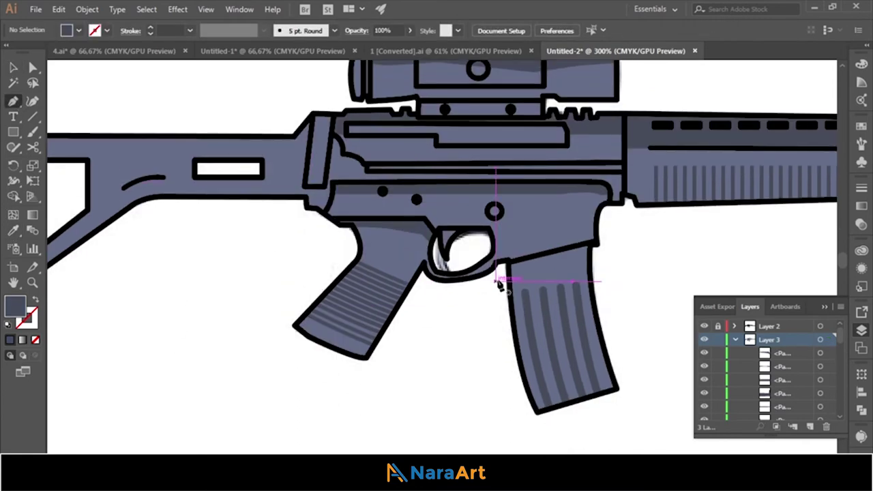
click(497, 280)
click(533, 241)
click(578, 234)
click(605, 235)
click(590, 251)
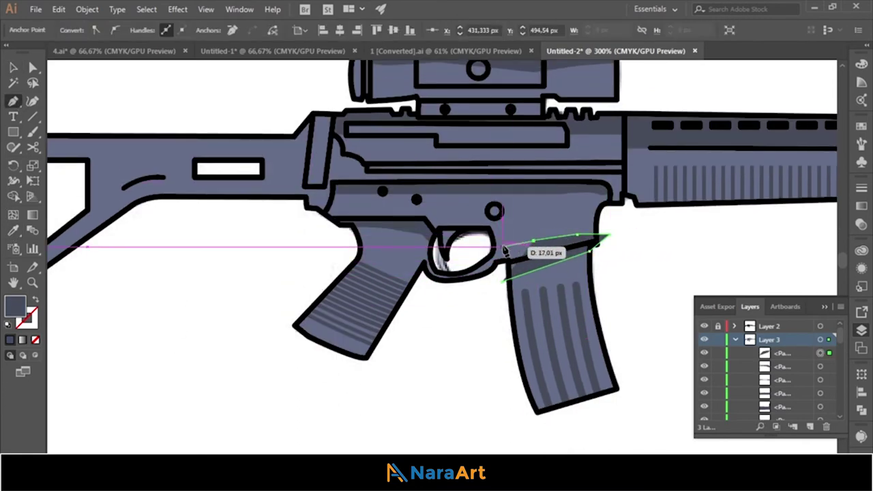
click(498, 280)
- Merge the shadow into the magazine top with Shape Builder, then center the whole rifle
key(v)
shift+click(545, 327)
key(shift+m)
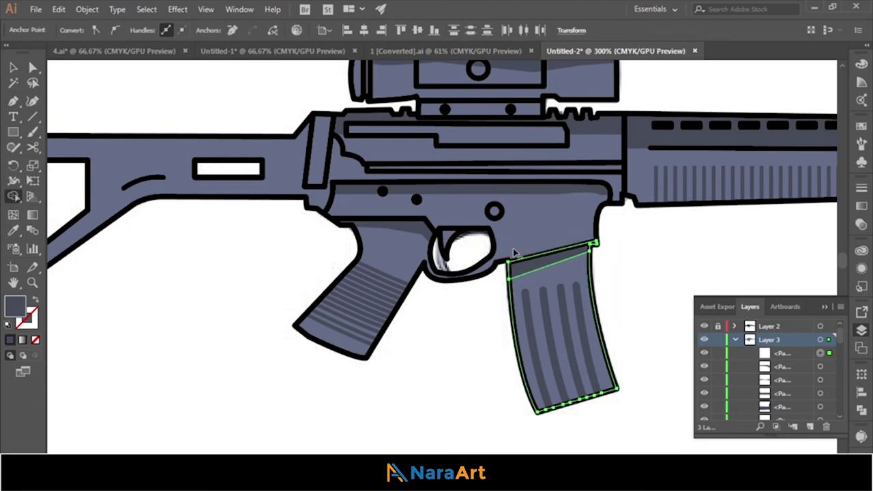
drag(545, 260, 555, 327)
key(v)
click(201, 331)
key(ctrl+minus)
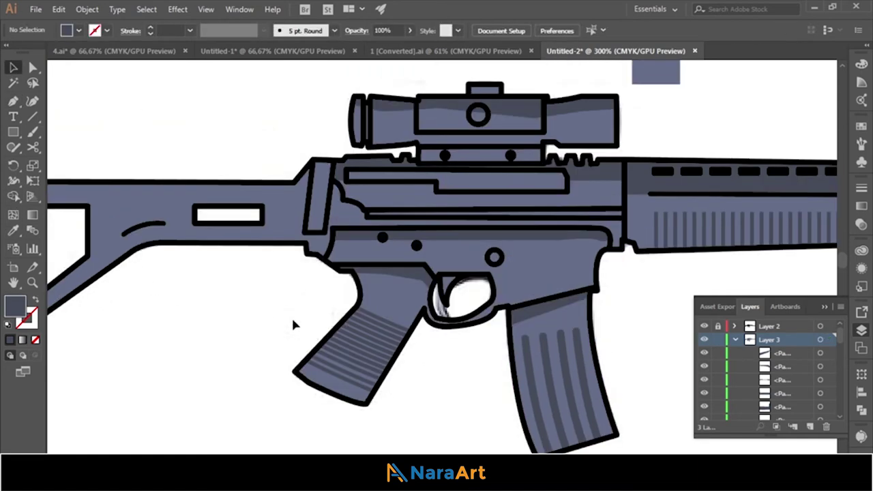
key(ctrl+minus)
mouse_move(300, 335)
mouse_down()
mouse_move(205, 362)
mouse_move(365, 363)
mouse_move(233, 354)
mouse_up()
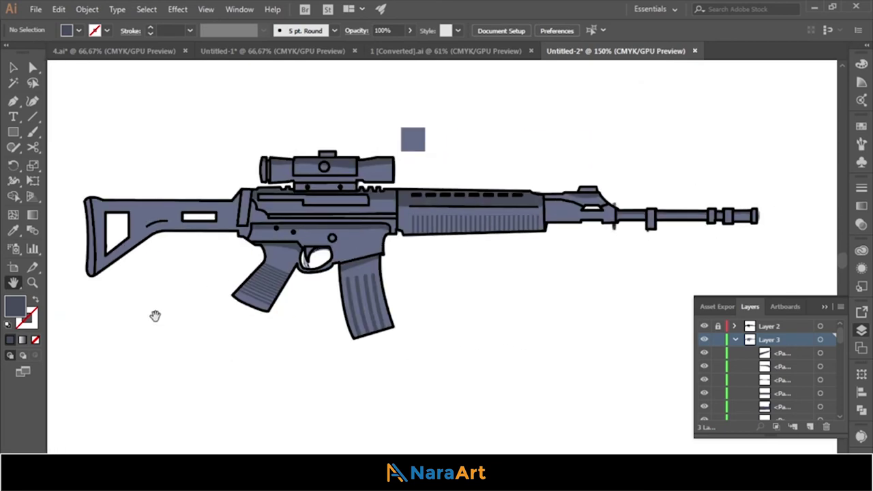
- Zoom in and draw a stepped shadow path under the rail bar below the scope
key(ctrl+plus)
key(ctrl+plus)
key(ctrl+plus)
drag(150, 306, 543, 433)
click(13, 101)
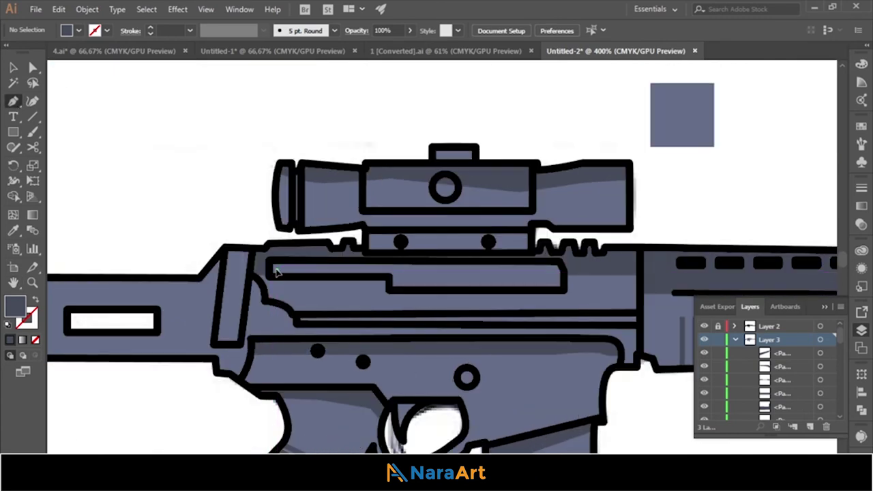
click(262, 275)
click(282, 287)
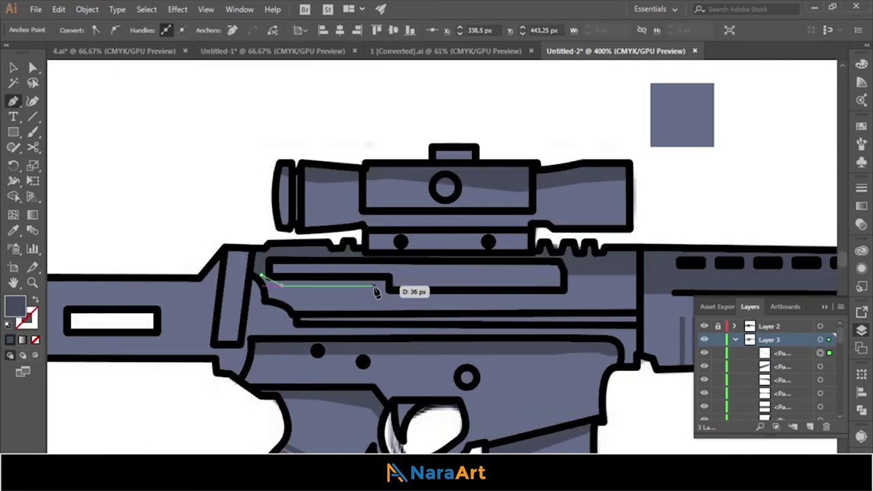
click(374, 285)
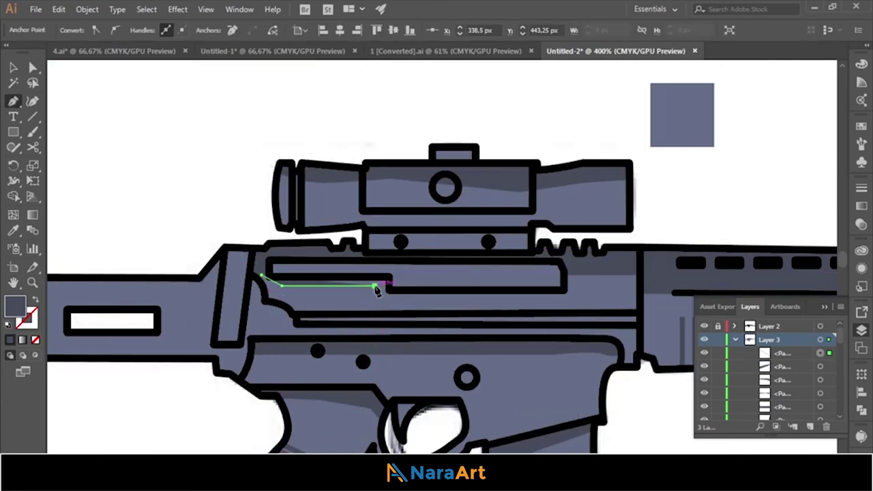
click(457, 302)
click(574, 301)
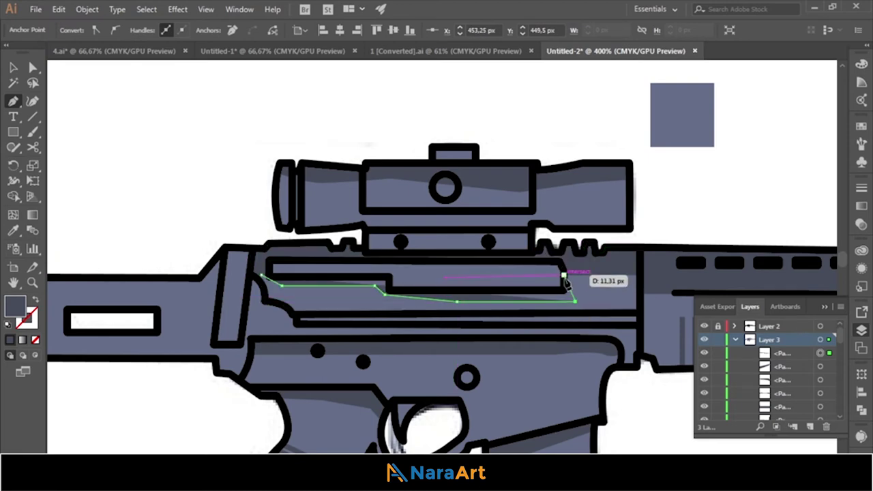
click(564, 275)
click(491, 277)
click(394, 268)
click(261, 276)
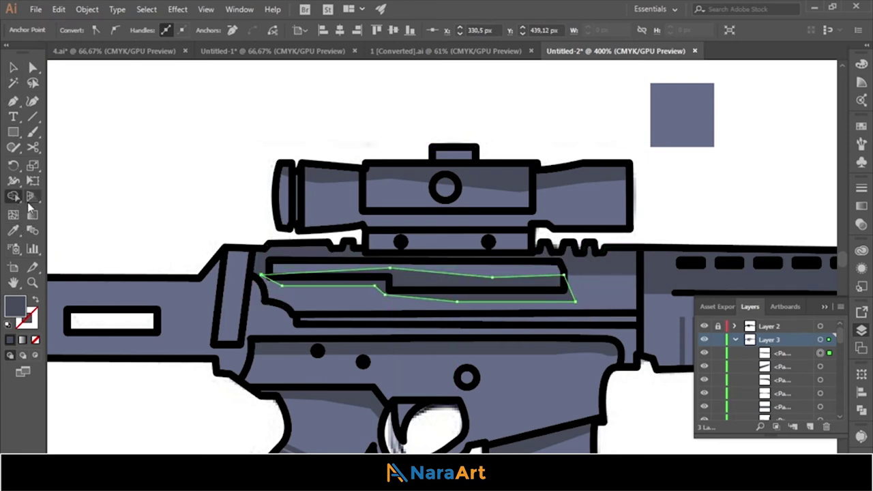
- Select the rail bar and lower path with the shadow for Shape Builder, then cancel
key(v)
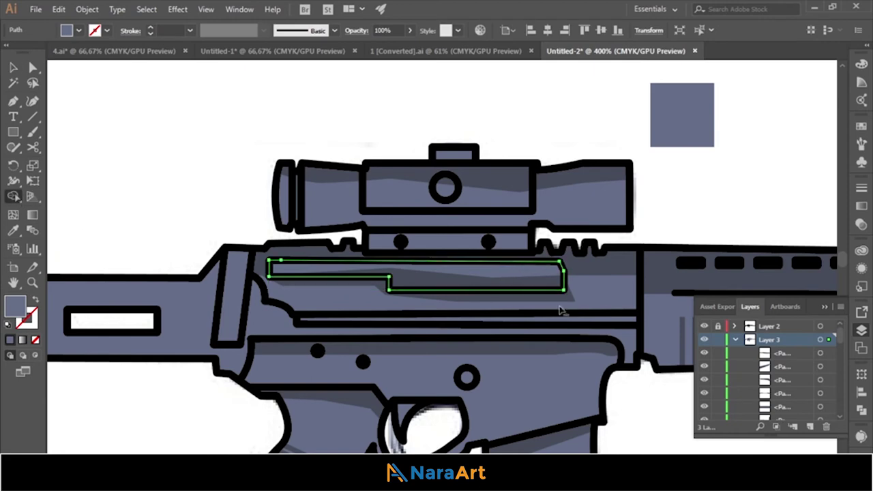
shift+click(538, 228)
shift+click(532, 302)
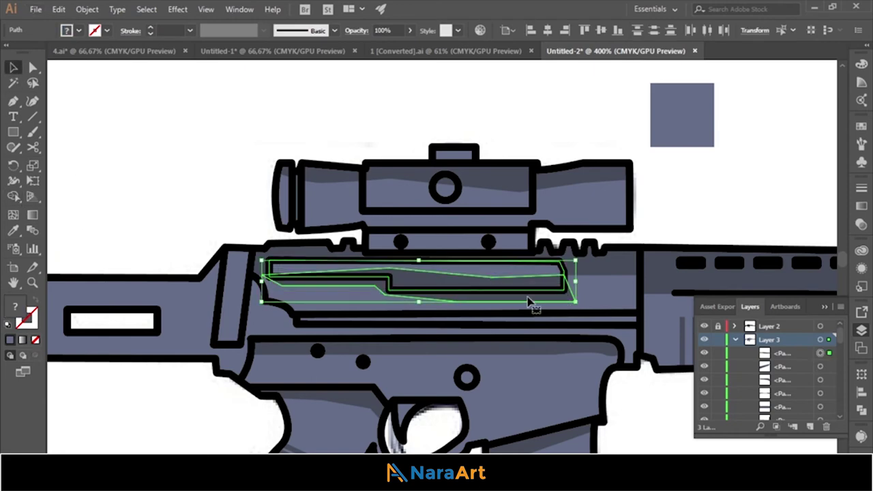
key(shift+m)
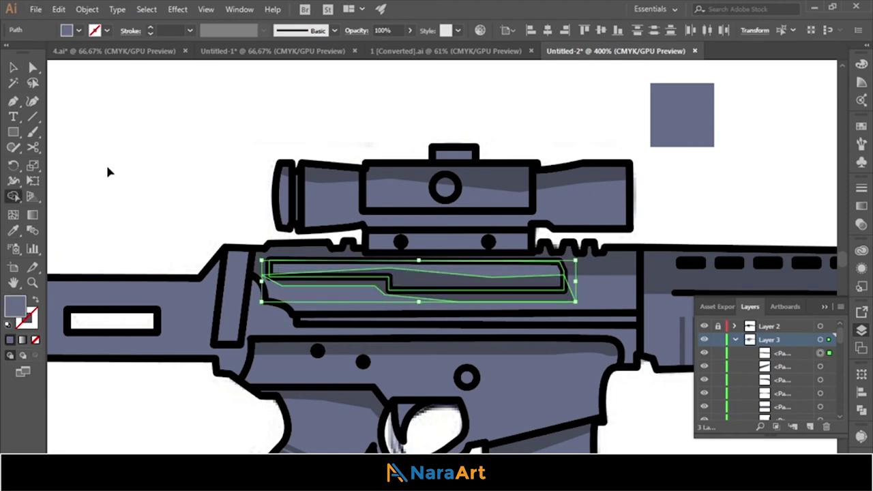
key(a)
scroll(179, 218, down, 3)
scroll(179, 217, up, 1)
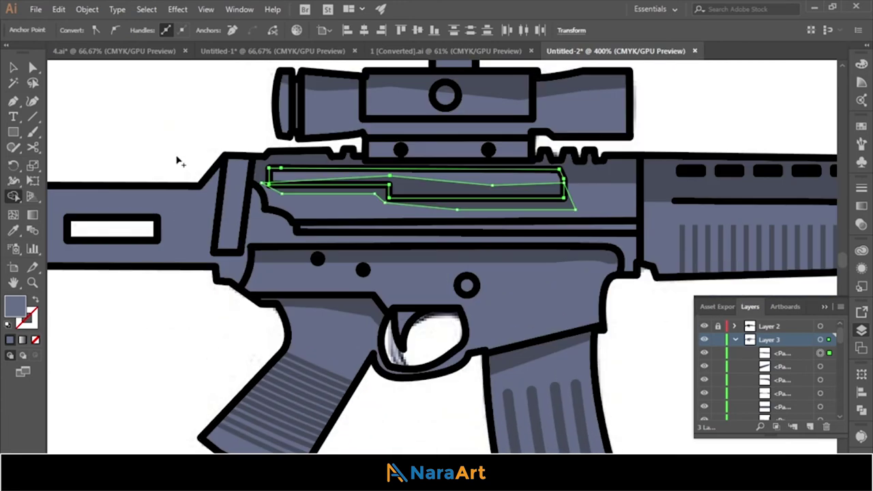
right_click(180, 160)
key(Escape)
key(v)
click(114, 129)
- Keep only the shadow part inside the upper receiver using Shape Builder
click(403, 197)
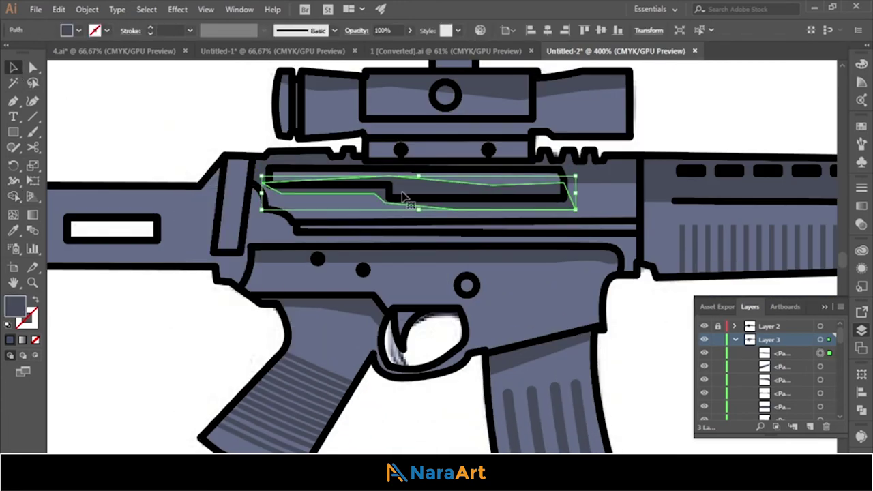
shift+click(422, 212)
key(shift+m)
click(438, 196)
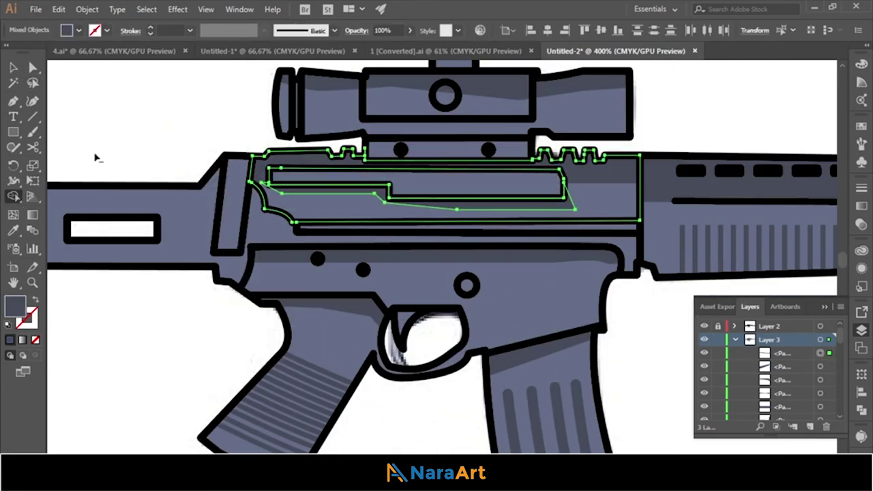
key(v)
click(140, 121)
scroll(139, 121, down, 1)
- Draw a shadow shape at the stock's front edge and split it off inside the stock with Shape Builder
scroll(140, 122, down, 1)
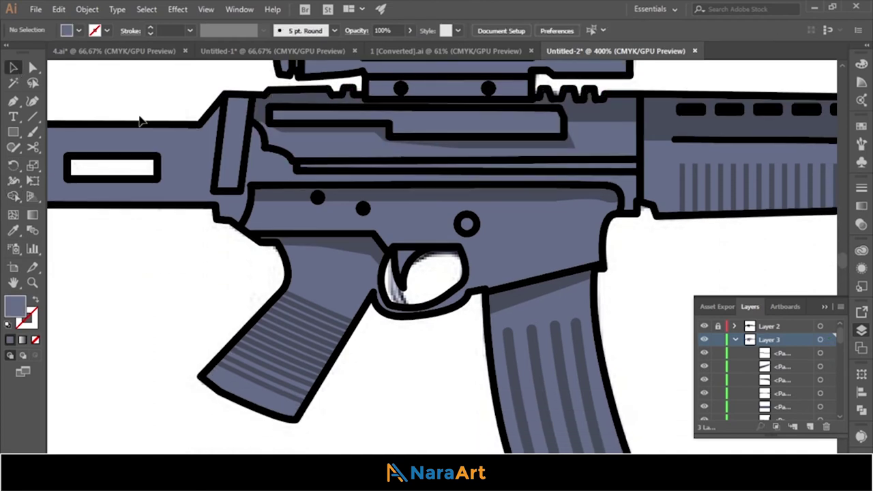
drag(261, 122, 254, 152)
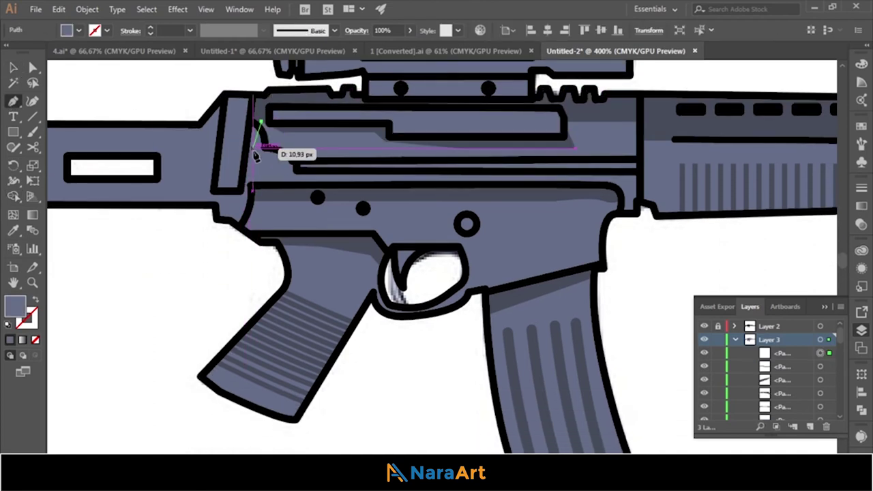
click(254, 169)
click(239, 190)
click(234, 118)
click(261, 122)
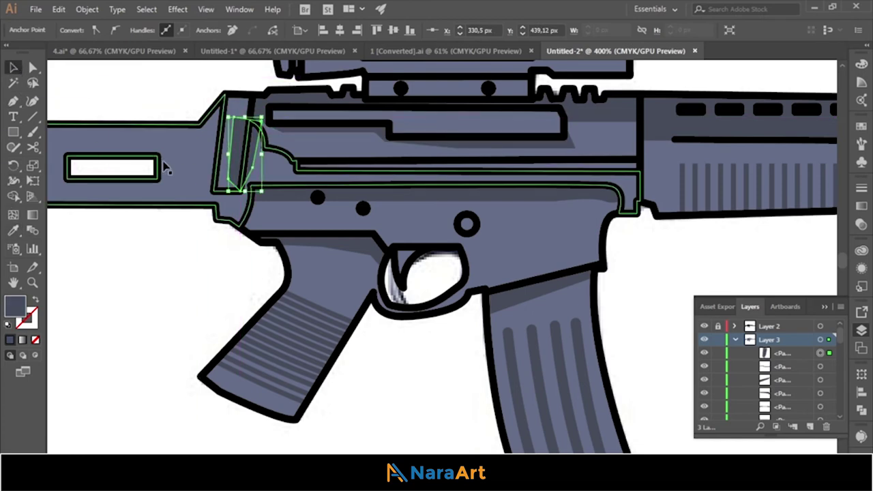
shift+click(220, 181)
click(15, 197)
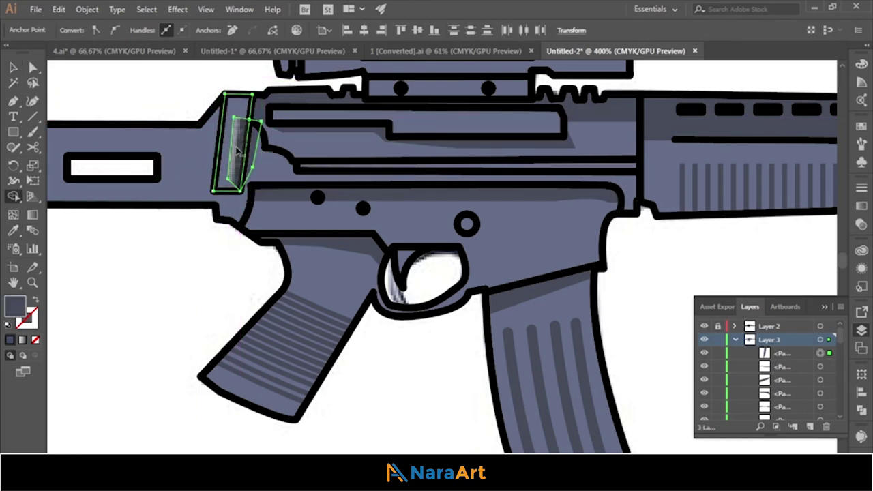
click(238, 151)
- Combine the receiver body and stock with Shape Builder, then deselect and zoom out to the whole rifle
click(13, 67)
click(230, 222)
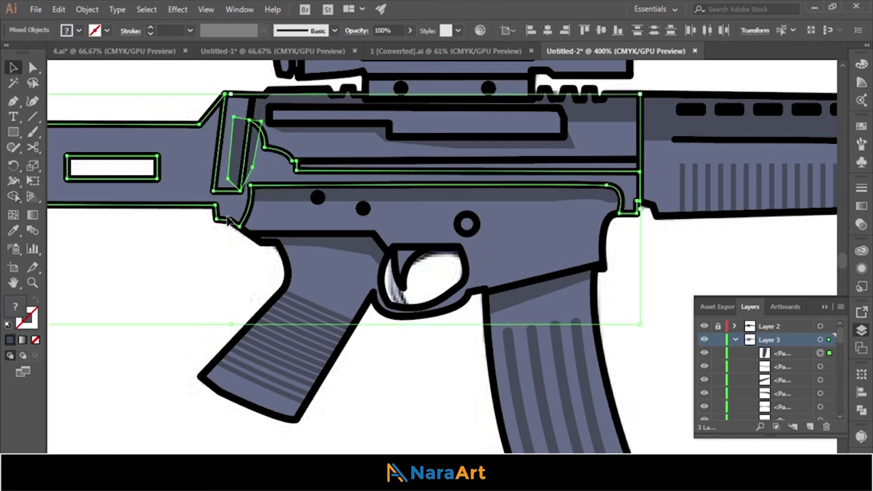
click(14, 197)
key(v)
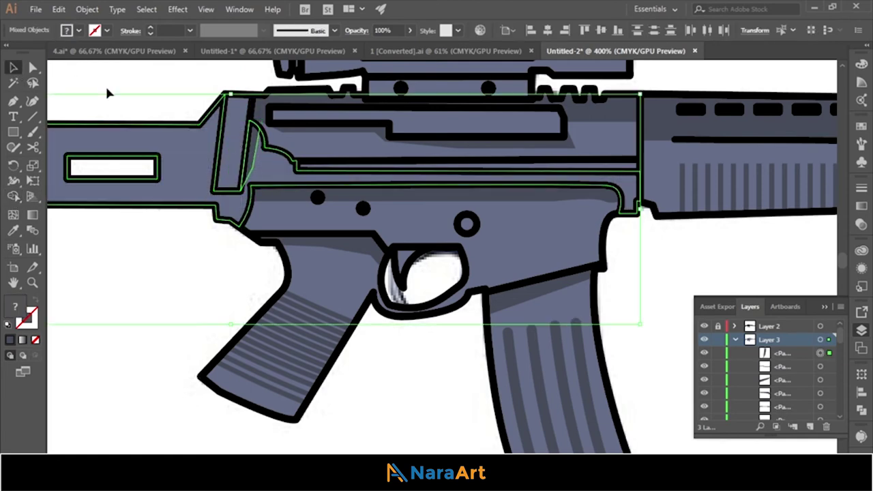
click(107, 94)
key(ctrl+minus)
key(ctrl+minus)
key(ctrl+minus)
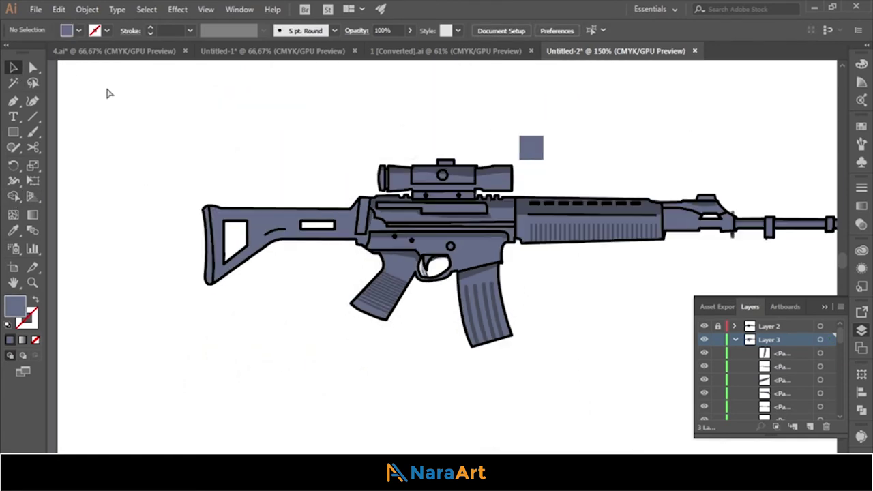
- Pen-draw a quadrilateral above the stock, from its left end toward the receiver
click(13, 100)
click(195, 221)
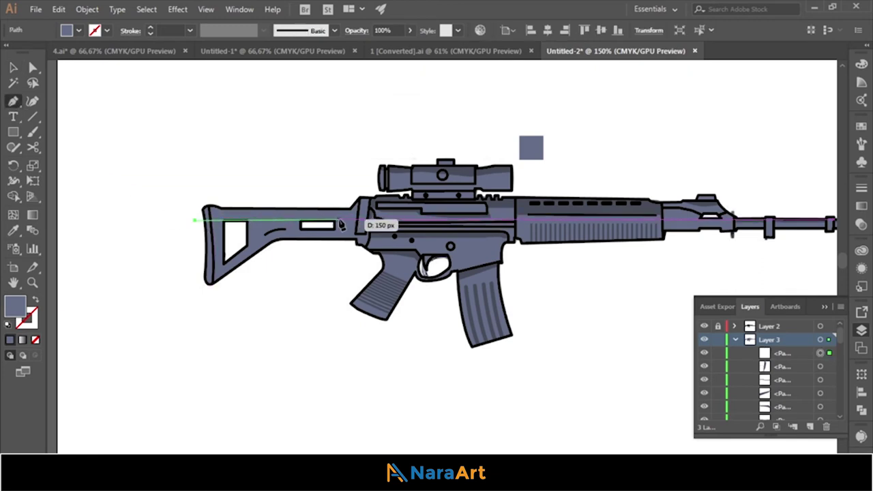
click(354, 217)
click(361, 185)
click(161, 187)
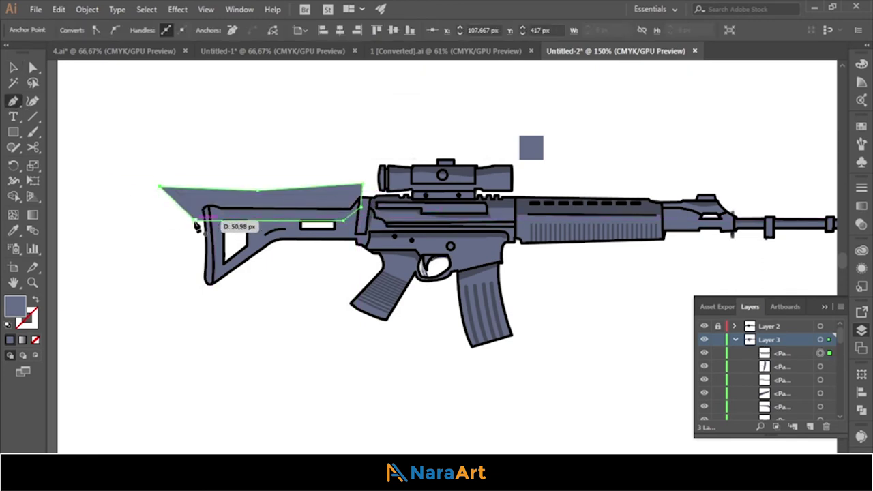
click(195, 221)
- Give the quadrilateral a sampled darker fill, then select it and delete it
key(i)
click(360, 225)
key(v)
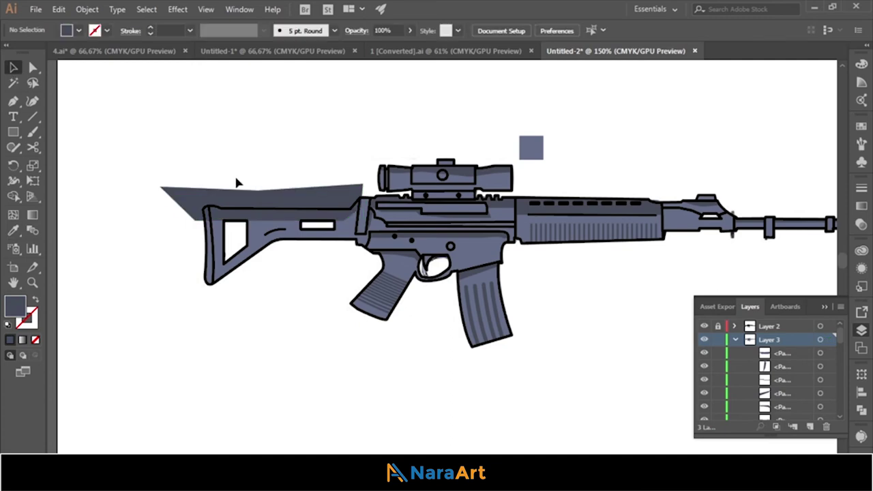
click(239, 188)
key(Delete)
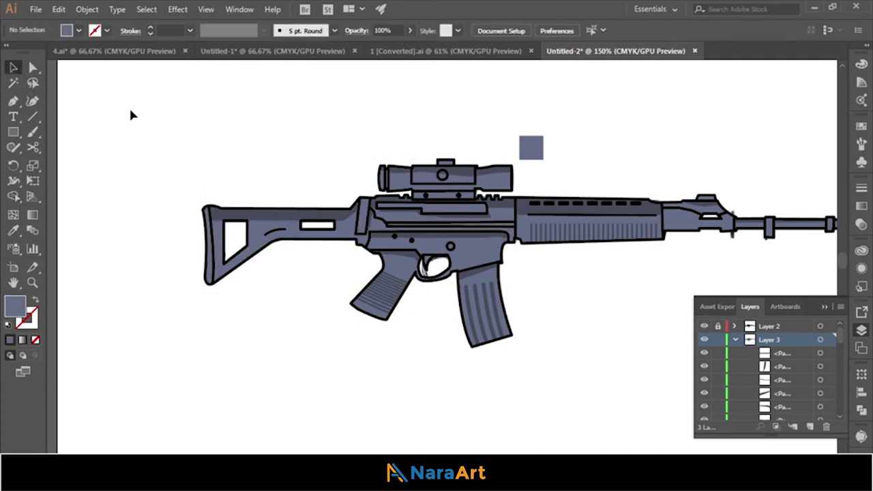
- Draw a shadow piece atop the butt-plate and merge it with the butt-plate using Shape Builder
scroll(206, 197, up, 5)
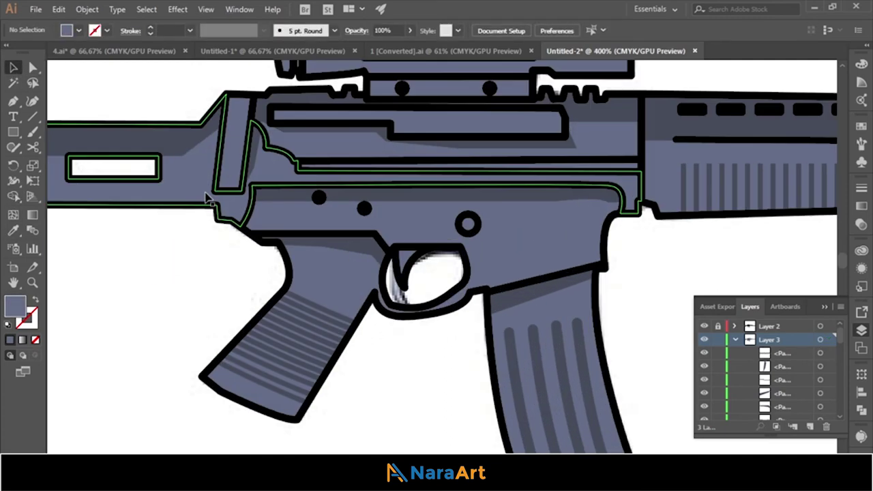
drag(189, 163, 461, 203)
click(13, 104)
scroll(94, 371, down, 1)
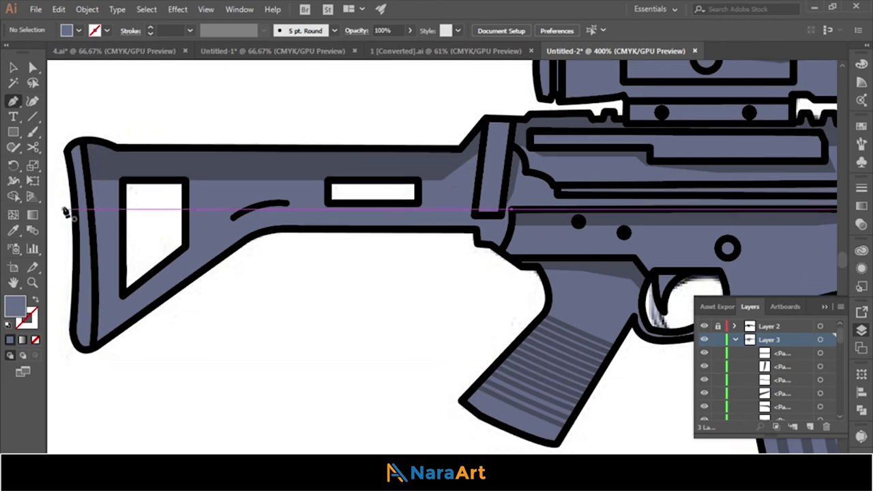
click(66, 124)
click(103, 116)
click(95, 149)
click(61, 172)
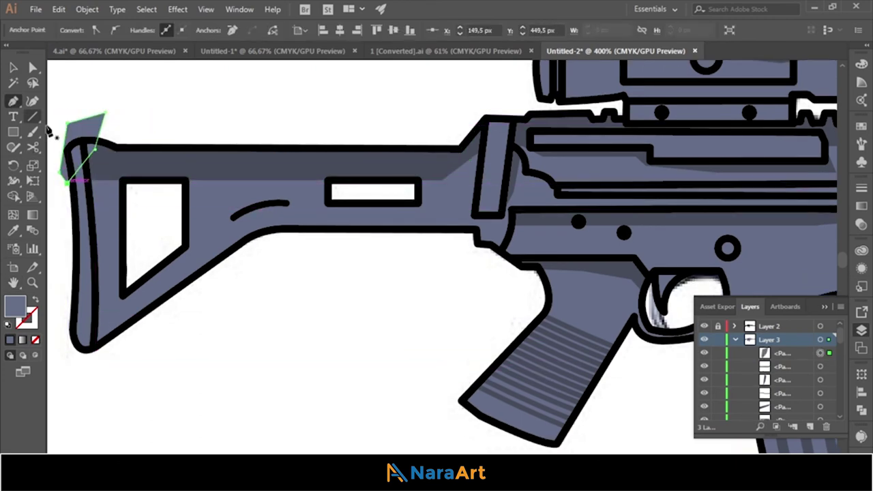
key(v)
click(82, 126)
shift+click(83, 273)
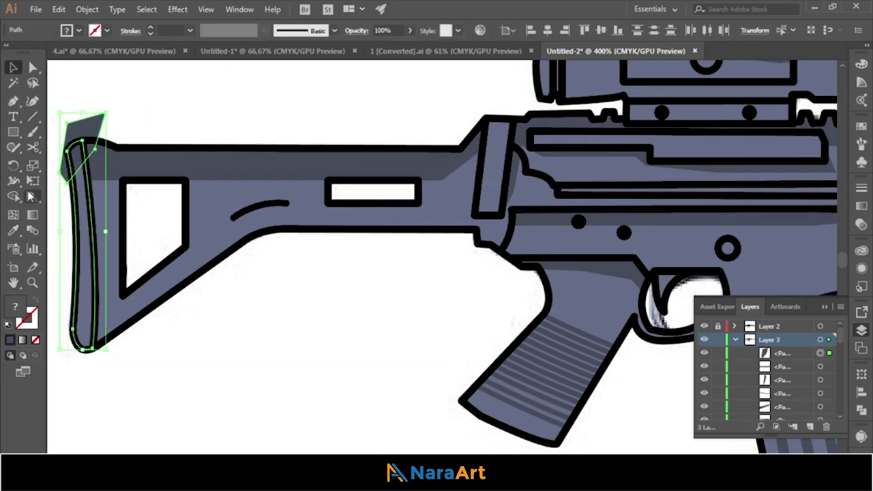
click(13, 196)
- Pen-draw a shadow shape covering the lower stock, from its bottom left to the receiver joint
key(ctrl+shift+a)
click(14, 100)
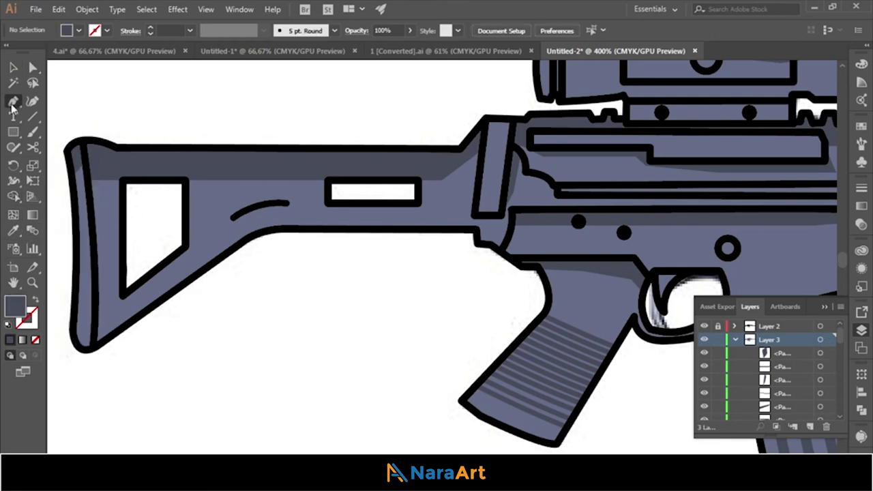
click(67, 339)
click(122, 298)
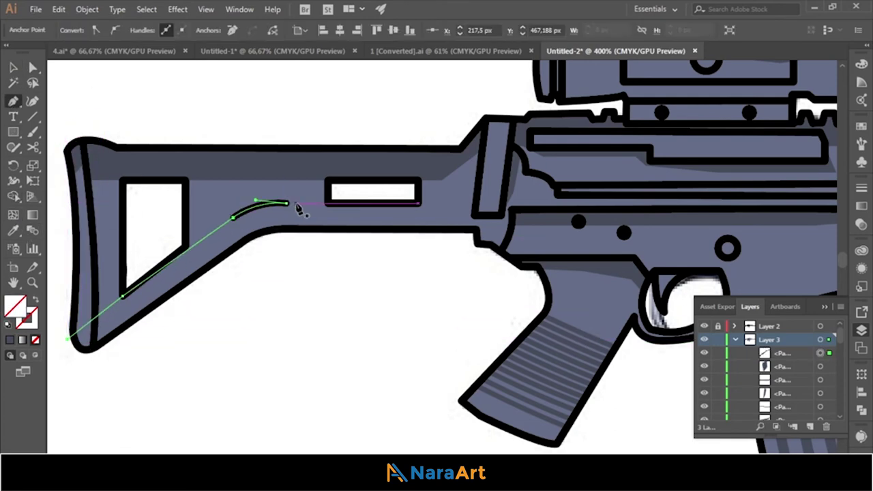
drag(297, 204, 360, 214)
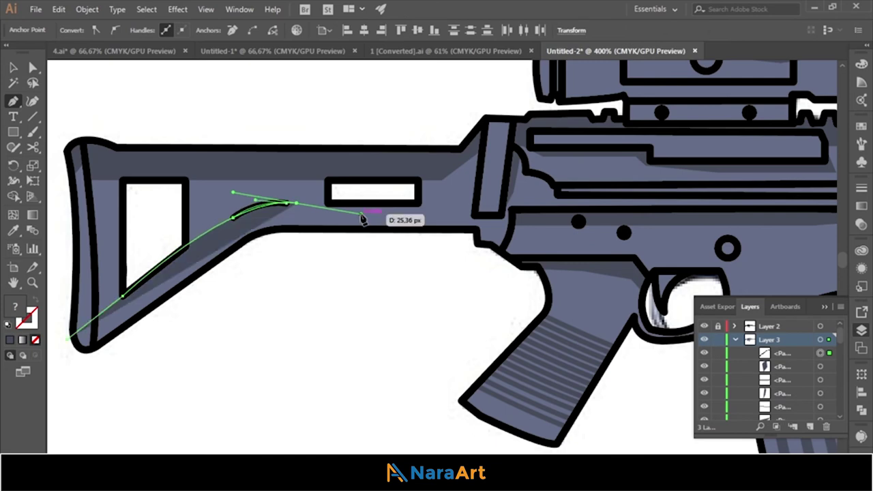
click(448, 208)
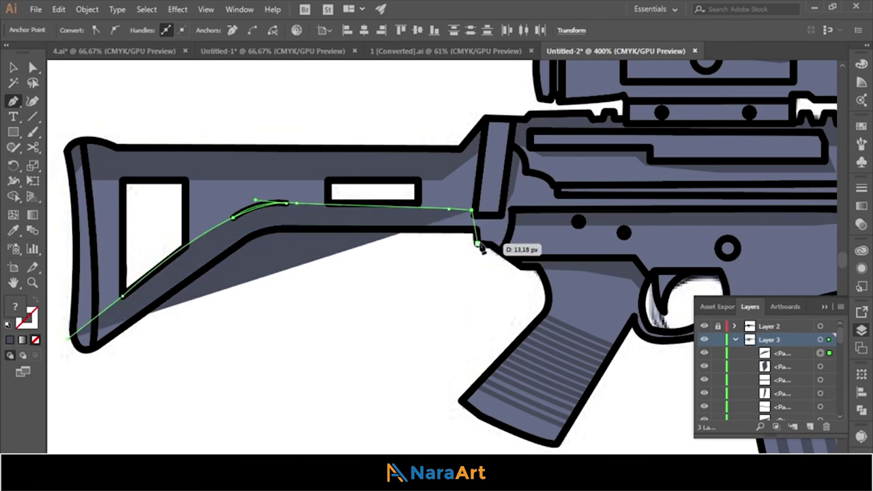
click(476, 242)
click(469, 278)
click(311, 312)
click(137, 384)
key(v)
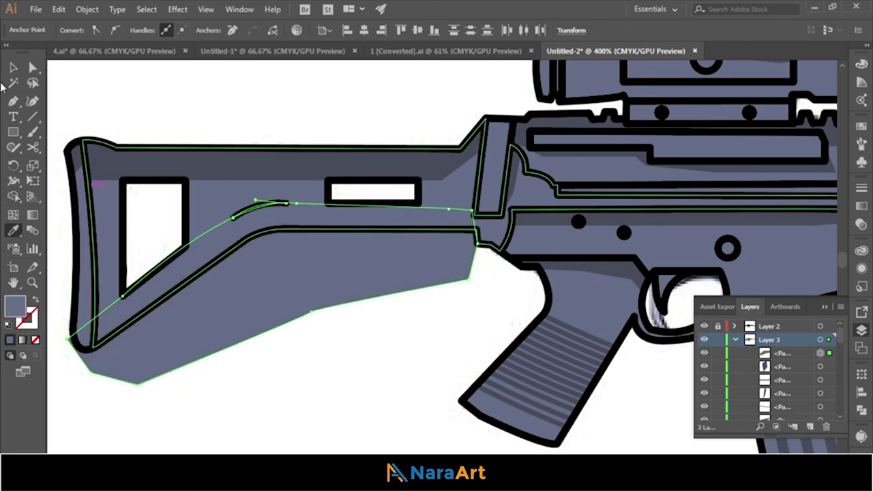
- Set the lower-stock shadow's fill to darker blue-grey #6E7791
double_click(15, 307)
click(398, 246)
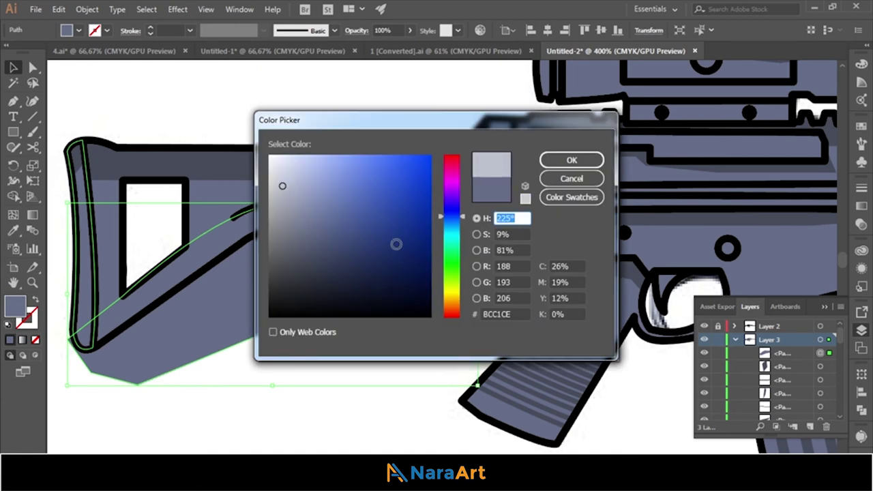
key(Escape)
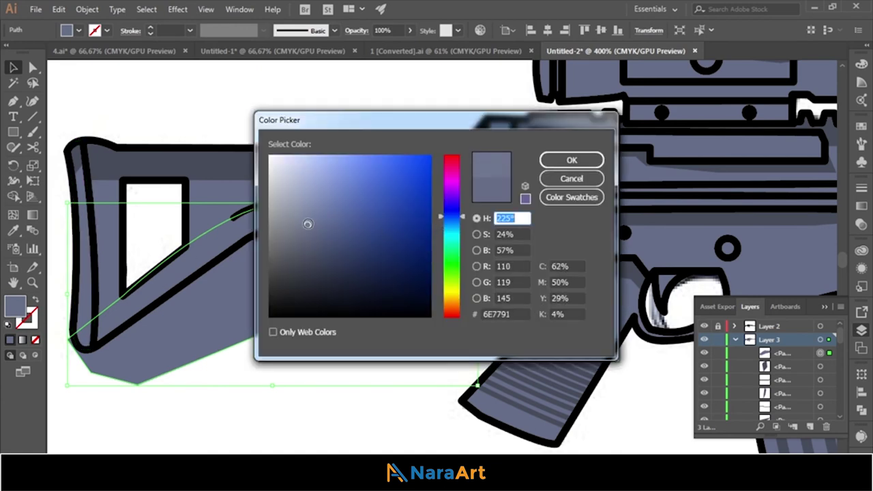
key(Return)
- Trim the stock shadow's overhang outside the stock outline with Shape Builder, then deselect
click(247, 363)
click(259, 341)
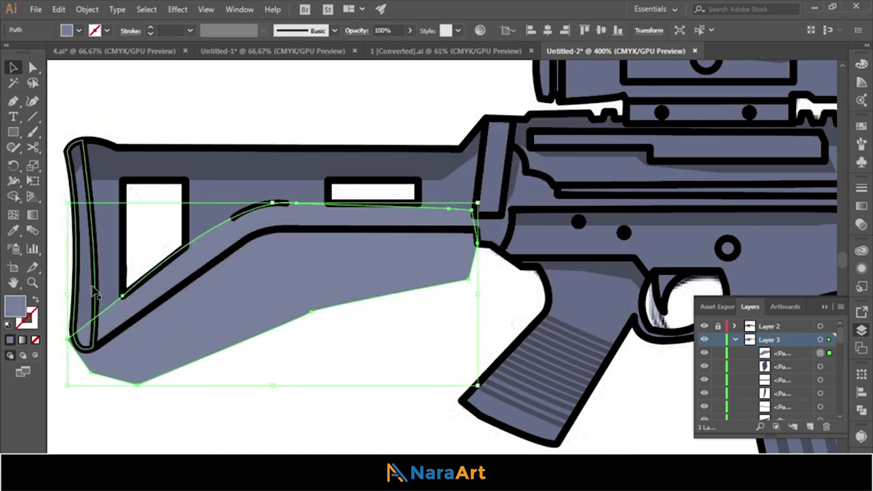
shift+click(81, 287)
alt+click(263, 307)
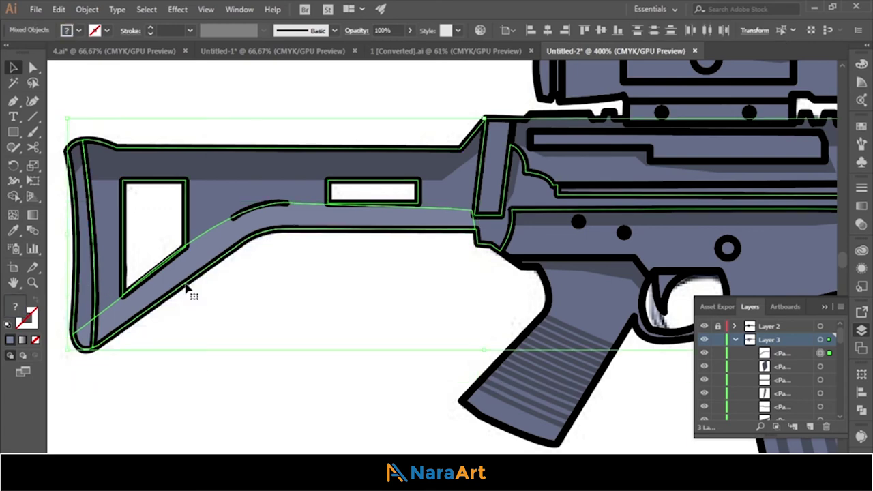
key(ctrl+shift+a)
scroll(248, 375, up, 1)
drag(461, 414, 204, 298)
- Pen-draw the top edge of a shading band along the lower receiver toward the magazine well
key(p)
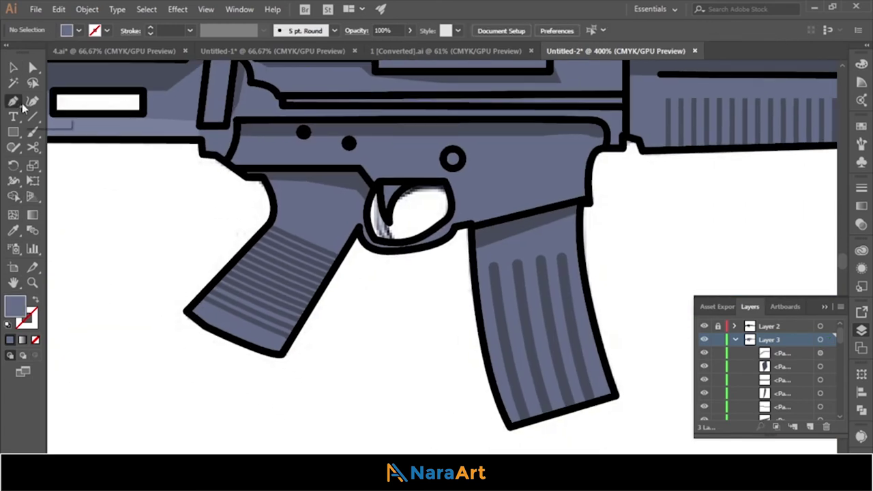
click(212, 160)
drag(263, 154, 347, 157)
click(357, 158)
click(389, 167)
click(470, 177)
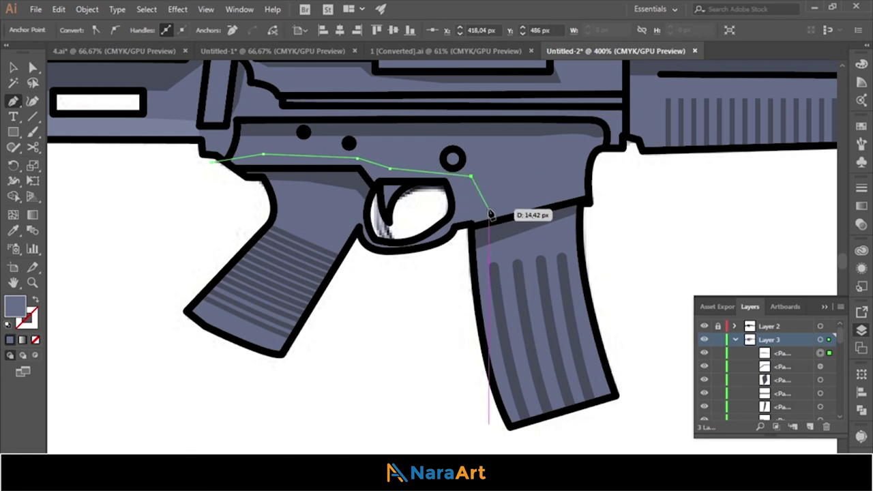
click(471, 201)
click(591, 187)
- Bring the shading outline down over the magazine and around the trigger guard, closing the shape
click(619, 193)
click(602, 247)
click(419, 270)
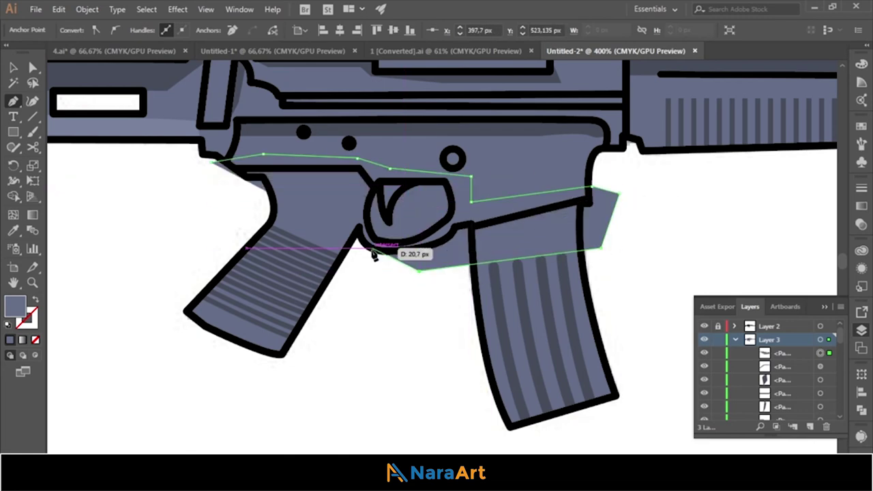
click(357, 227)
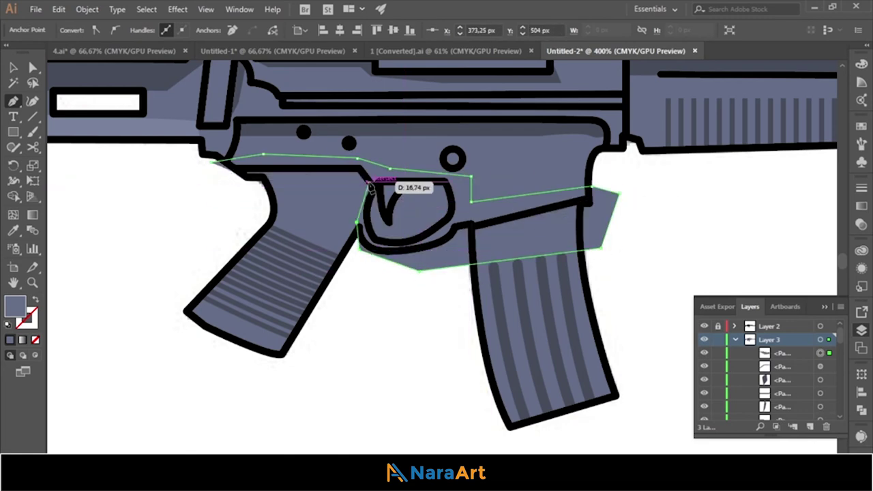
click(369, 181)
click(213, 162)
key(v)
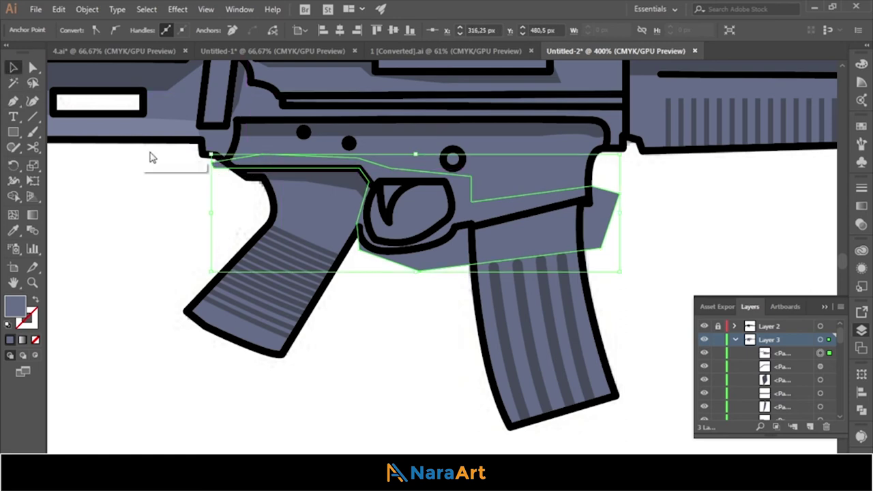
- Trim the shading off the magazine and outside the receiver with Shape Builder
shift+click(285, 355)
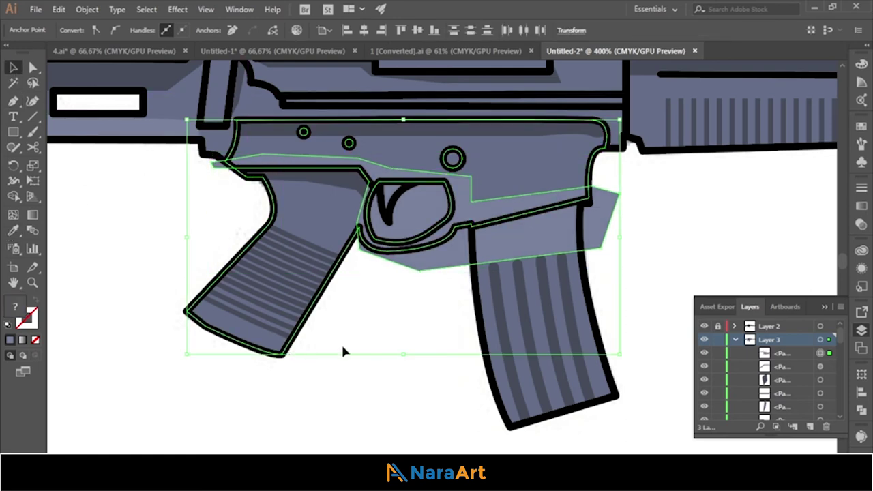
key(shift+m)
alt+click(477, 252)
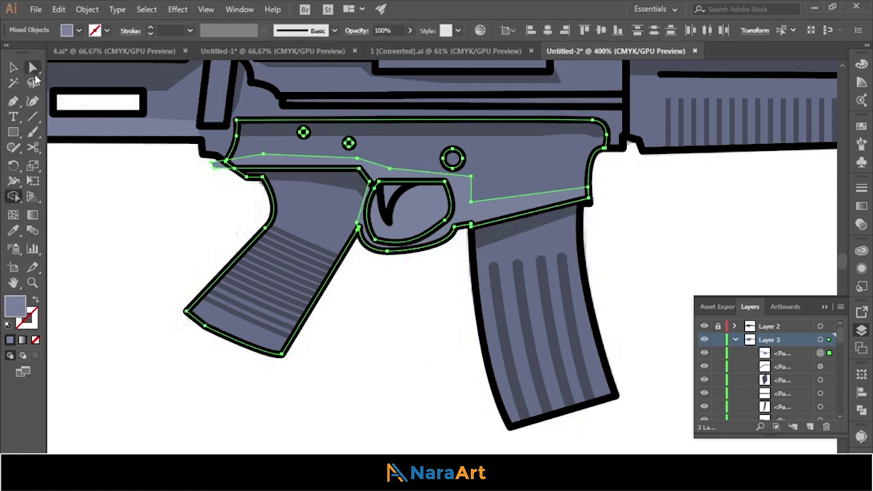
key(v)
click(166, 344)
- Remove the fill inside the trigger guard with Shape Builder
key(ctrl+a)
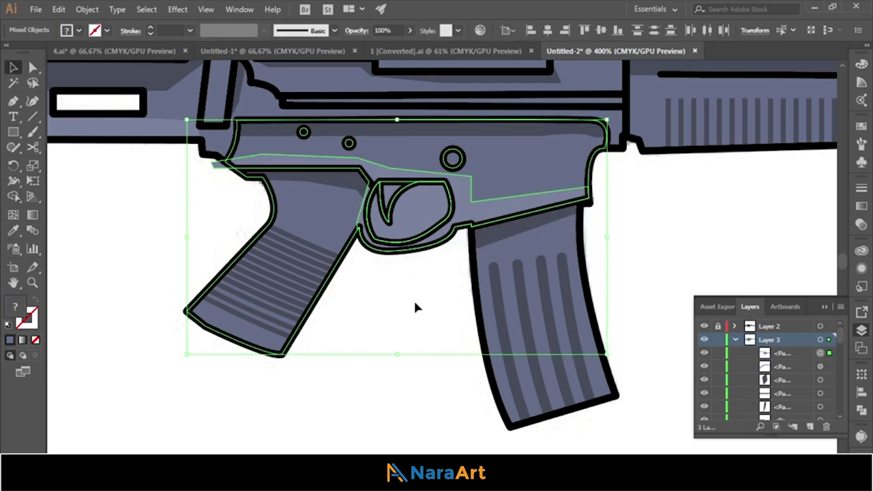
key(shift+m)
alt+click(409, 208)
- Draw a shadow shape at the grip's bottom and give it a sampled darker colour
key(v)
click(365, 281)
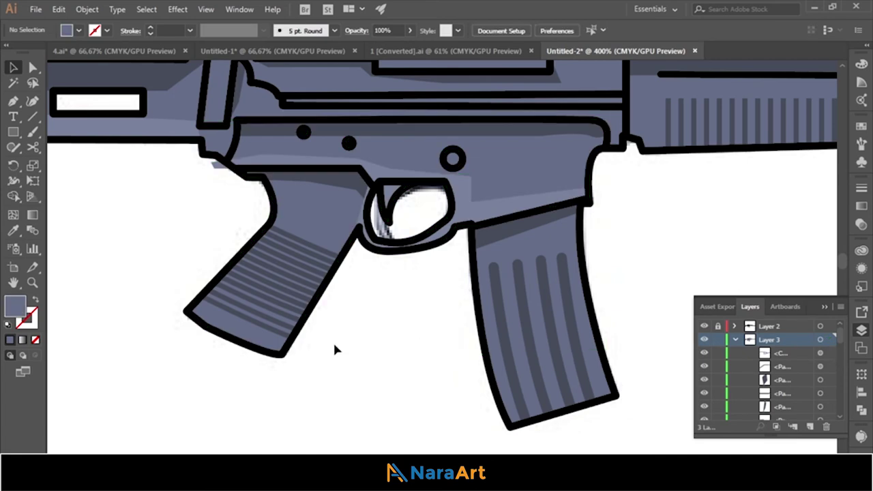
click(193, 273)
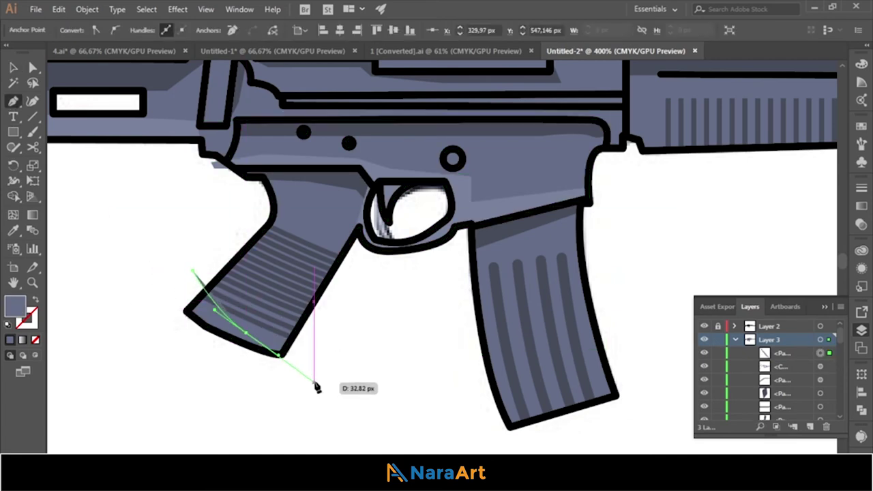
drag(281, 353, 318, 389)
click(333, 355)
click(332, 383)
click(262, 380)
key(i)
click(379, 208)
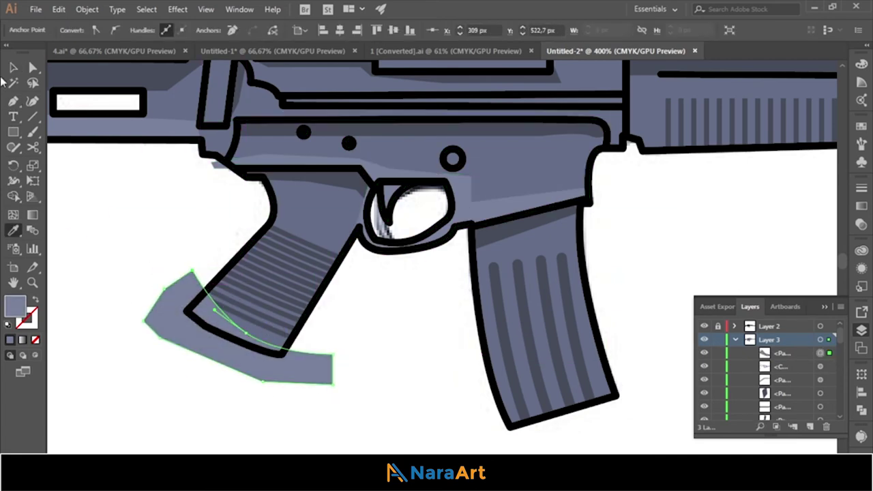
- Trim the grip shadow to the grip outline and change its stacking order
key(ctrl+a)
key(shift+m)
alt+click(192, 336)
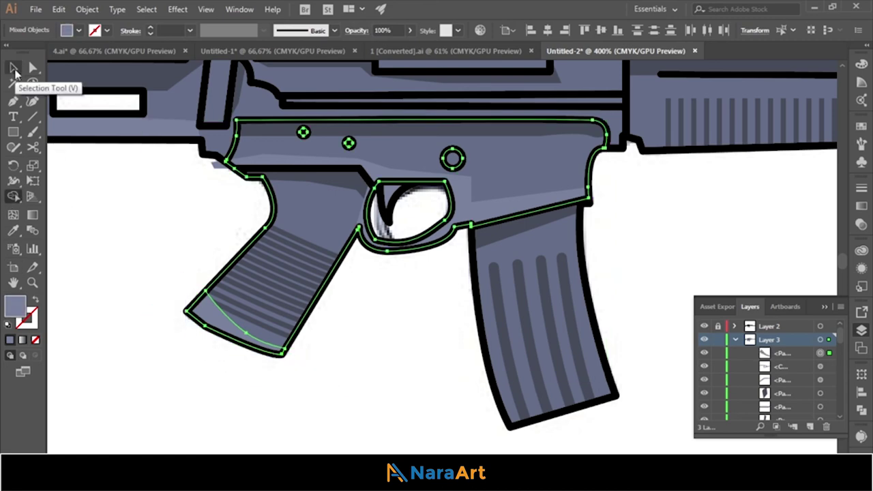
click(13, 68)
click(259, 308)
right_click(266, 310)
click(383, 382)
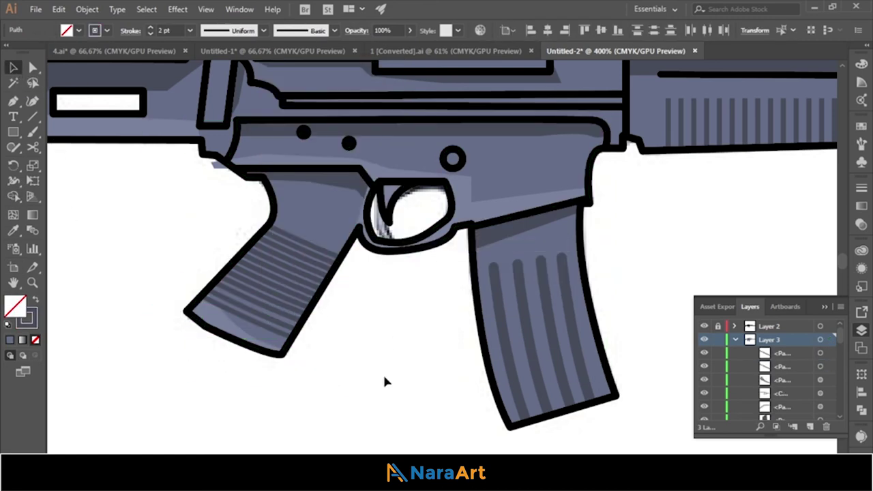
- Pen-draw a curved shading shape across the magazine's lower end
click(471, 354)
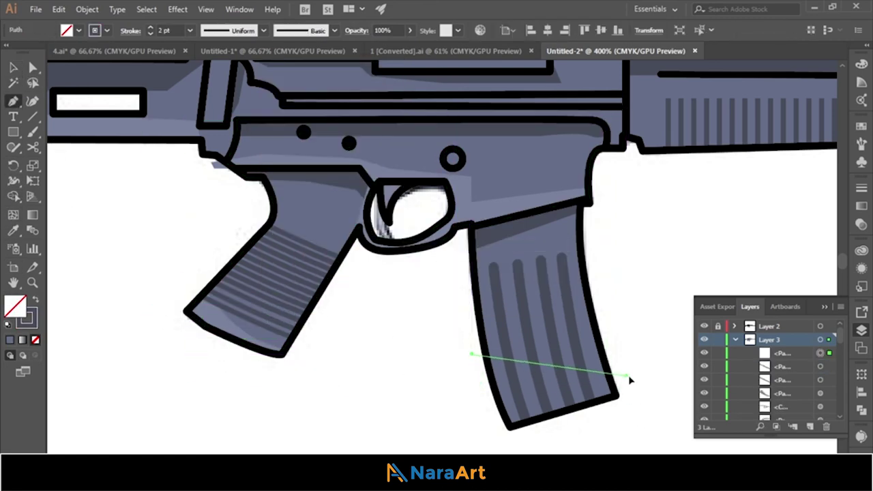
click(626, 376)
click(632, 416)
drag(569, 441, 487, 444)
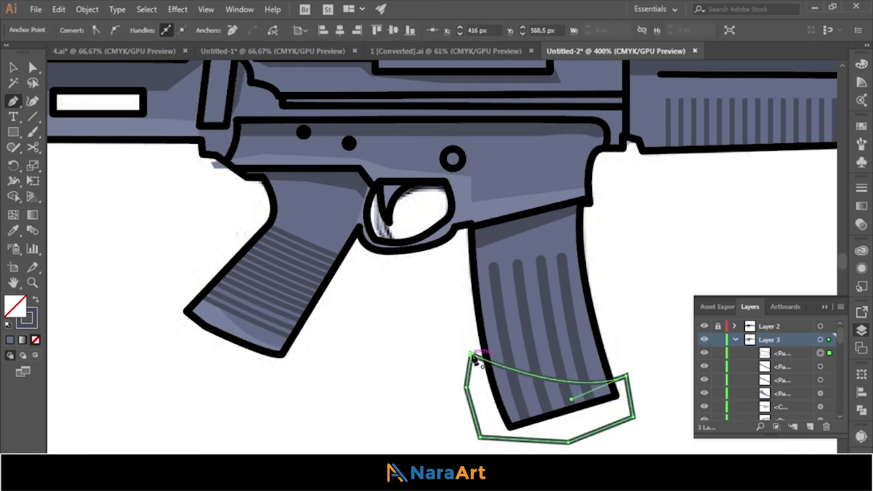
click(472, 354)
key(v)
- Trim the magazine shading to the magazine outline with Shape Builder
shift+click(477, 418)
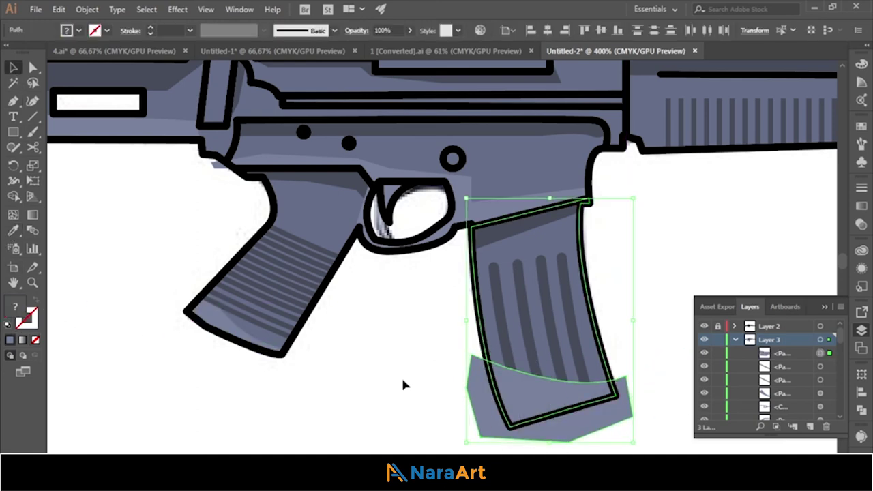
key(shift+m)
alt+click(480, 414)
key(v)
click(531, 344)
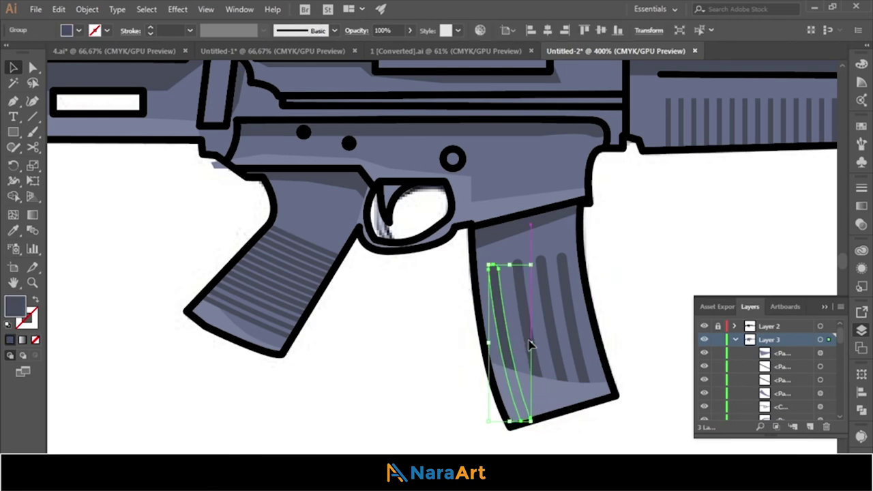
- Bring the magazine's dark stripes to the front, then deselect
shift+click(569, 358)
right_click(580, 368)
click(740, 279)
click(381, 375)
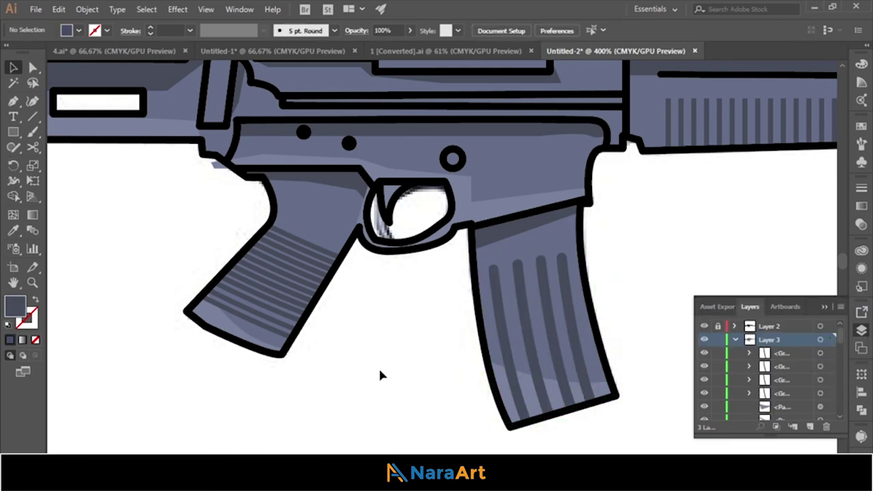
scroll(379, 379, up, 2)
scroll(376, 386, up, 2)
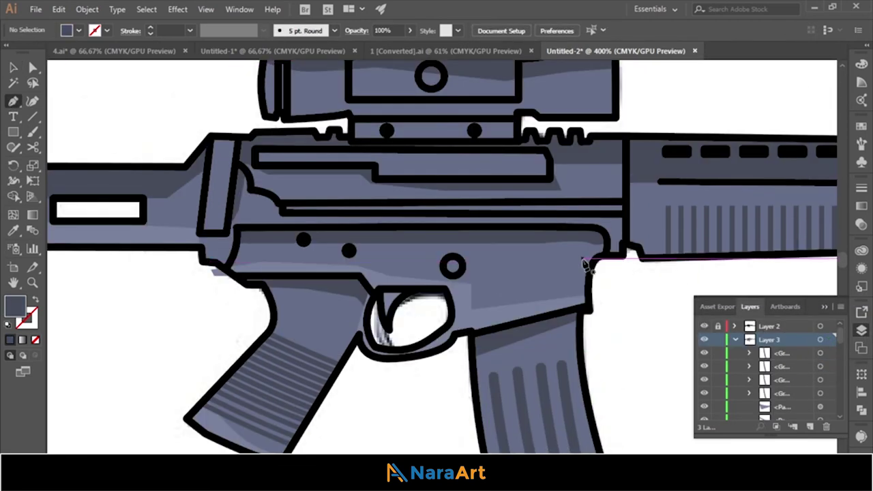
- Draw a lighter band along the handguard's lower edge and trim it to the handguard's outline
click(583, 259)
click(617, 234)
scroll(566, 410, right, 5)
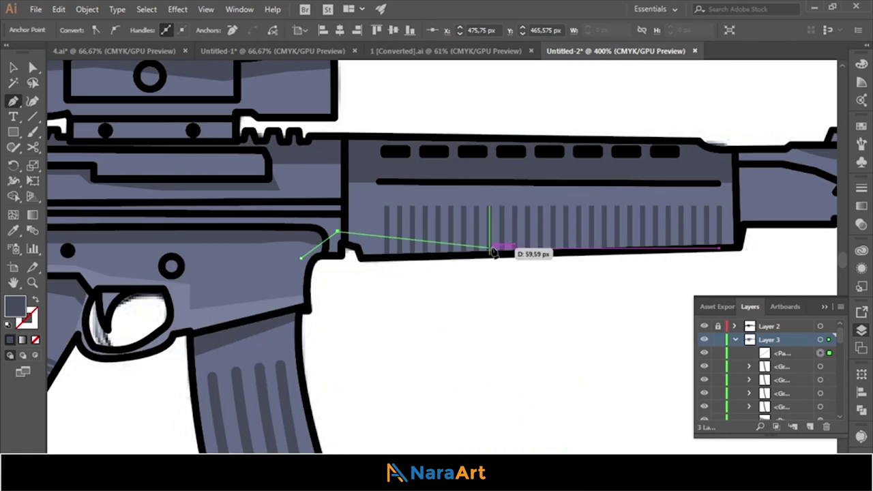
click(742, 238)
click(724, 269)
click(538, 288)
click(360, 283)
click(301, 258)
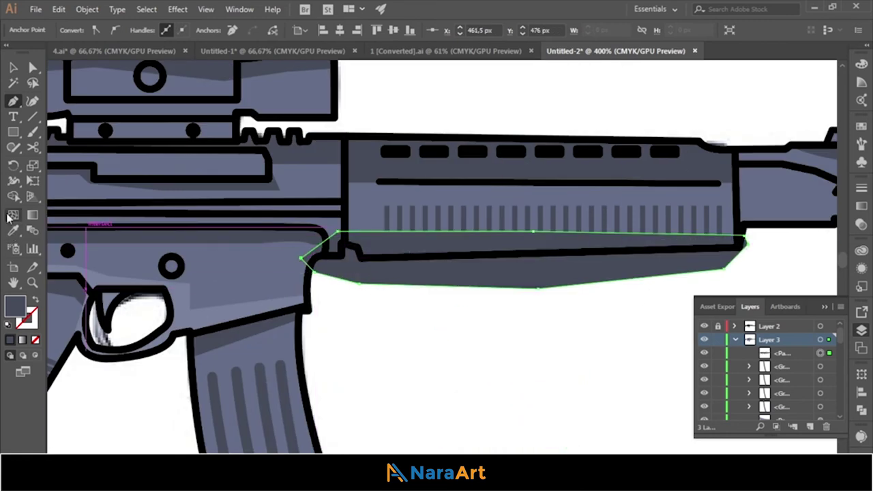
key(v)
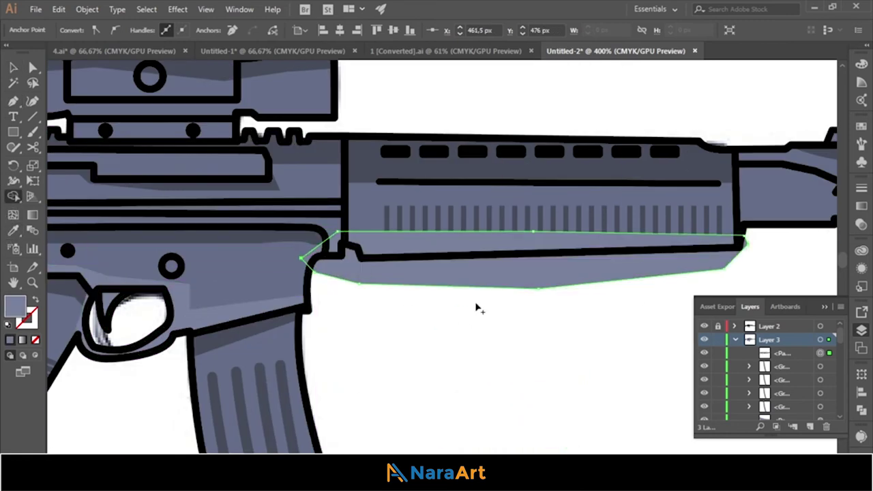
shift+click(364, 195)
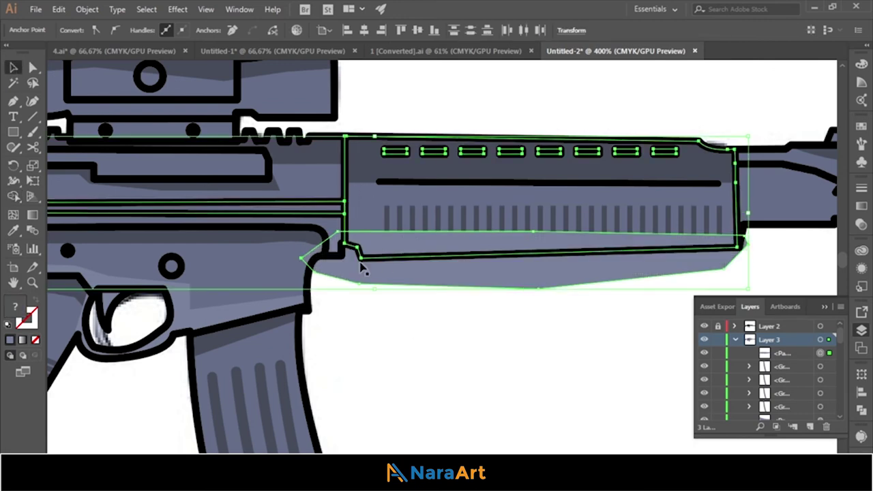
key(ctrl+7)
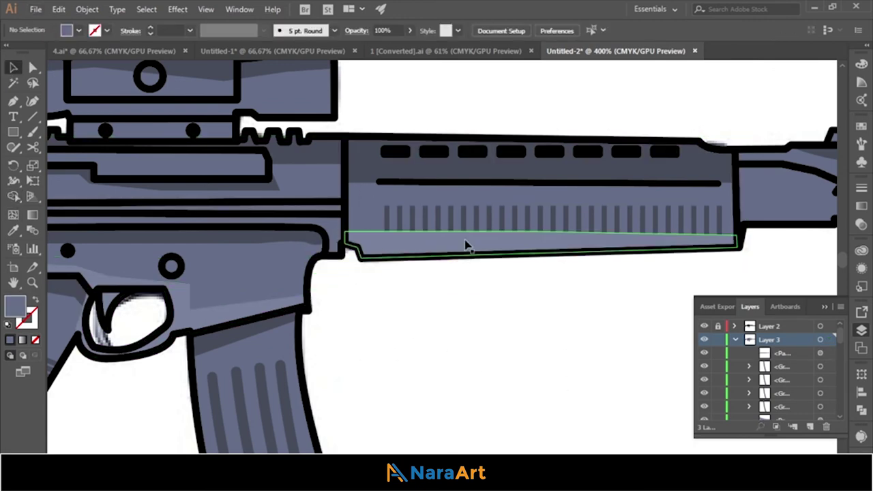
- Send the light band one step backward in the stacking order beneath the ribs
click(413, 223)
shift+click(451, 224)
shift+click(463, 223)
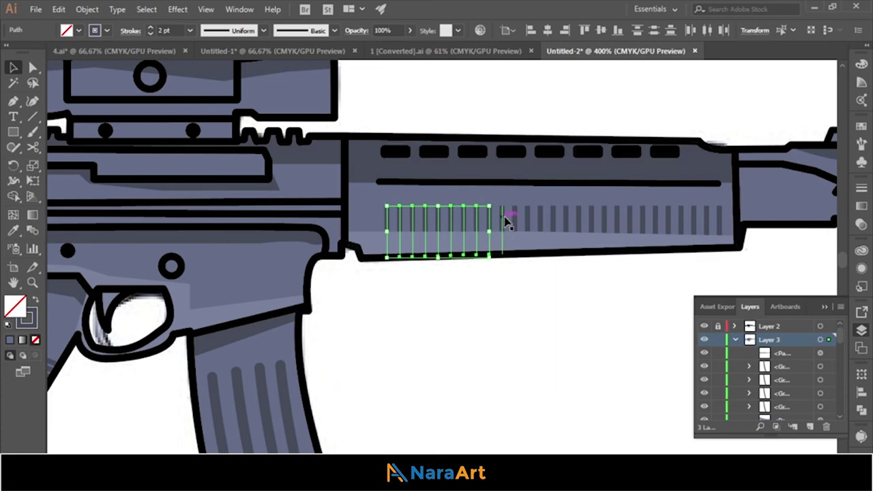
right_click(484, 250)
click(634, 432)
right_click(511, 245)
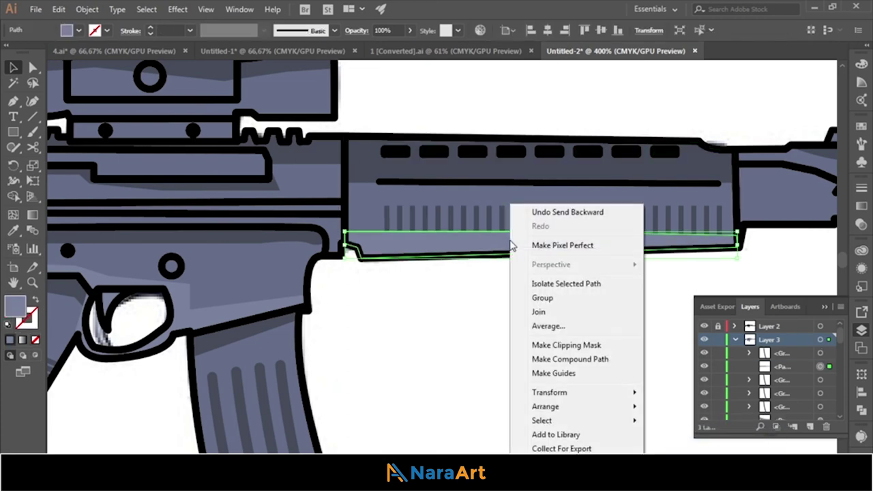
click(399, 225)
- Select all the vertical handguard ribs and bring them to the front, above the band
shift+click(450, 224)
shift+click(464, 224)
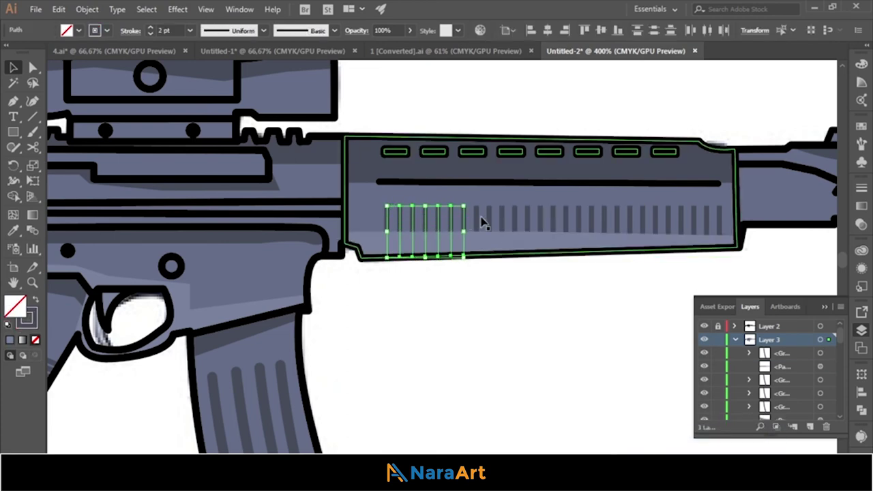
shift+click(502, 223)
shift+click(553, 222)
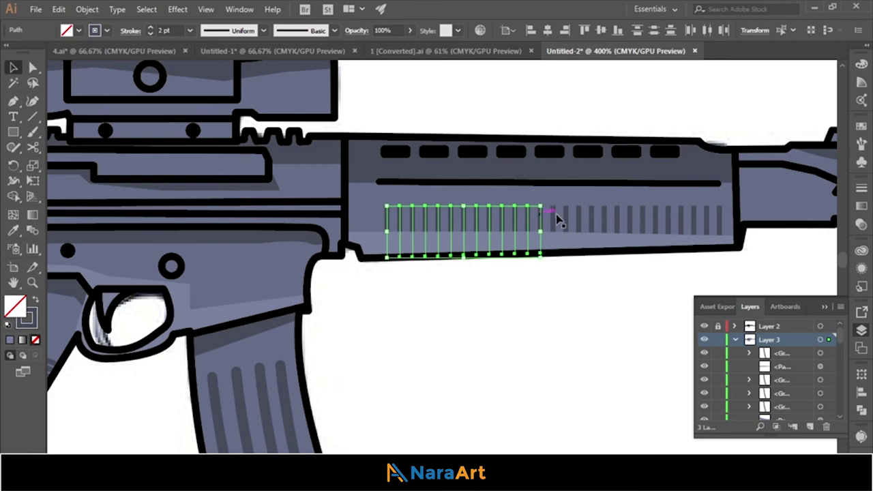
shift+click(592, 225)
shift+click(605, 224)
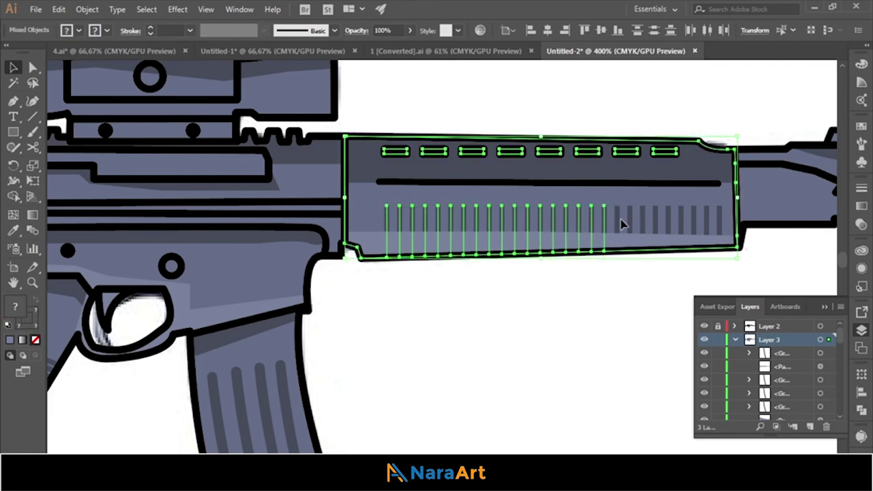
shift+click(693, 222)
shift+click(724, 221)
right_click(721, 209)
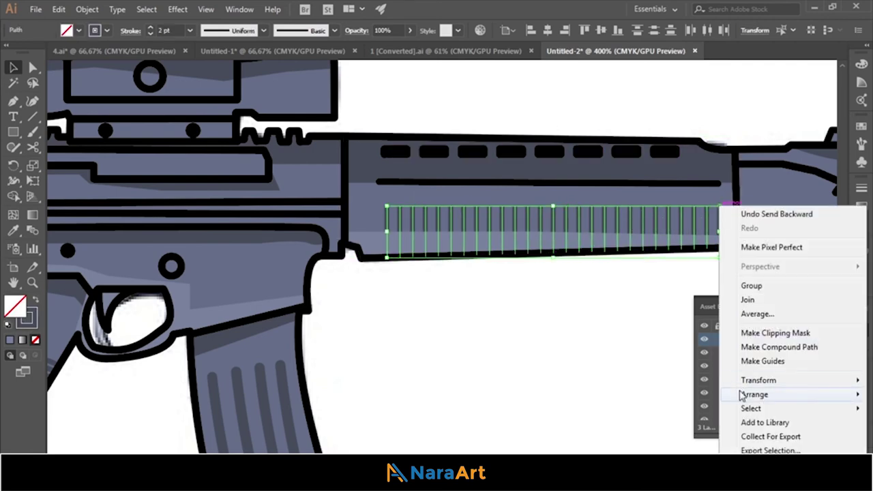
click(544, 350)
scroll(189, 249, right, 10)
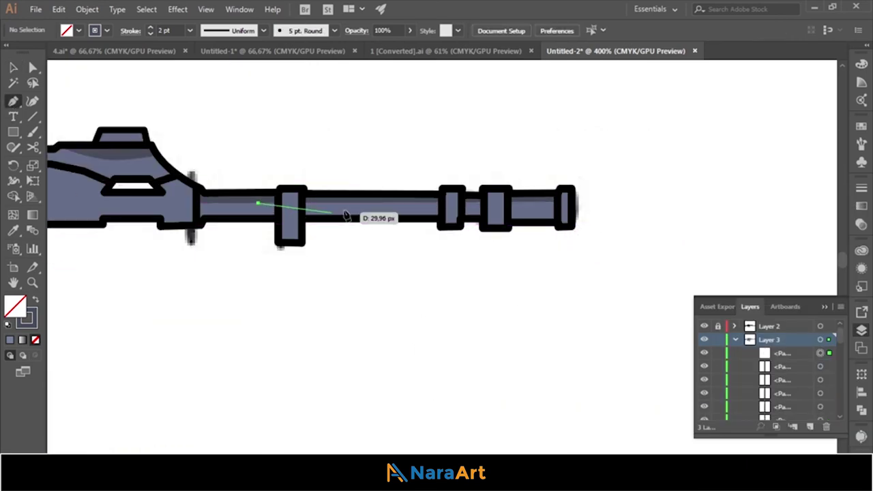
- Discard the unfinished path and draw a grey-filled shading shape along the barrel
key(ctrl+z)
click(252, 200)
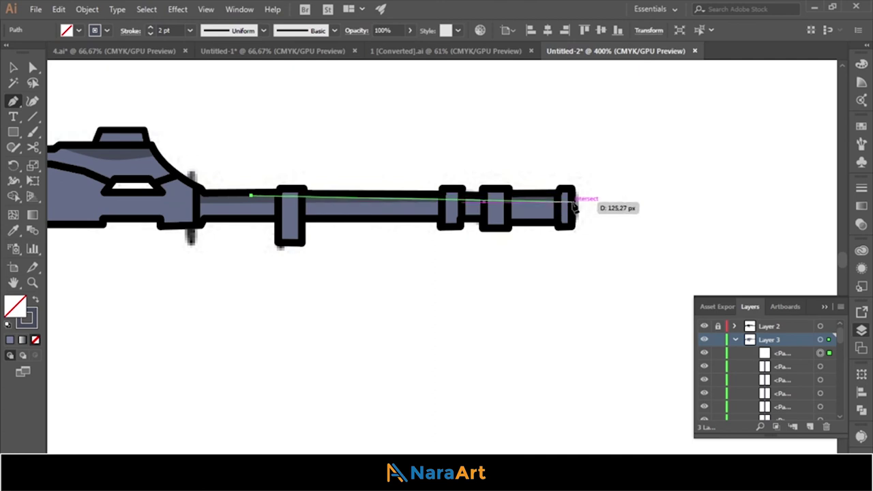
click(588, 202)
click(595, 165)
click(488, 152)
click(385, 149)
click(288, 150)
click(247, 165)
click(252, 199)
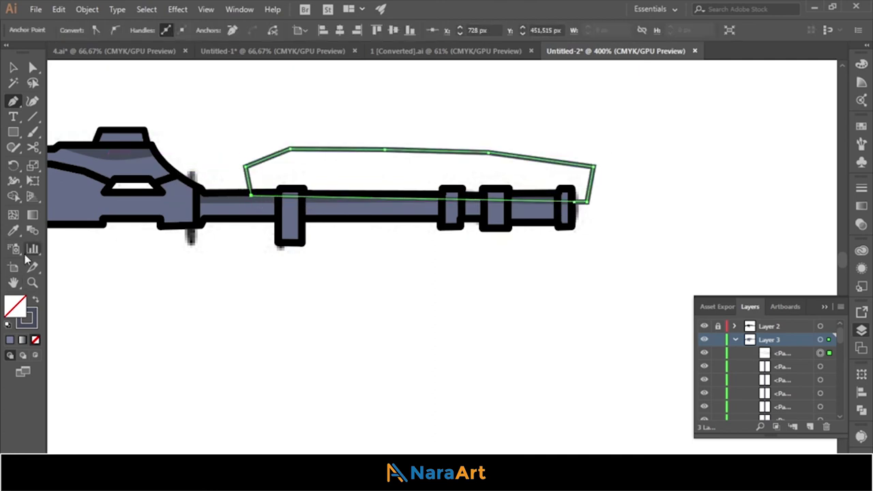
key(shift+x)
- Send the grey barrel shape to the back, behind the barrel rings
key(v)
shift+click(290, 218)
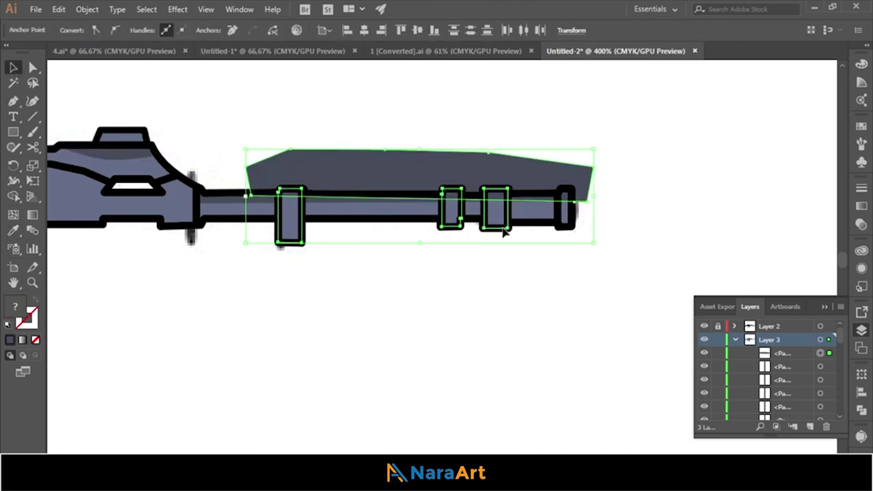
key(ctrl+shift+bracketleft)
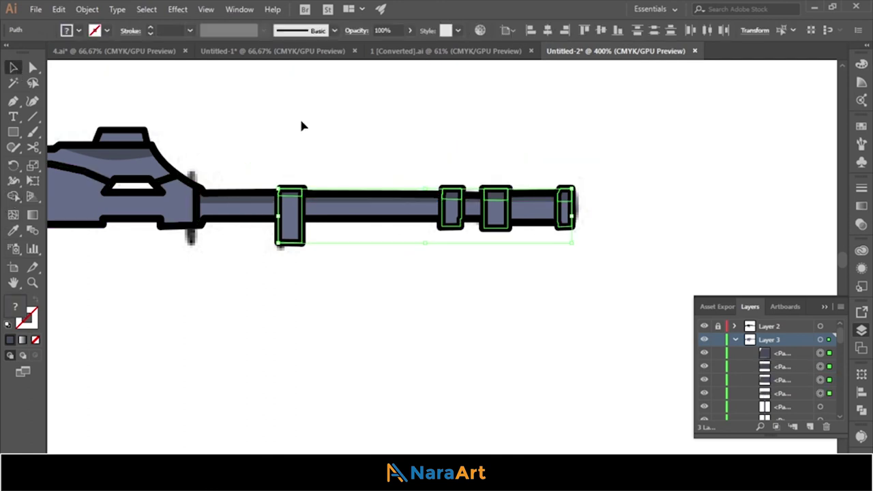
click(368, 258)
scroll(368, 258, down, 2)
scroll(327, 302, left, 1)
scroll(170, 249, left, 3)
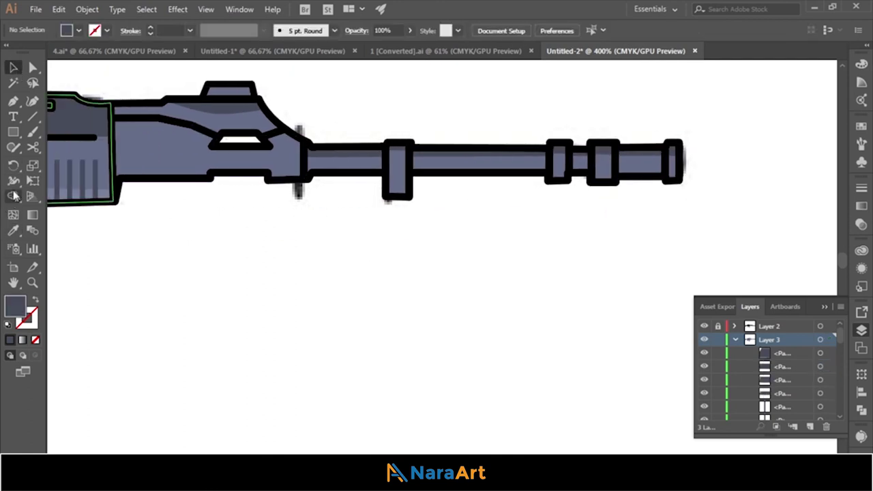
- Draw a shading shape under the barrel's end and trim its excess with the barrel rings
click(692, 173)
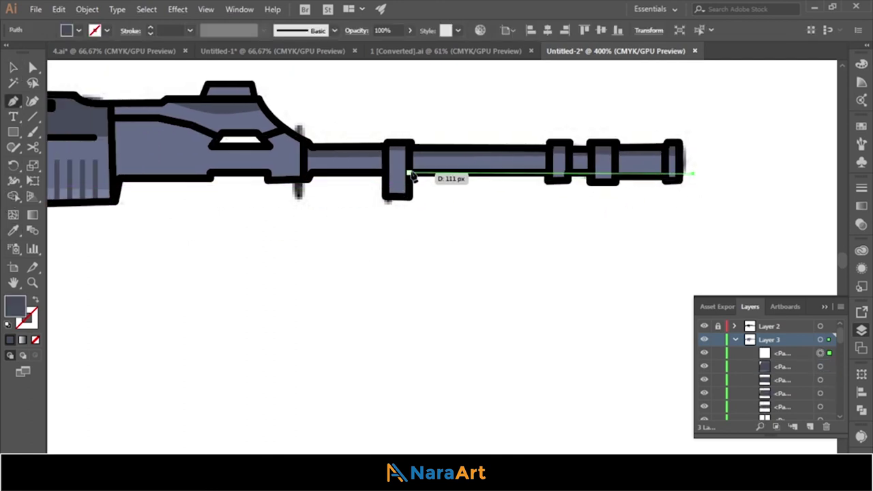
click(412, 175)
click(450, 216)
click(722, 230)
click(727, 199)
click(692, 174)
click(14, 71)
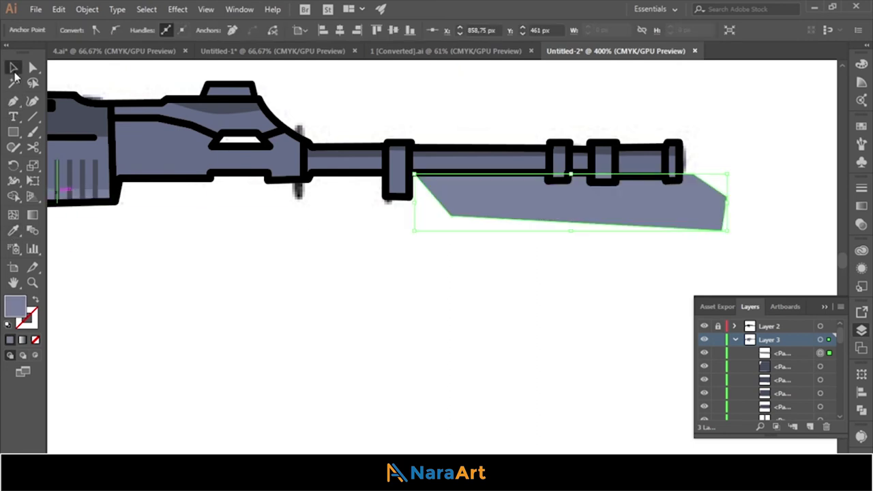
shift+click(563, 150)
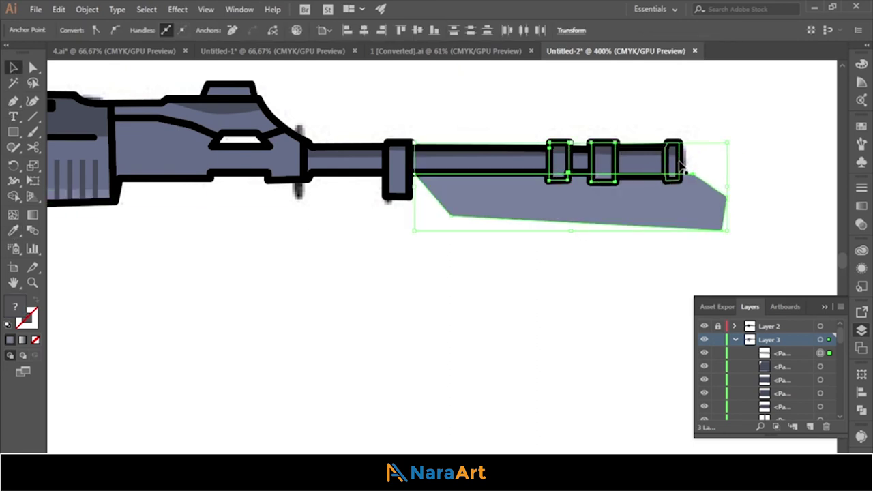
click(13, 197)
alt+click(551, 214)
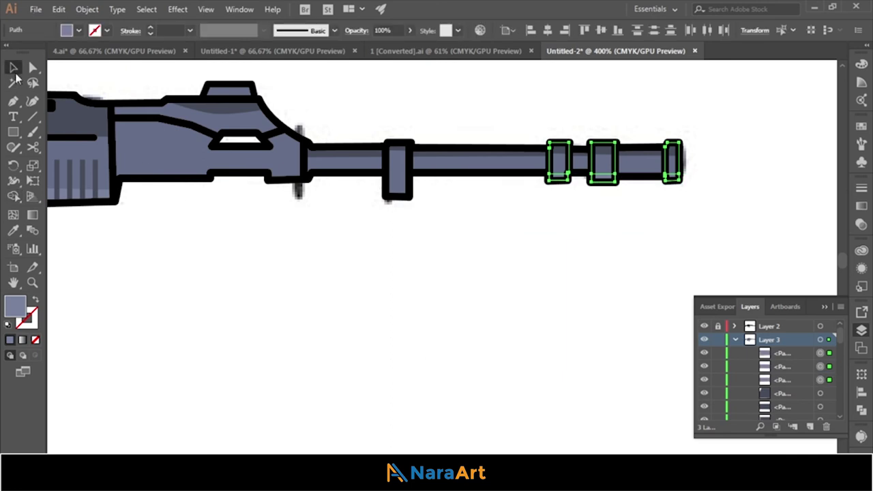
- Add a small shading shape under a barrel ring and remove the part below the ring
click(413, 189)
click(421, 235)
click(356, 212)
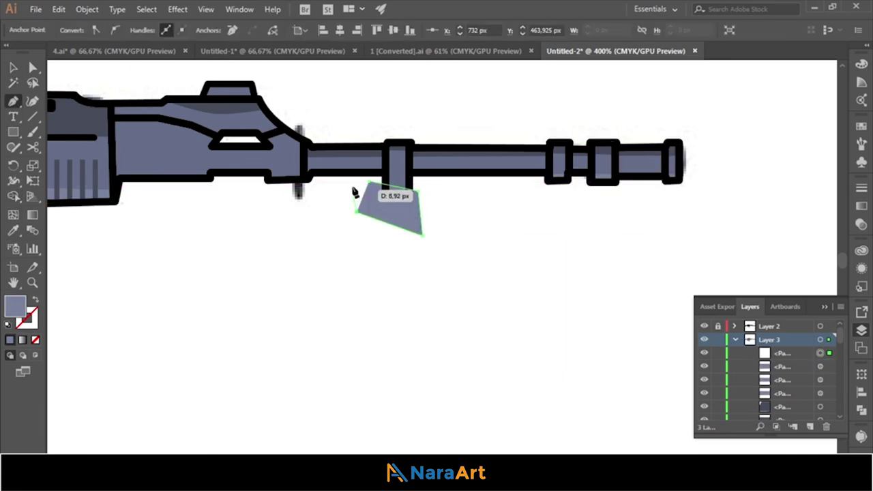
click(395, 223)
shift+click(398, 170)
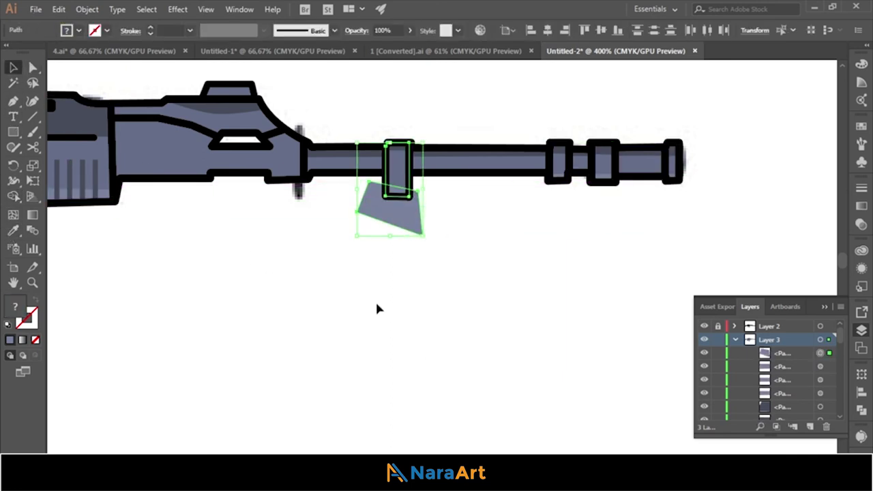
click(13, 196)
alt+click(388, 215)
key(v)
click(327, 301)
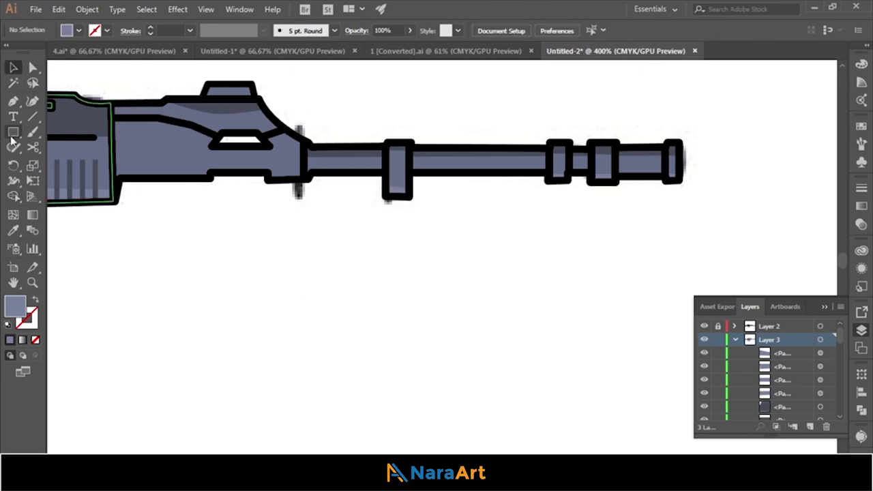
- Draw a receiver shading shape from its left end and trim it to the upper gun body
click(100, 162)
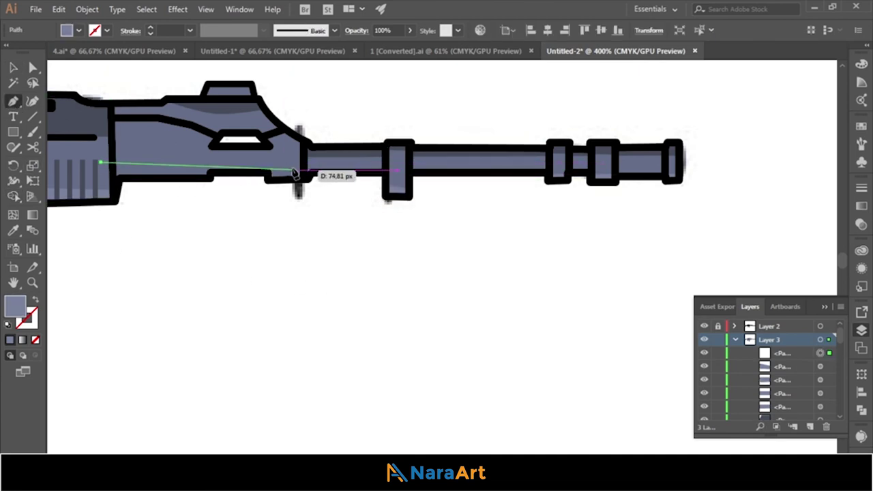
click(324, 174)
click(325, 223)
click(121, 211)
click(100, 163)
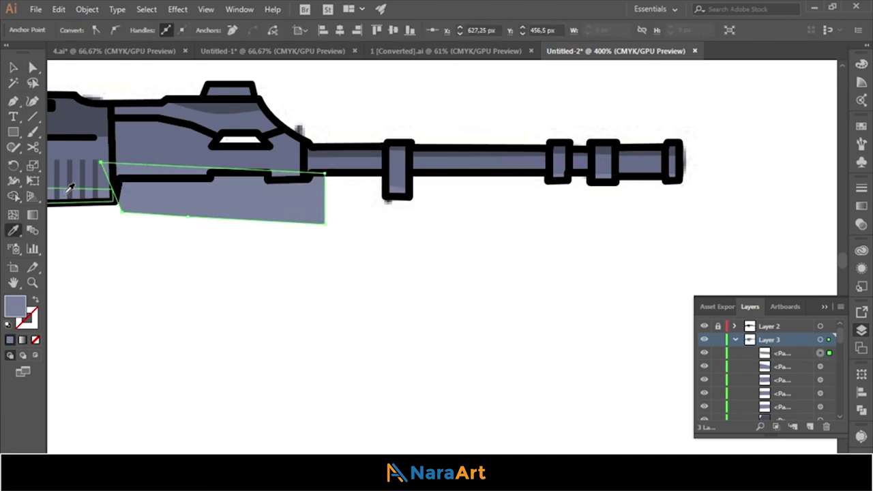
key(v)
shift+click(155, 146)
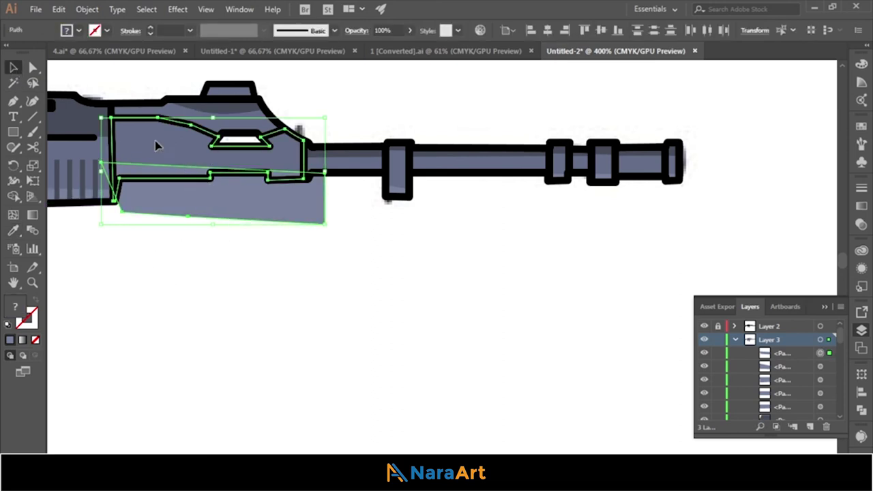
key(shift+m)
alt+click(205, 204)
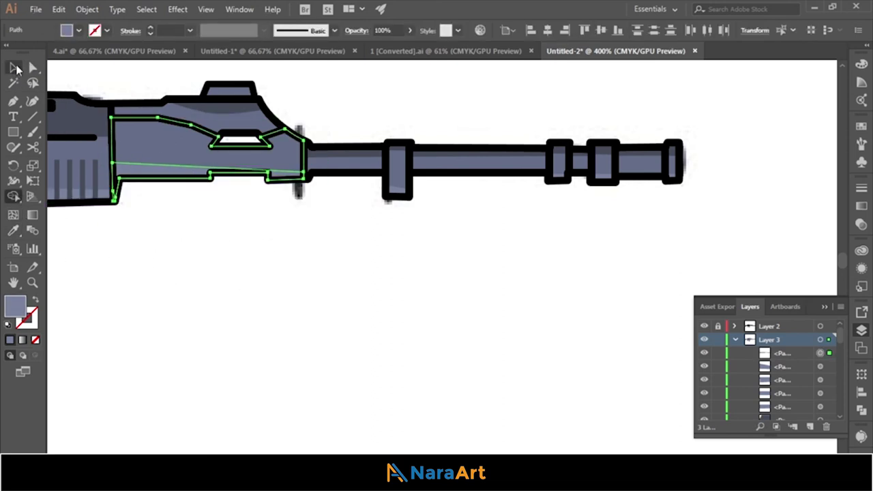
click(16, 67)
click(246, 295)
- Draw a shading shape across the gun's front body and around its front end
click(13, 101)
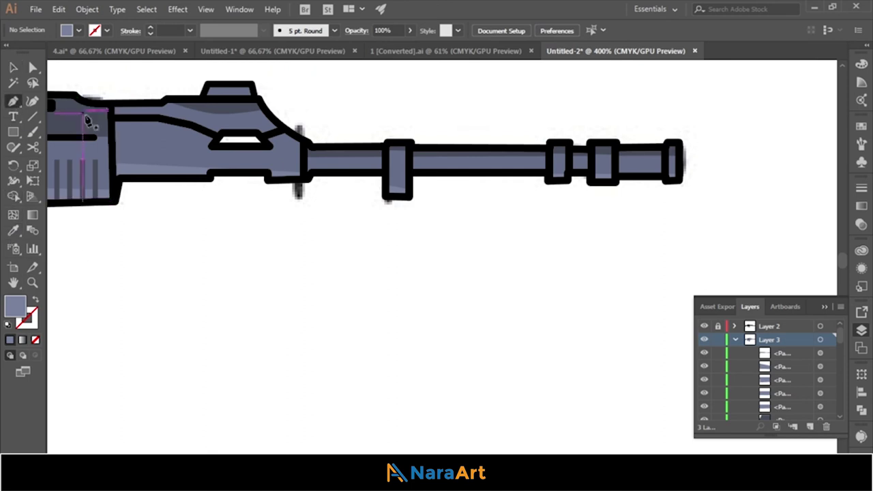
click(101, 123)
click(165, 129)
click(208, 140)
click(264, 142)
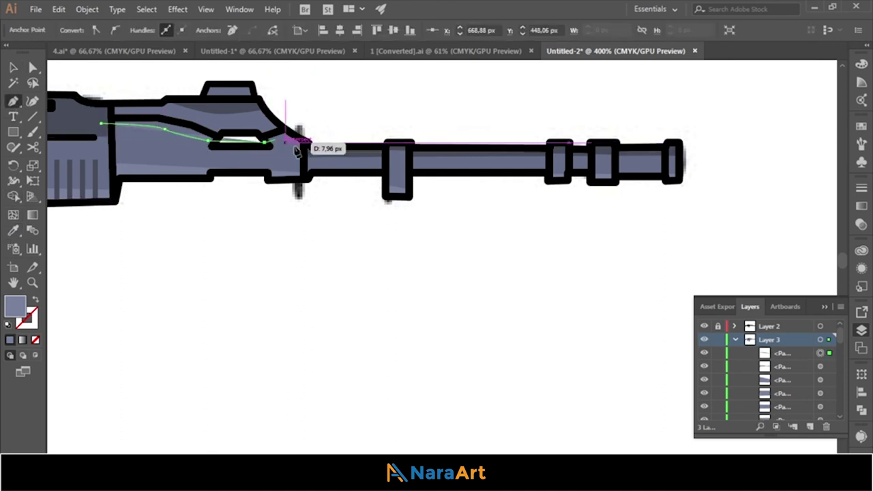
click(313, 130)
click(304, 117)
click(211, 118)
click(125, 108)
- Trim the front body shading to the body's outline with Shape Builder
click(13, 67)
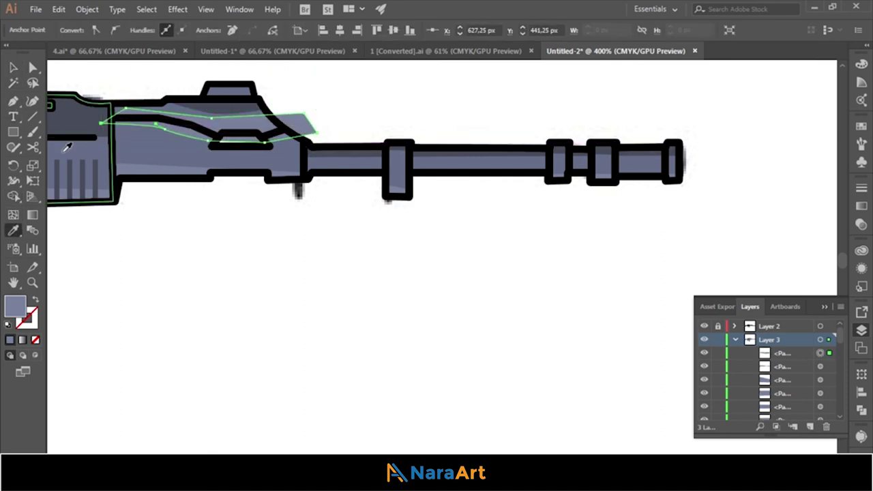
shift+click(116, 153)
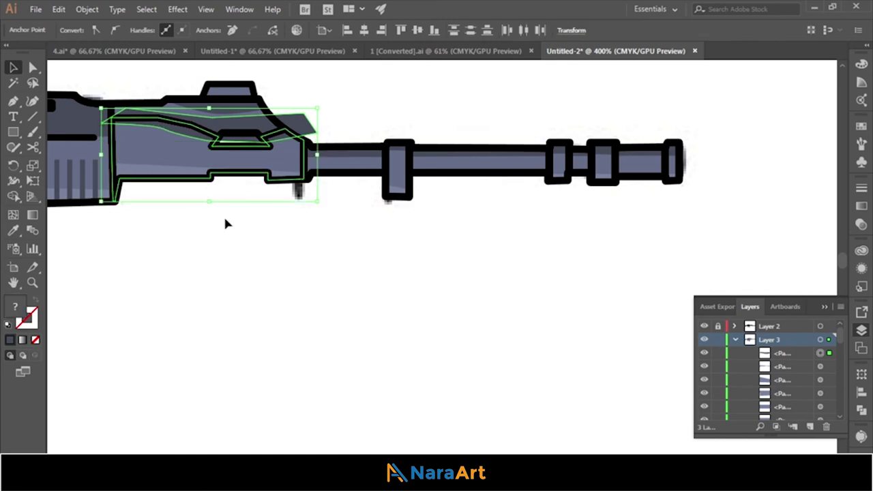
click(13, 196)
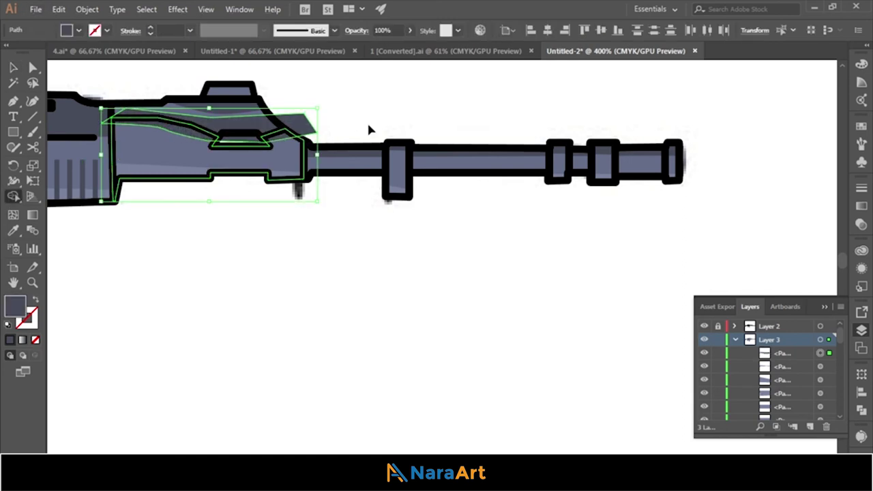
click(250, 125)
click(238, 250)
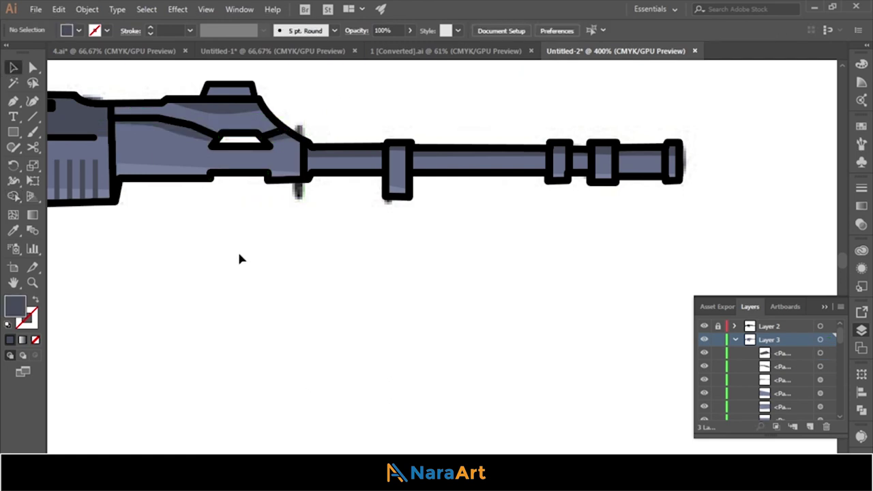
- Draw a lower shading shape along the barrel and fill it with the gun's blue-grey colour
scroll(237, 250, down, 1)
key(p)
click(297, 149)
click(712, 152)
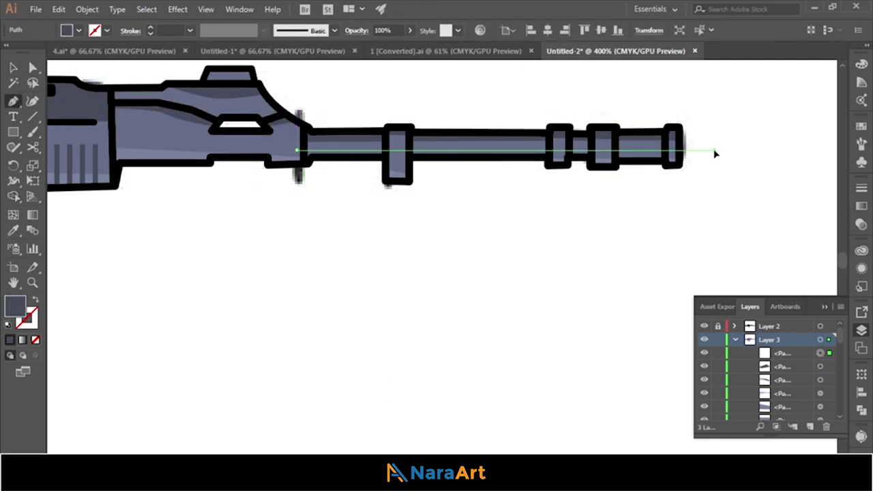
click(685, 196)
click(409, 220)
click(229, 202)
key(i)
click(125, 150)
- Trim the barrel shading so nothing hangs below the barrel
key(v)
key(ctrl+shift+a)
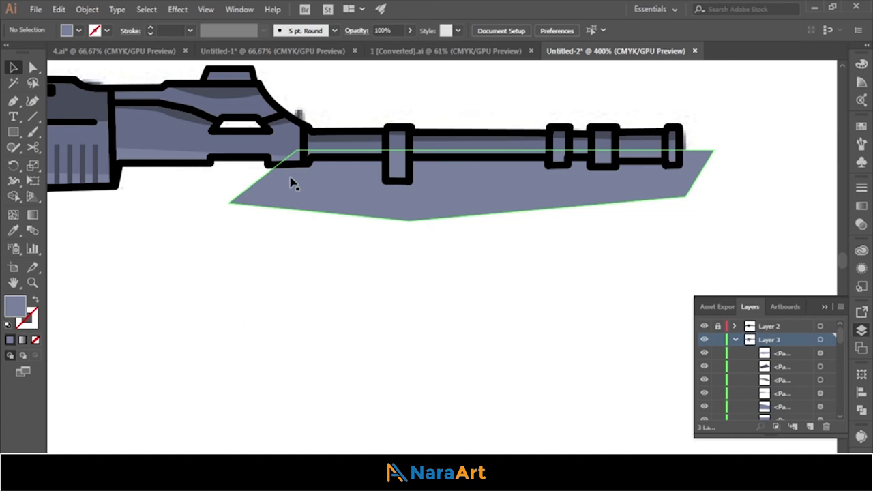
click(323, 181)
shift+click(412, 152)
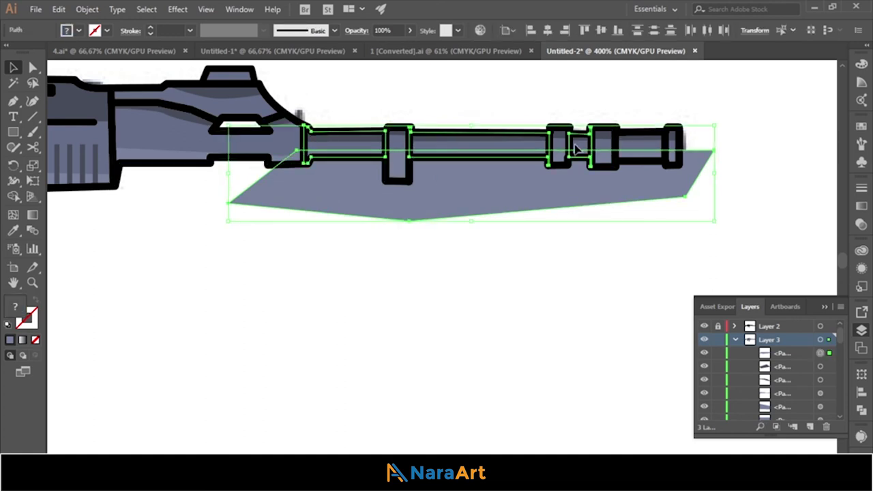
key(shift+m)
alt+click(412, 198)
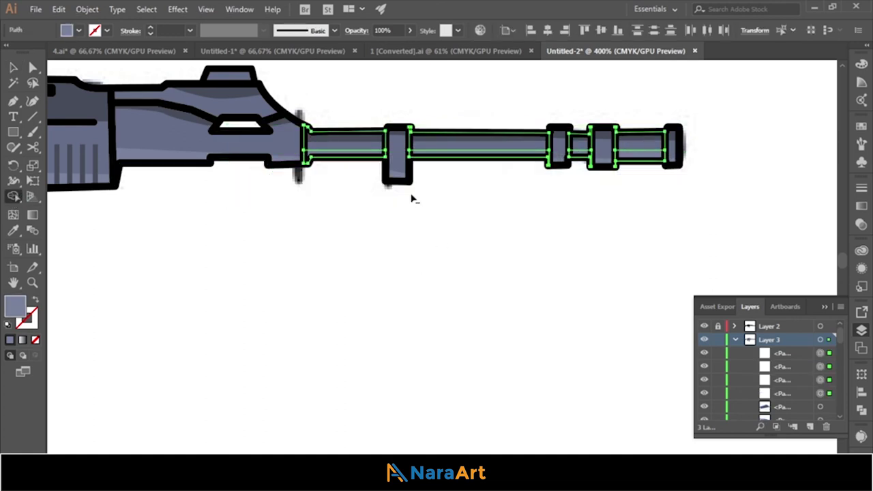
click(408, 315)
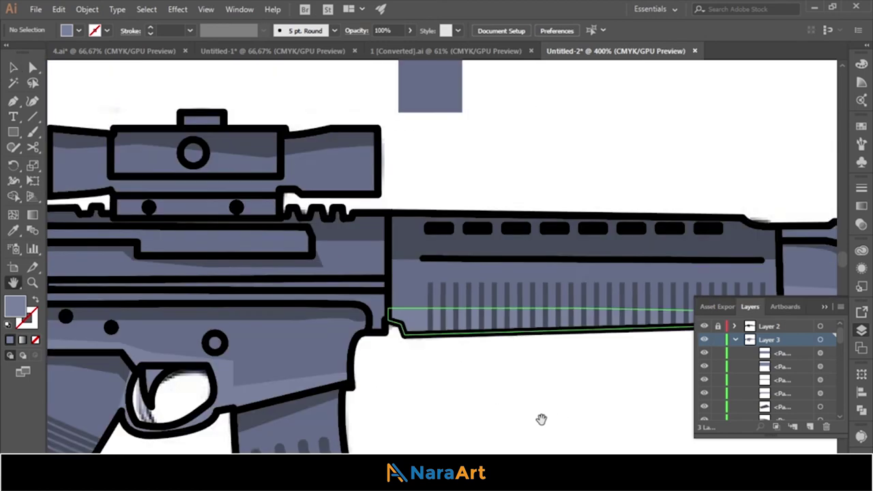
- Draw a shading shape over the lower half of the scope
drag(407, 315, 472, 359)
click(13, 100)
click(211, 127)
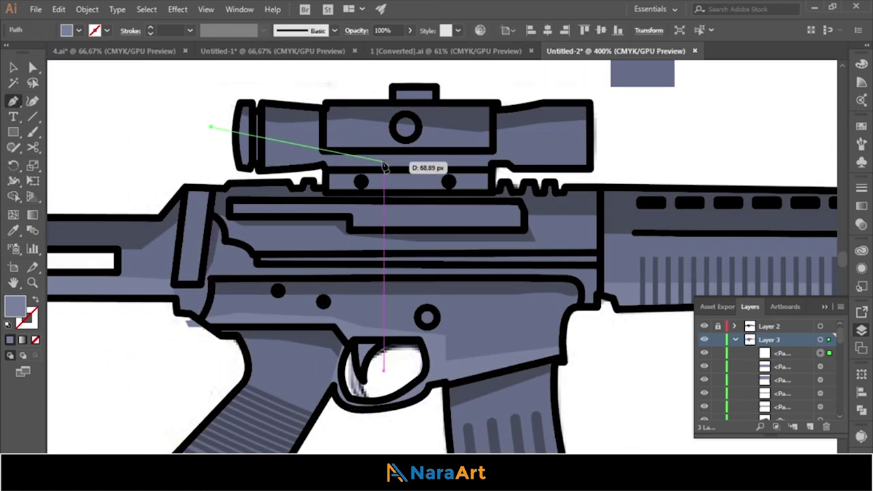
click(383, 162)
click(452, 165)
click(471, 179)
click(157, 174)
click(212, 127)
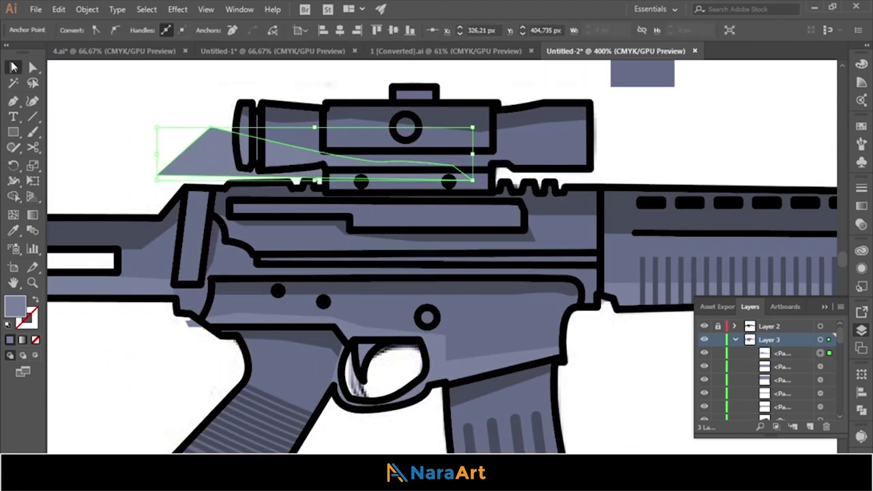
key(v)
click(179, 154)
- Trim the scope shading with Shape Builder, removing the part sticking out left of the scope
key(i)
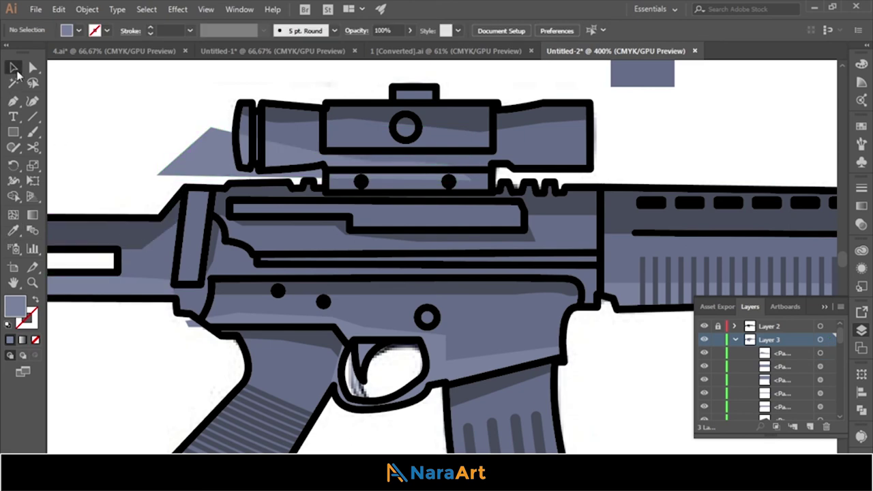
click(181, 155)
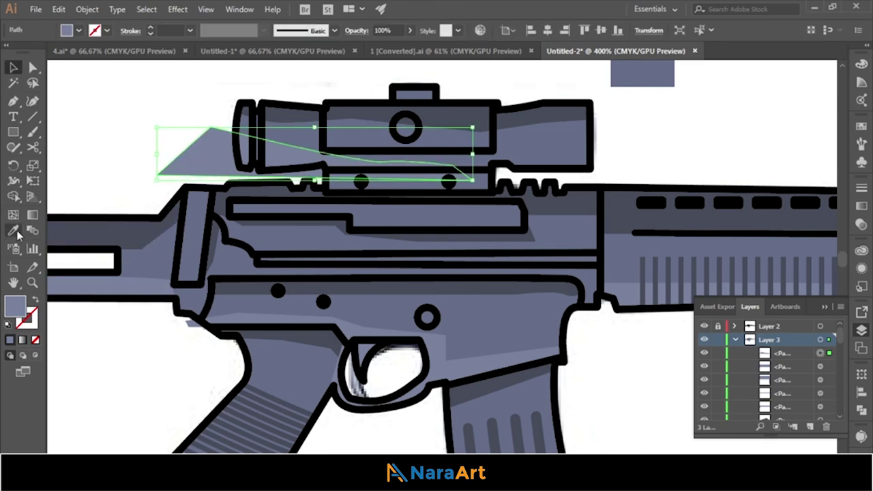
shift+click(235, 140)
key(shift+m)
alt+click(209, 159)
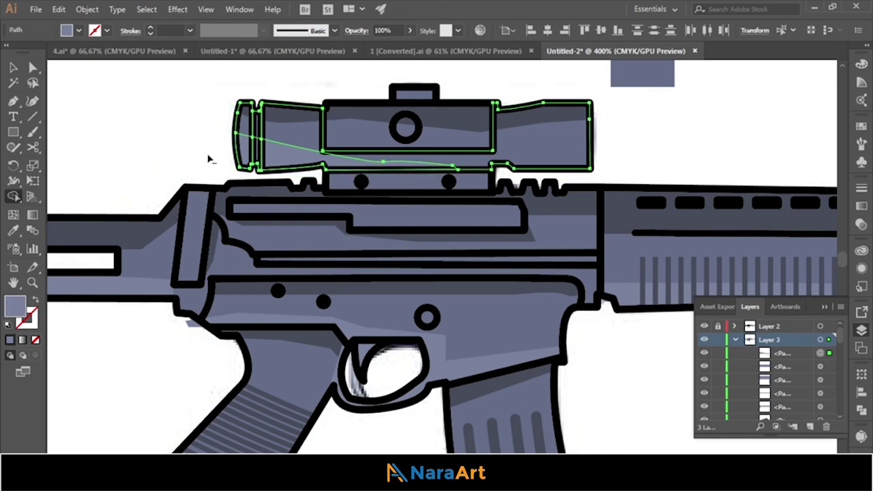
key(v)
click(190, 142)
- Pan over to the stock, then zoom out and back in
drag(181, 142, 487, 130)
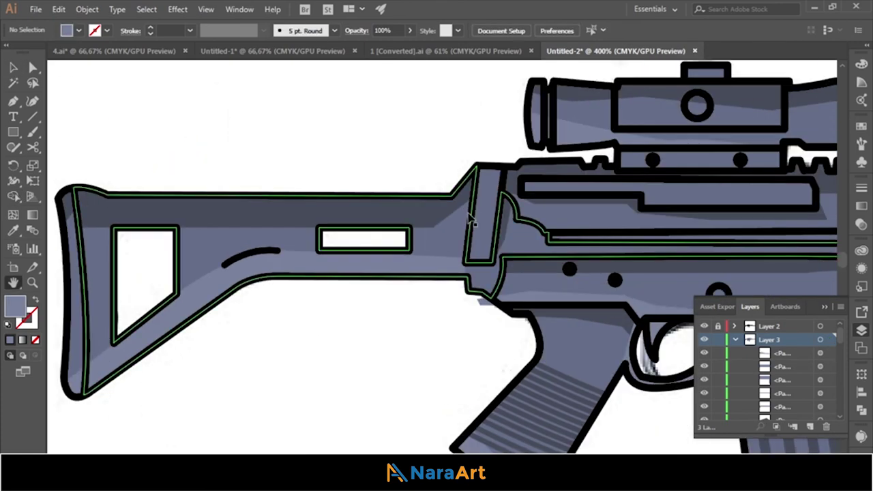
scroll(545, 350, down, 3)
scroll(477, 341, down, 2)
scroll(343, 335, up, 1)
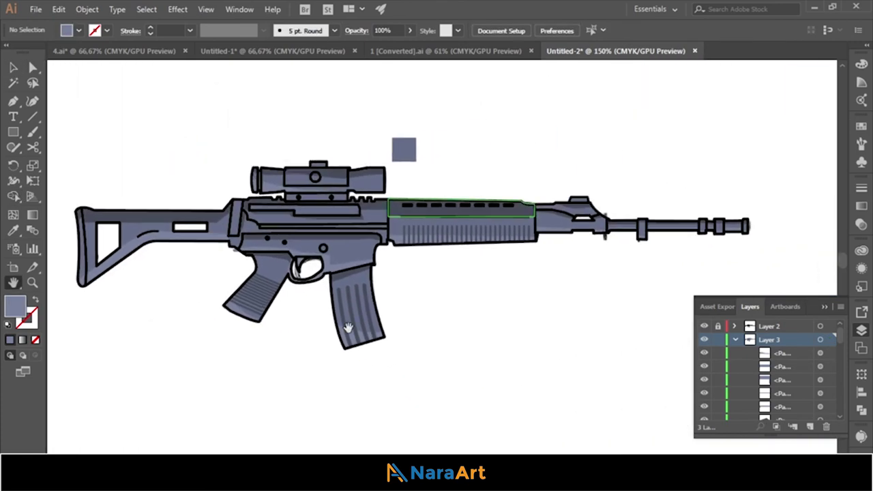
scroll(347, 327, up, 3)
scroll(382, 348, up, 1)
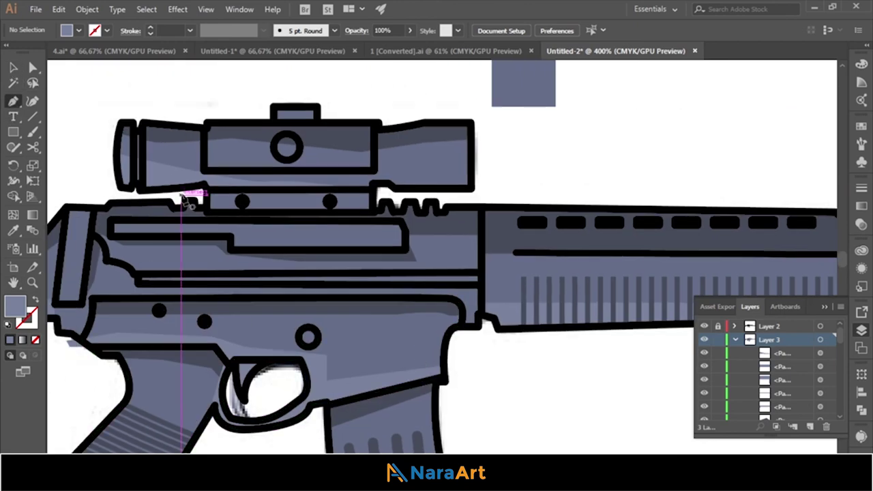
- Draw a shading shape under the scope mount and fill it with the gun's darker colour
click(197, 198)
drag(371, 196, 373, 195)
click(359, 176)
click(227, 178)
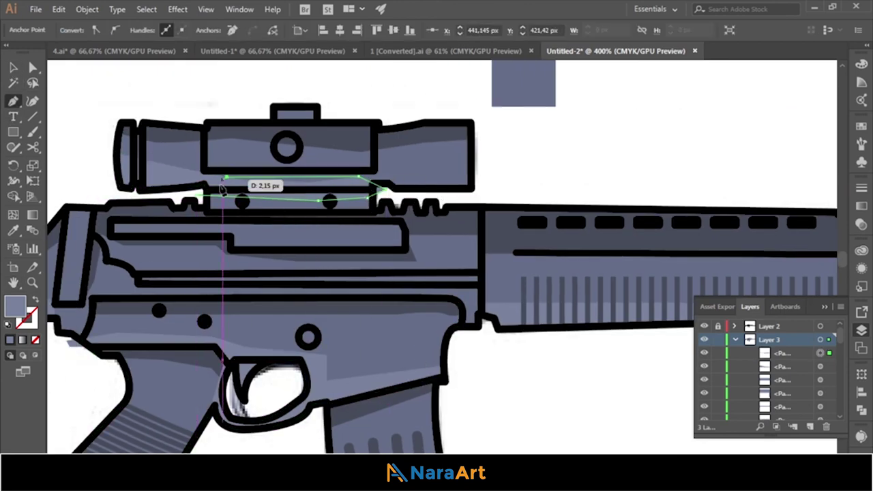
click(196, 183)
key(i)
click(13, 67)
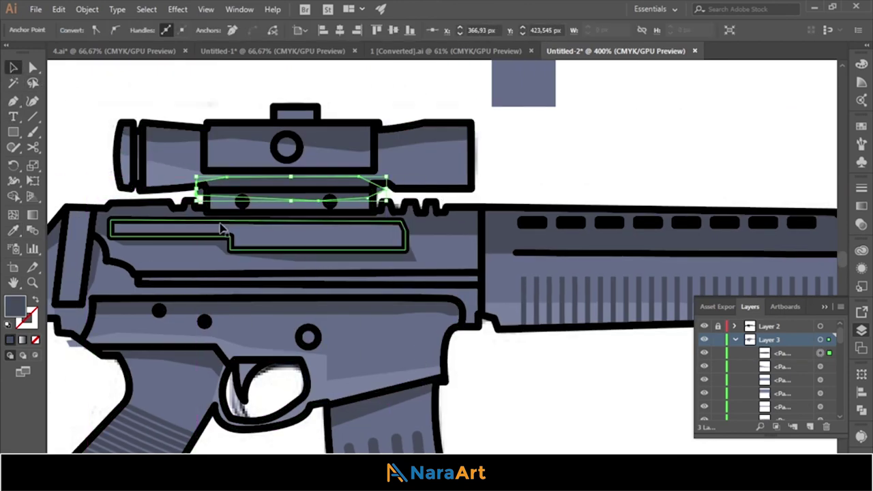
click(13, 197)
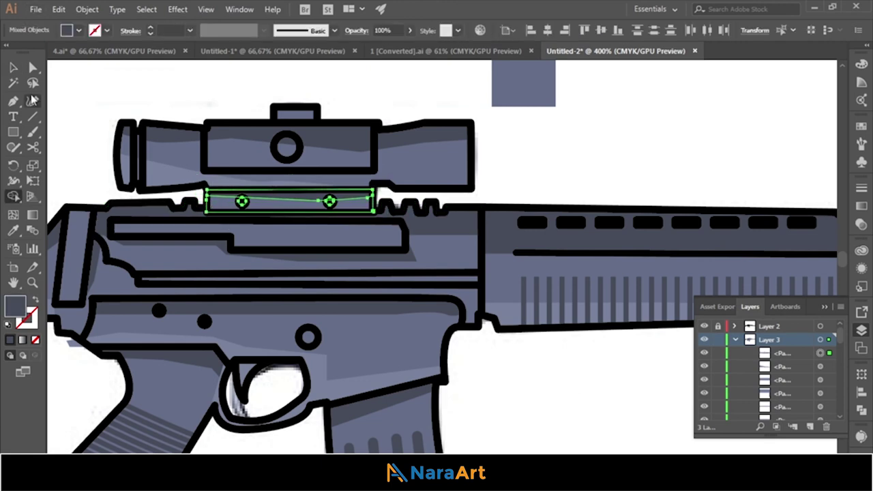
click(71, 75)
- Outline a shading shape along the rail on top of the receiver
scroll(598, 184, down, 3)
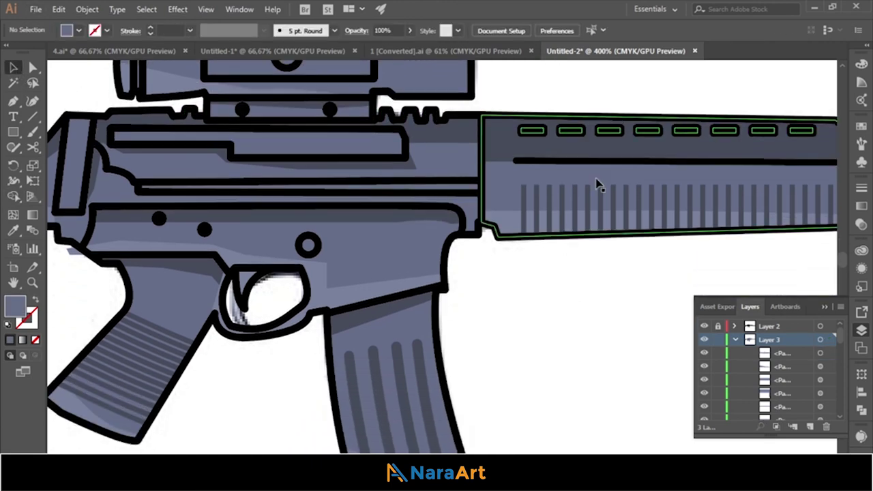
key(p)
click(101, 130)
click(339, 138)
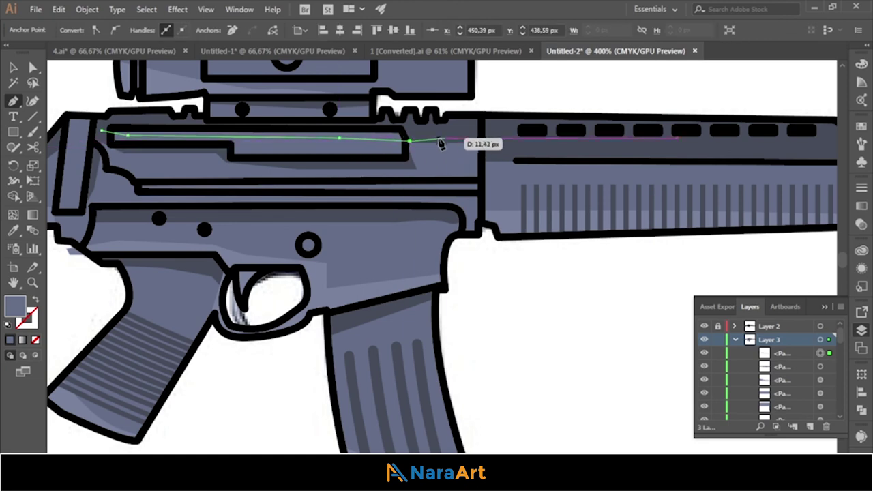
click(430, 152)
click(440, 127)
click(387, 105)
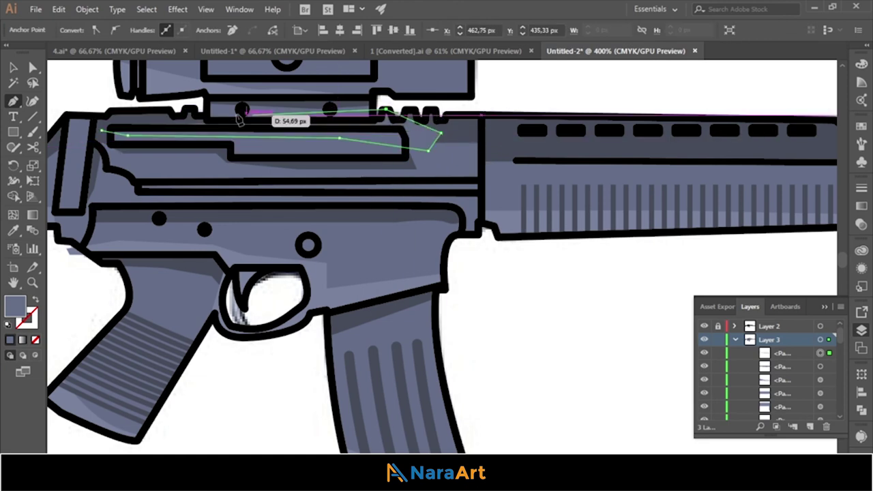
click(101, 107)
click(101, 130)
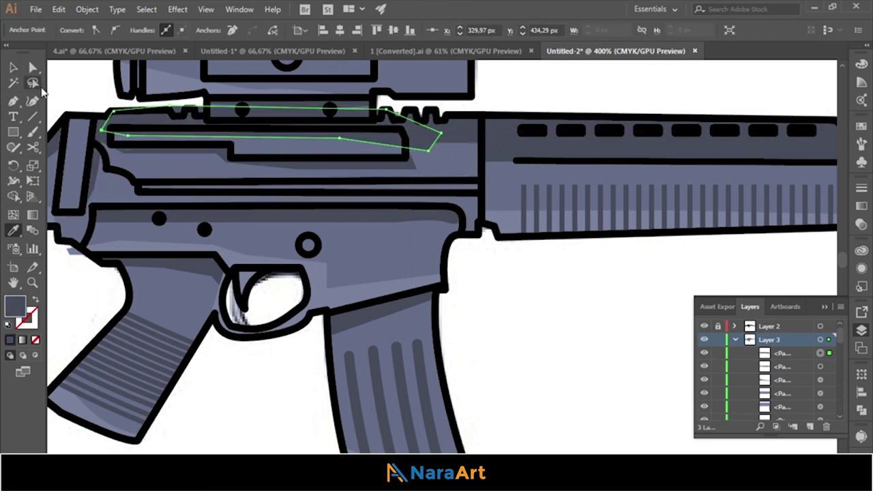
key(v)
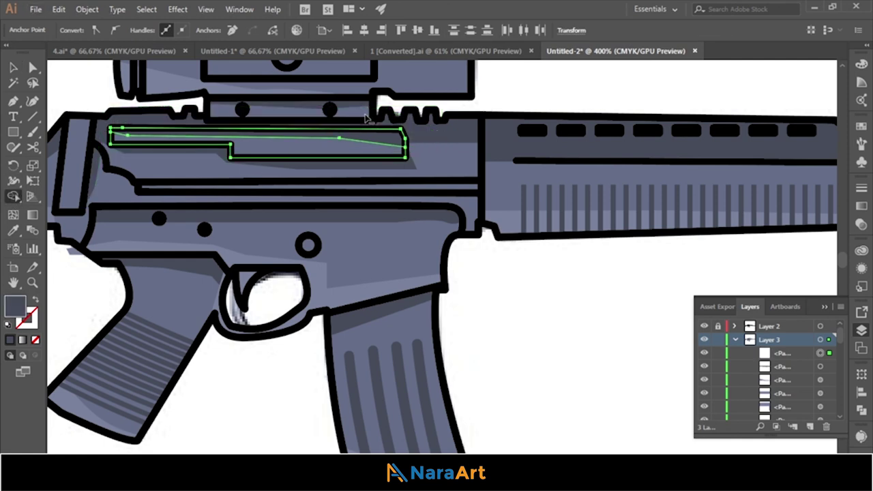
click(250, 370)
- Draw a six-point shading shape across the trigger housing
key(p)
click(238, 278)
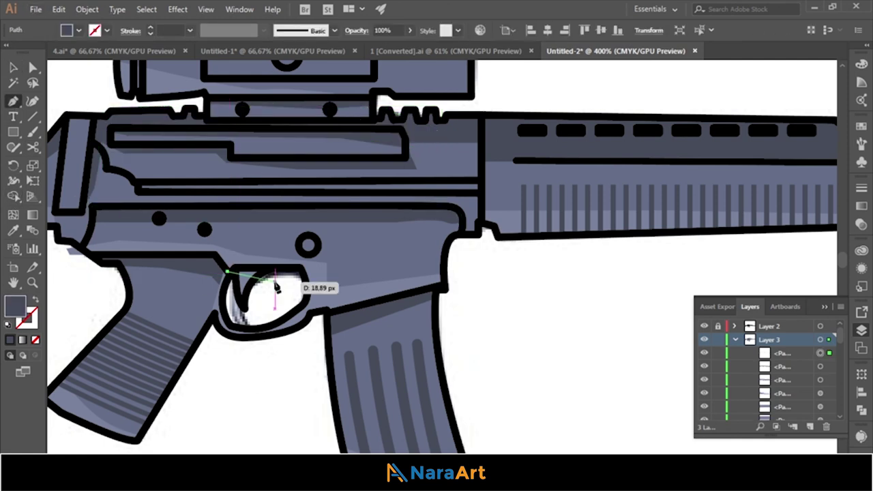
click(229, 263)
click(247, 238)
click(283, 239)
click(304, 261)
click(304, 281)
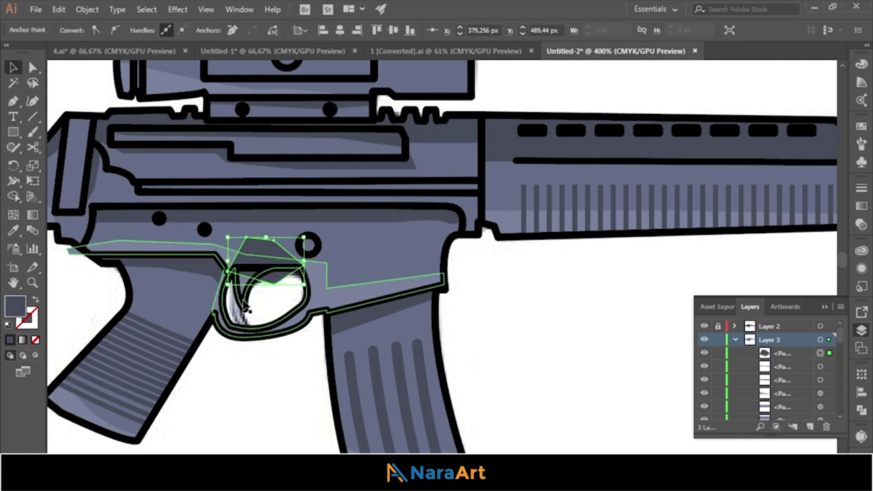
ctrl+click(292, 356)
- Add a short shading curve on the trigger, zoom out, and select the leftover small square
key(p)
click(232, 271)
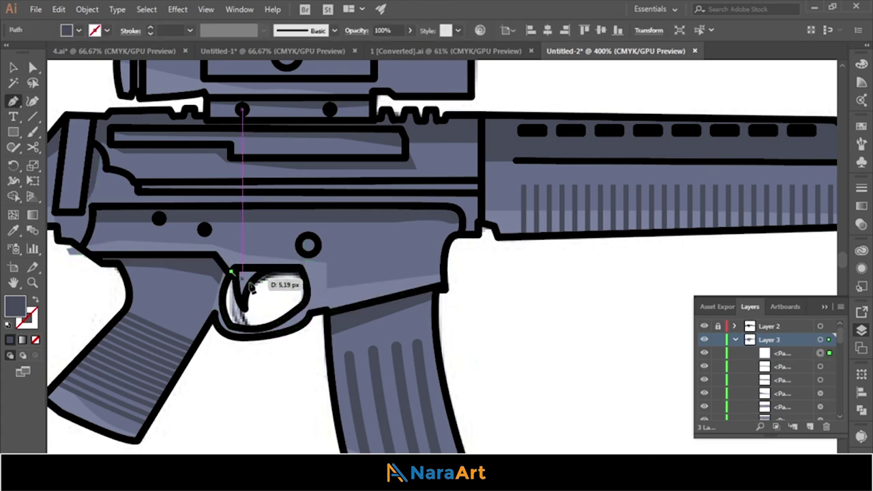
click(249, 283)
click(265, 267)
key(v)
click(239, 403)
key(ctrl+minus)
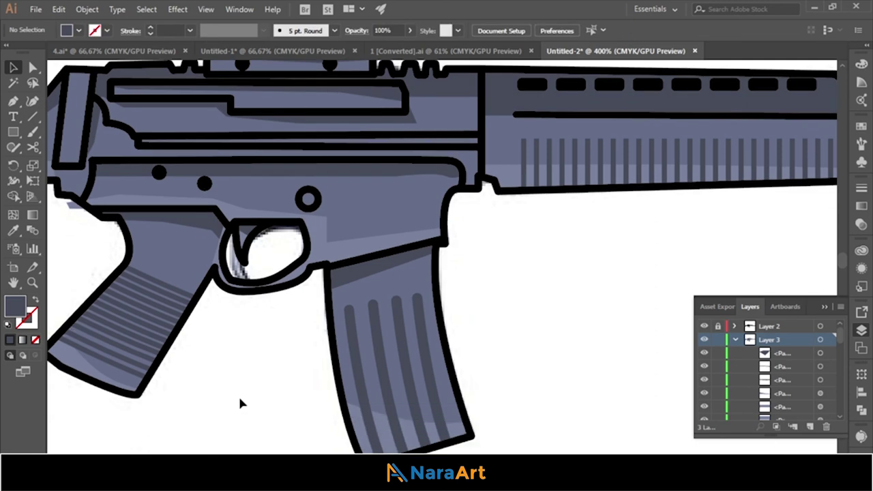
key(ctrl+minus)
click(473, 138)
- Delete the leftover small square and fit the whole artboard in the window
key(Delete)
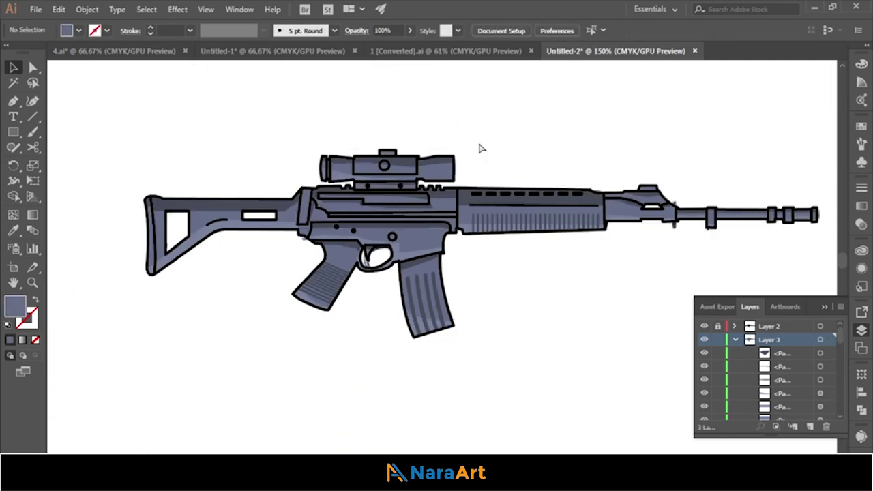
key(ctrl+0)
drag(282, 196, 617, 359)
click(616, 359)
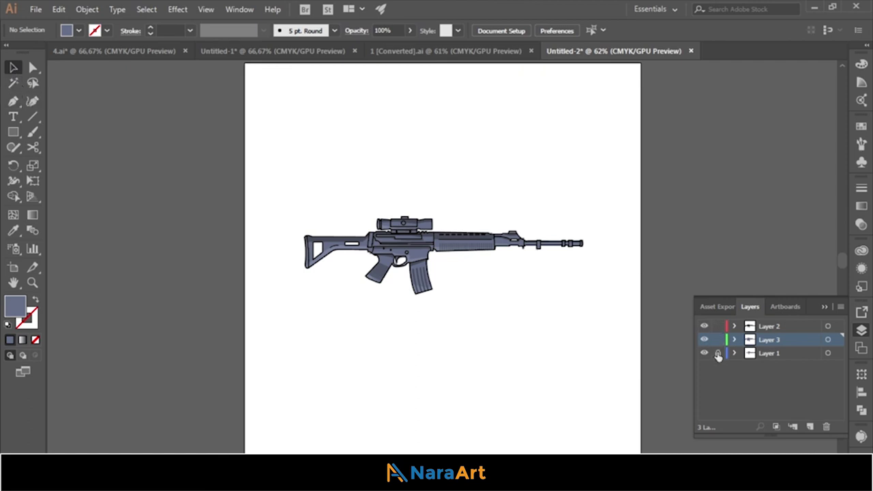
- Delete the empty Layer 1, checking Layer 2's contents by toggling its visibility
click(766, 356)
click(704, 341)
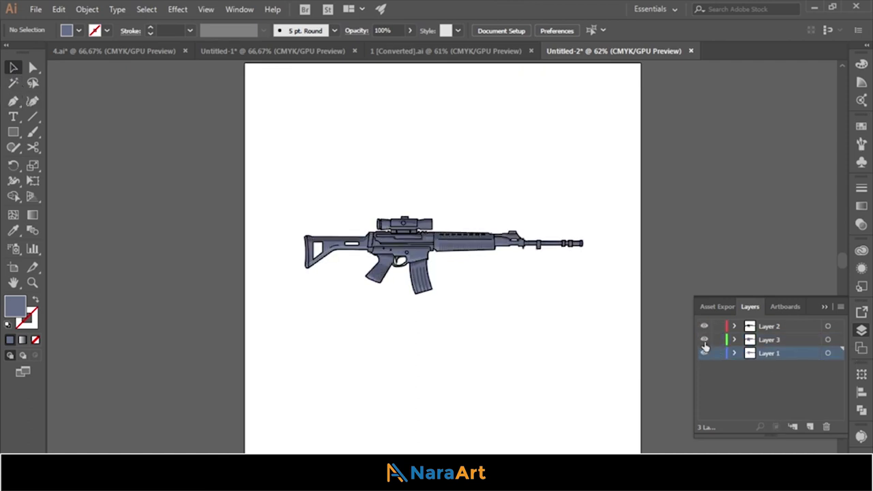
click(826, 426)
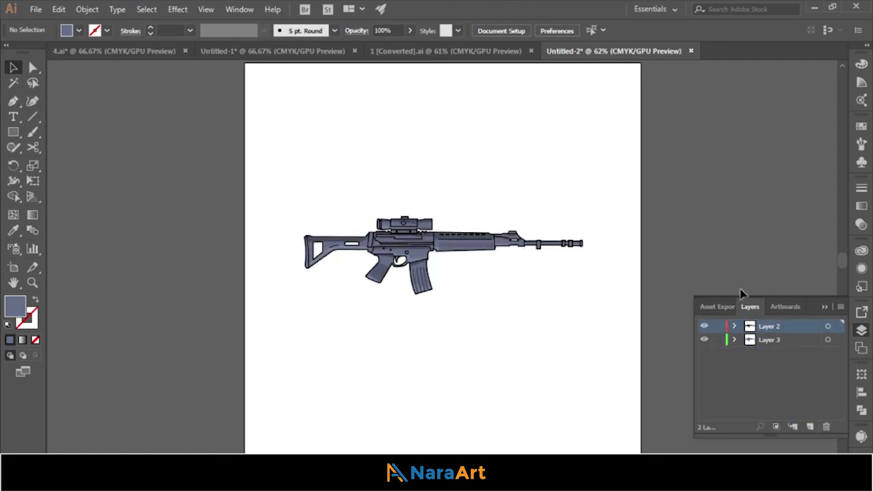
click(705, 327)
click(704, 327)
click(861, 330)
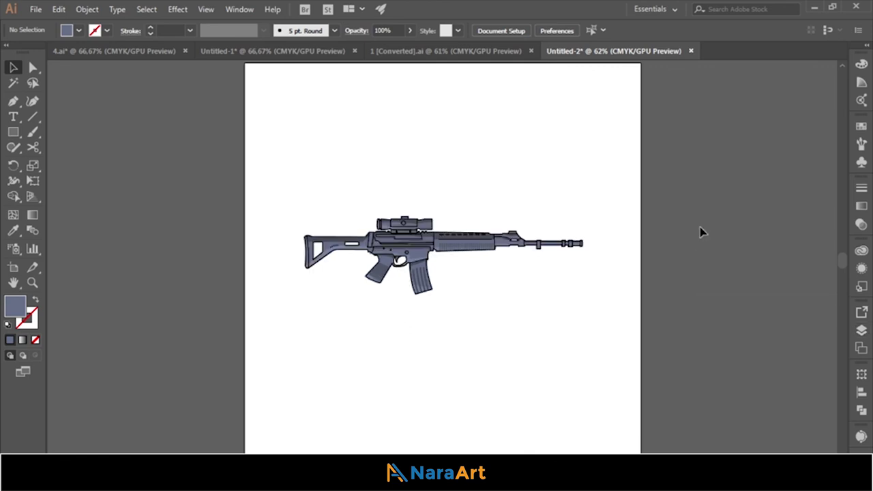
- Reselect the gun, review the Align options, and remove the extra Layer 4
key(ctrl+a)
click(334, 205)
drag(291, 200, 586, 317)
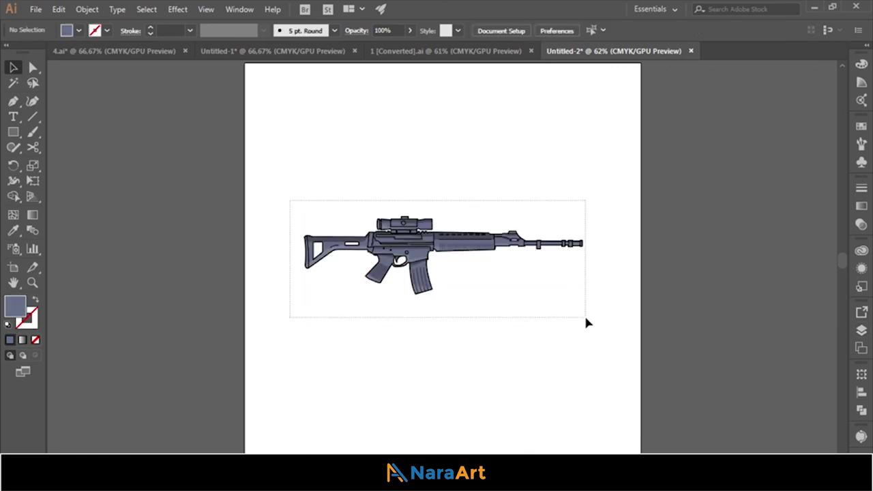
click(861, 392)
click(705, 302)
click(861, 330)
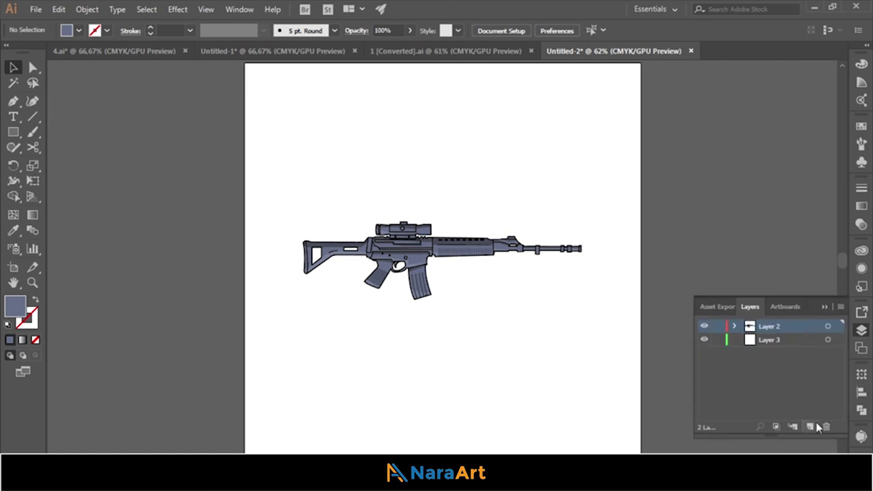
drag(840, 436, 825, 427)
- Select all the gun artwork on Layer 3
click(829, 329)
drag(840, 327, 837, 341)
click(715, 296)
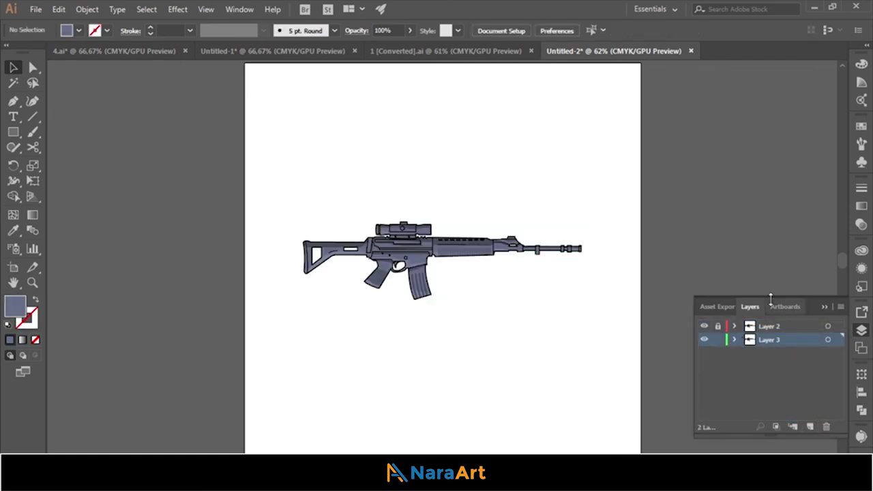
click(827, 339)
click(862, 409)
- Group and merge the gun shapes into one silhouette
click(87, 9)
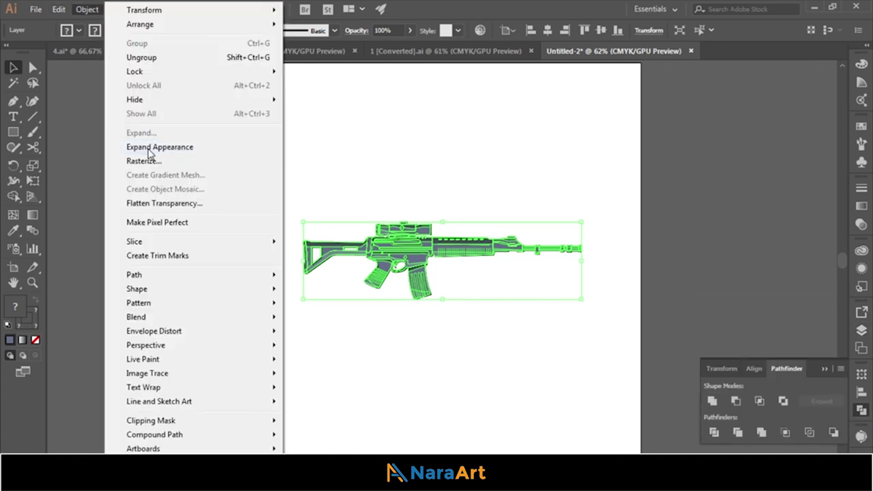
key(ctrl+g)
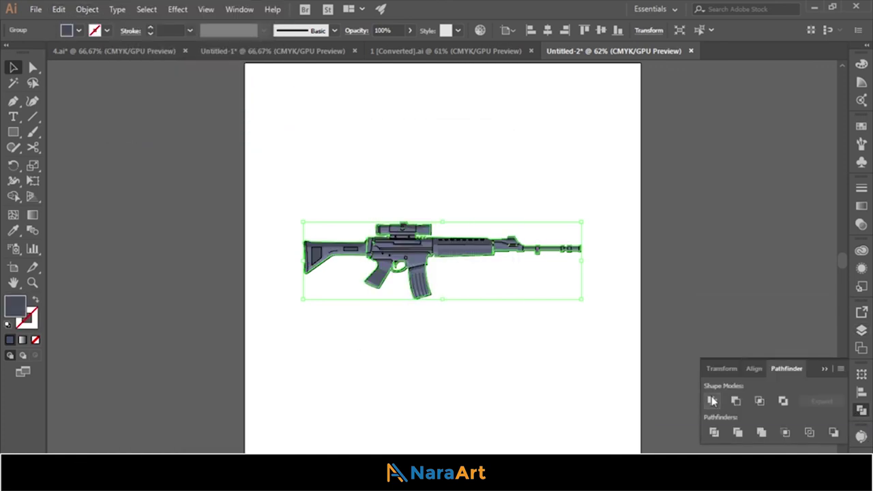
drag(275, 181, 398, 223)
click(485, 336)
drag(289, 195, 585, 316)
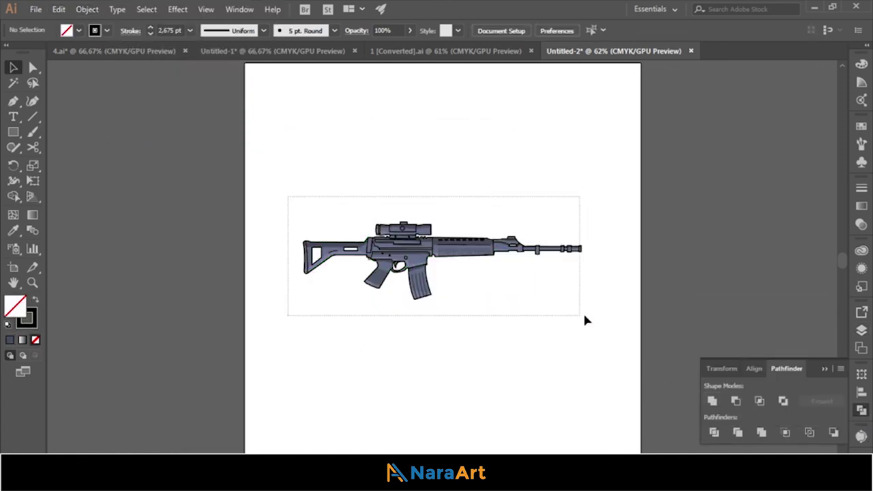
- Offset the gun silhouette's path by 15 px
click(87, 9)
click(332, 321)
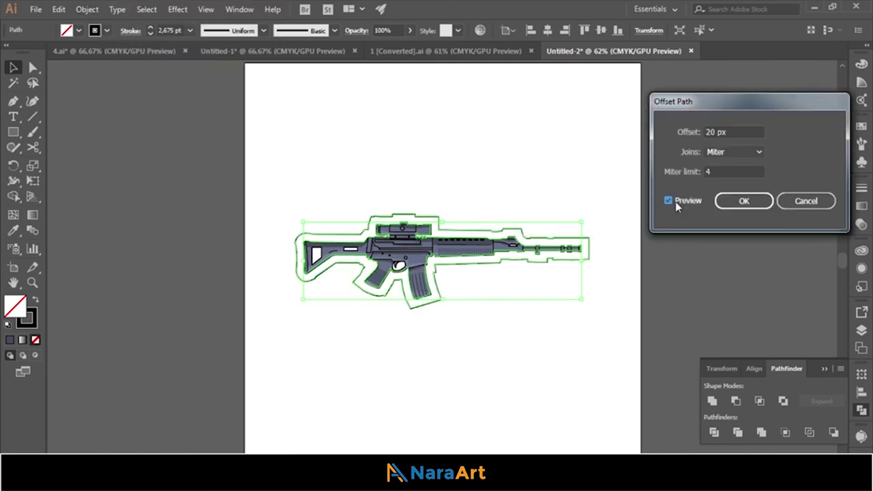
click(674, 201)
text(1)
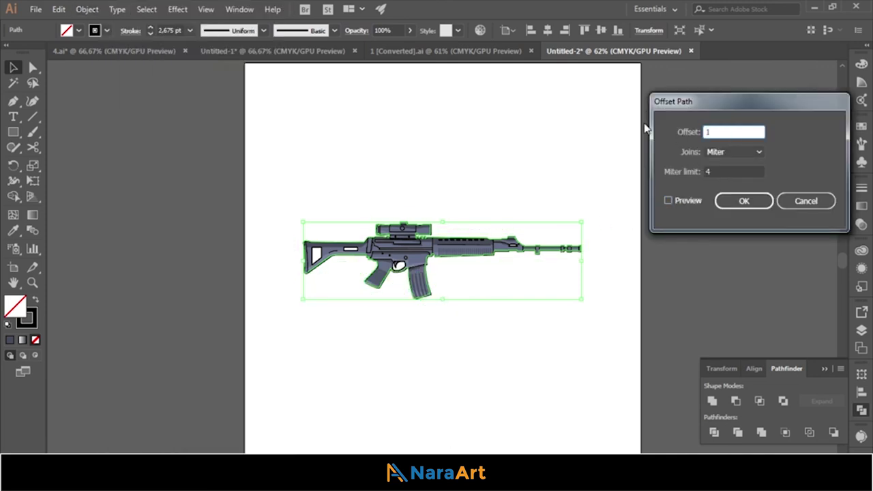
text(55)
key(Tab)
click(743, 200)
click(745, 204)
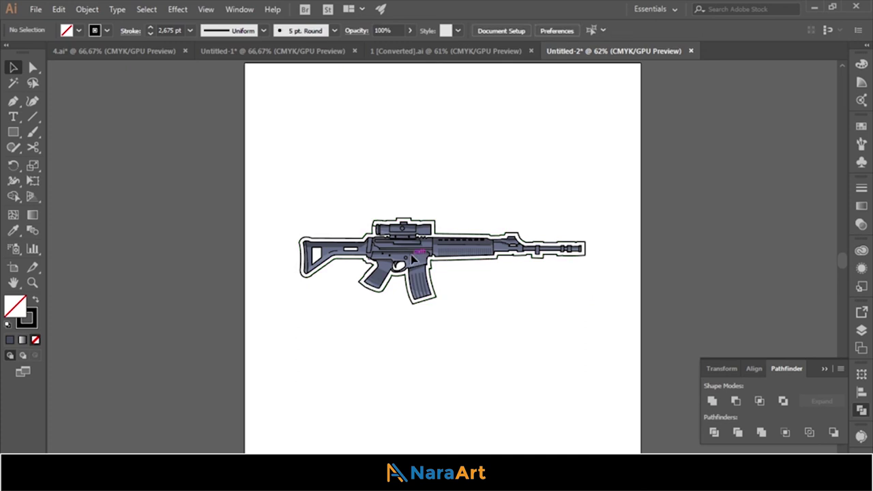
- Delete the leftover duplicate path in Layer 3 and hide Layer 2
click(380, 252)
click(861, 331)
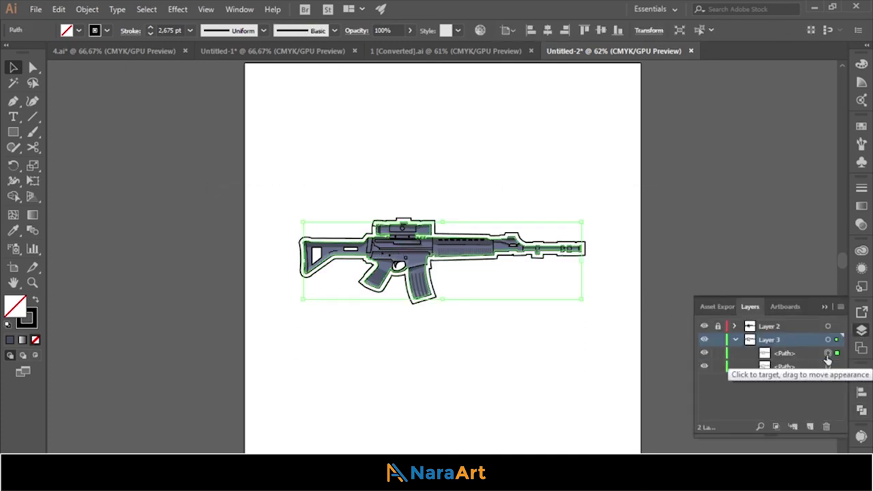
drag(828, 366, 829, 354)
click(828, 354)
click(703, 327)
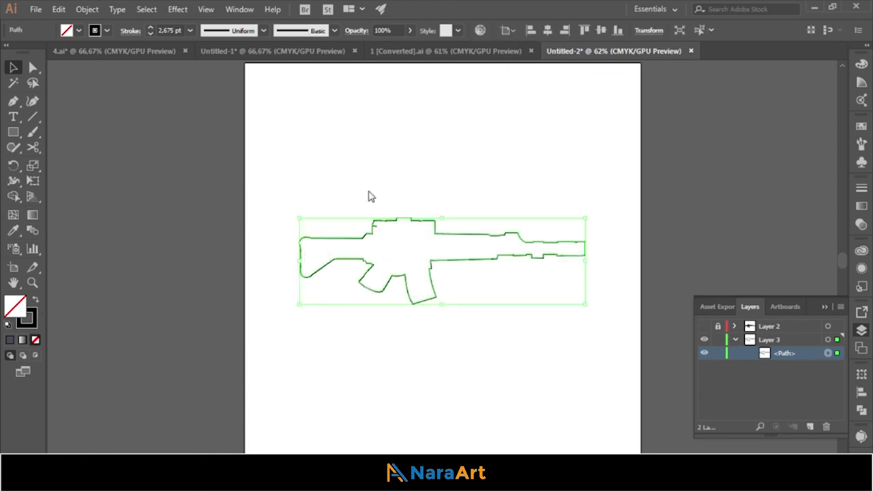
- Fill the offset shape white, show Layer 2 again, and move Layer 4 below Layer 3
click(225, 298)
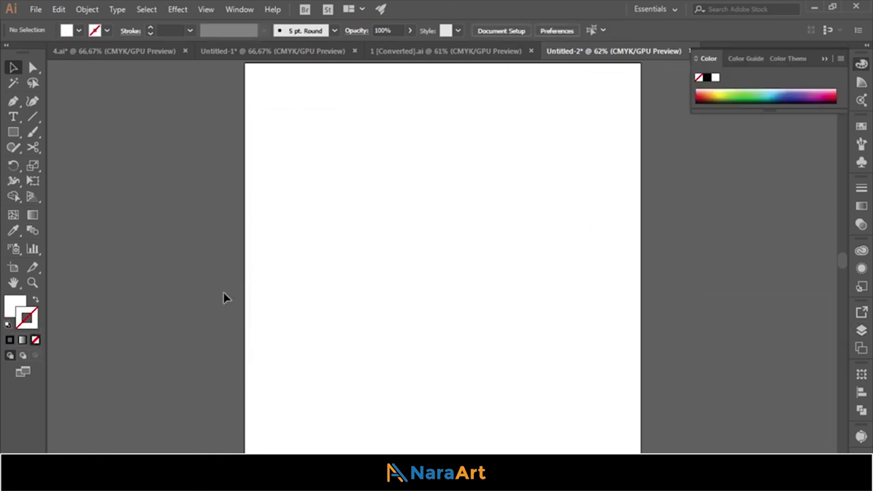
key(ctrl+a)
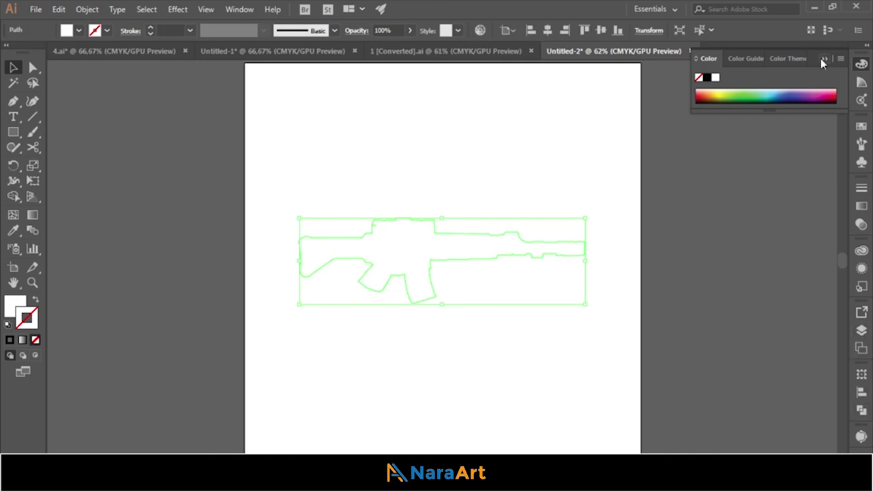
click(823, 59)
click(862, 330)
click(703, 327)
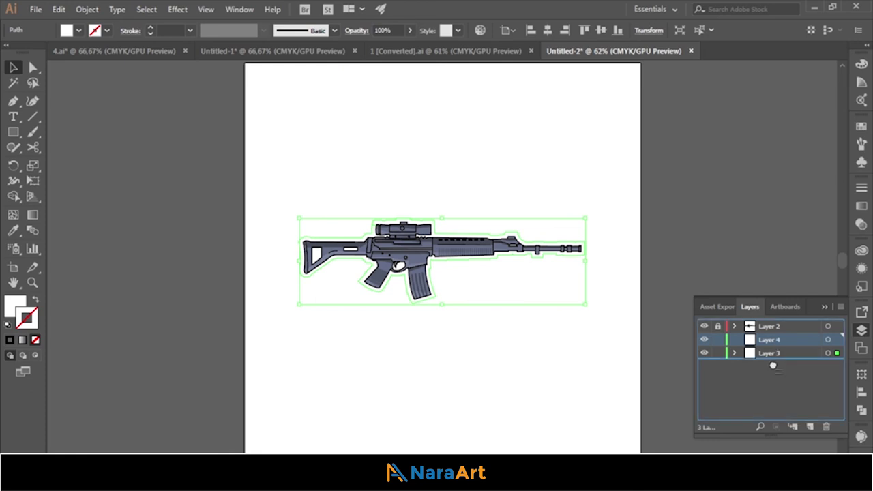
drag(777, 341, 771, 358)
key(ctrl+shift+a)
- Create a 1000×1000 rectangle centred horizontally and top-aligned on the artboard
key(m)
click(272, 129)
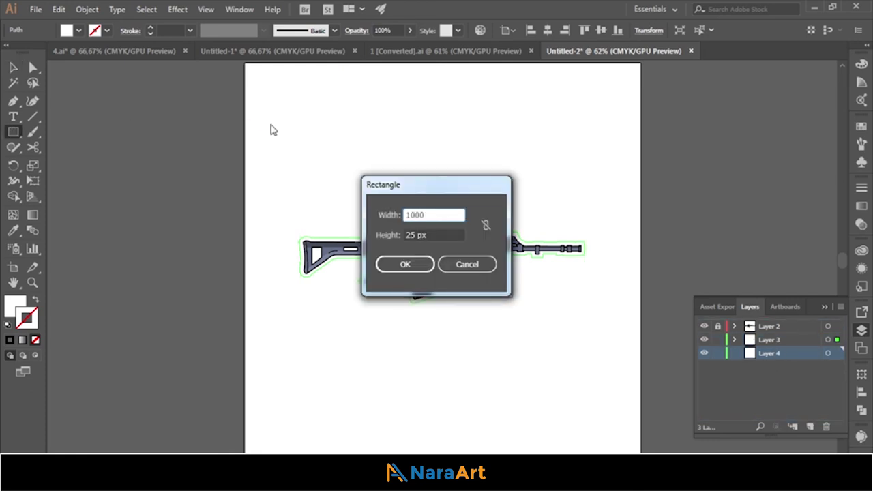
key(Tab)
text(1000)
key(Return)
click(861, 391)
click(735, 383)
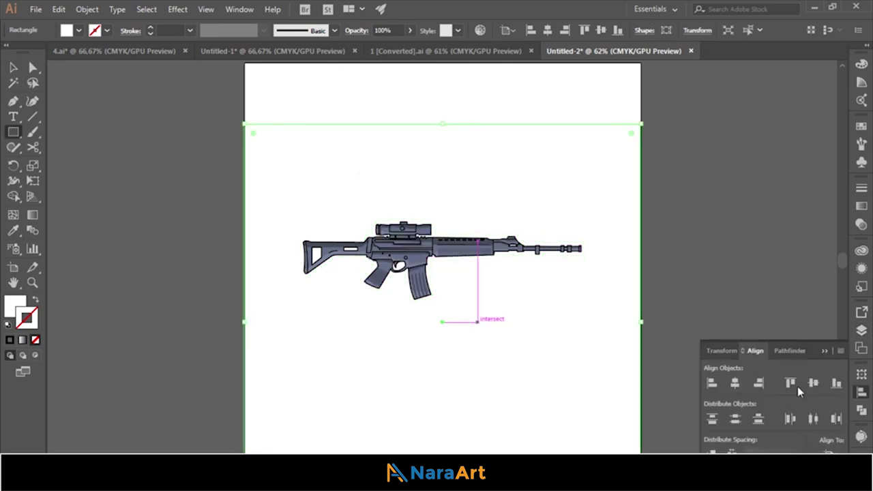
click(790, 383)
key(v)
key(ctrl+shift+a)
- Centre the gun artwork vertically on the artboard
click(861, 330)
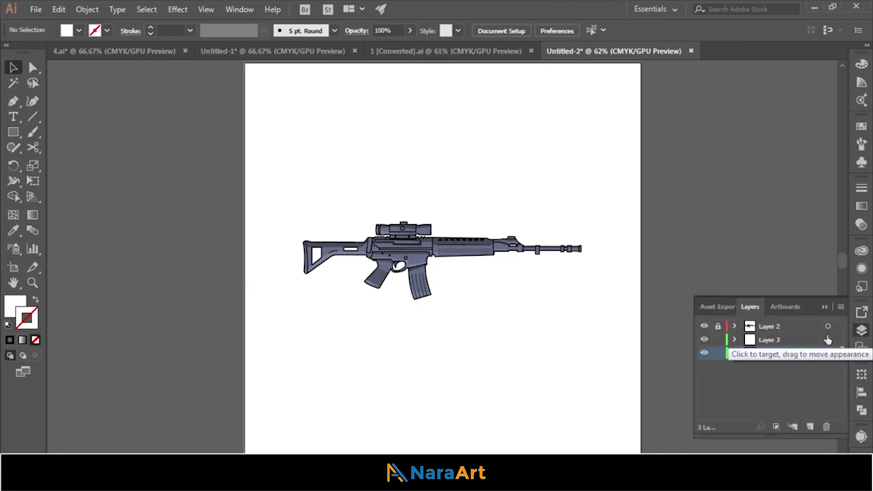
click(827, 339)
click(861, 391)
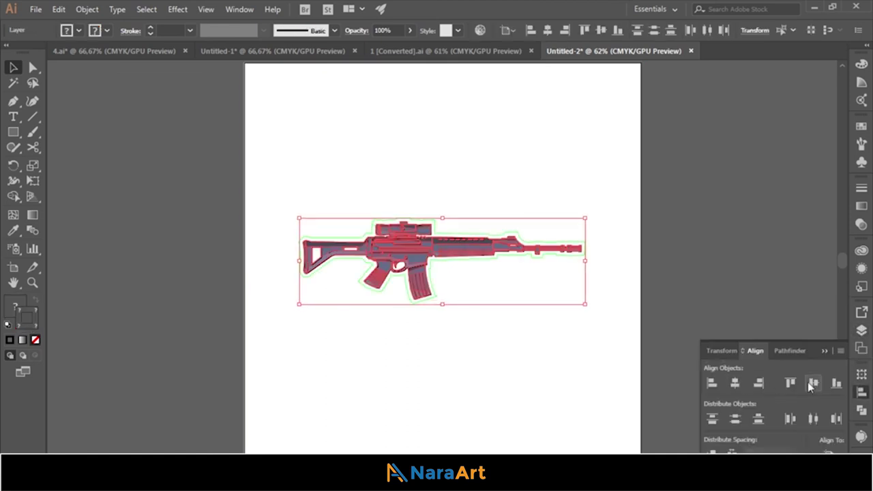
click(813, 384)
- Fill the background rectangle with the gun's slate-blue sampled by the Eyedropper
click(334, 266)
key(i)
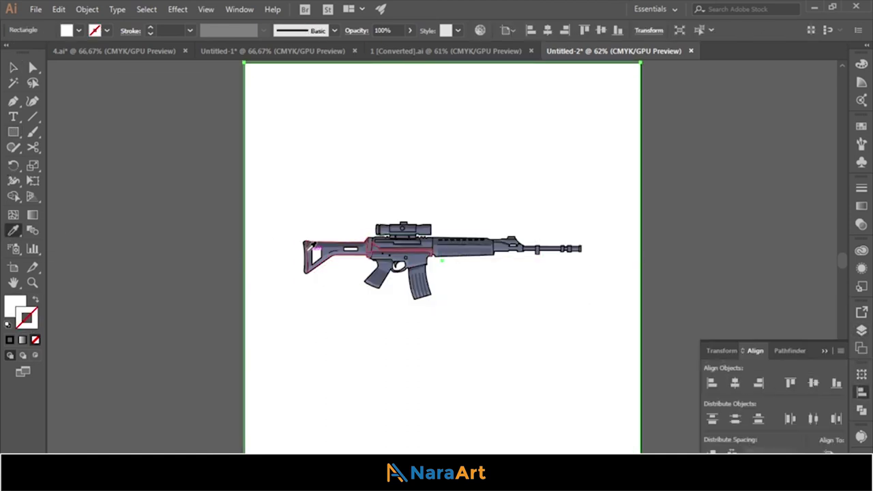
key(ctrl+1)
click(290, 222)
key(v)
key(ctrl+0)
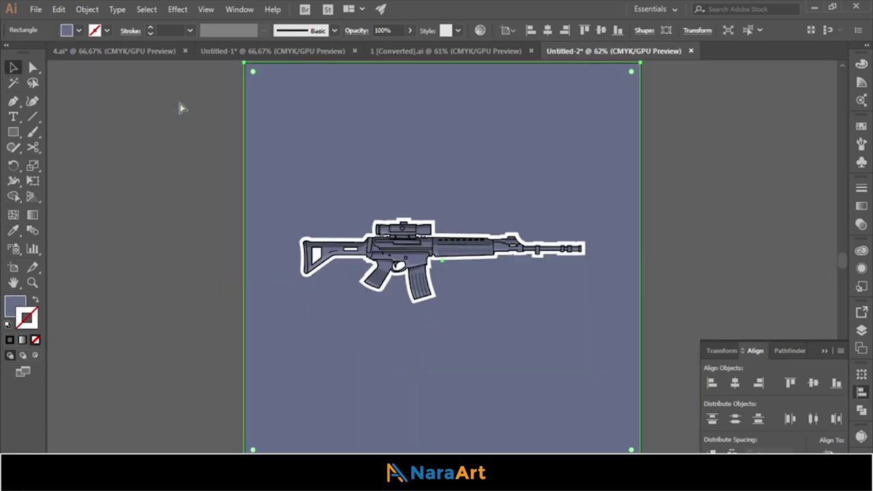
click(177, 208)
- Inspect the white offset outline's stroke settings, then deselect
click(326, 272)
click(130, 32)
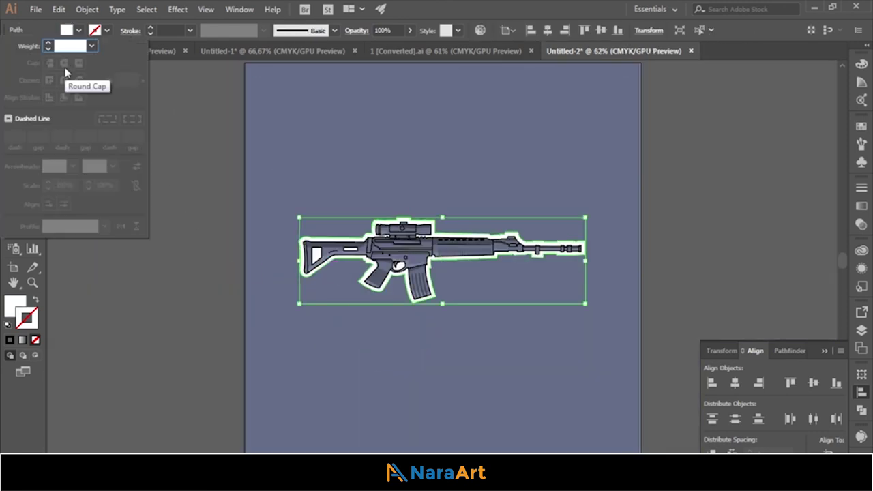
click(65, 70)
click(178, 263)
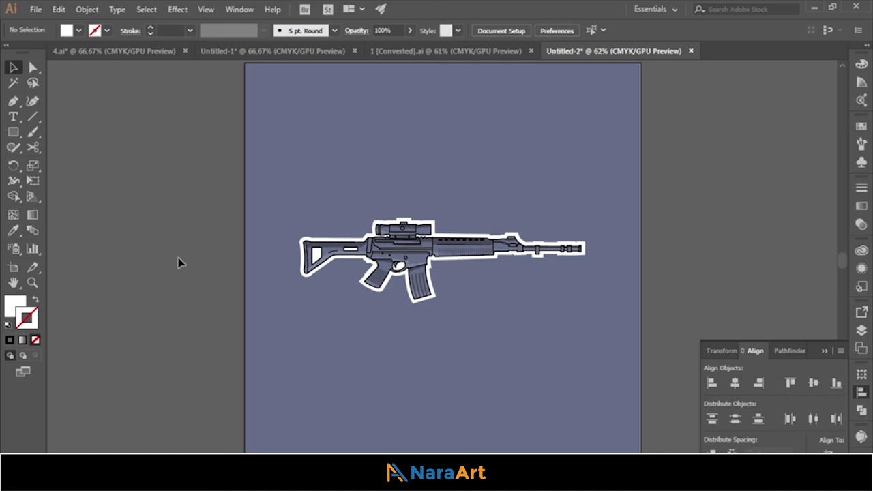